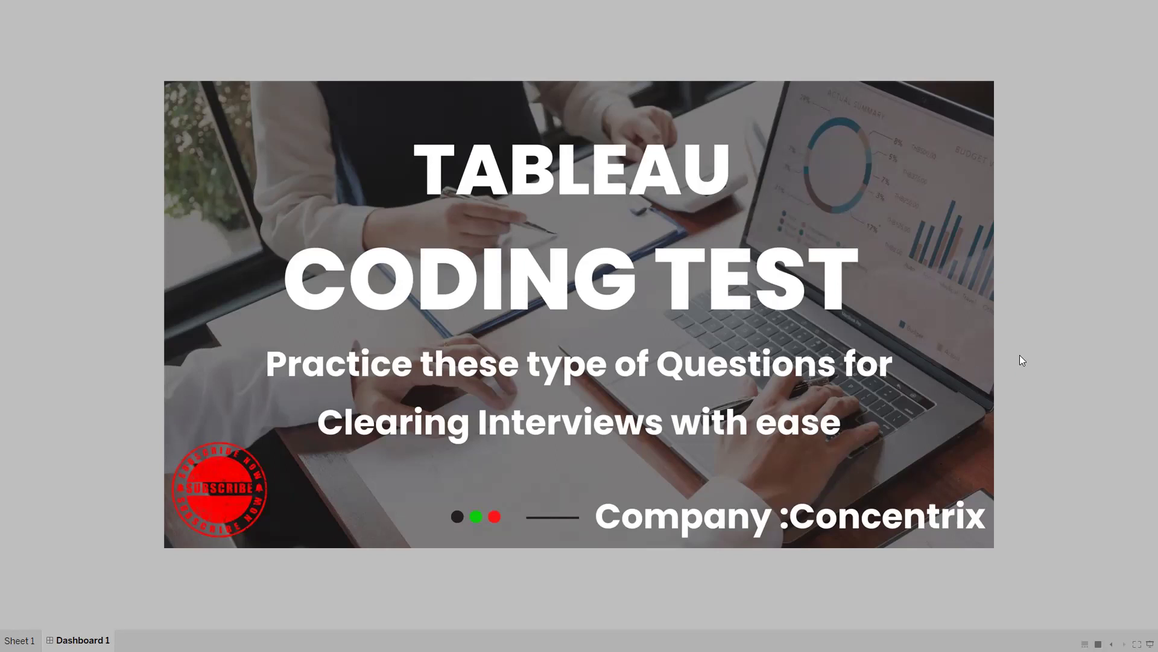
- Exit Tableau's presentation mode and bring the Tableau Coding Test workbook in WPS to the front
key("Escape")
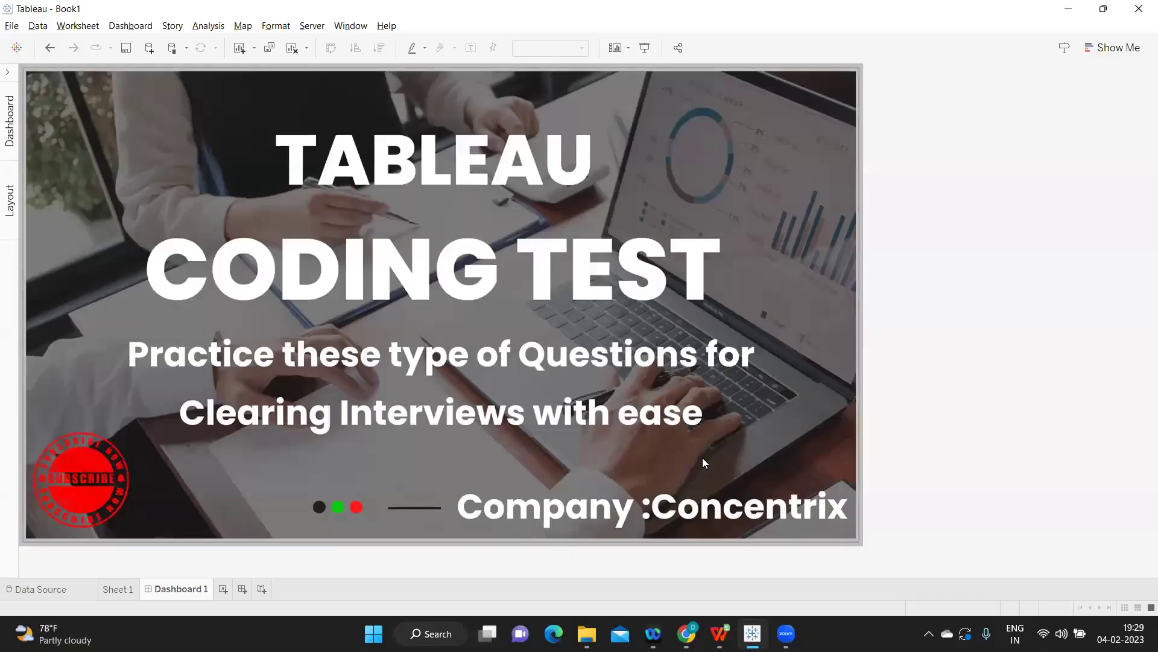
mouse_move(720, 631)
left_click(733, 578)
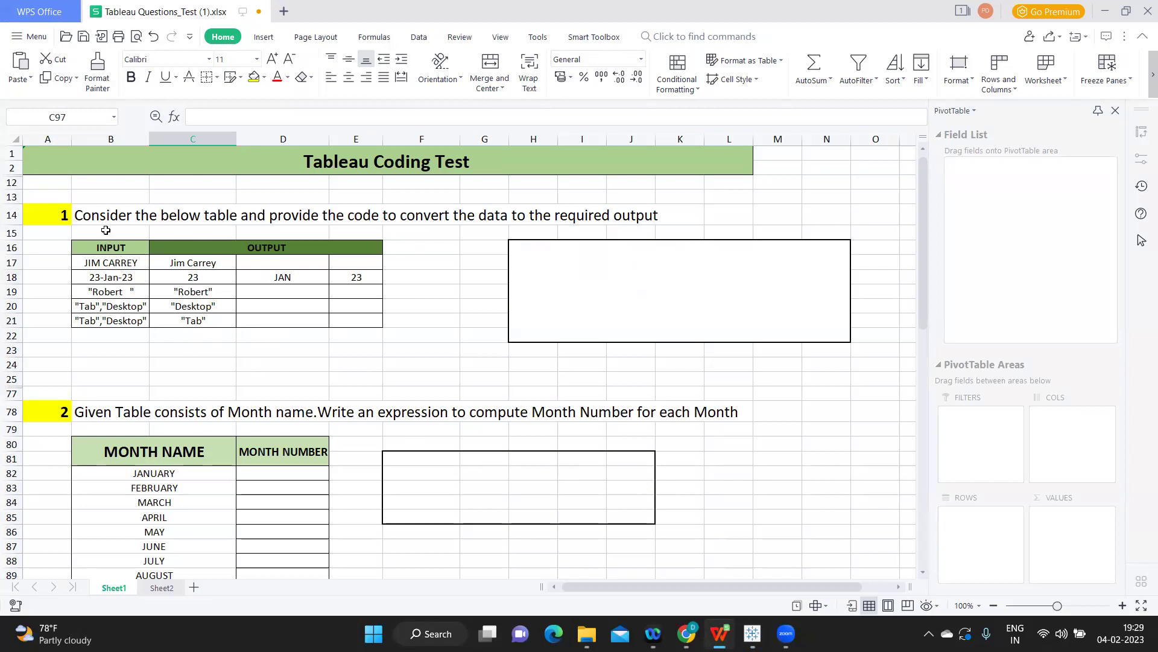
- Highlight question 1's heading and its INPUT/OUTPUT examples, such as JIM CARREY → Jim Carrey
left_click_drag(99, 215, 636, 216)
left_click_drag(115, 244, 111, 321)
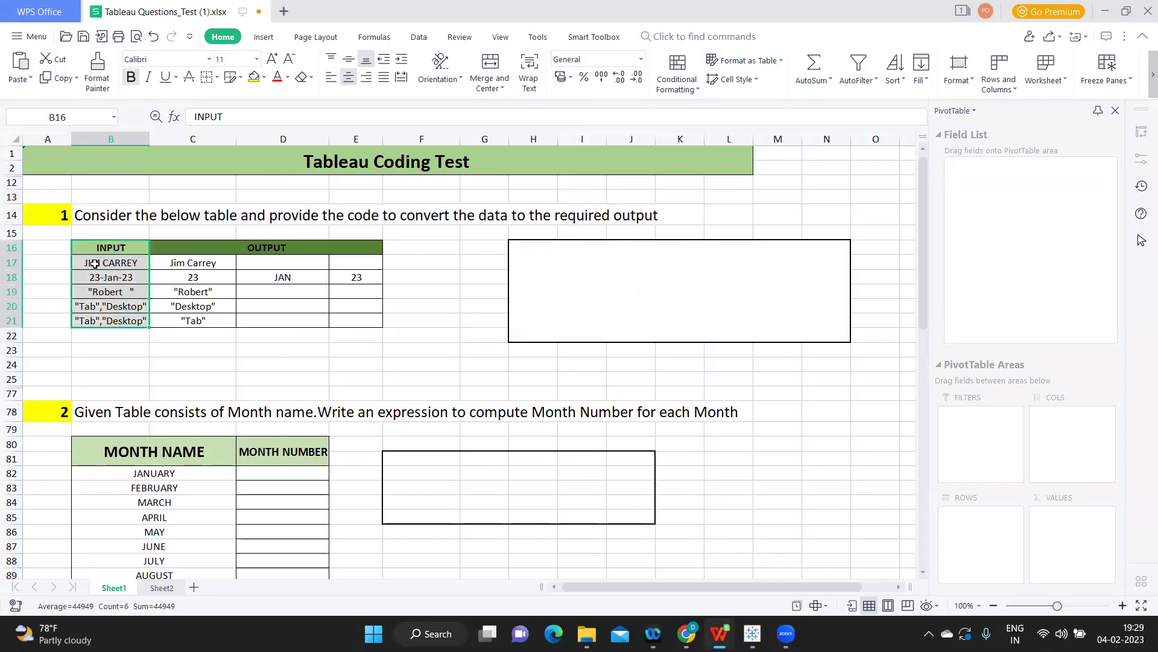
left_click(97, 261)
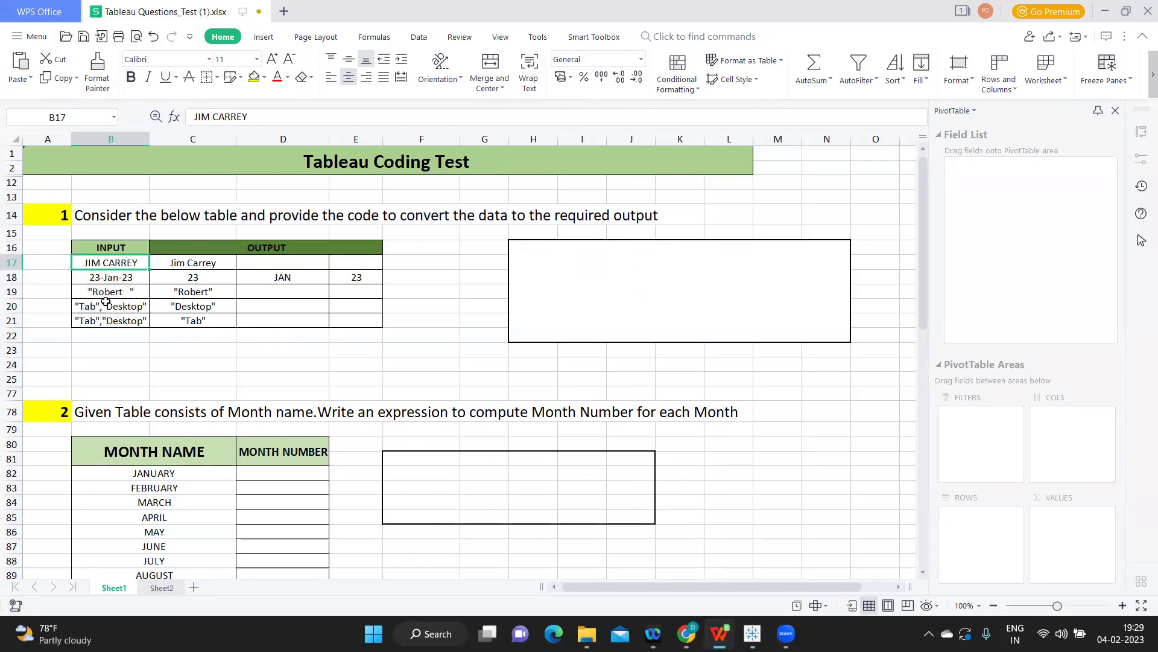
left_click(198, 263)
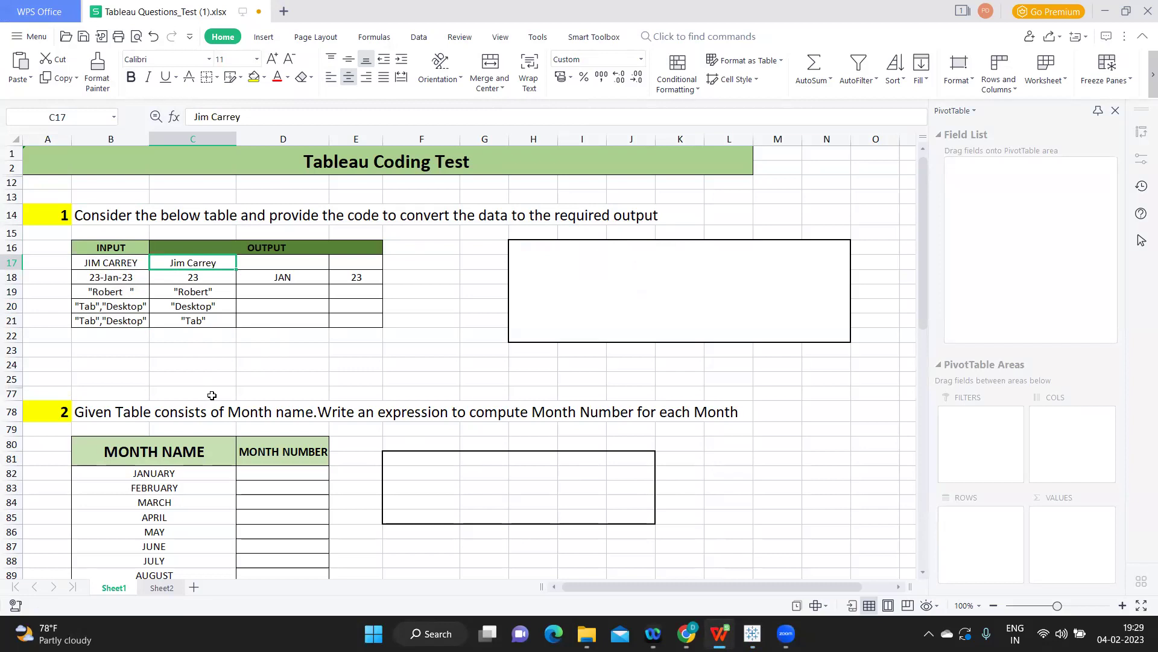
left_click_drag(27, 216, 219, 228)
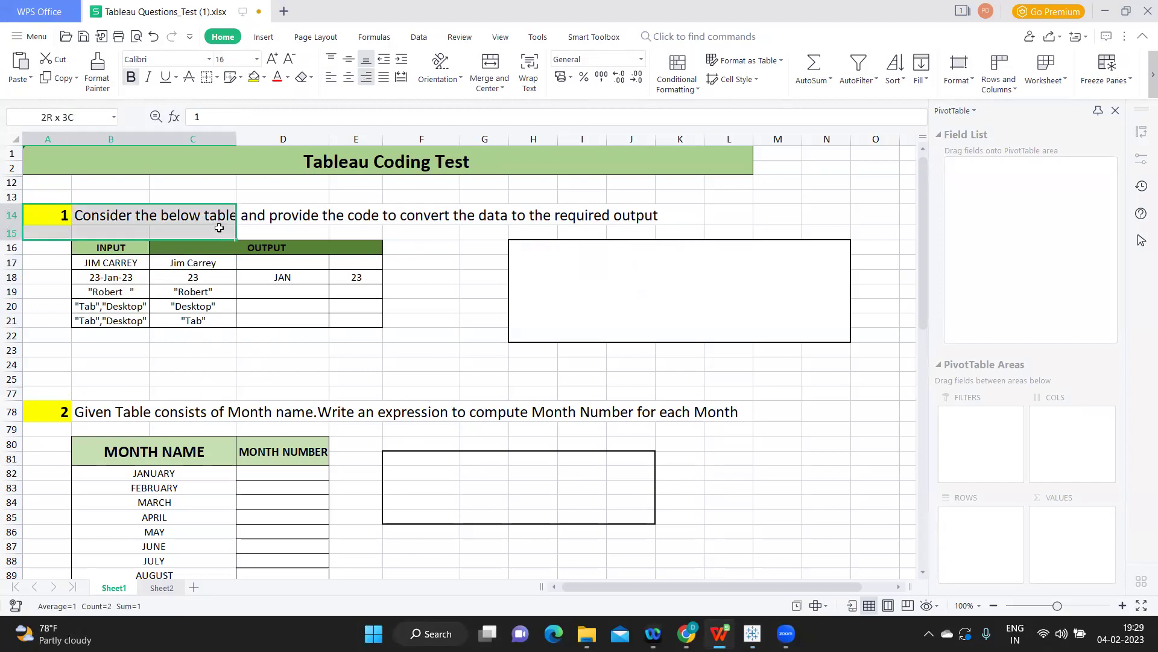
left_click_drag(108, 264, 112, 318)
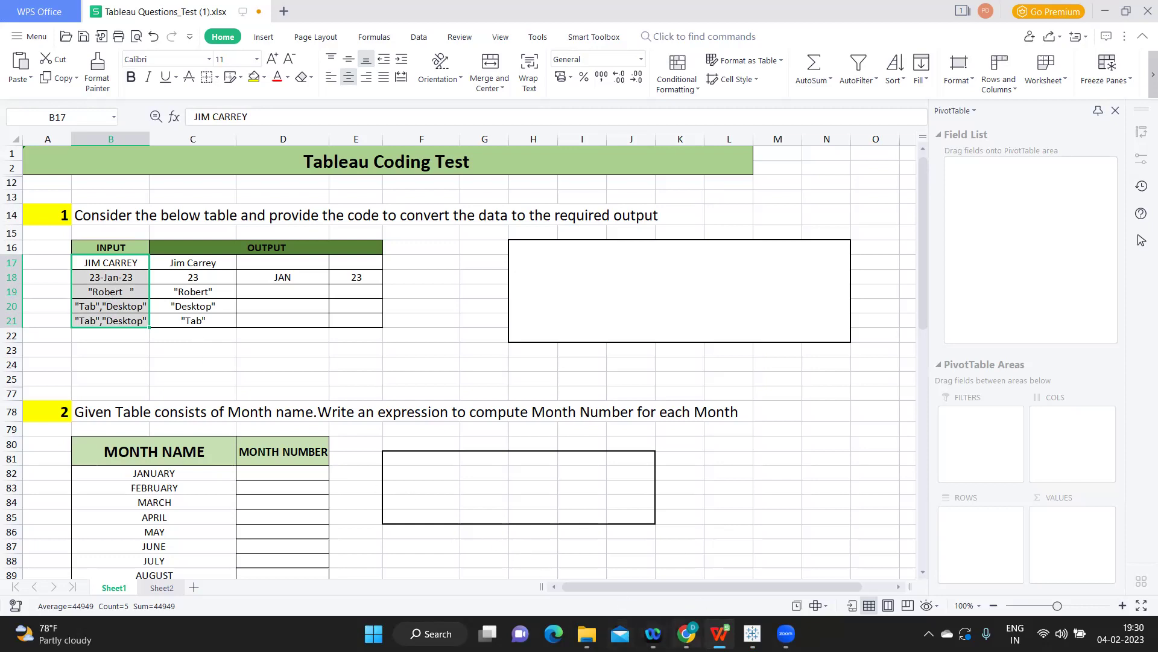
- Switch back to Tableau and add a new blank worksheet, Sheet 2
mouse_move(752, 633)
left_click(766, 579)
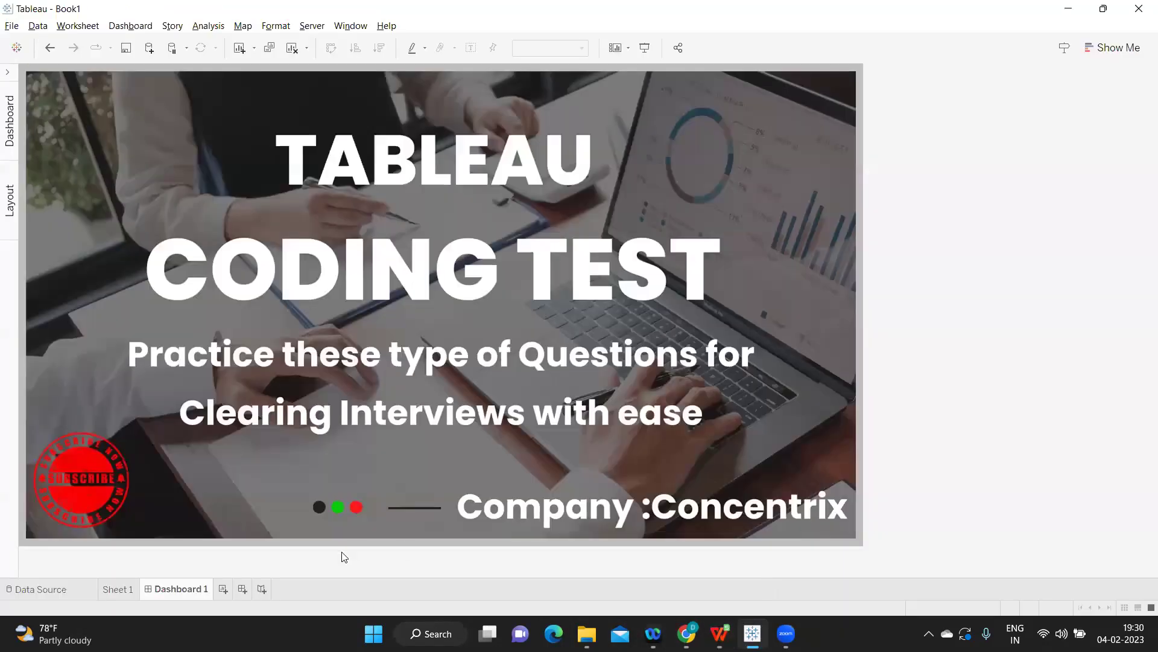
left_click(223, 589)
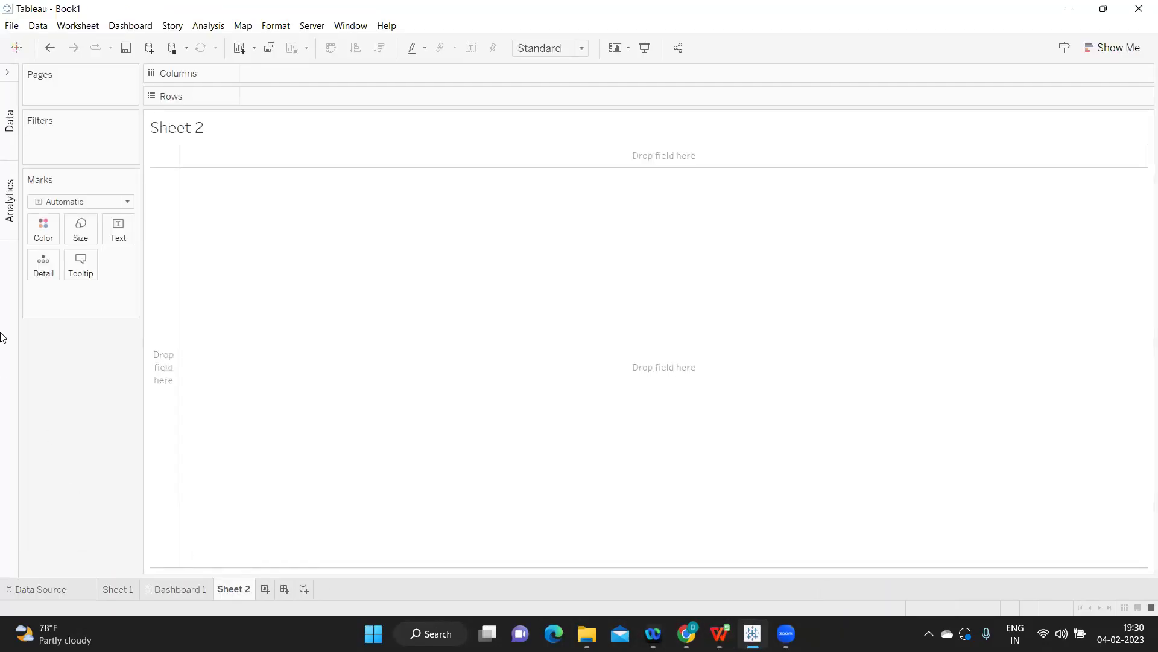
- Create a calculated field named 'String Function' from the Data pane, then return to the spreadsheet
left_click(9, 118)
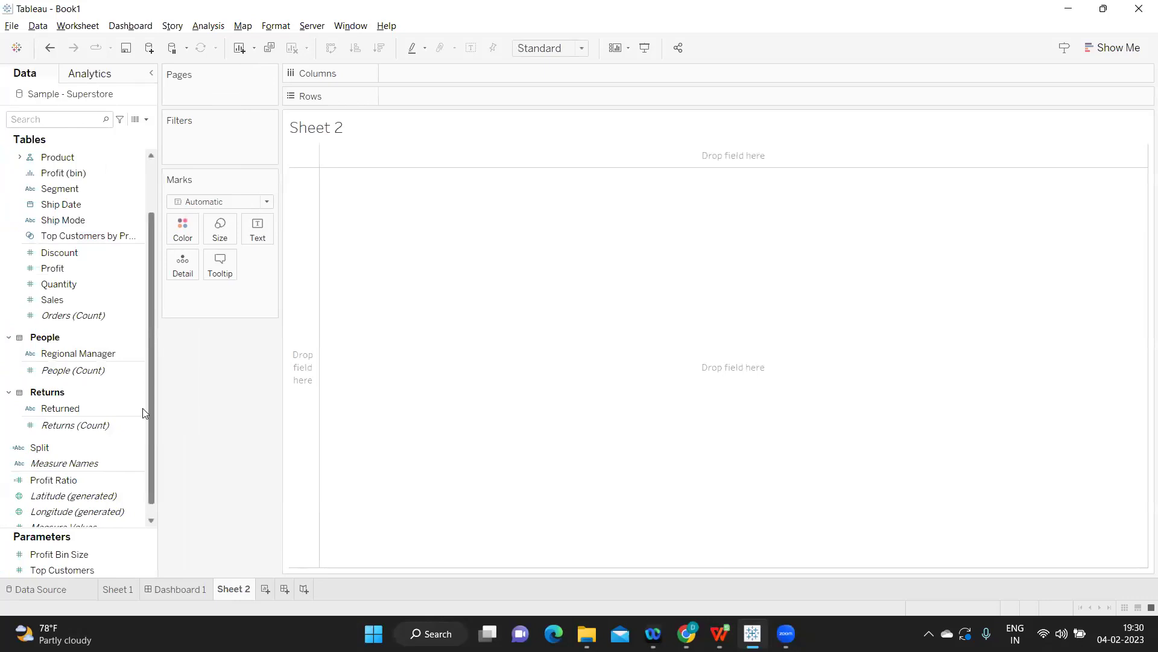
left_click(146, 118)
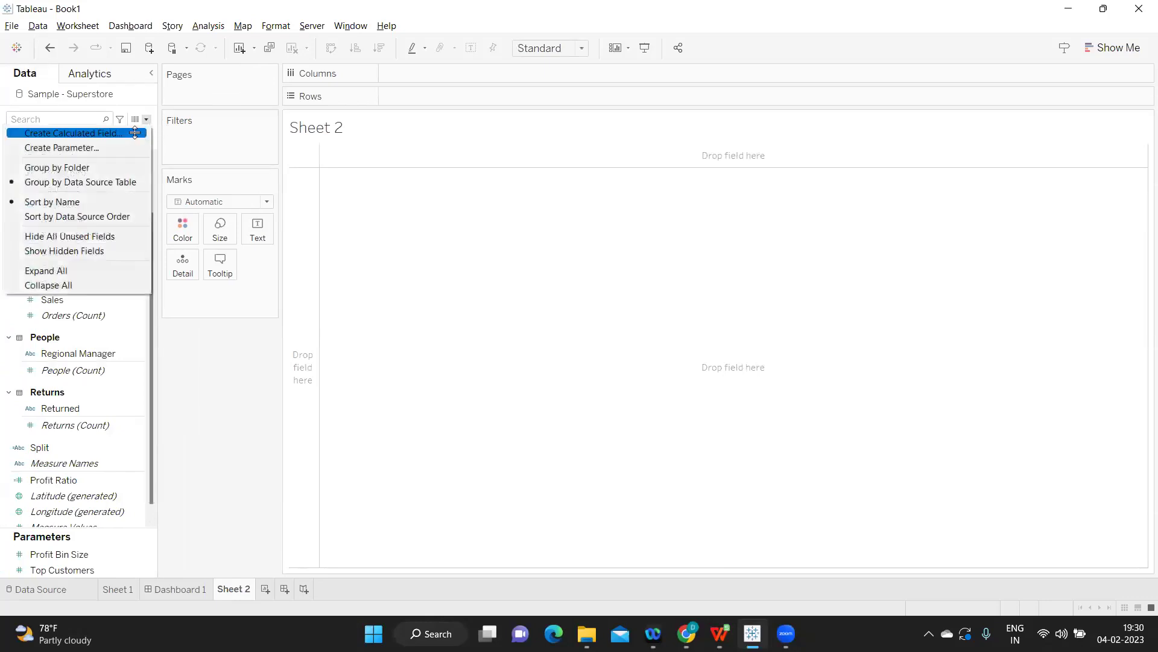
left_click(135, 133)
type("String Function")
left_click(526, 258)
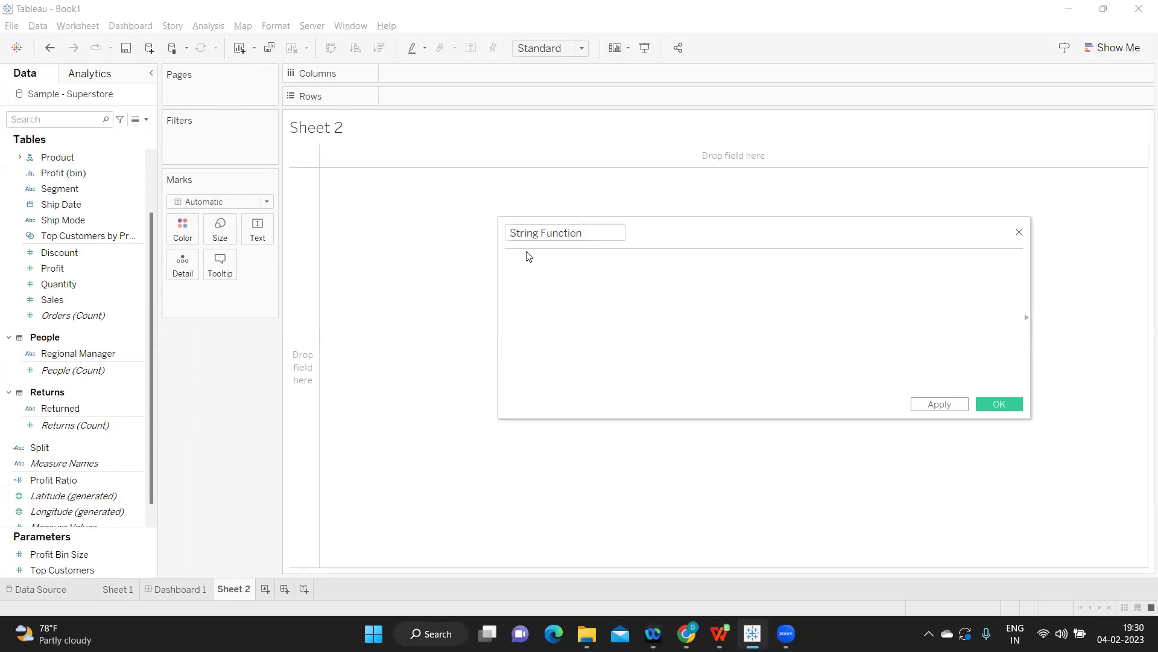
key("alt+Tab")
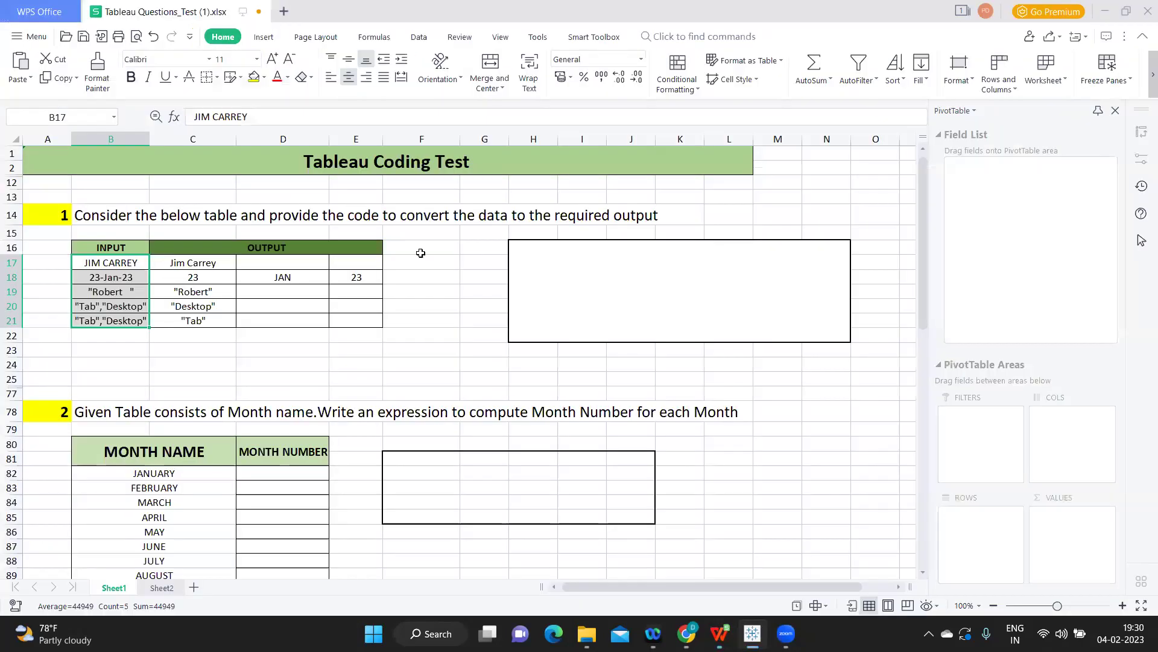
- Compare JIM CARREY in B17 with the expected Jim Carrey in C17, noting the capital C
left_click_drag(99, 264, 167, 269)
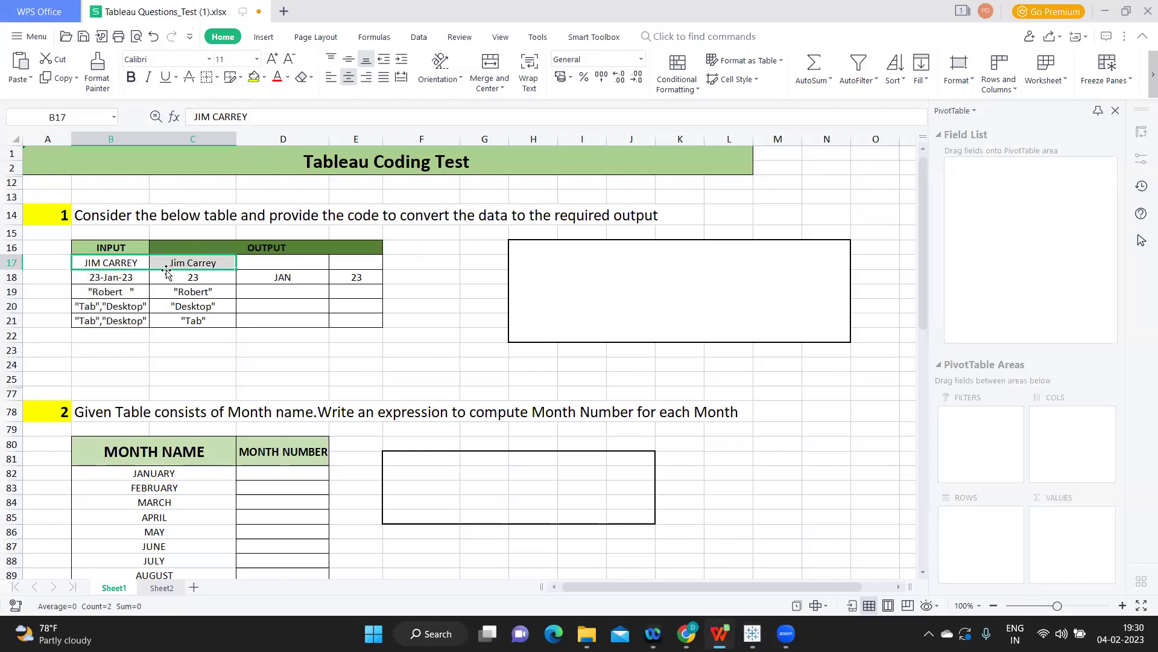
left_click(117, 264)
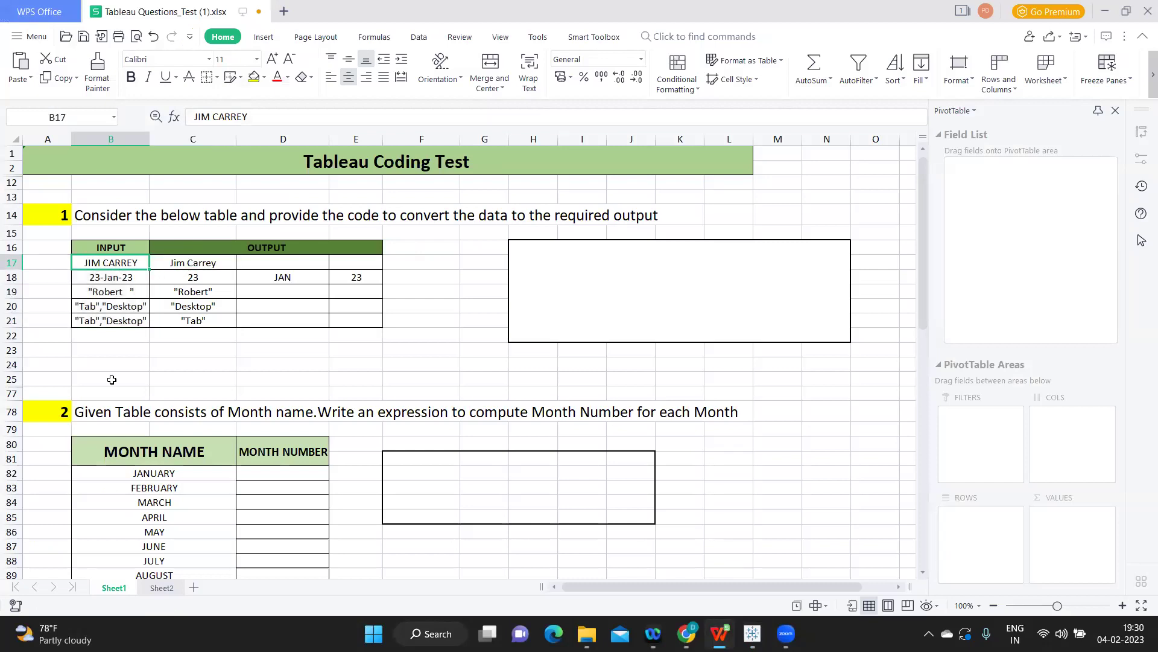
left_click(191, 261)
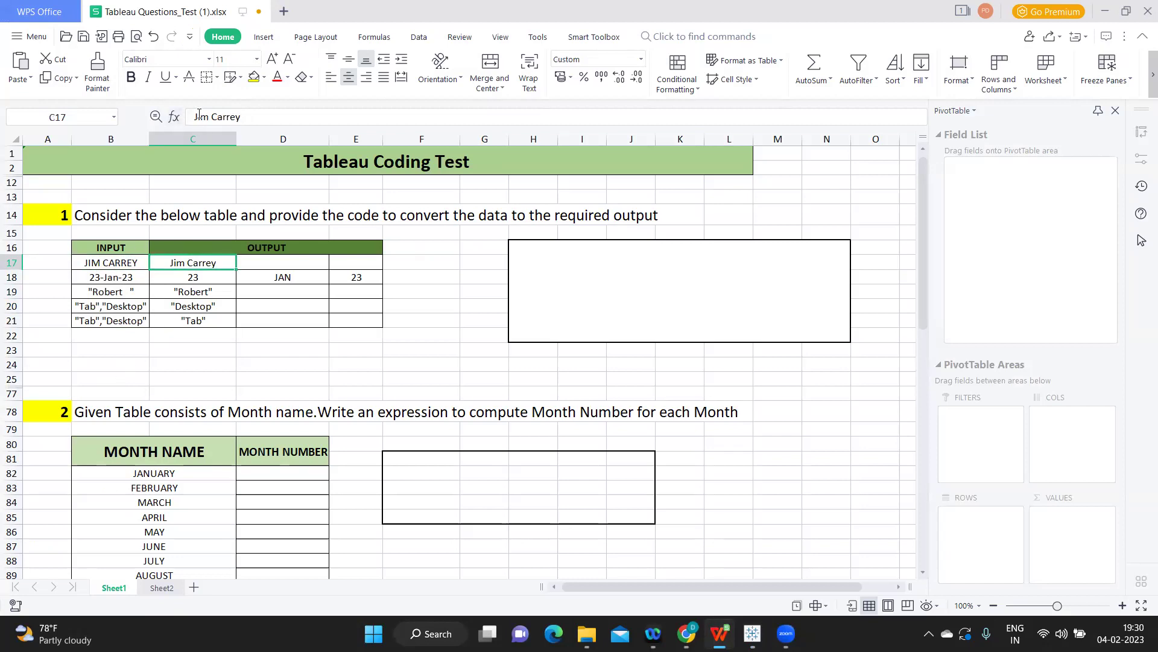
left_click(199, 116)
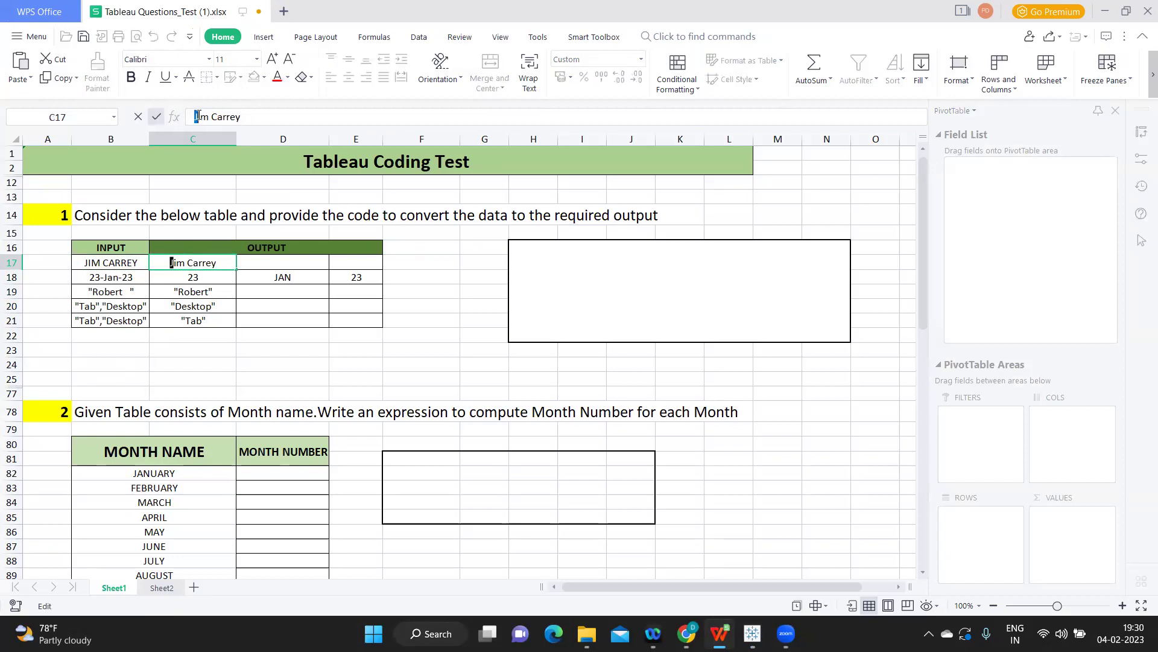
key("Right")
key("Right")
key("Right")
key("shift+Right")
key("alt+Tab")
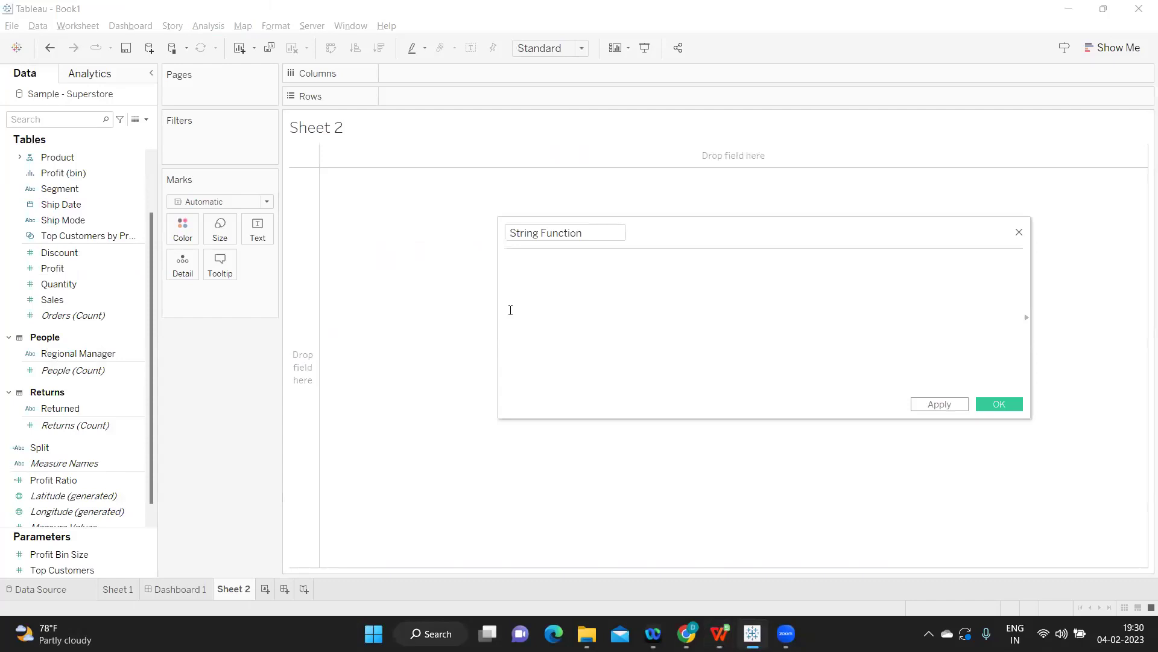
- Write the formula PROPER("JIM CARREY") and recheck it against the spreadsheet's expected output
type("pro")
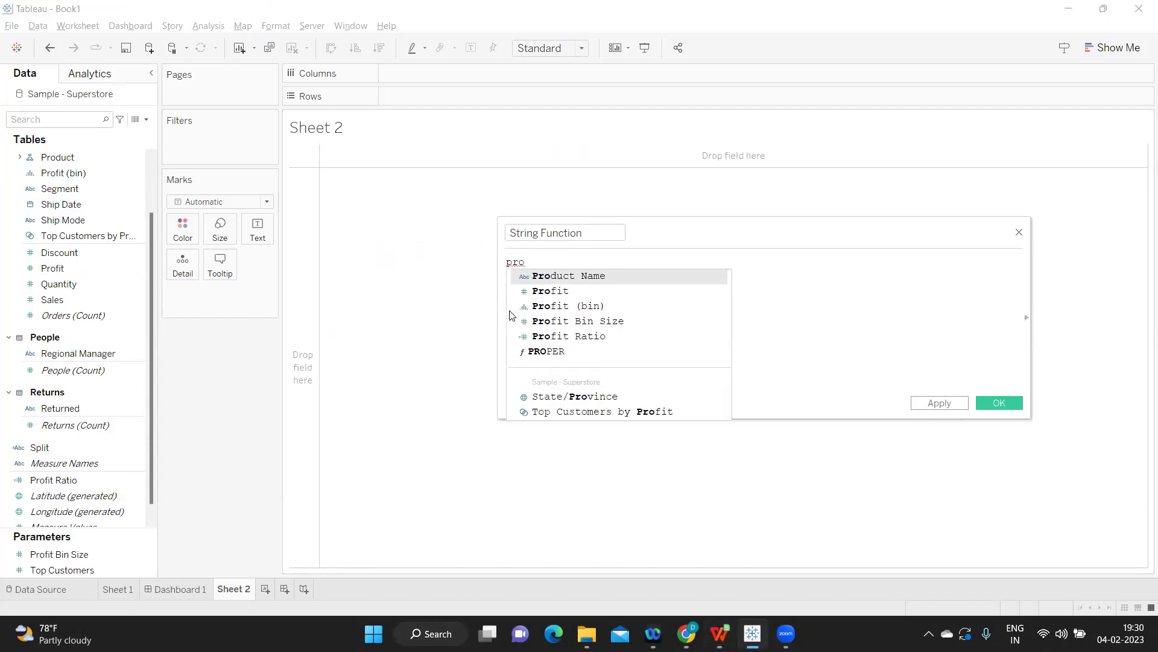
key("Down")
key("Down")
key("Down")
key("Down")
key("Down")
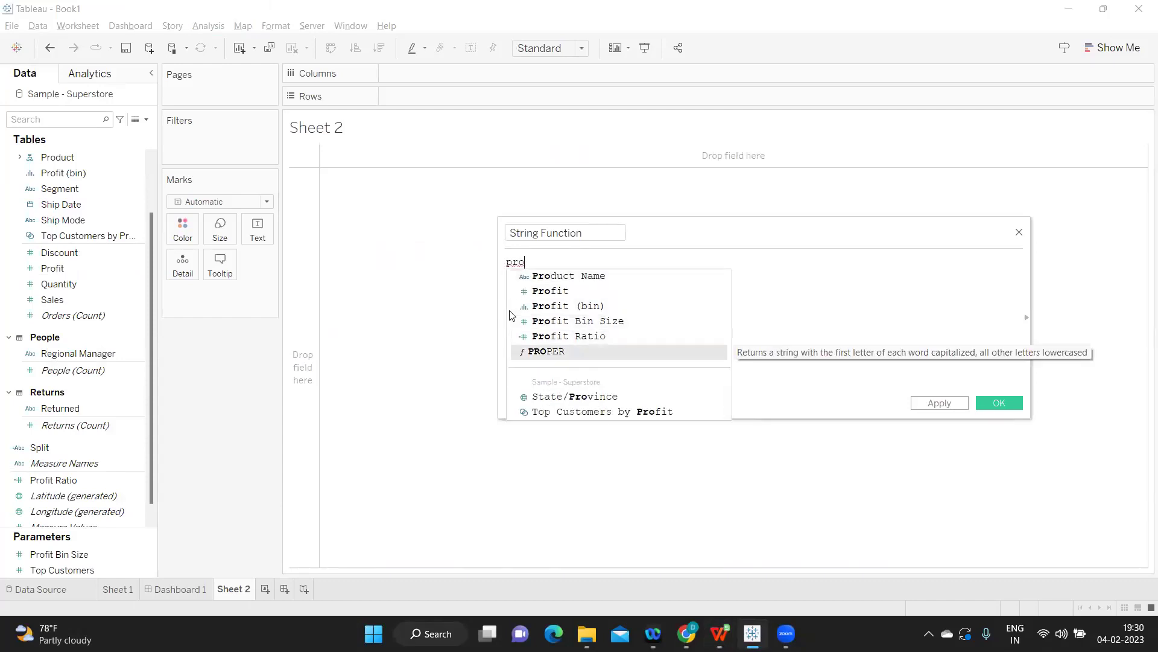
key("Return")
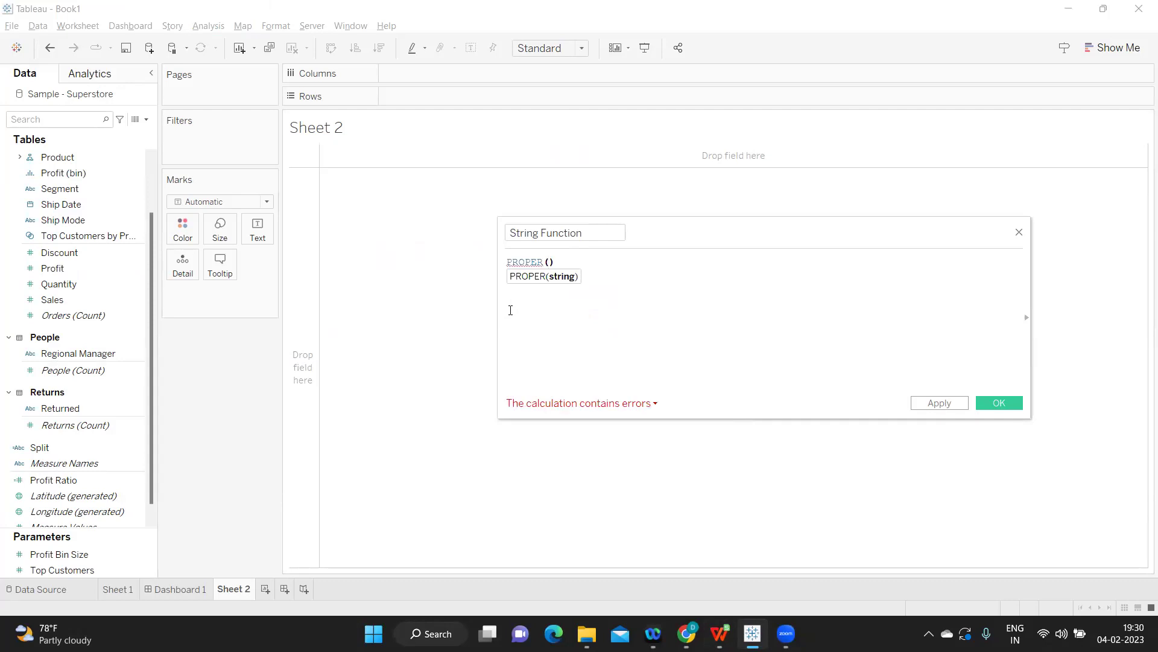
type("\"")
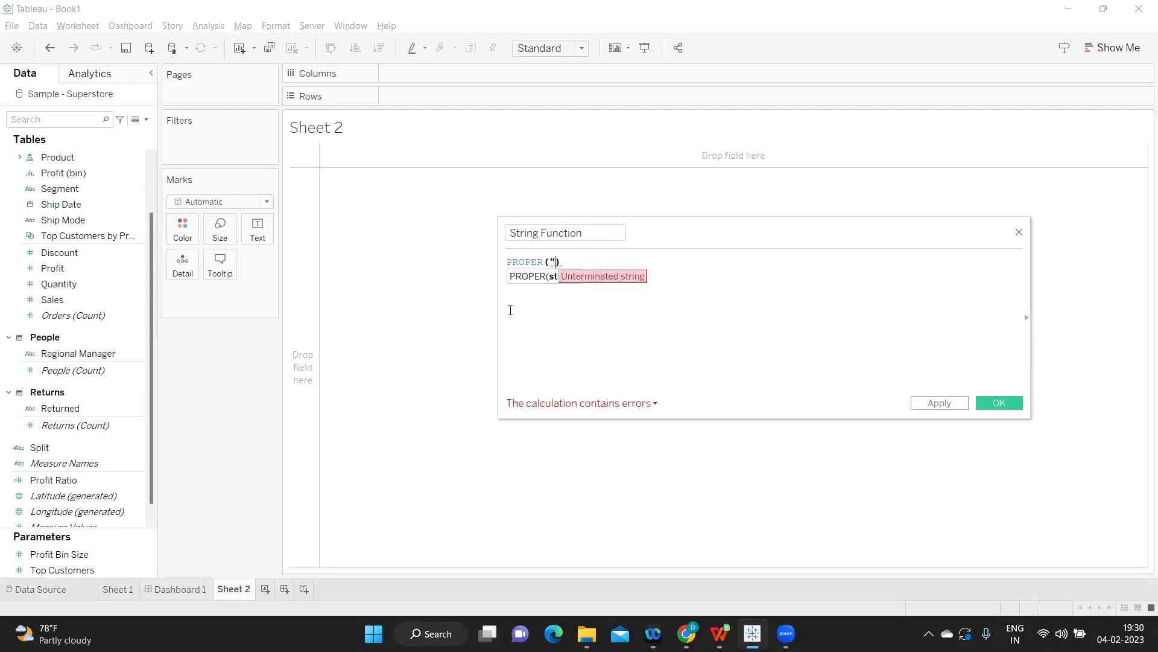
type("JIM")
type(" CARREY")
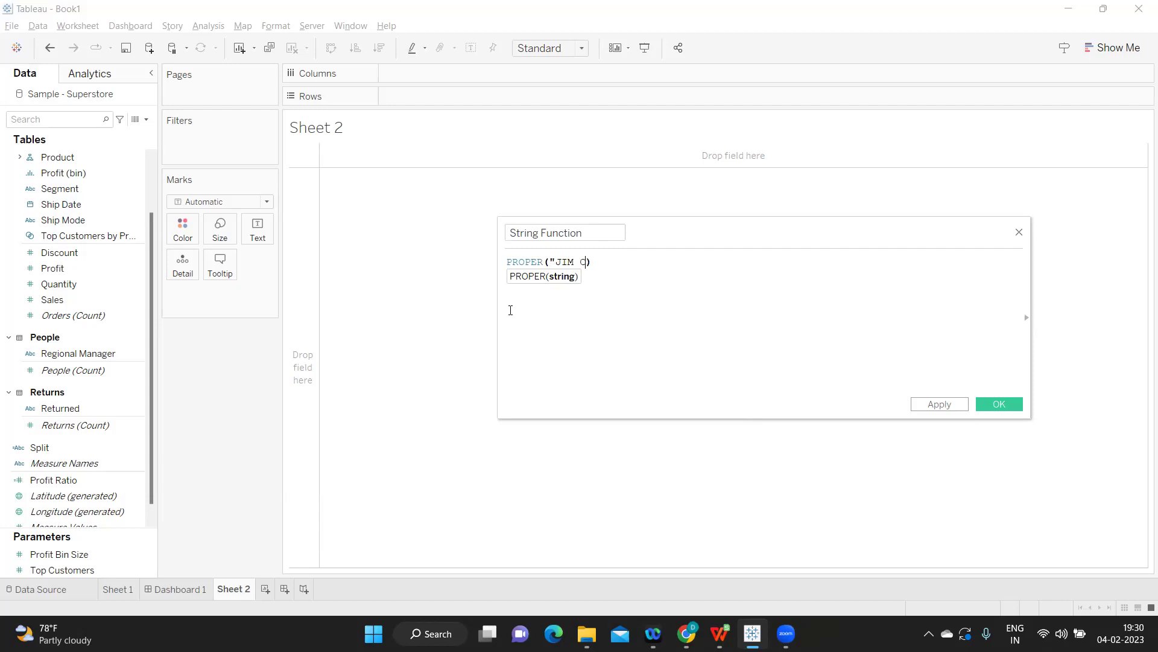
type("\"")
key("alt+Tab")
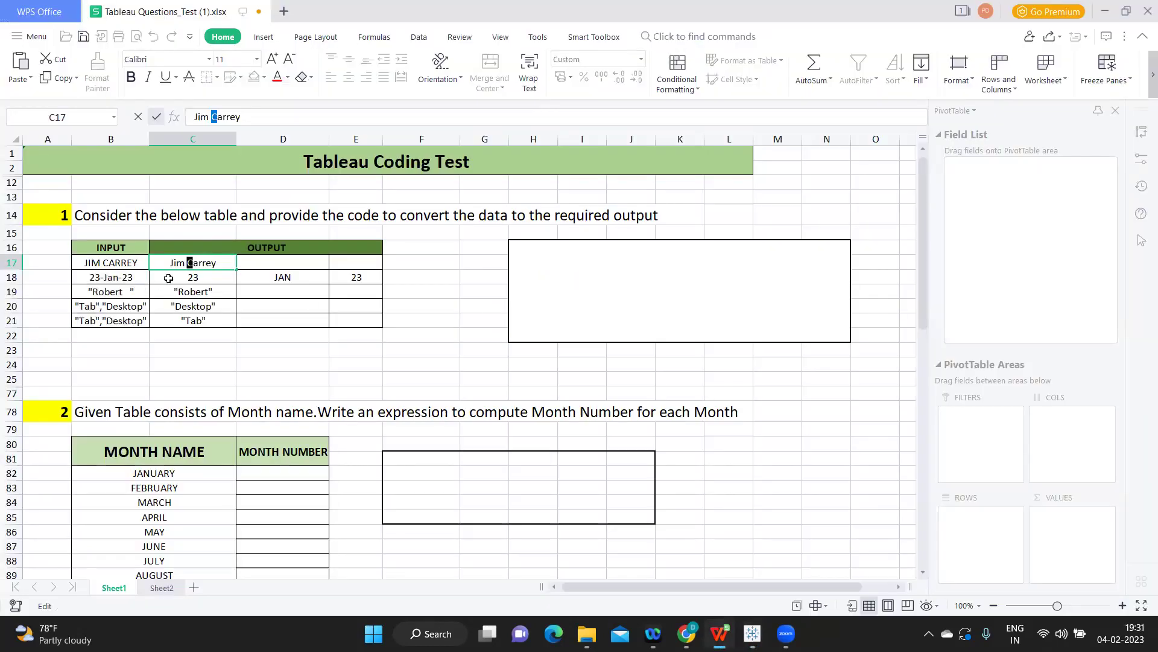
left_click(90, 263)
left_click(187, 266)
key("alt+Tab")
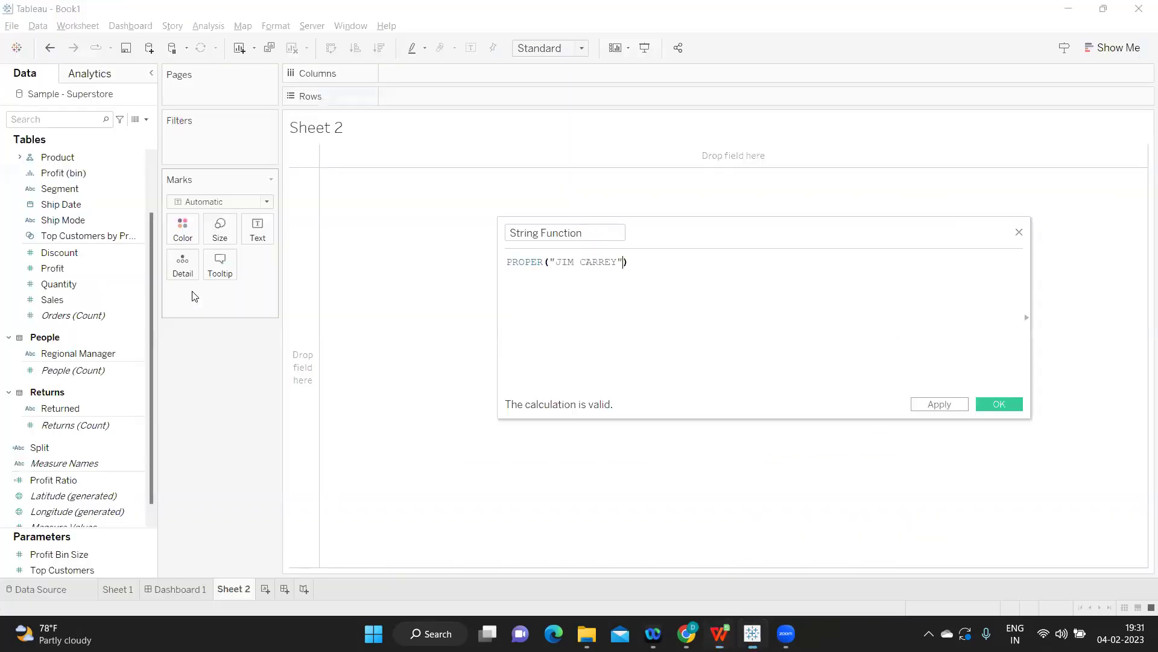
- Apply the calculation and show String Function as text, widening the column to show Jim Carrey
left_click(923, 403)
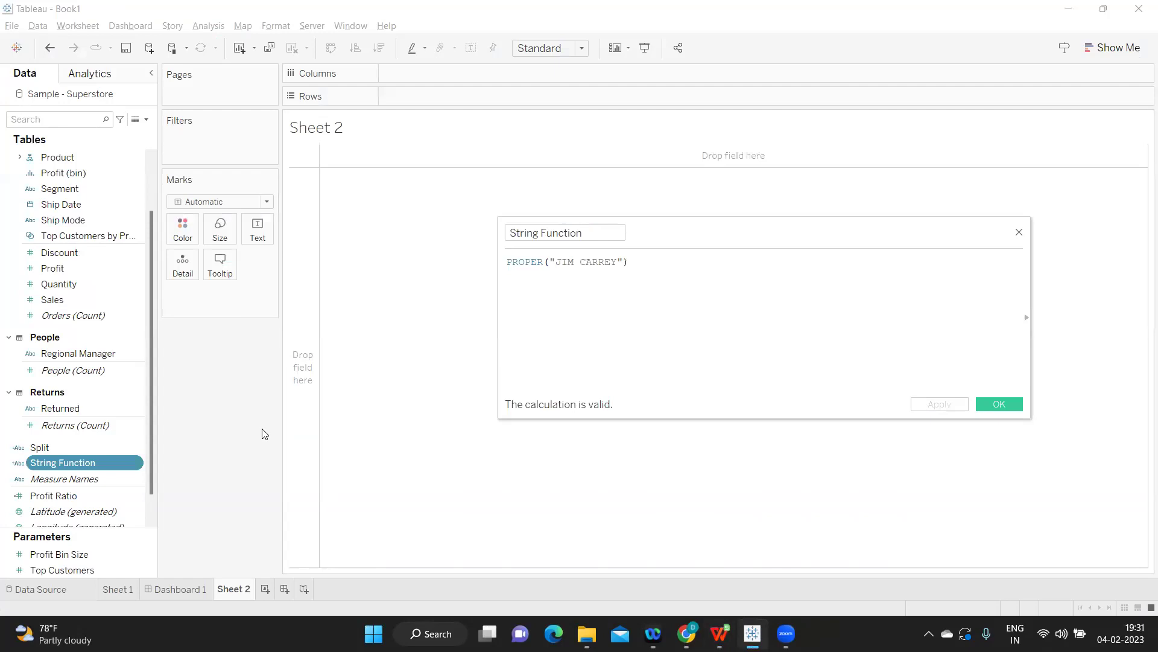
left_click_drag(67, 462, 273, 231)
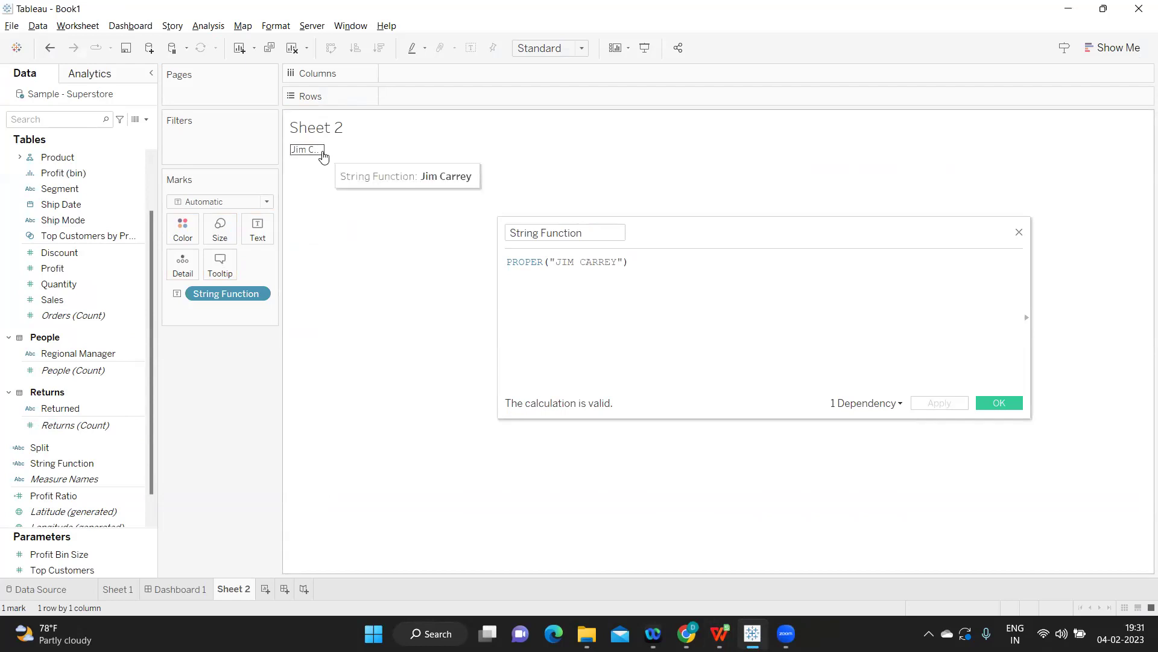
mouse_move(324, 148)
left_click_drag(325, 149, 371, 156)
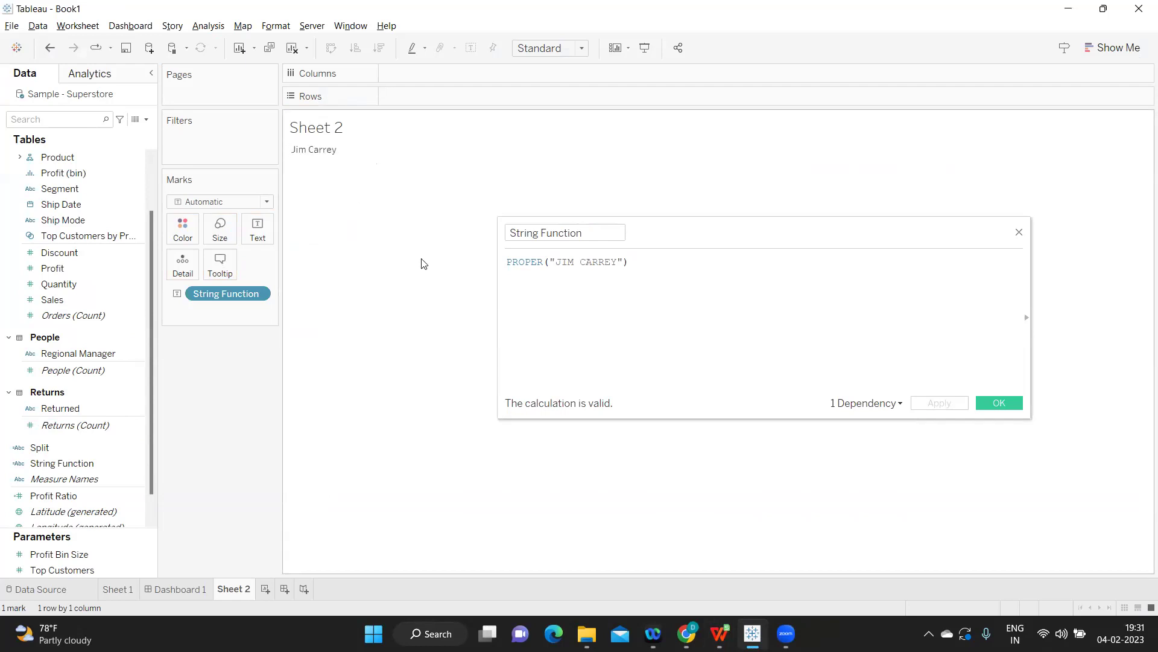
- Comment out the PROPER line with // and start a new formula line, then view B18's 23-Jan-23
left_click(510, 261)
type("//")
left_click(654, 266)
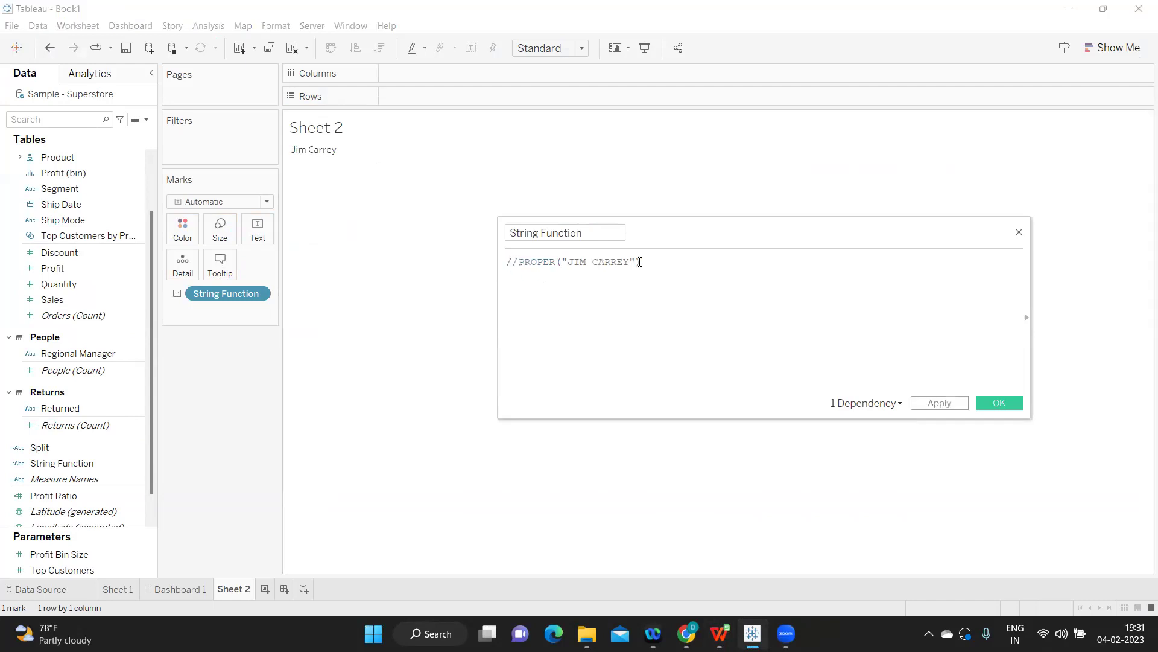
key("Return")
key("alt+Tab")
left_click(109, 279)
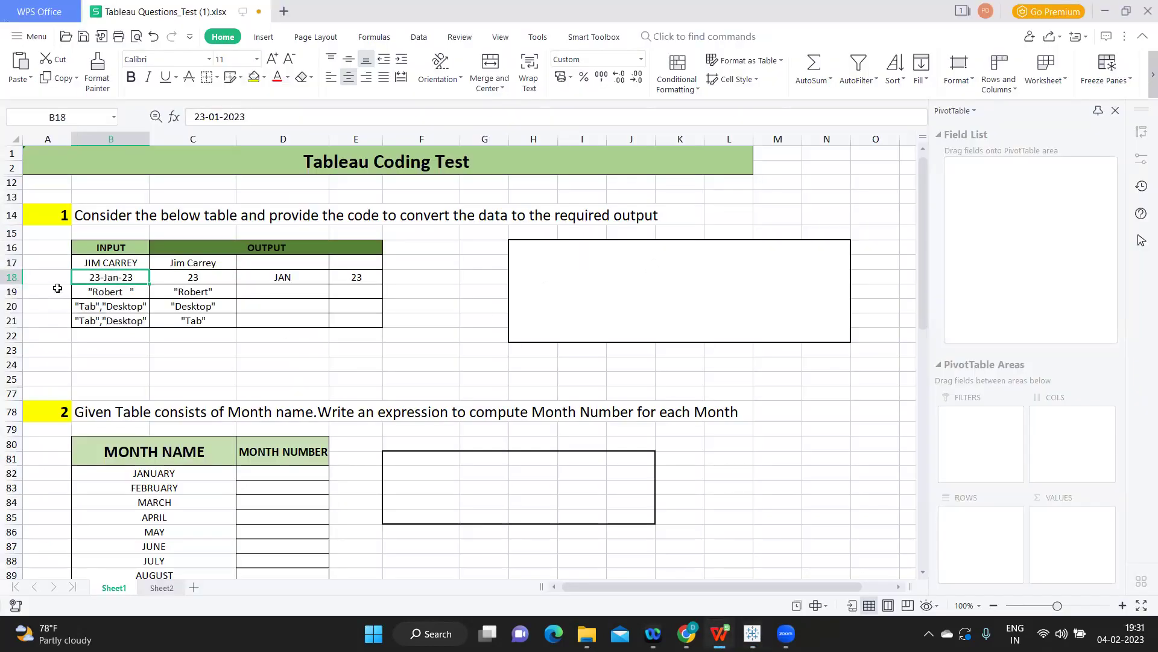
- Read the 23-Jan-23 row's expected outputs 23, JAN and 23 in C18 to E18
left_click(175, 279)
left_click(143, 275)
left_click_drag(143, 275, 307, 277)
left_click(193, 291)
left_click(200, 276)
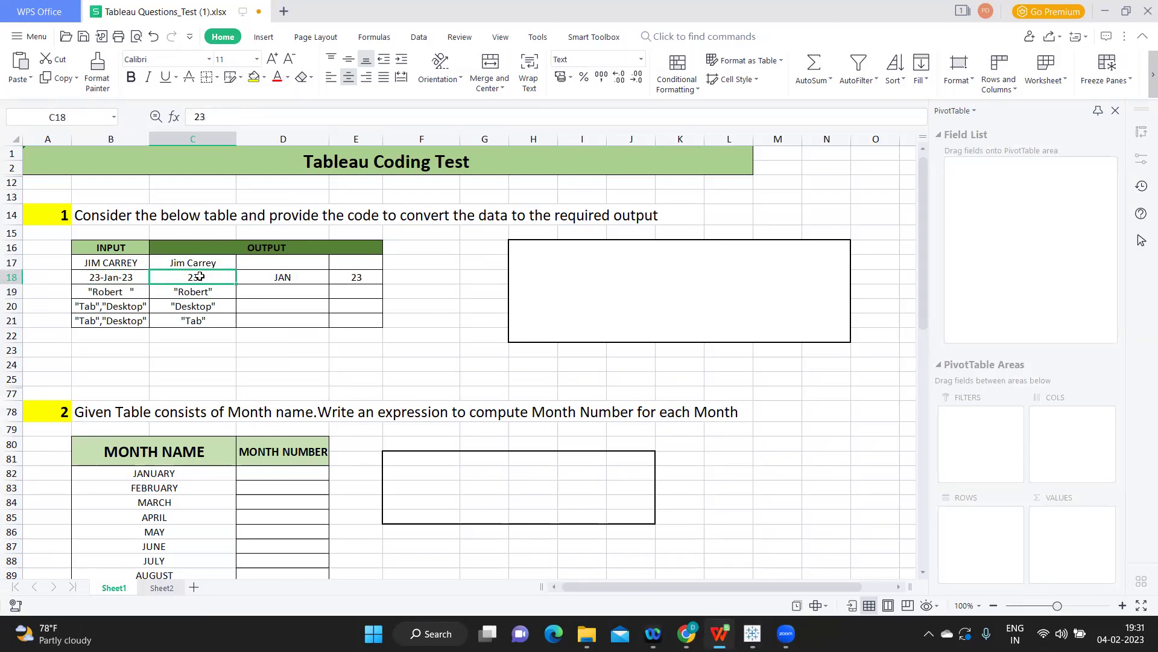
left_click(260, 278)
left_click(353, 280)
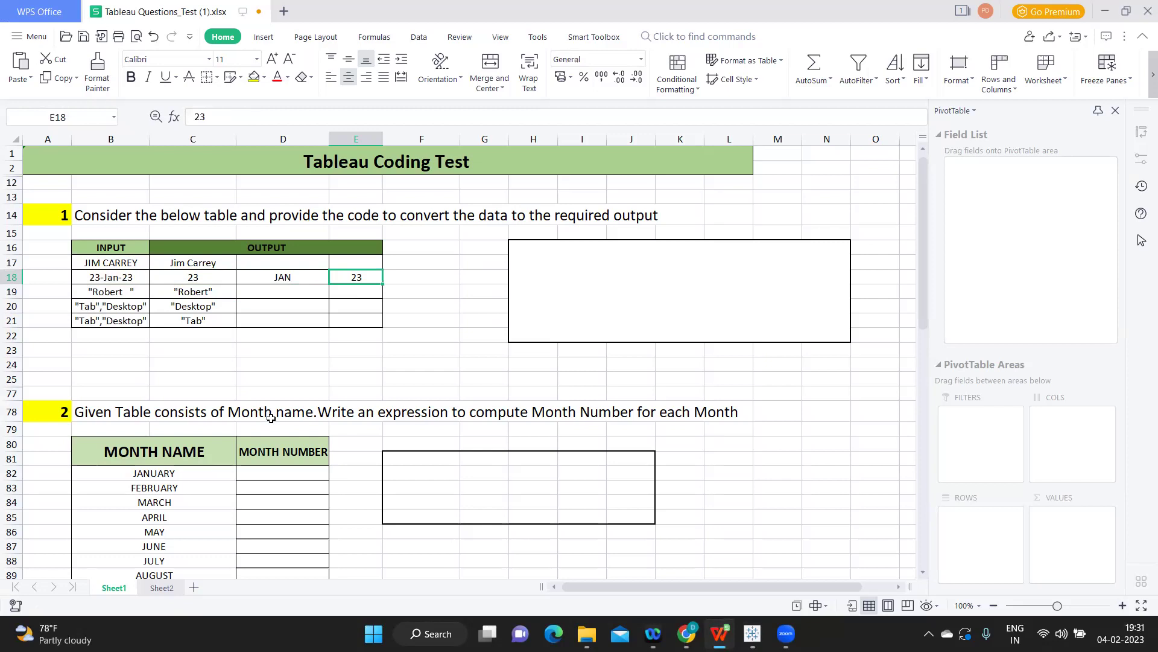
left_click(114, 277)
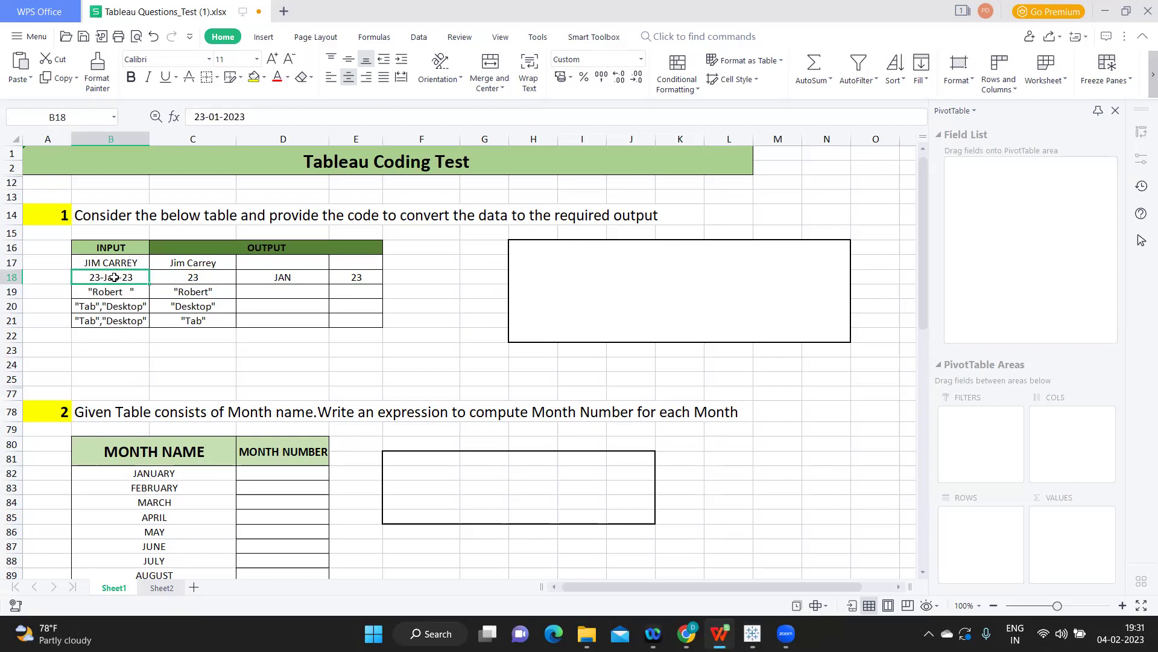
key("alt+Tab")
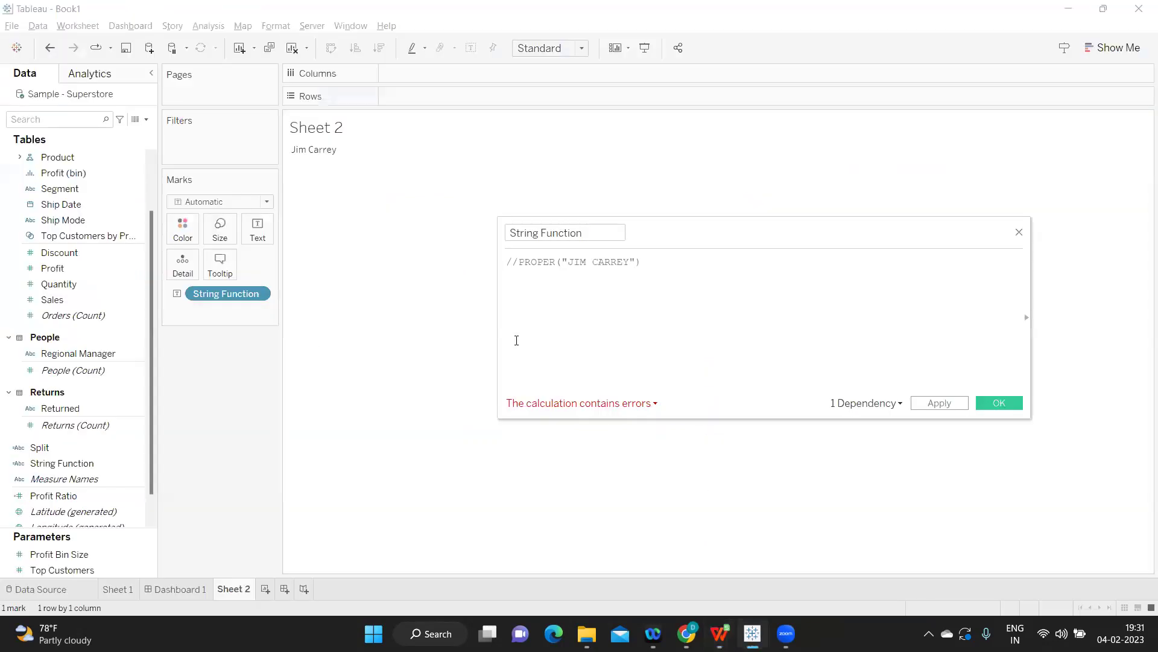
- Start a SPLIT formula with "23-Jan-23" and the '-' delimiter in the String Function calculation
type("SPL")
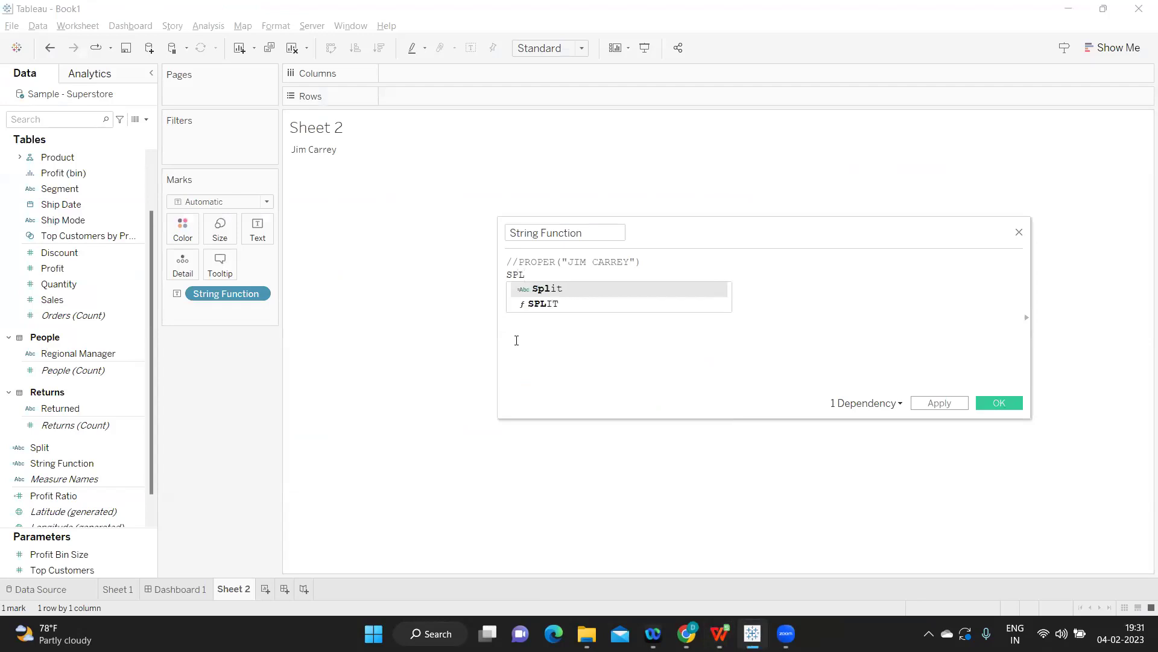
key("Down")
key("Return")
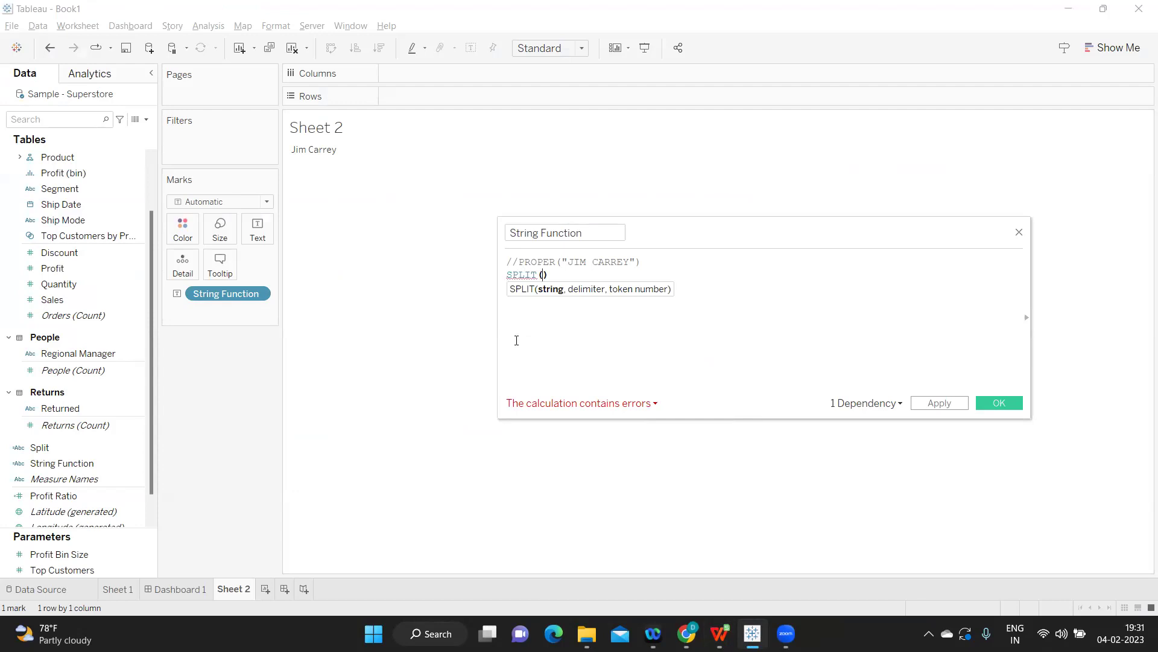
type("\"")
type("23-j")
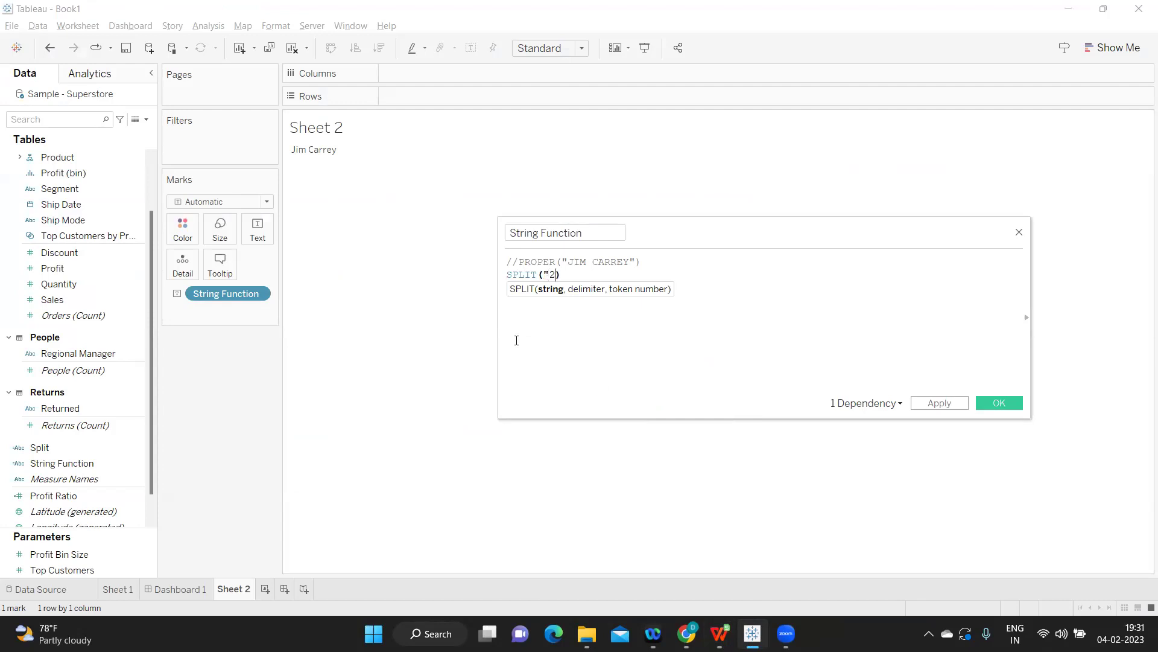
type("an")
key("BackSpace")
key("BackSpace")
key("BackSpace")
type("Jan-23\",'-")
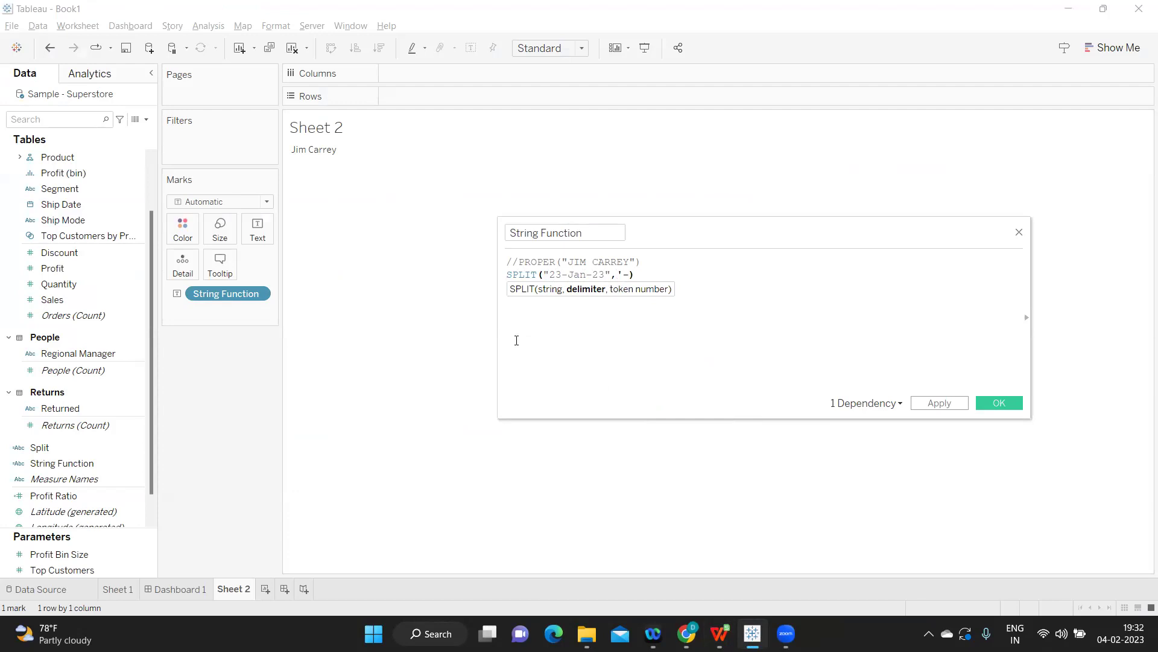
type(",")
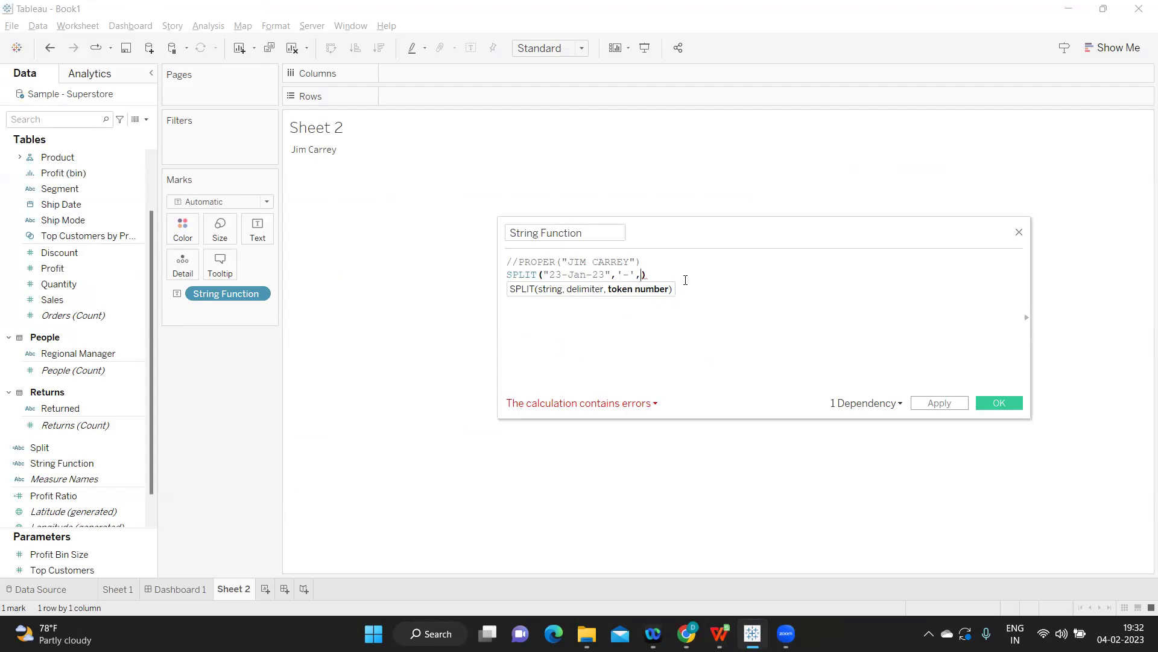
- Add token number 1, then apply and close so Sheet 2 displays 23
left_click_drag(677, 277, 491, 262)
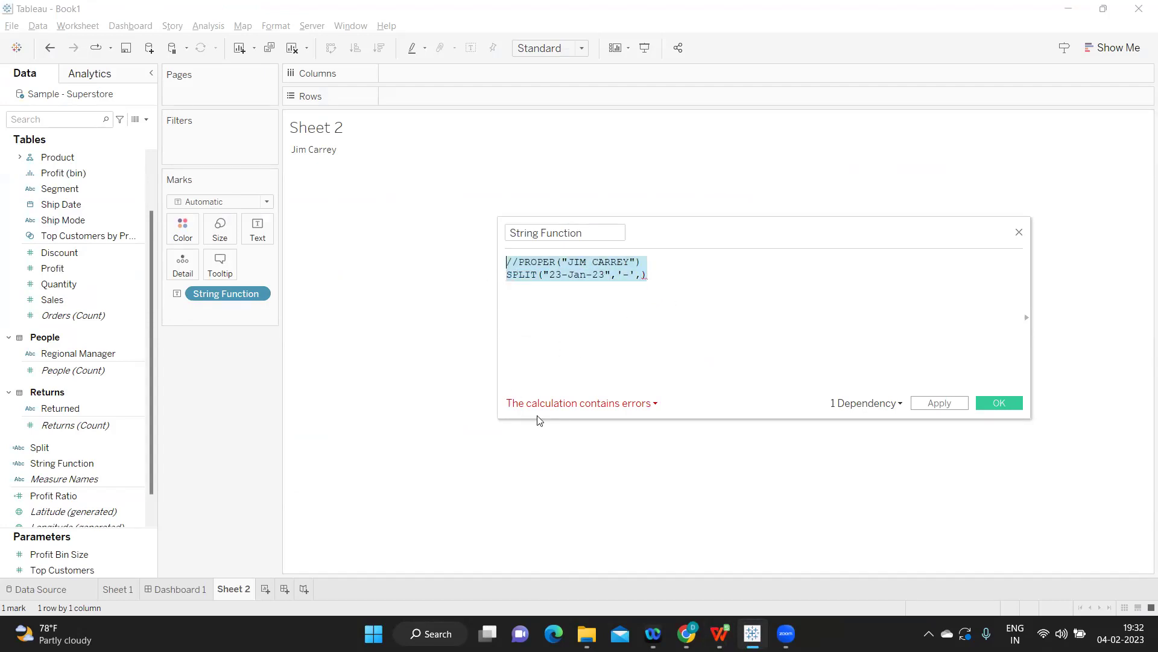
left_click(643, 275)
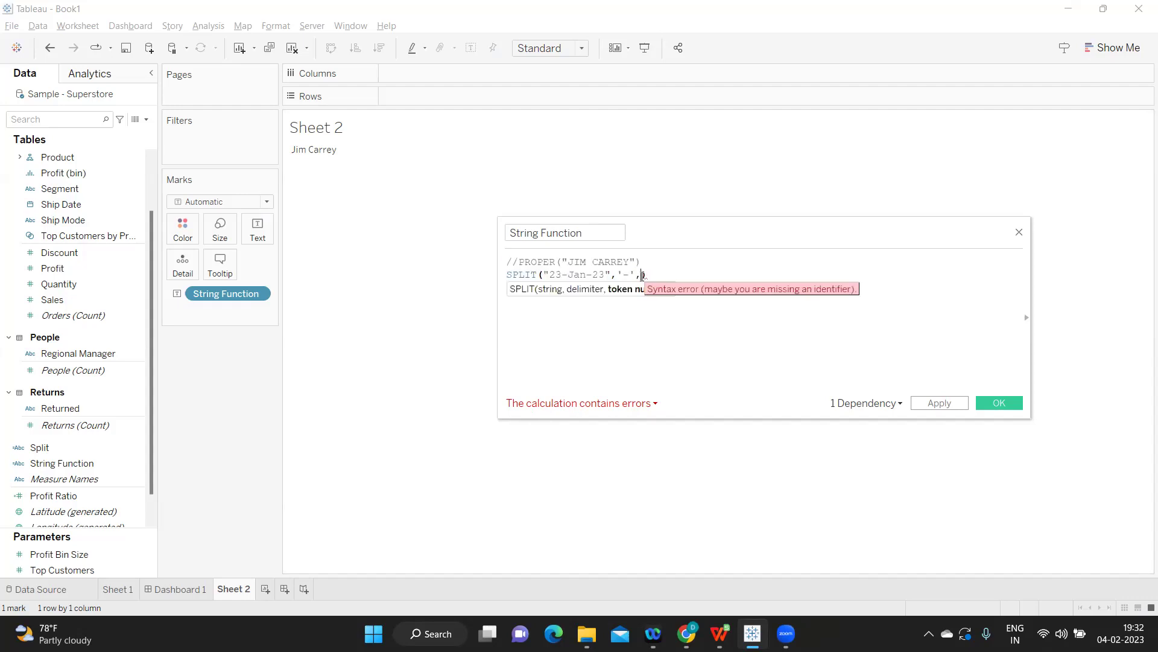
type("1")
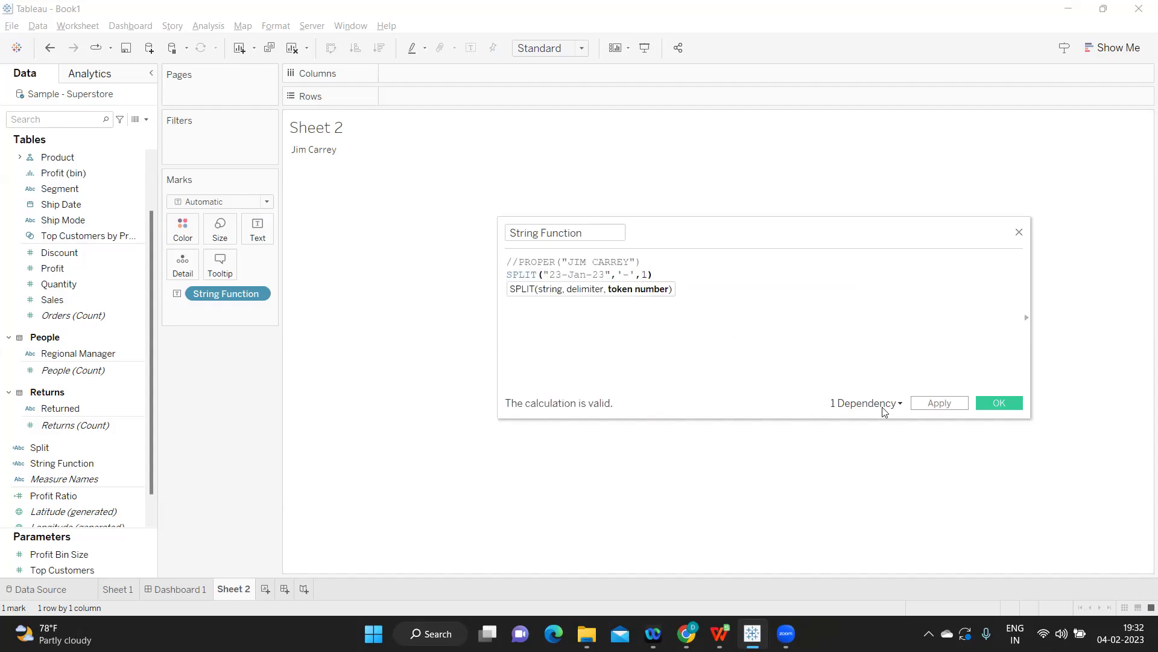
left_click(937, 402)
mouse_move(298, 156)
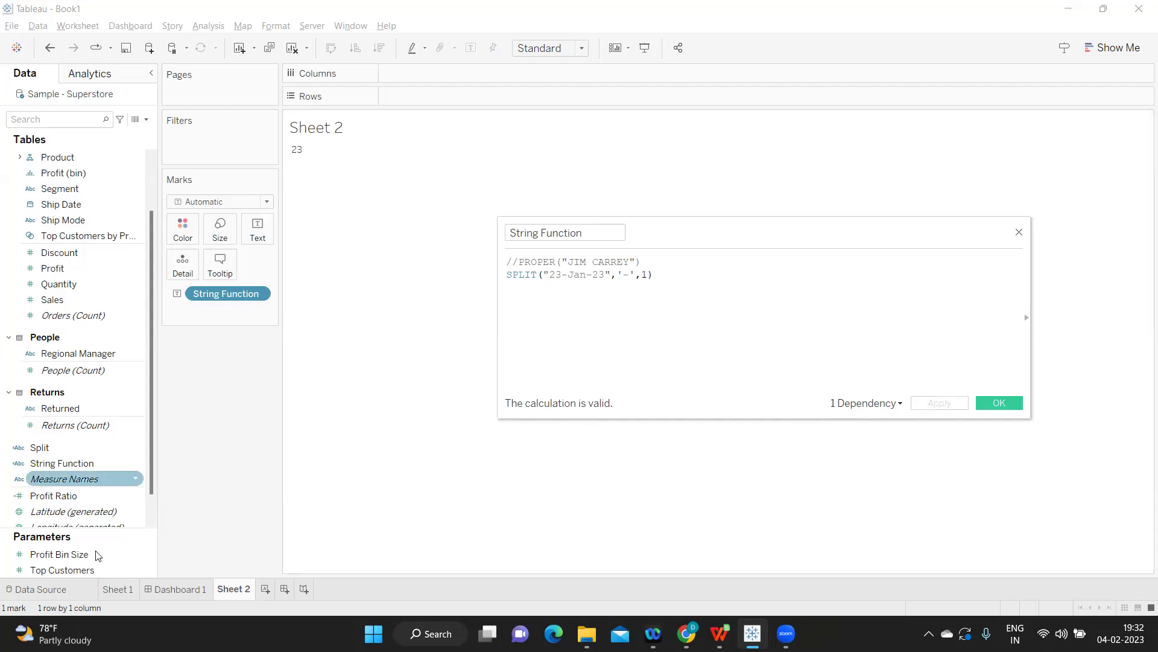
left_click(990, 408)
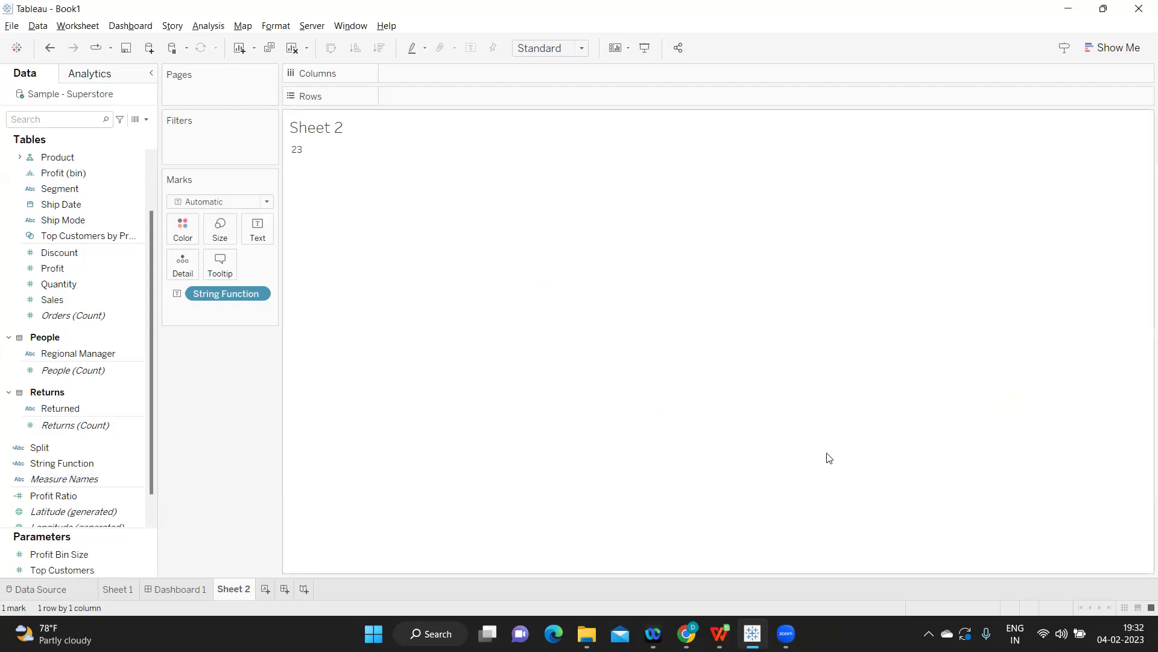
- On the Data Source page, split the Order ID column twice into Order ID - Split fields
left_click(35, 590)
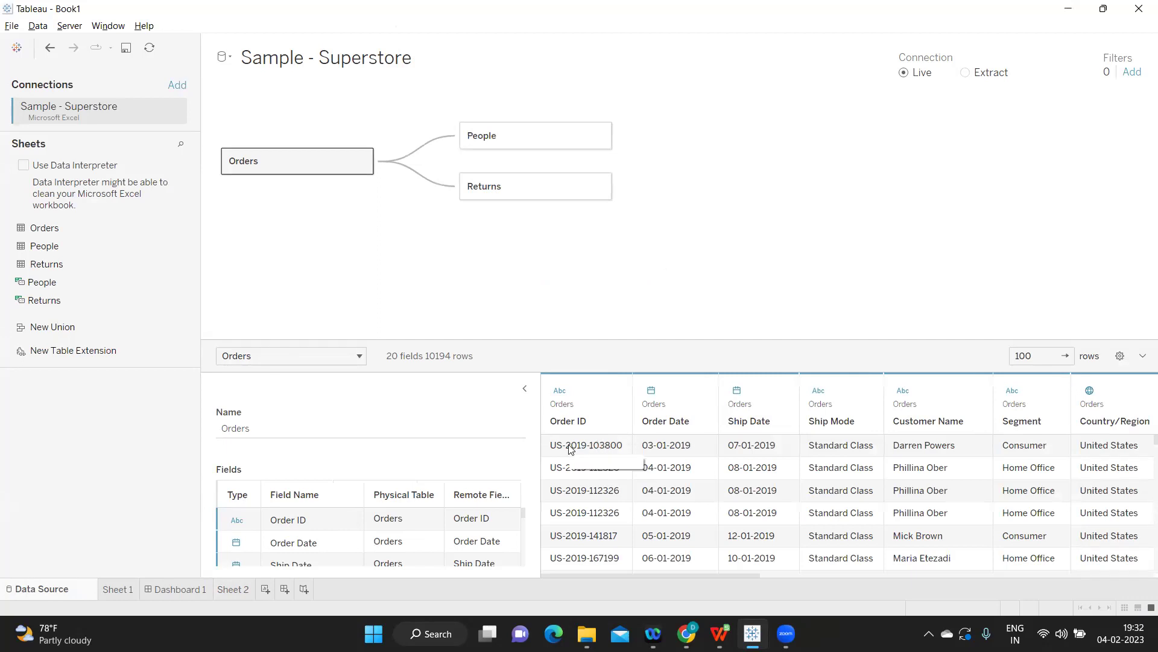
left_click(698, 392)
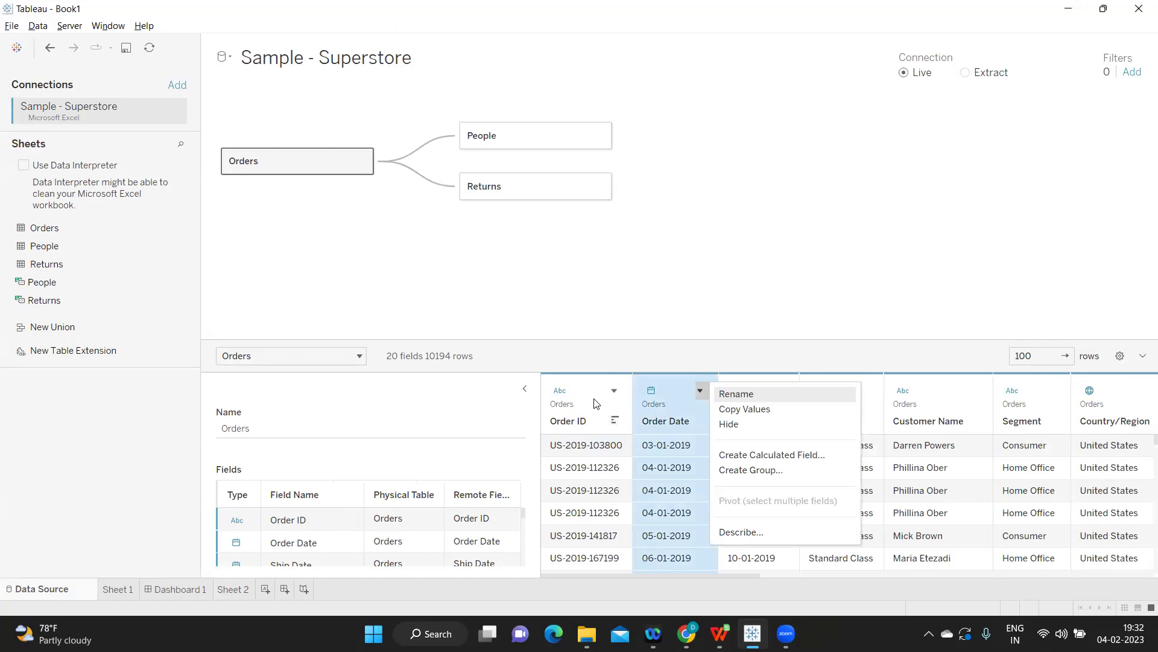
left_click(613, 392)
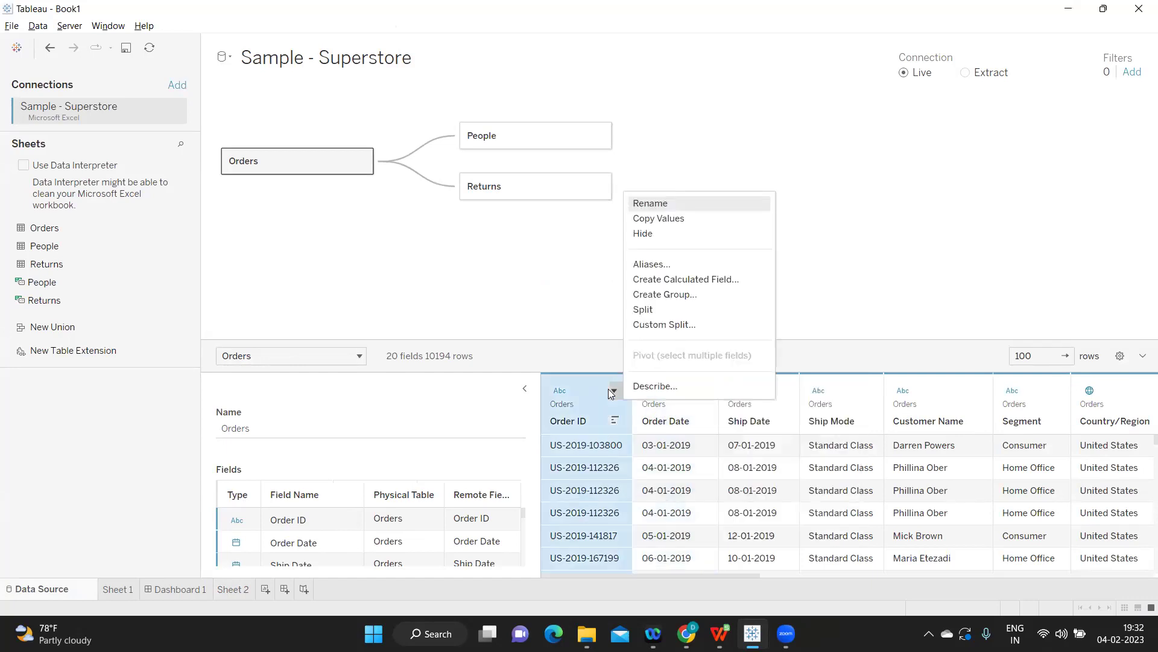
left_click(643, 309)
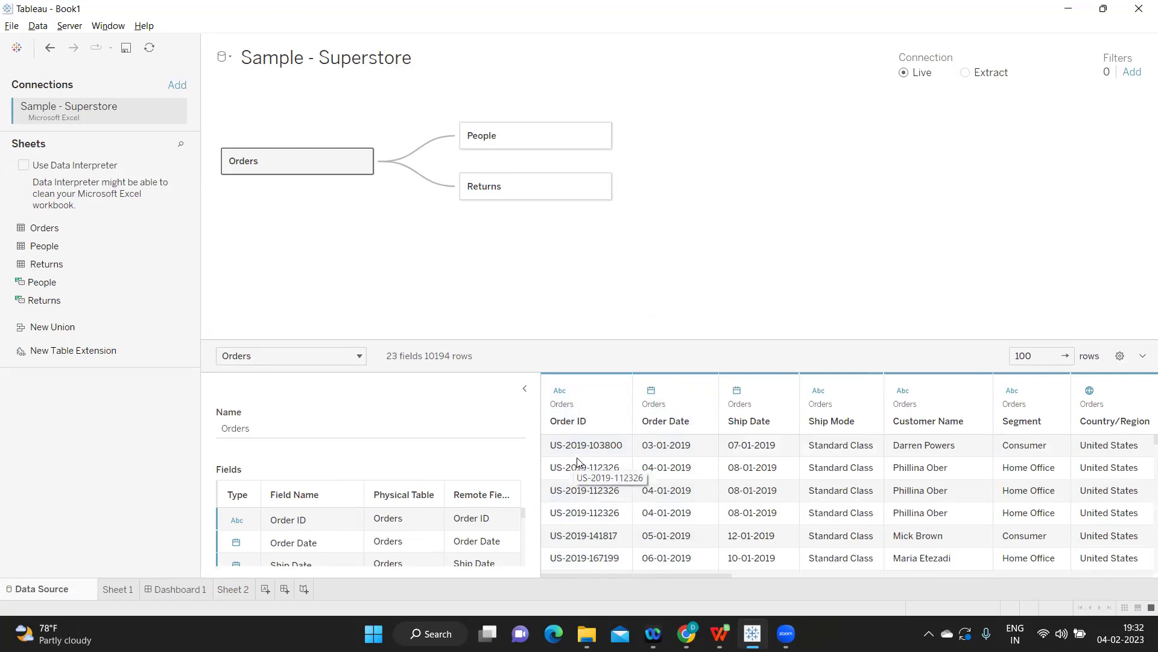
scroll(611, 468, "down", 3)
scroll(603, 469, "up", 3)
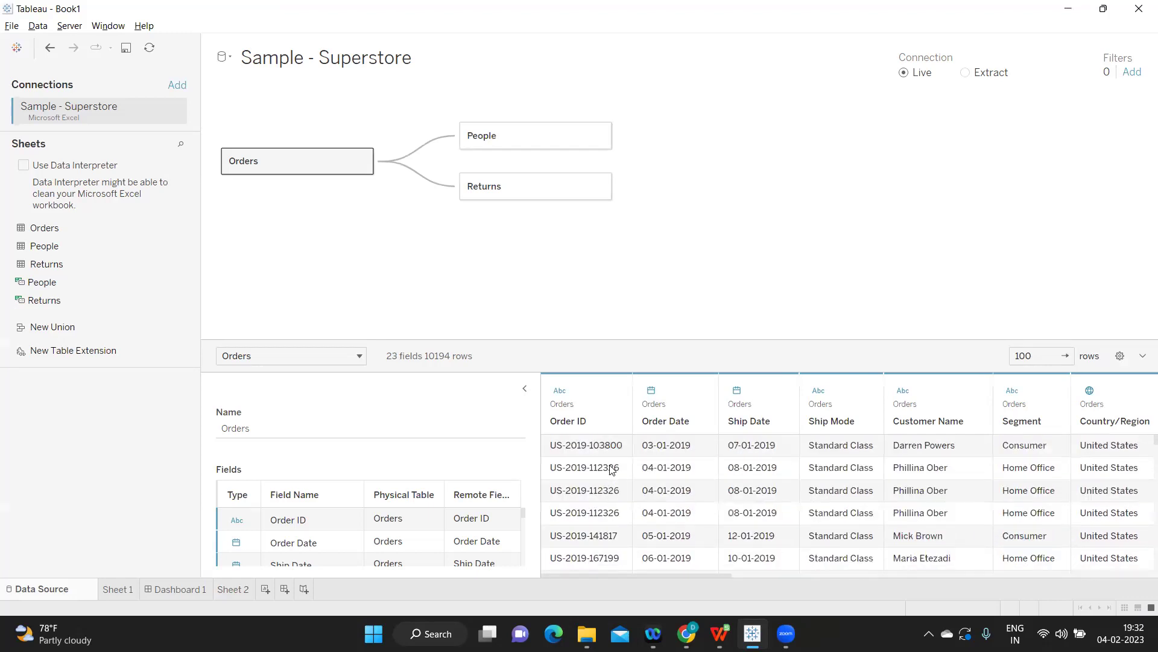
left_click(617, 391)
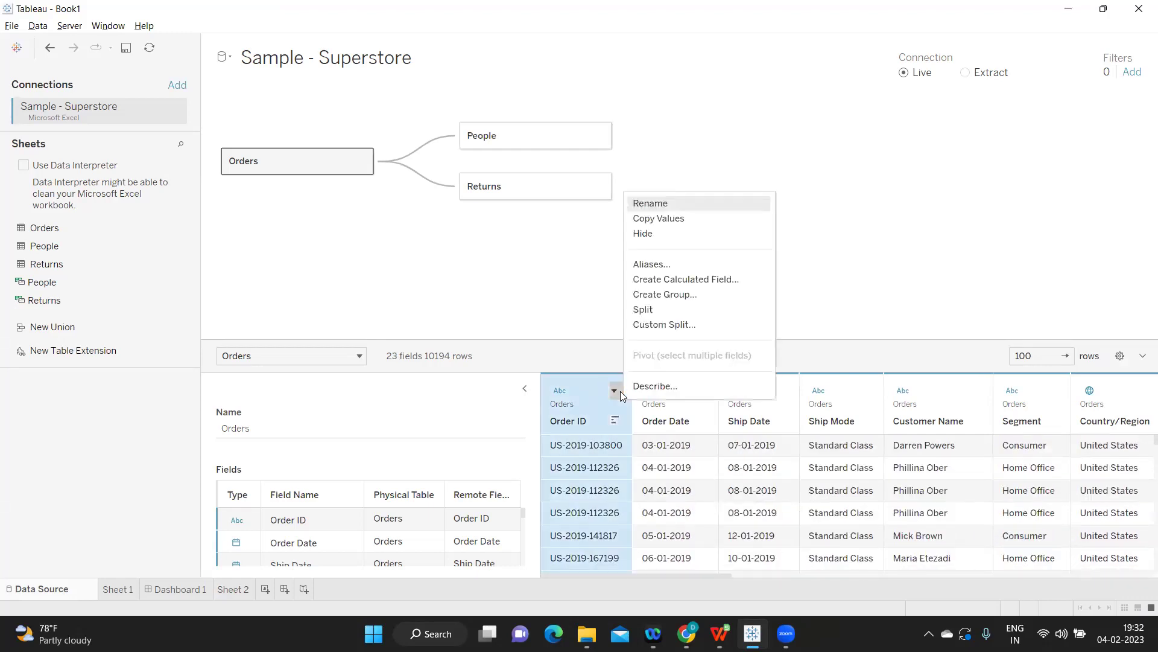
left_click(643, 310)
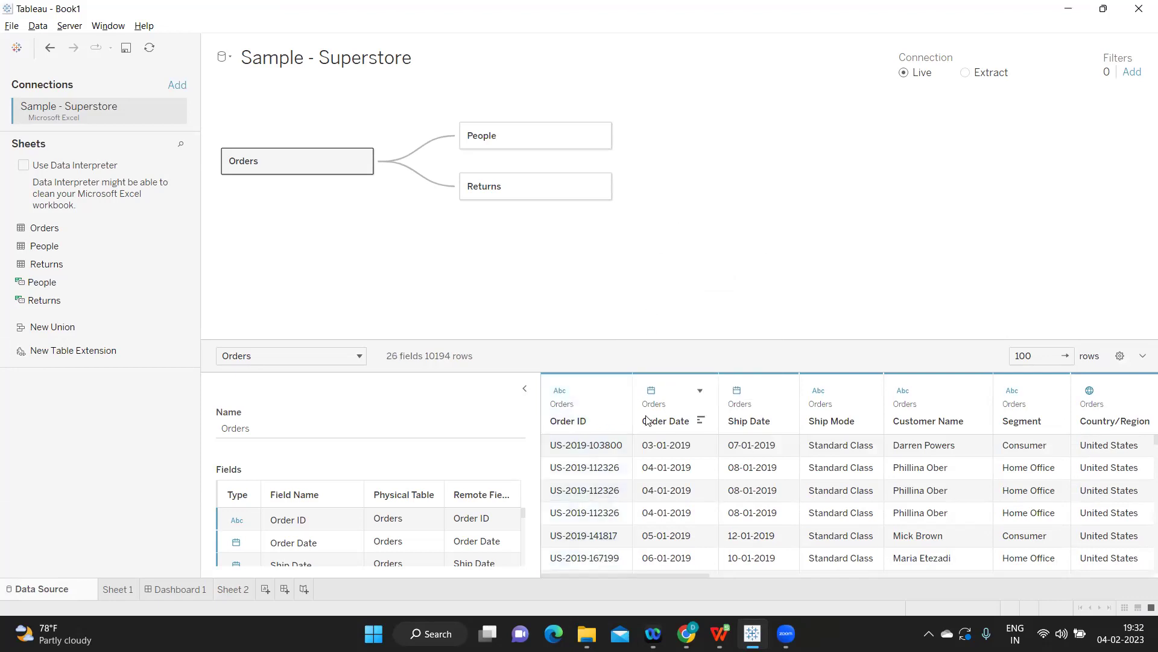
left_click_drag(587, 576, 1006, 560)
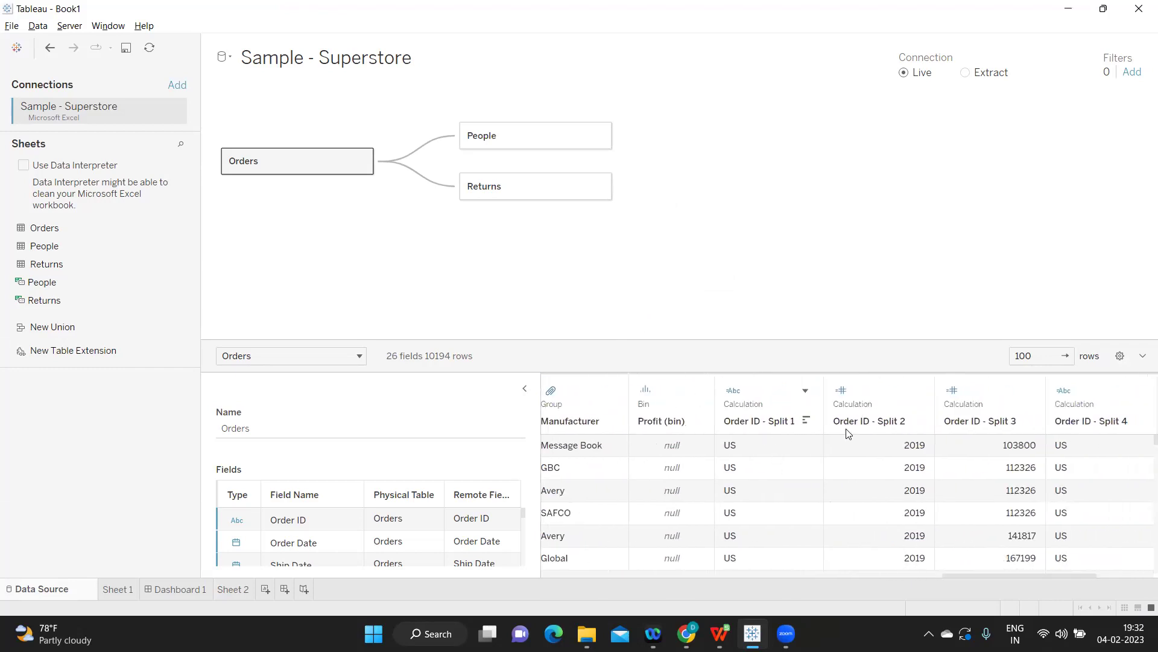
mouse_move(809, 393)
- Open Order ID - Split 1 on Sheet 2 and review its TRIM(SPLIT([Order ID], "-", 1)) formula unchanged
left_click(222, 591)
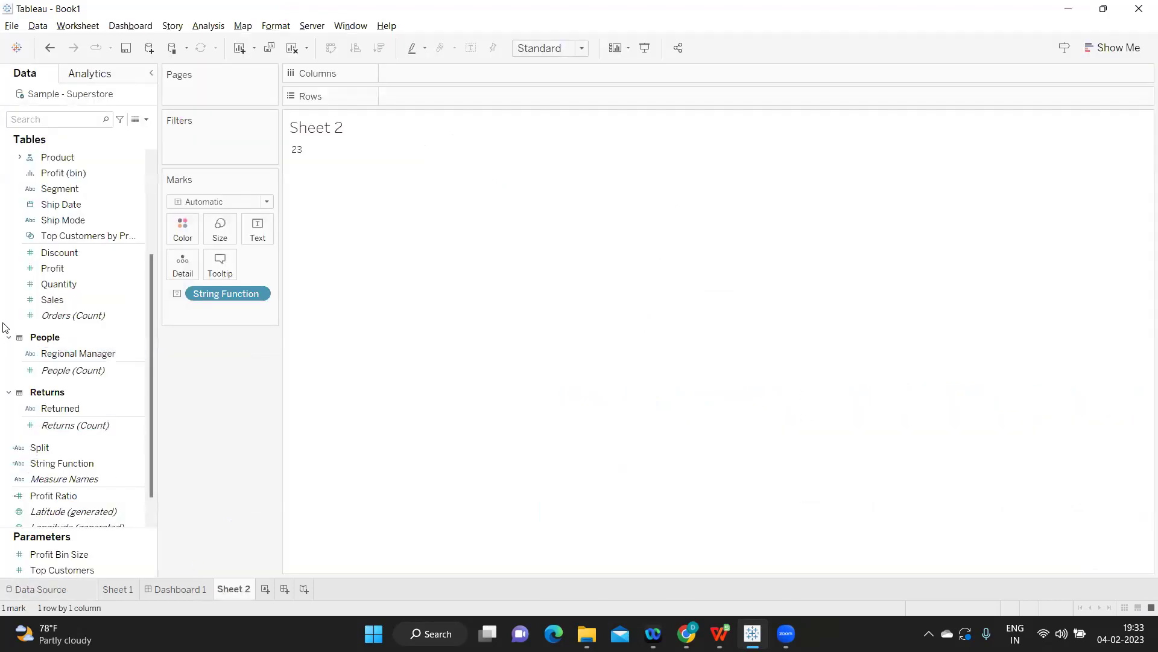
scroll(90, 259, "up", 4)
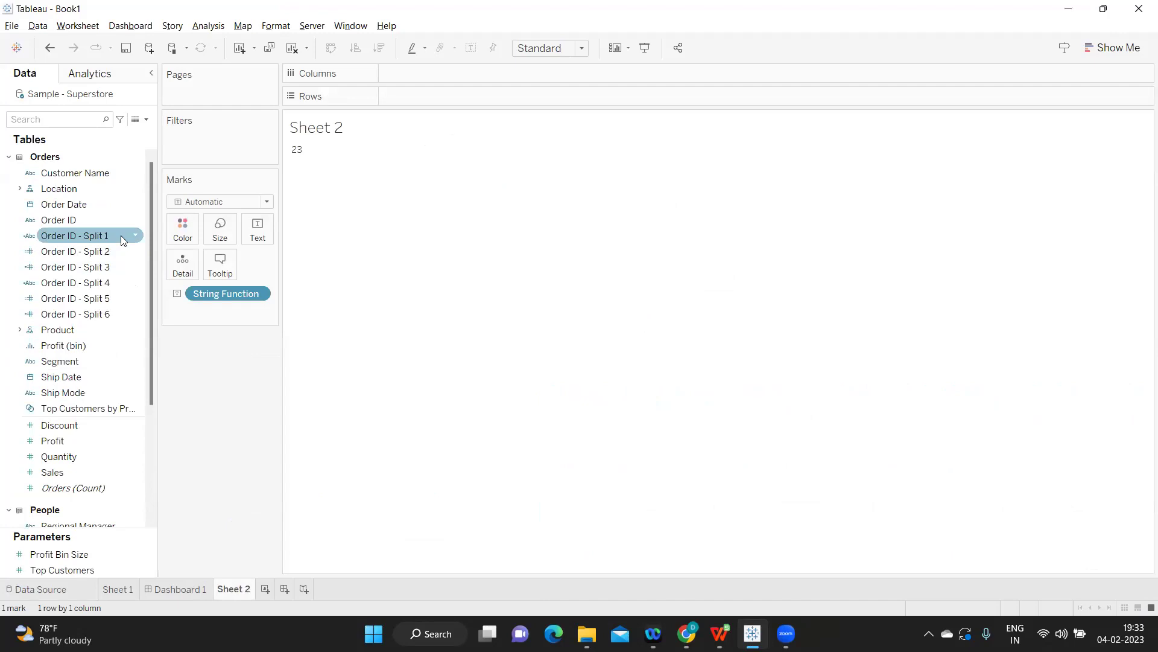
left_click(134, 236)
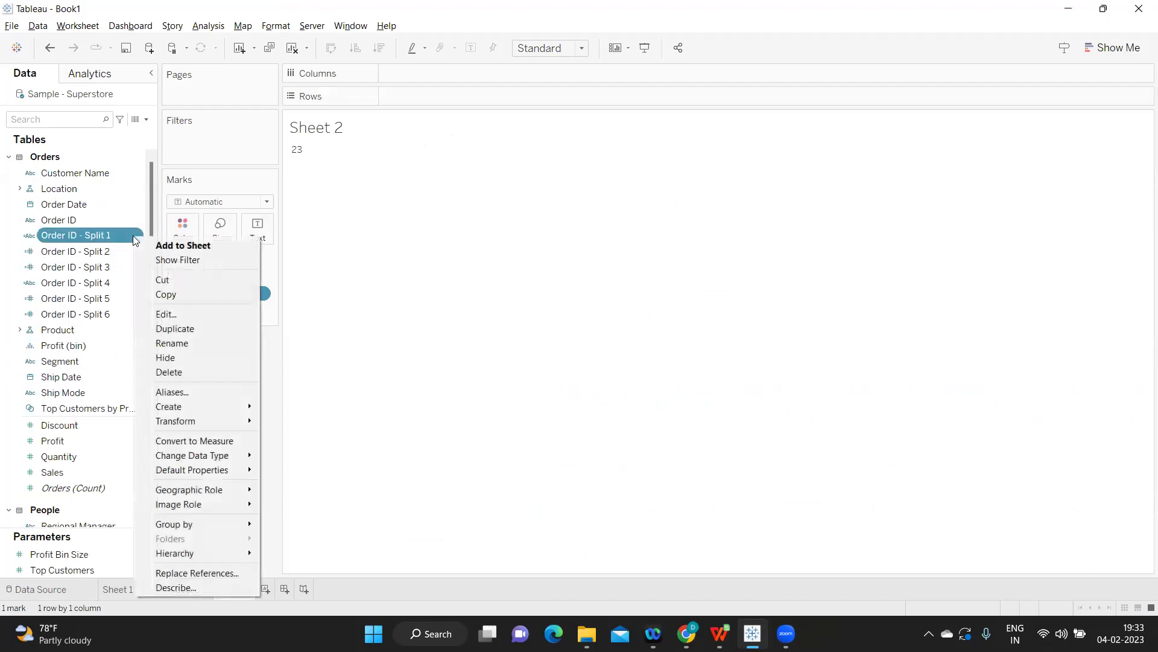
left_click(171, 314)
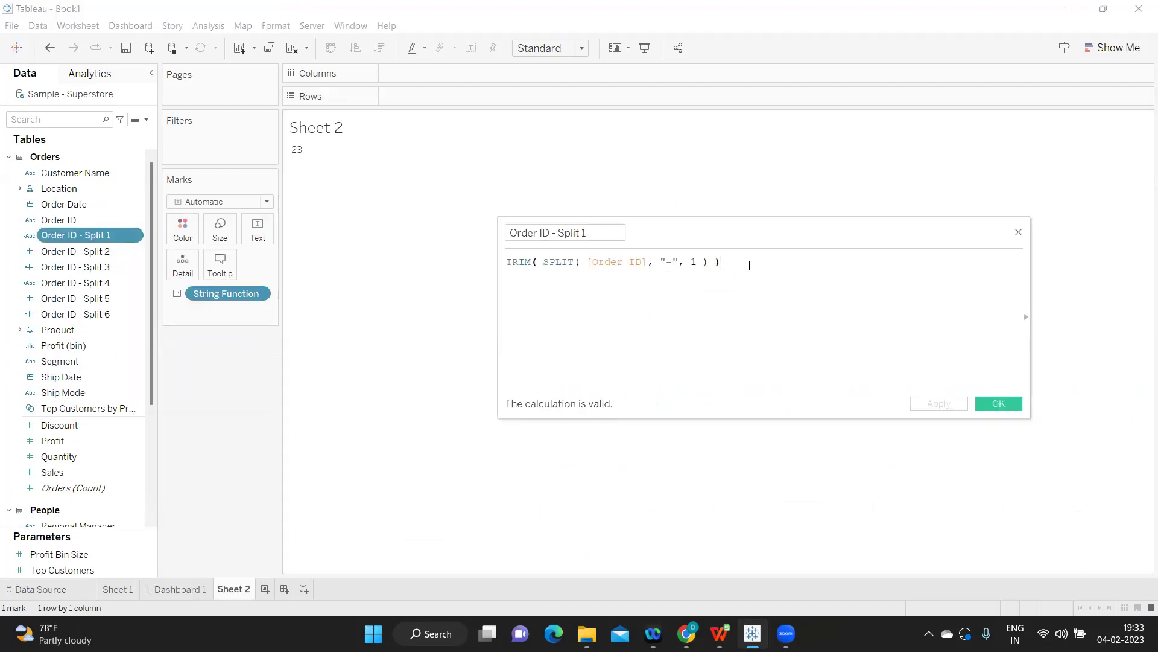
left_click_drag(721, 263, 488, 259)
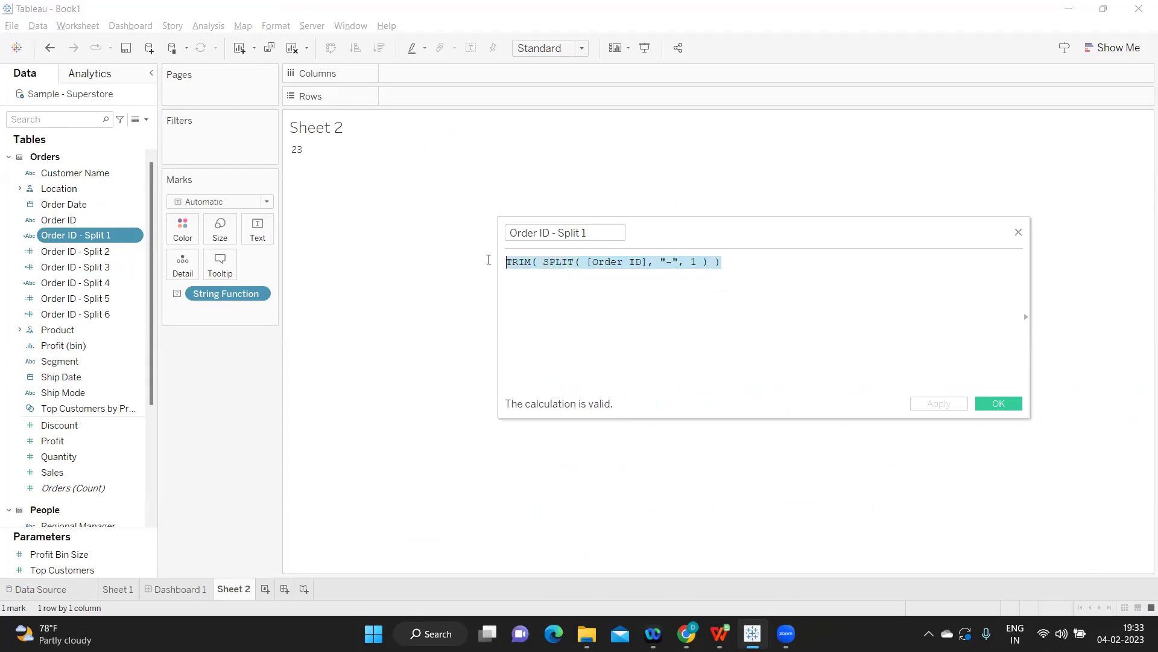
left_click(995, 404)
key("alt+Tab")
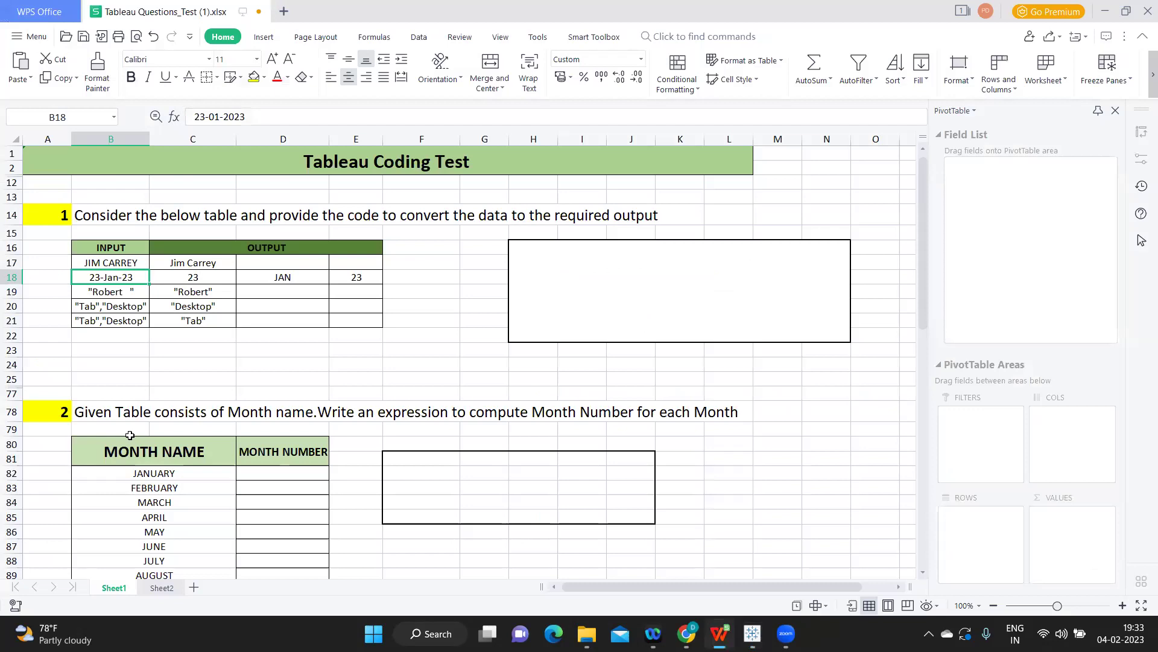
- Compare the space-padded "Robert " text in B19 with the trimmed Robert output in C19
left_click(118, 293)
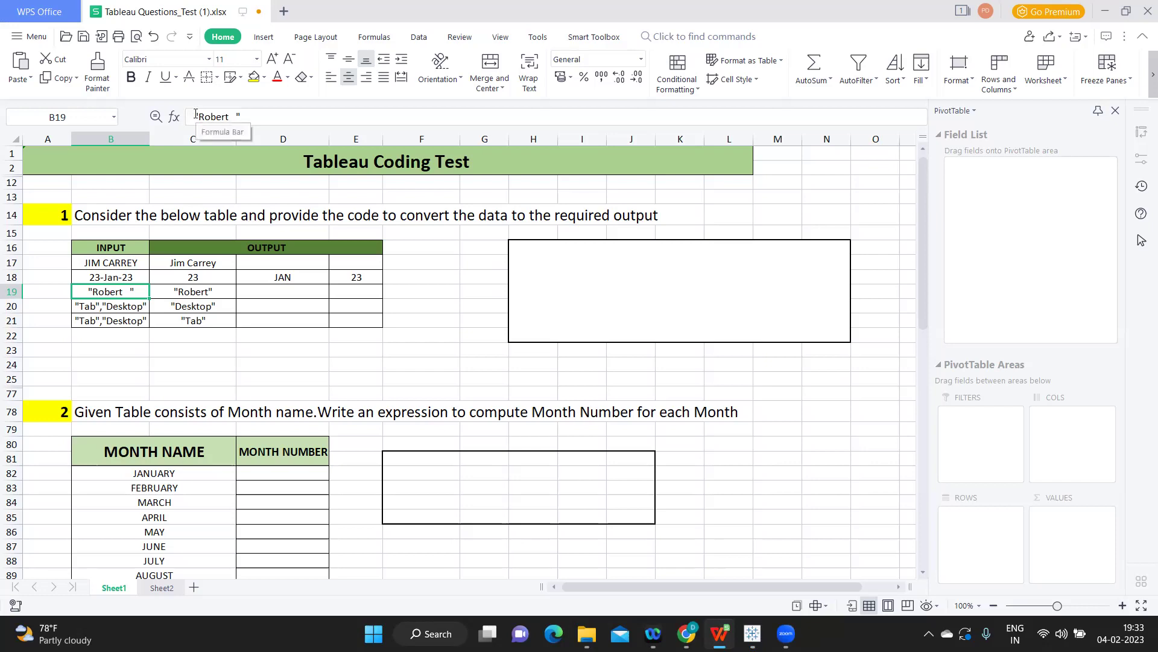
left_click_drag(195, 116, 211, 116)
left_click(218, 117)
key("ctrl+a")
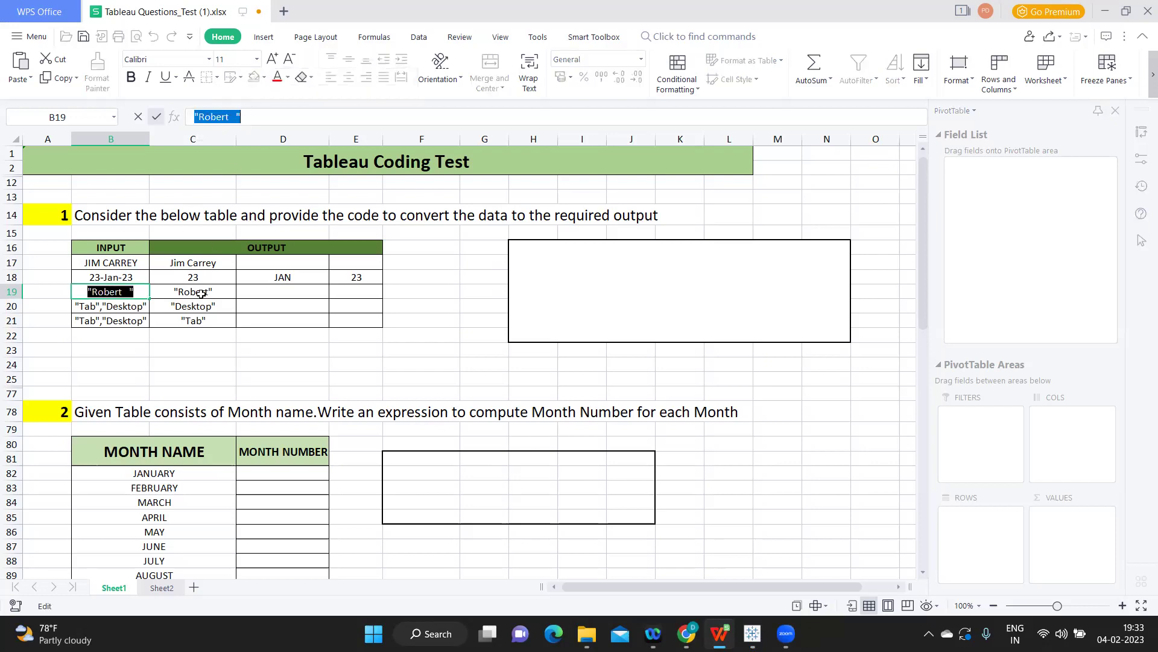
left_click(200, 294)
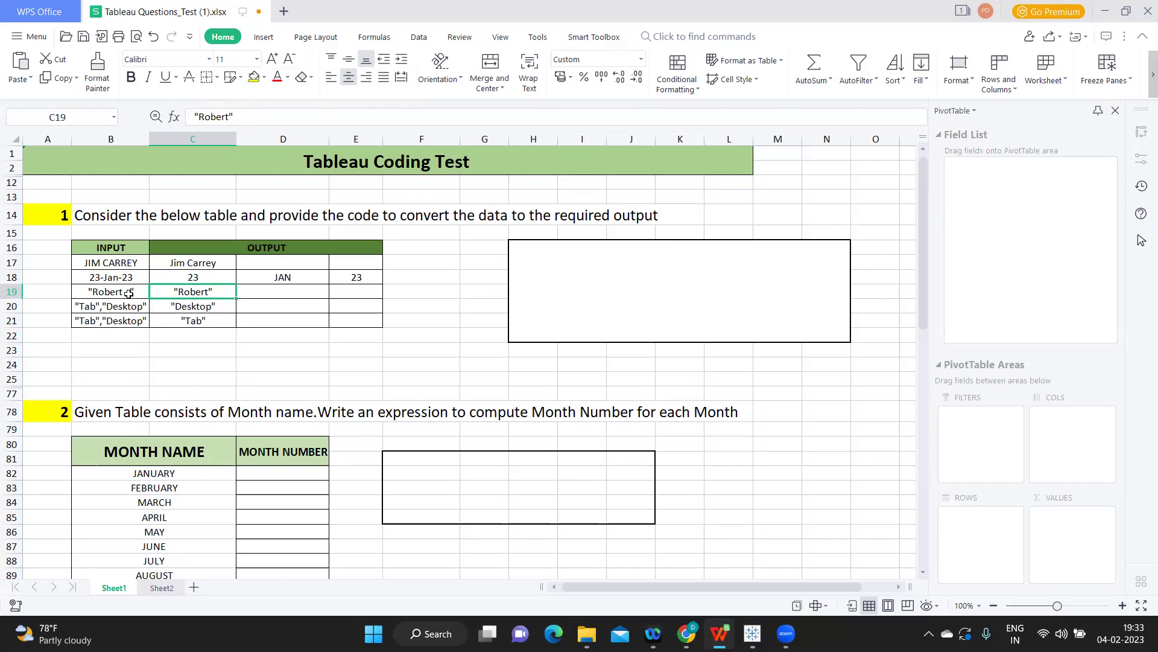
key("alt+Tab")
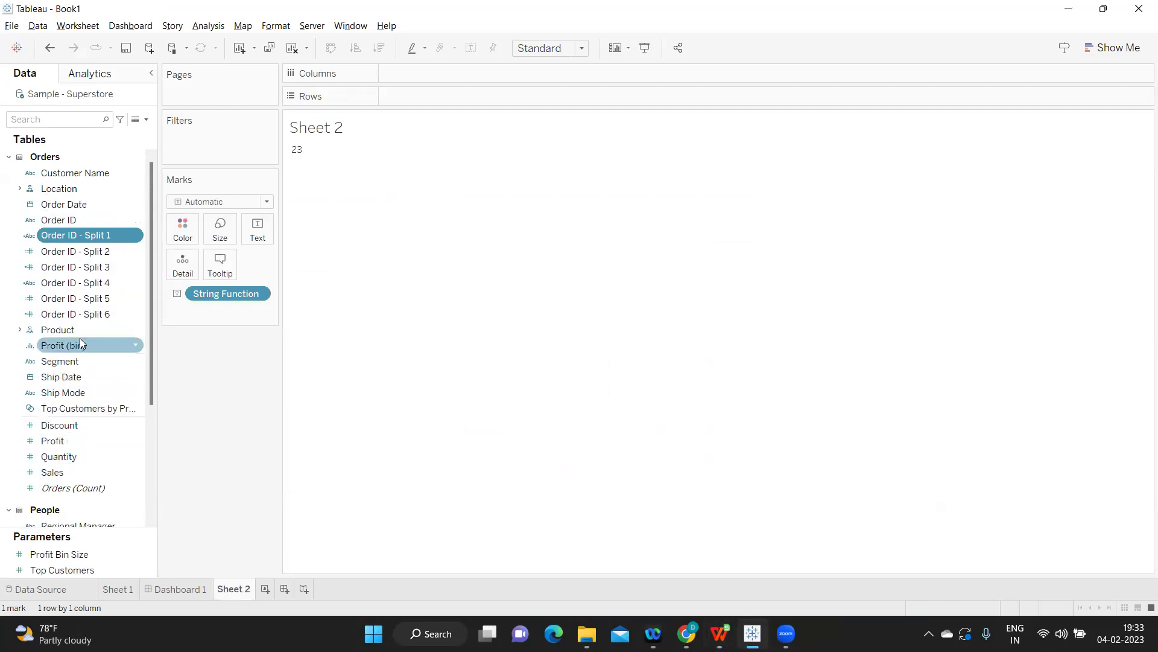
- Search the Data pane for 'st' and open the String Function calculation for editing
scroll(80, 408, "down", 2)
scroll(80, 410, "up", 2)
left_click(83, 121)
type("st")
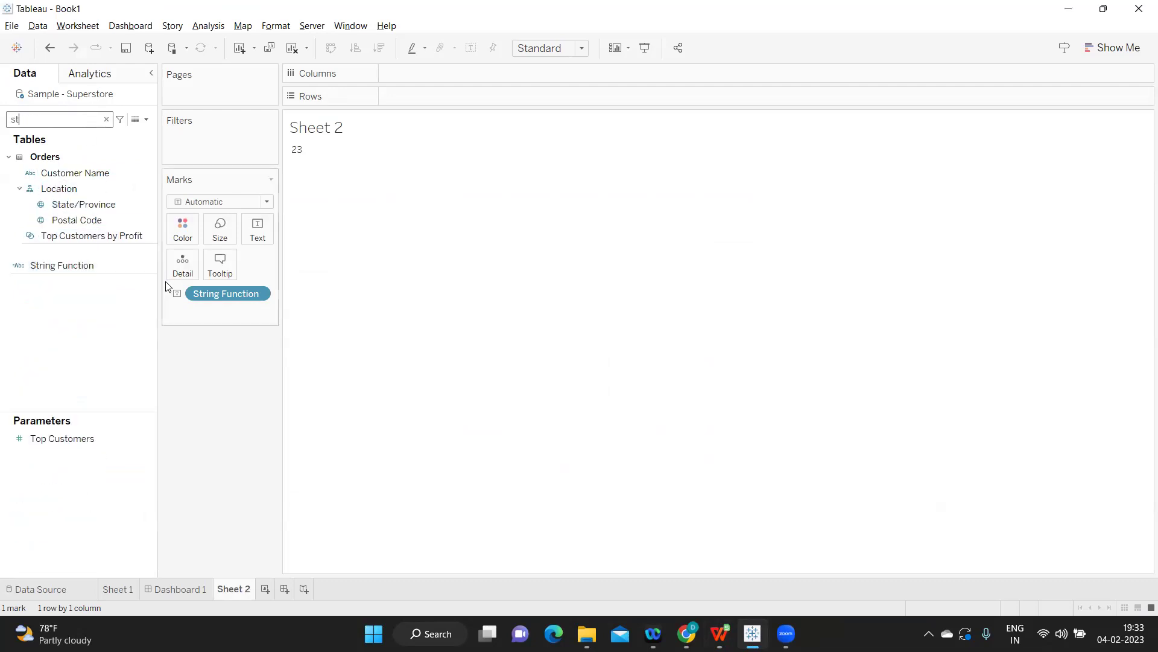
right_click(150, 267)
left_click(215, 347)
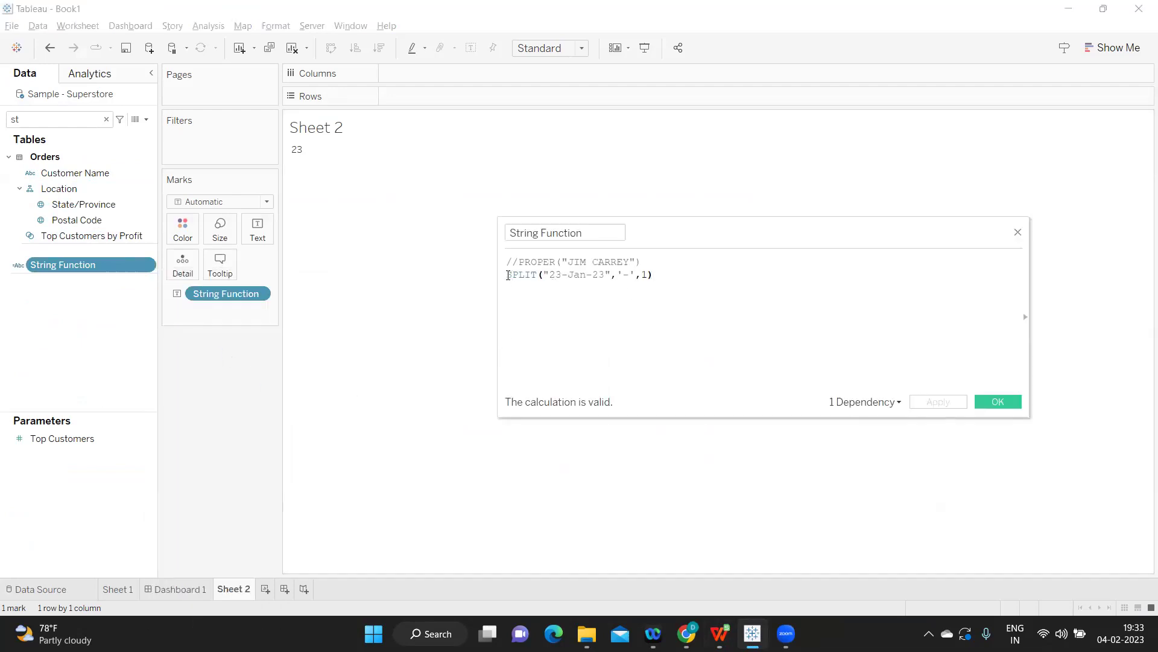
- Comment out the SPLIT line with // and add a commented RTRIM line below it
left_click(508, 275)
type("//")
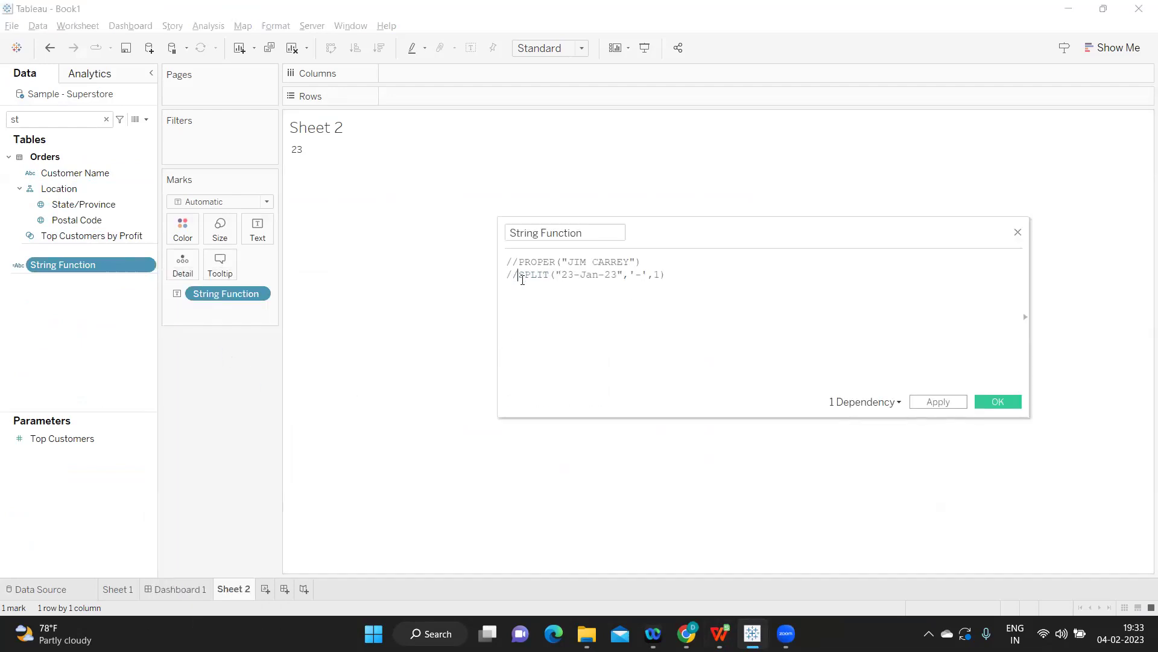
left_click(694, 274)
key("Return")
type("//rTIM")
key("alt+Tab")
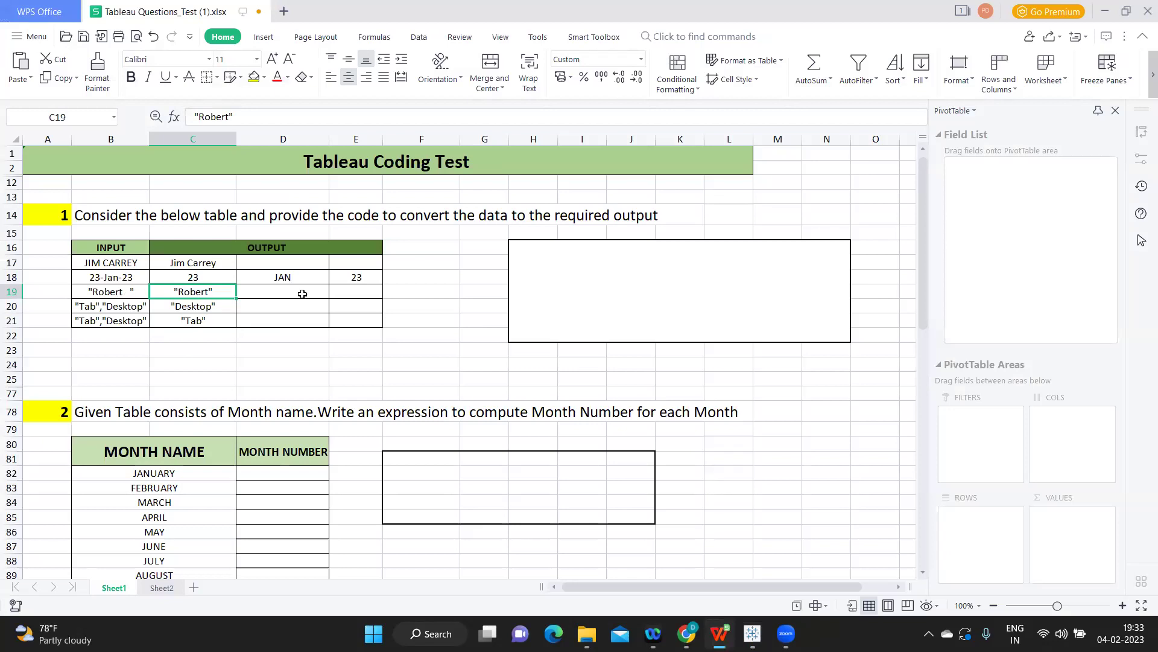
key("alt+Tab")
left_click_drag(518, 284, 505, 288)
- Uncomment the line as RTRIM("Robert ") and apply it
key("BackSpace")
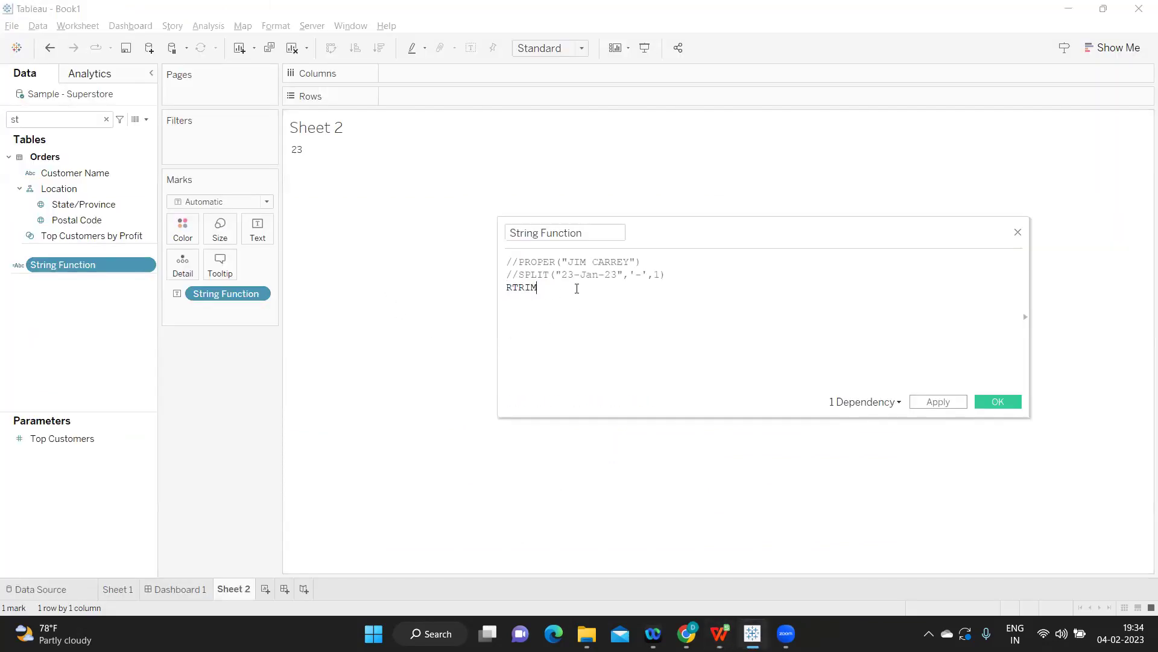
type("(")
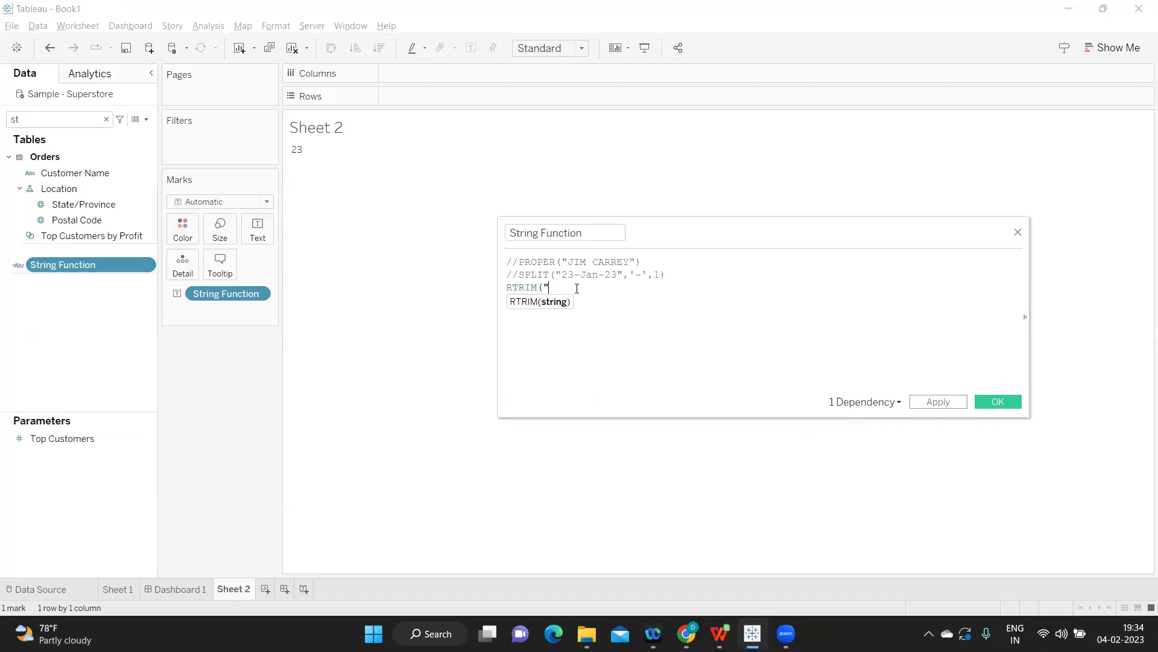
type("\"Robe")
type("rt ")
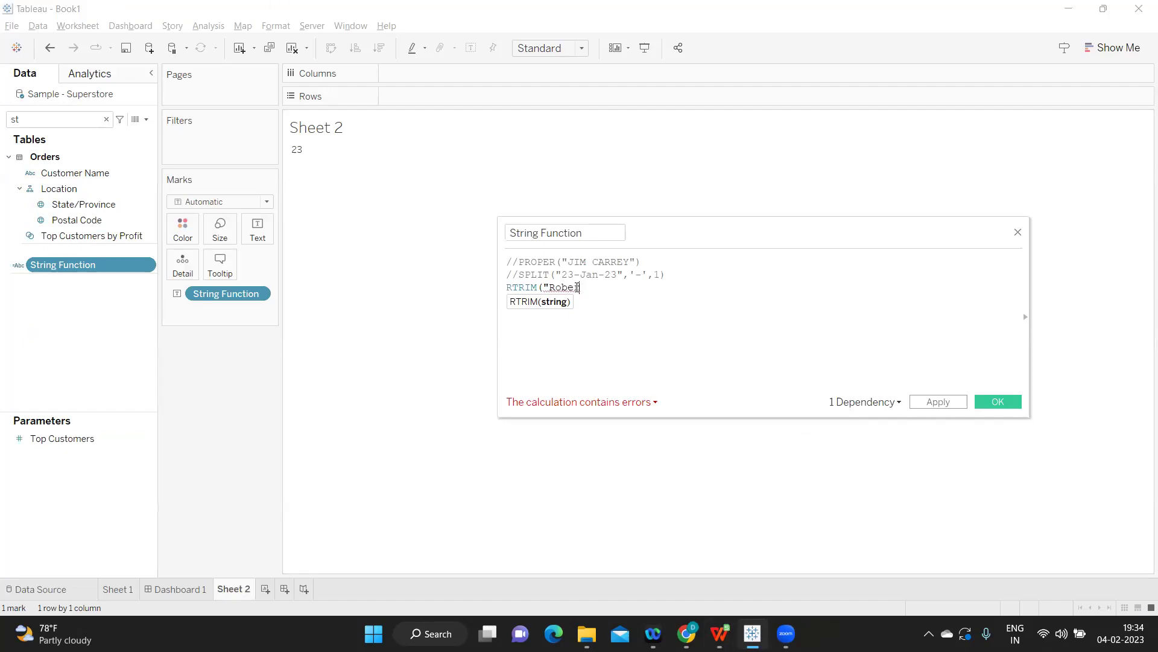
type("\"")
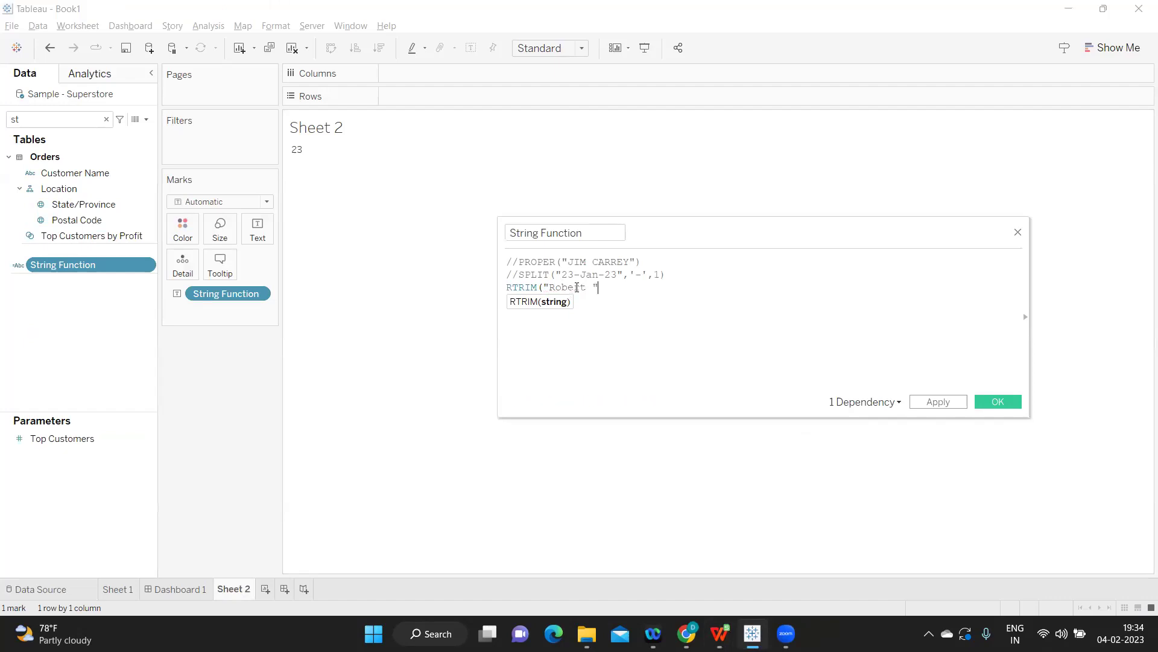
type(")")
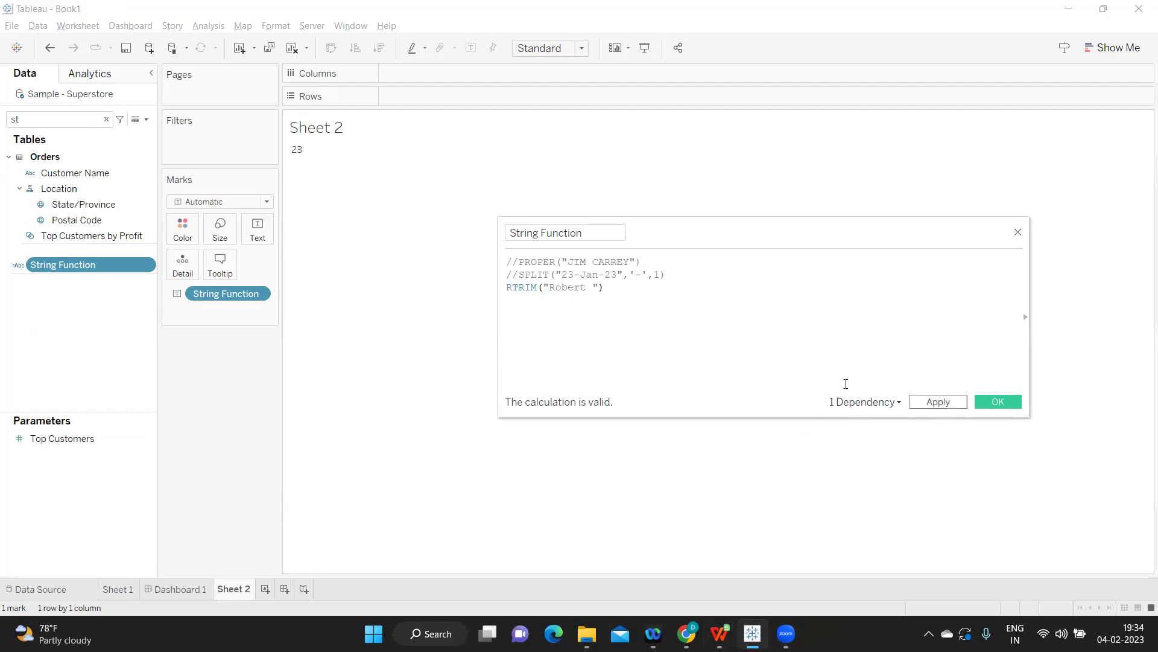
left_click(938, 401)
- Change RTRIM to TRIM so the formula reads TRIM("Robert "), and apply it
mouse_move(317, 156)
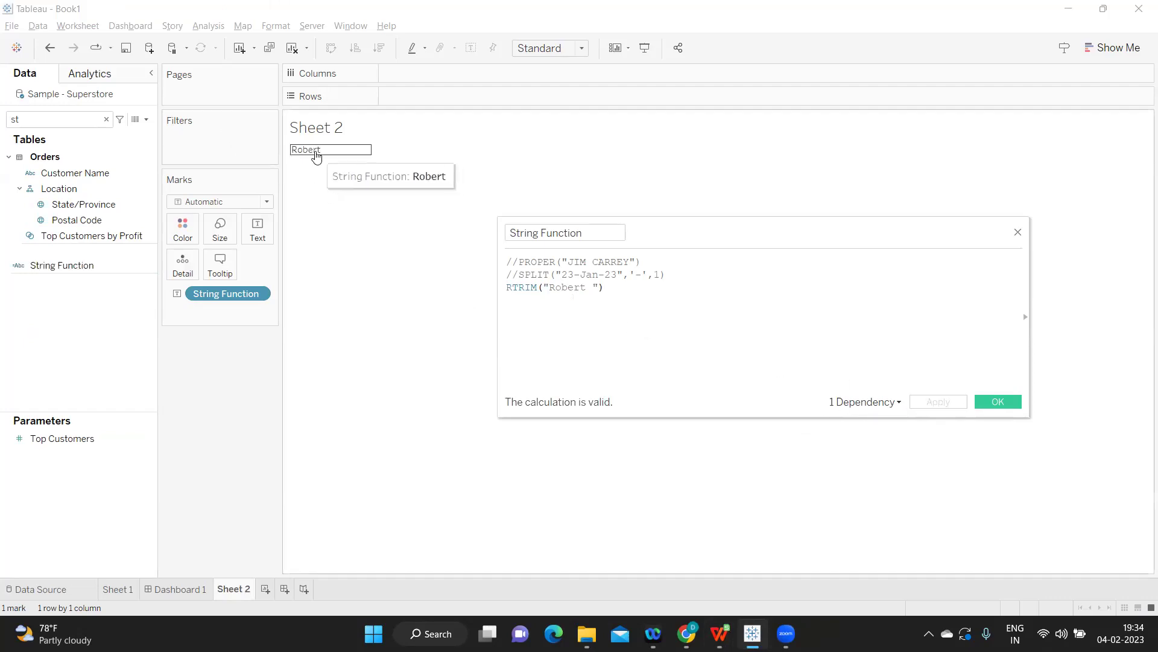
double_click(528, 288)
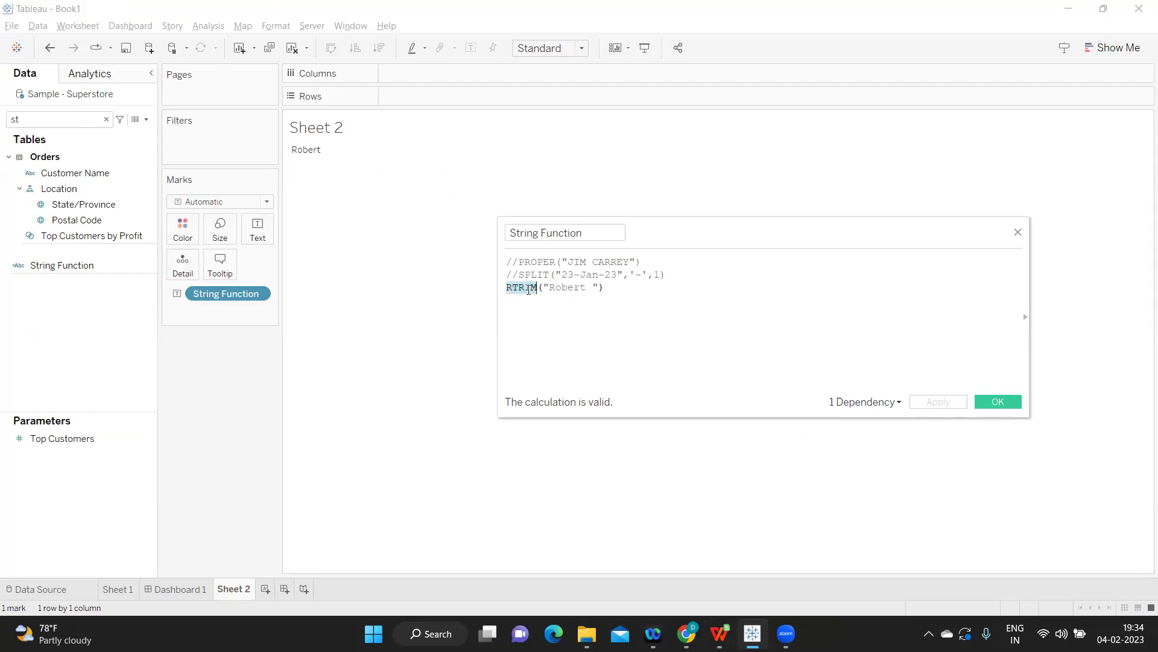
type("TRIM")
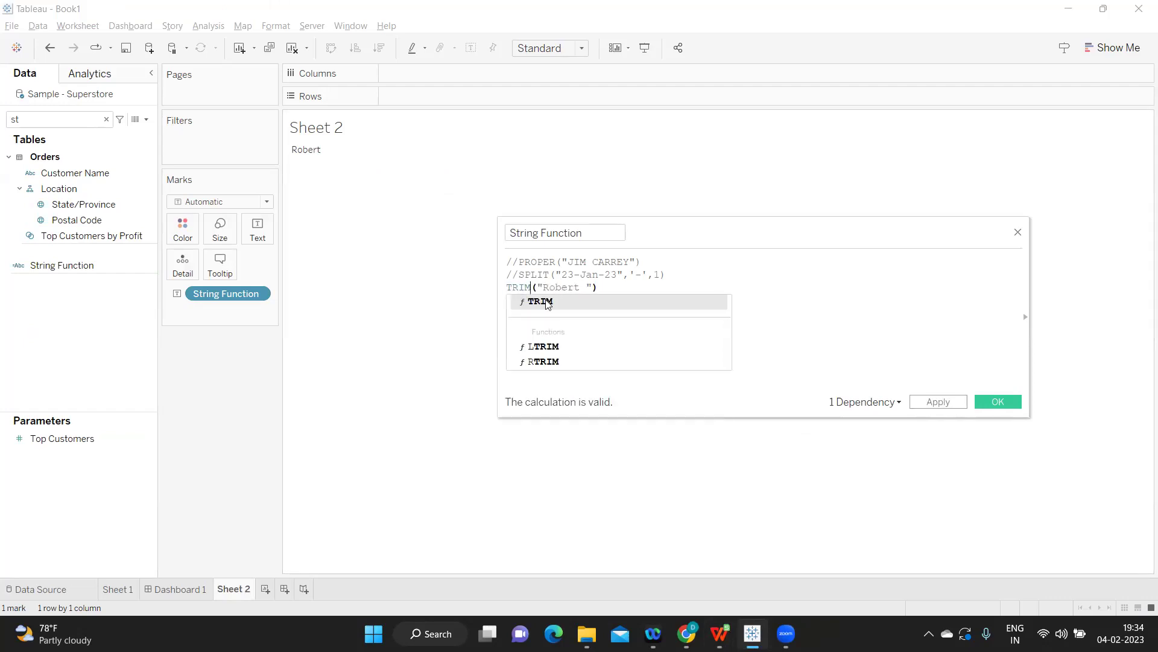
left_click(536, 287)
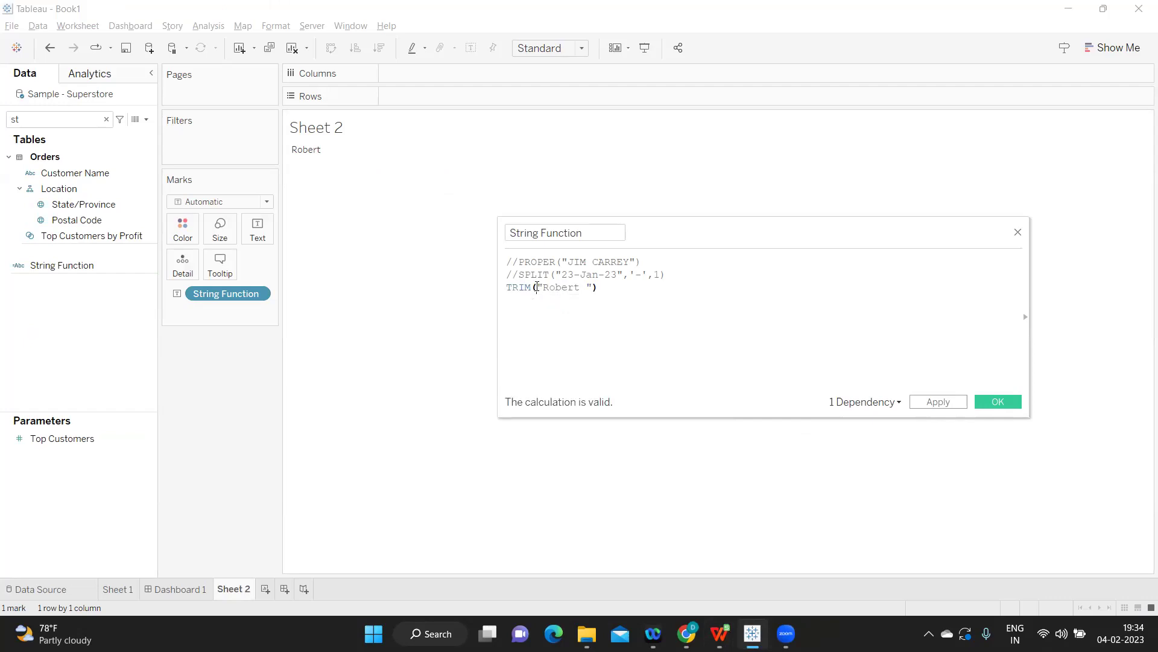
left_click(592, 287)
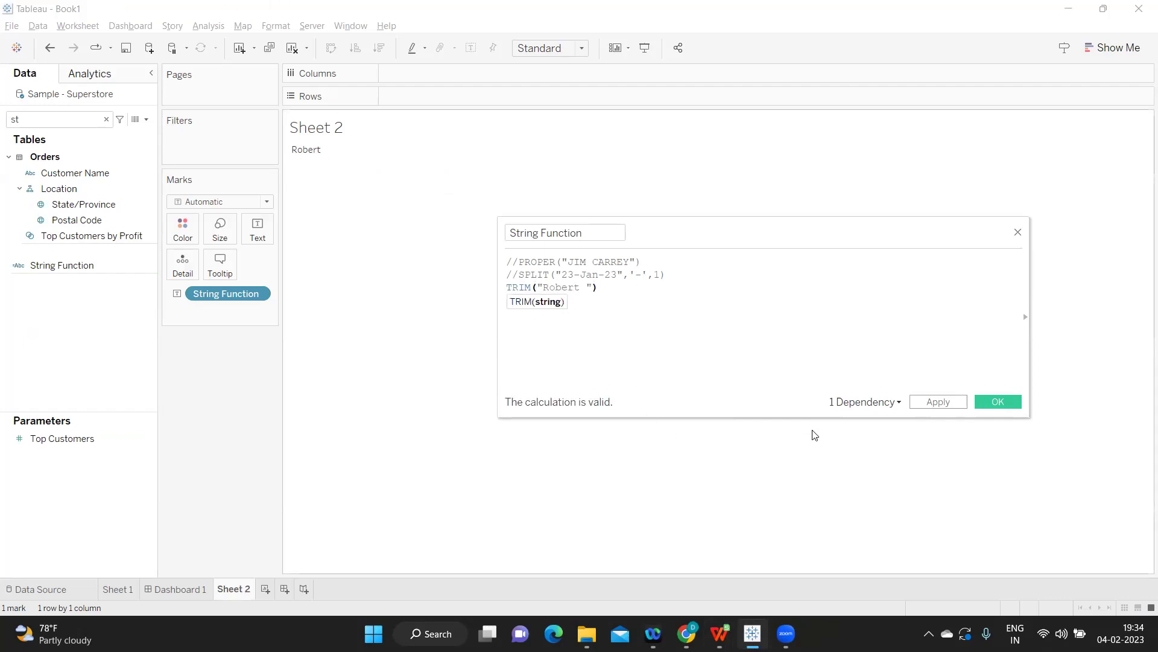
left_click(939, 402)
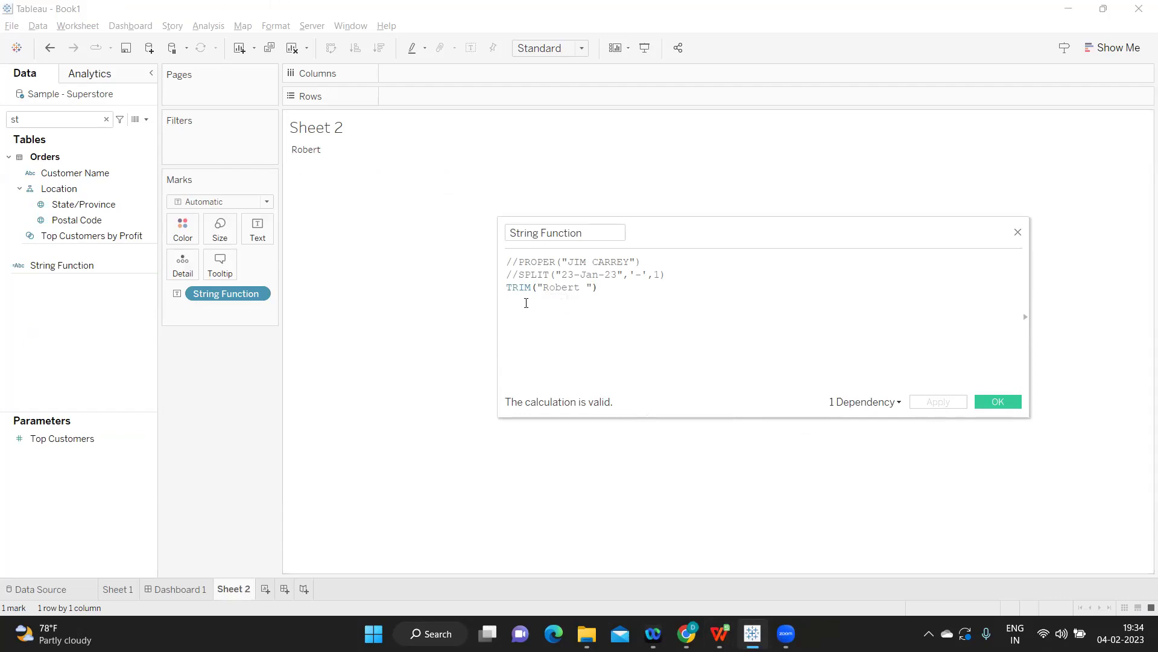
key("alt+Tab")
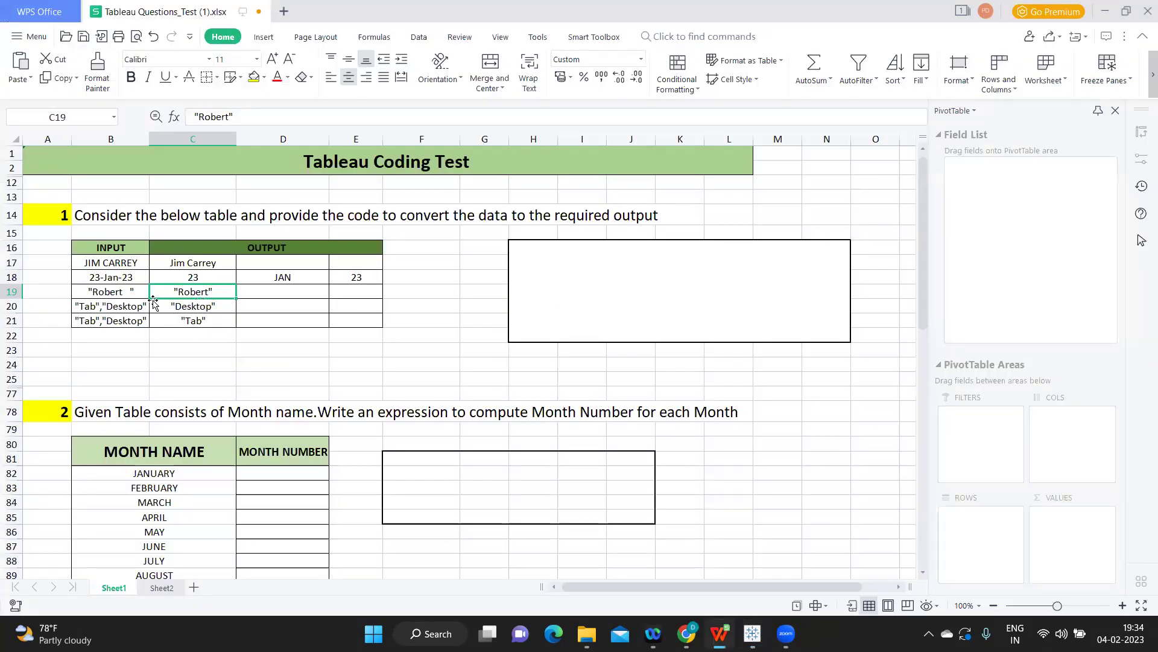
- Read the Robert input in B19, the Tab,Desktop inputs in B20–B21, and the Desktop and Tab outputs in C20–C21
left_click(102, 292)
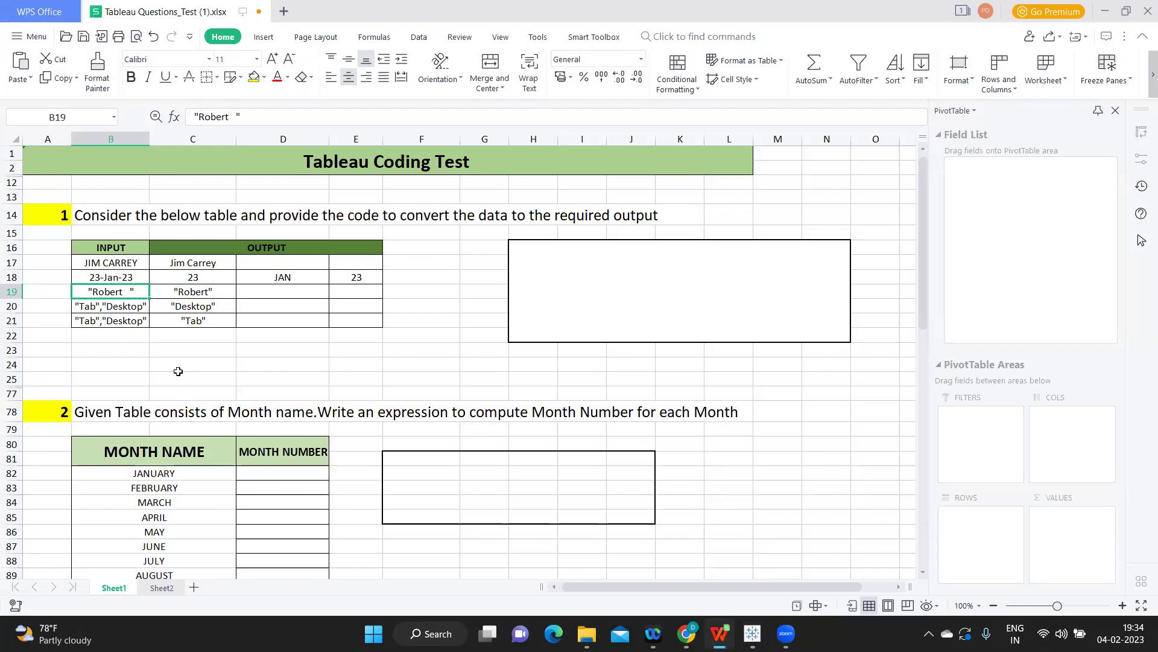
left_click(111, 307)
left_click(109, 322)
left_click(108, 308)
left_click(116, 321)
left_click(188, 309)
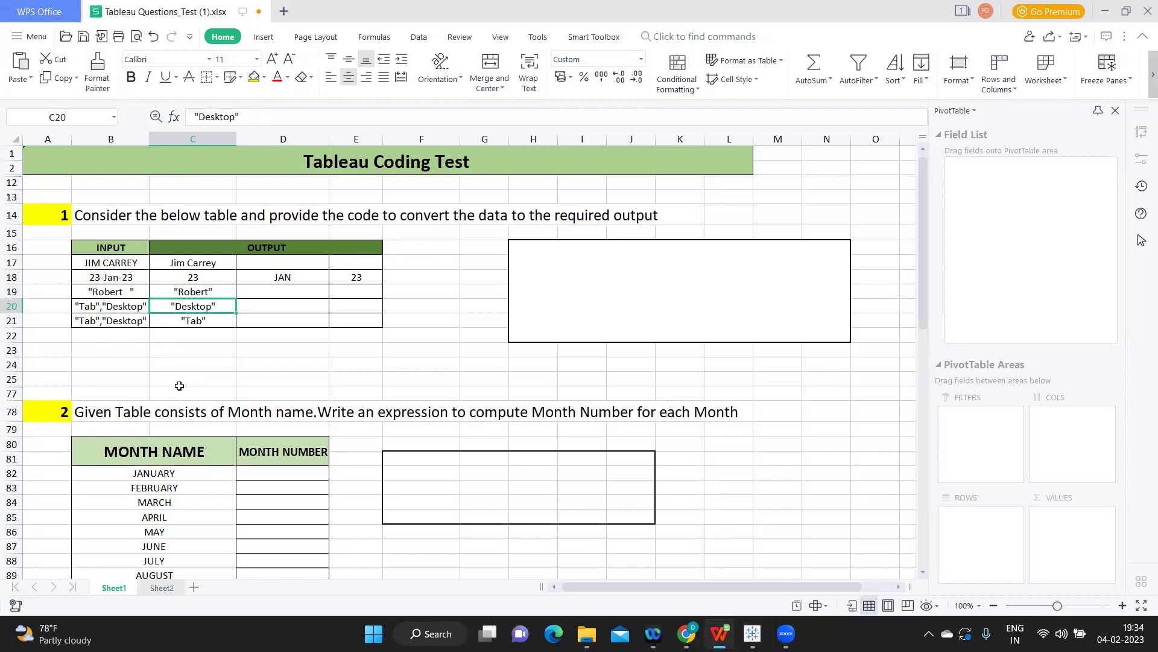
left_click(177, 324)
- Comment out the TRIM line and write SPLIT("Tab,Desktop",2) on a new line
key("alt+Tab")
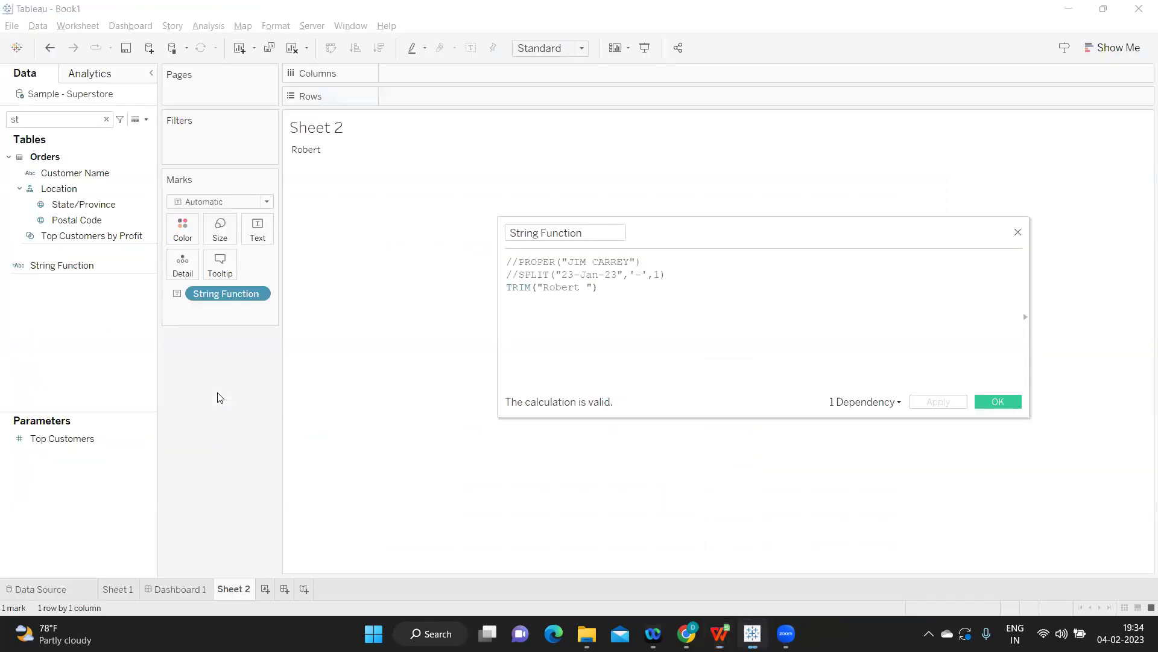
left_click(508, 288)
type("//")
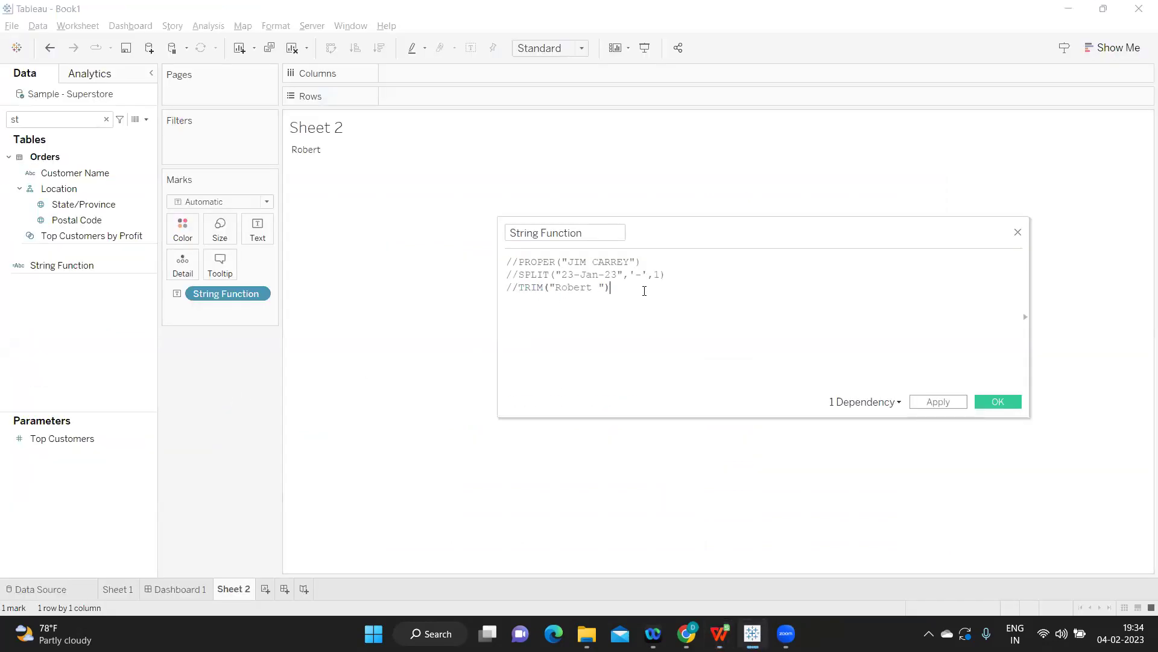
key("Return")
type("SPLI")
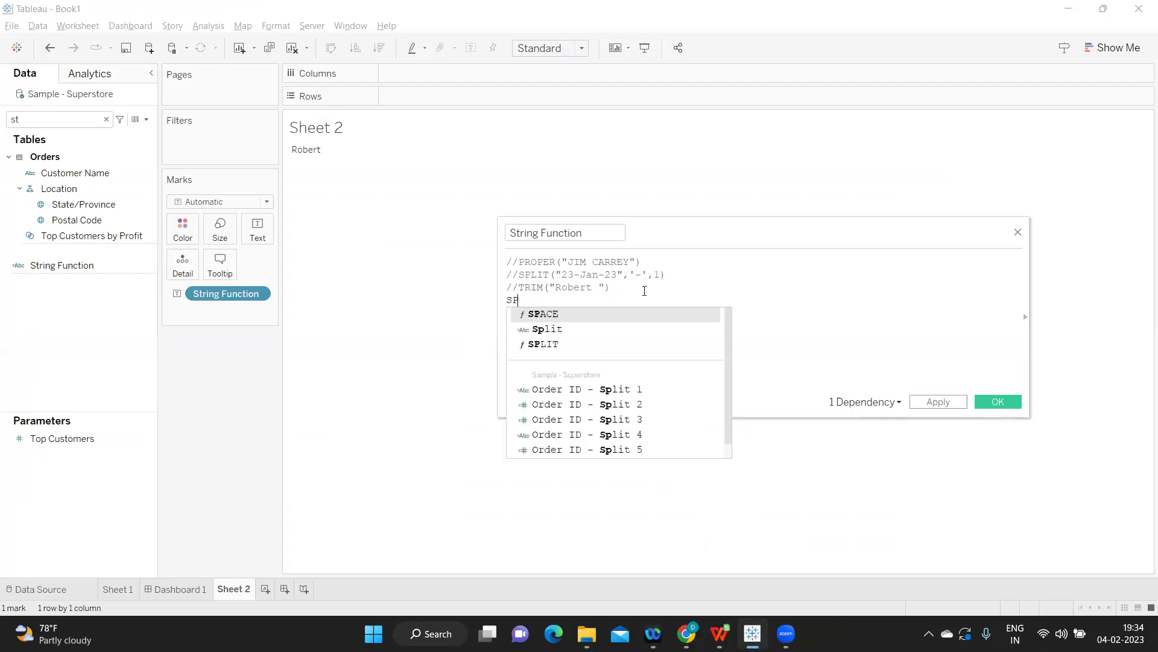
key("BackSpace")
key("BackSpace")
key("BackSpace")
key("BackSpace")
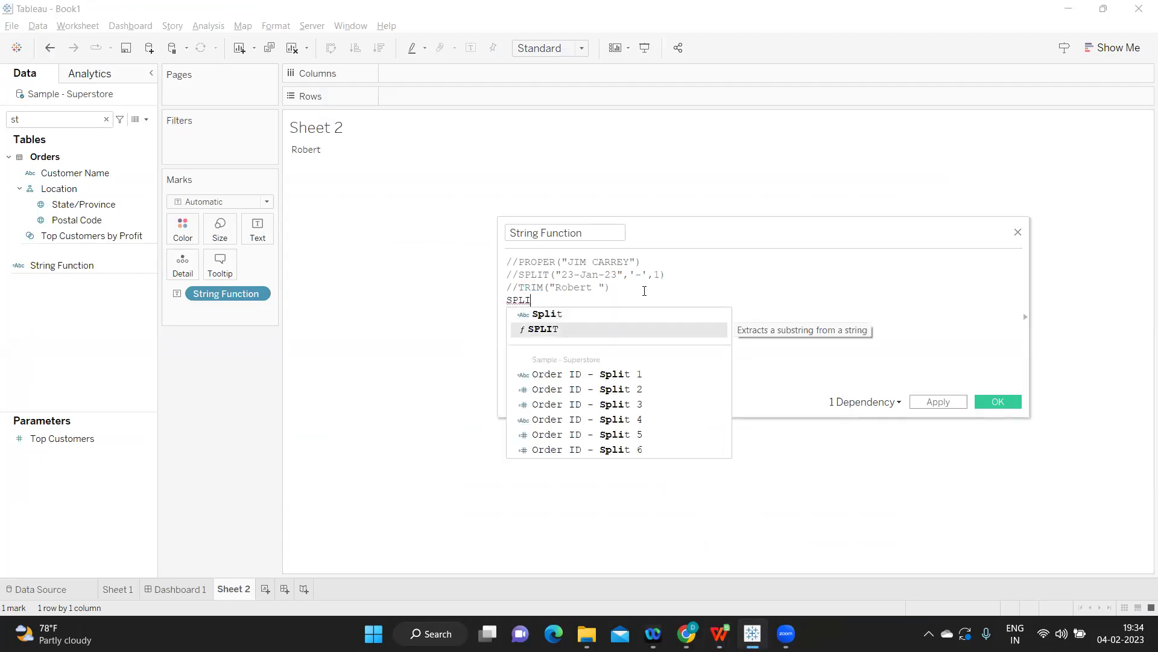
type("SPL")
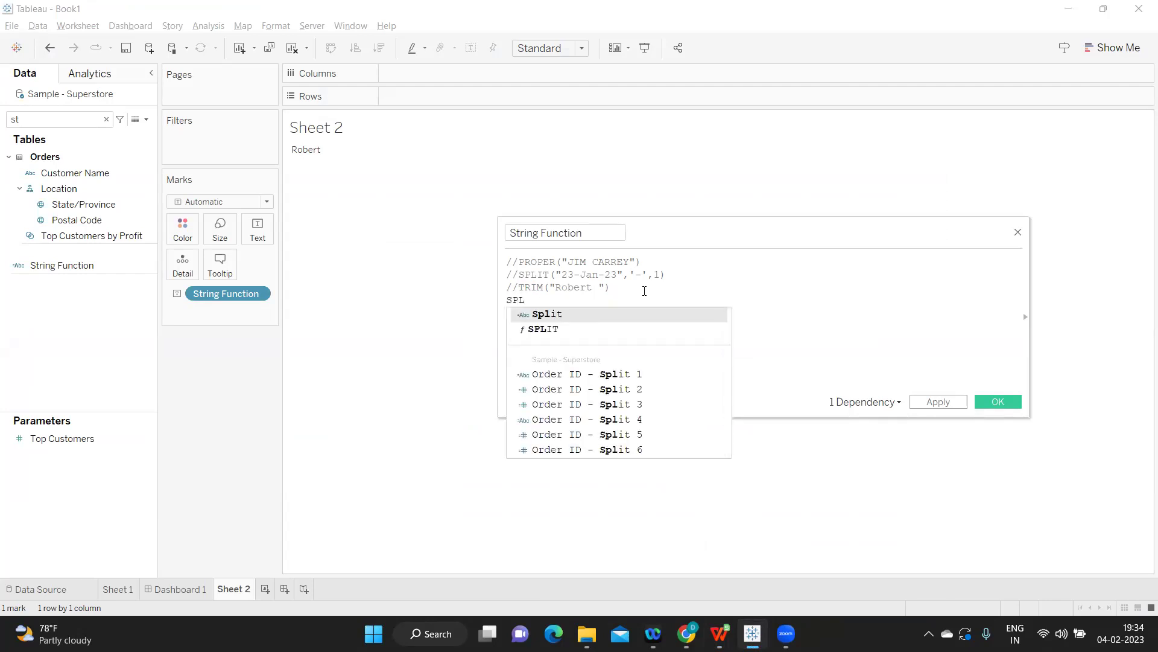
key("Down")
key("Return")
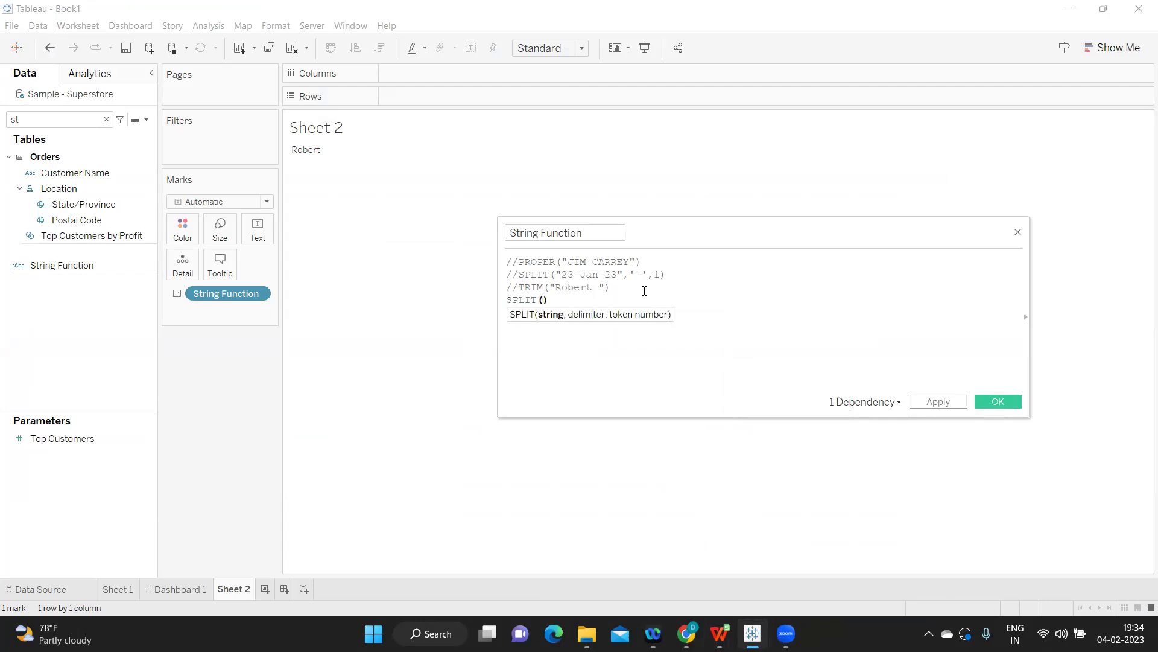
type("\"")
type("Jim")
key("BackSpace")
key("BackSpace")
key("BackSpace")
key("BackSpace")
type("Tab,Desktop\",")
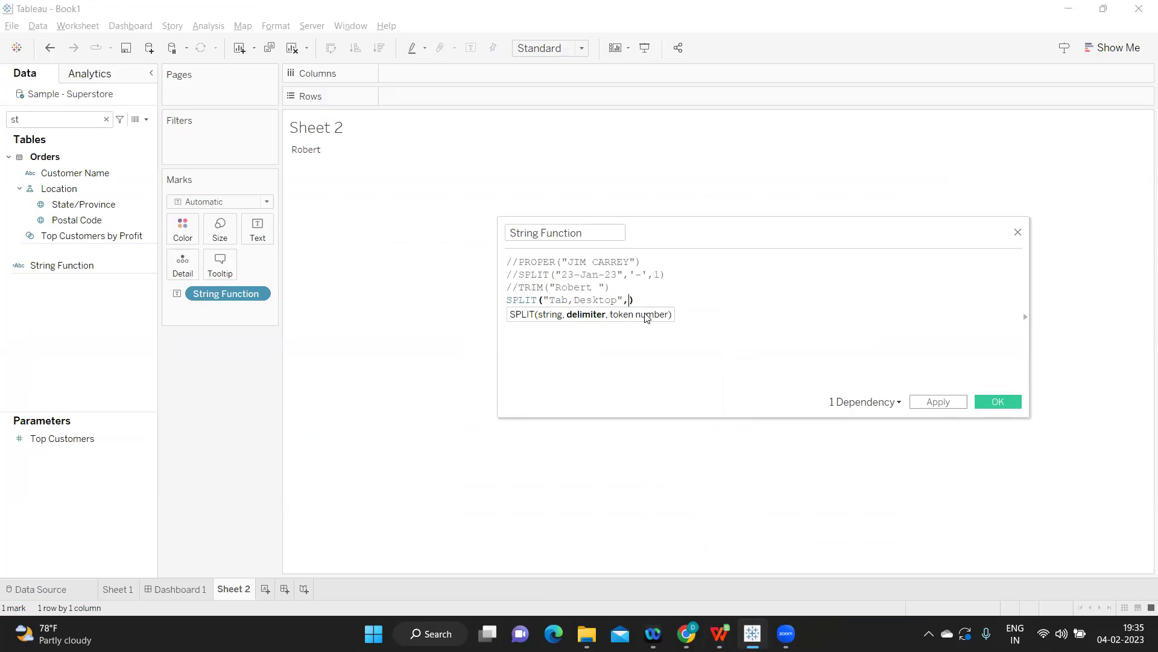
type("2)")
key("Delete")
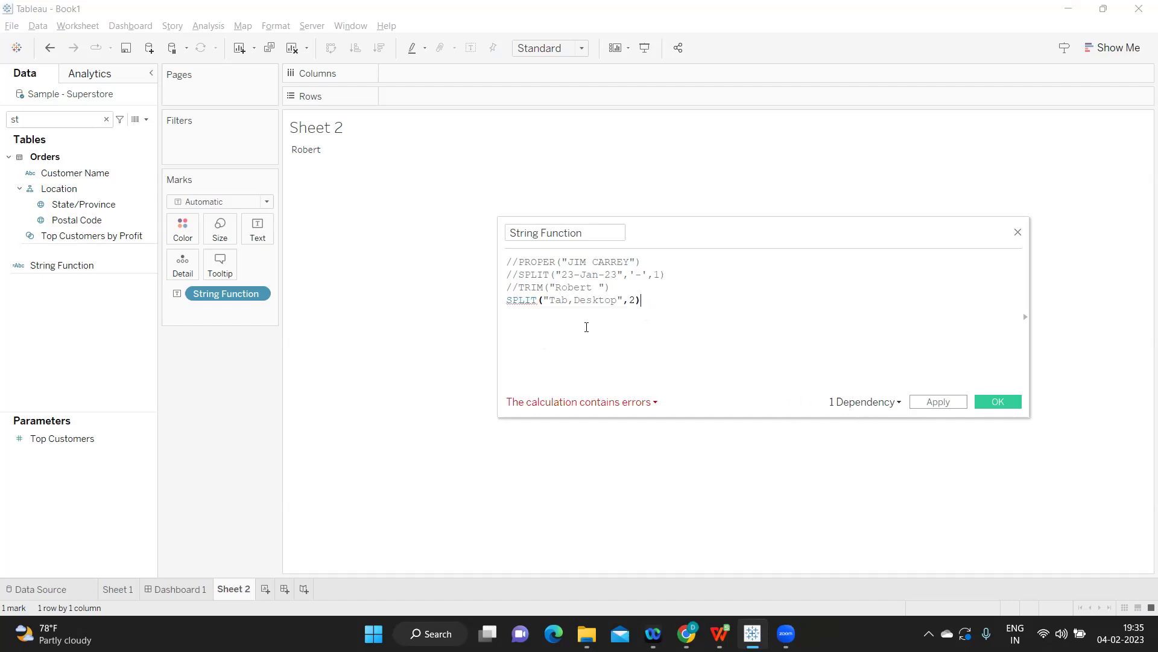
- Add the ',' delimiter to make SPLIT("Tab,Desktop",',',2), check the expected output, and apply it
left_click(628, 300)
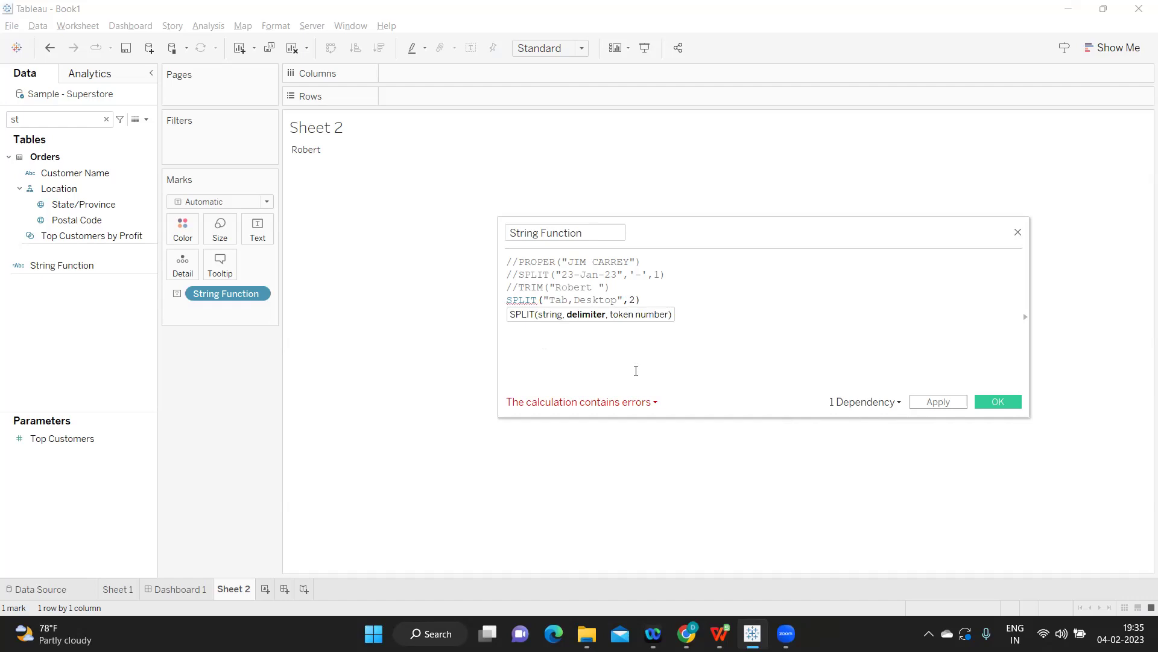
type("','")
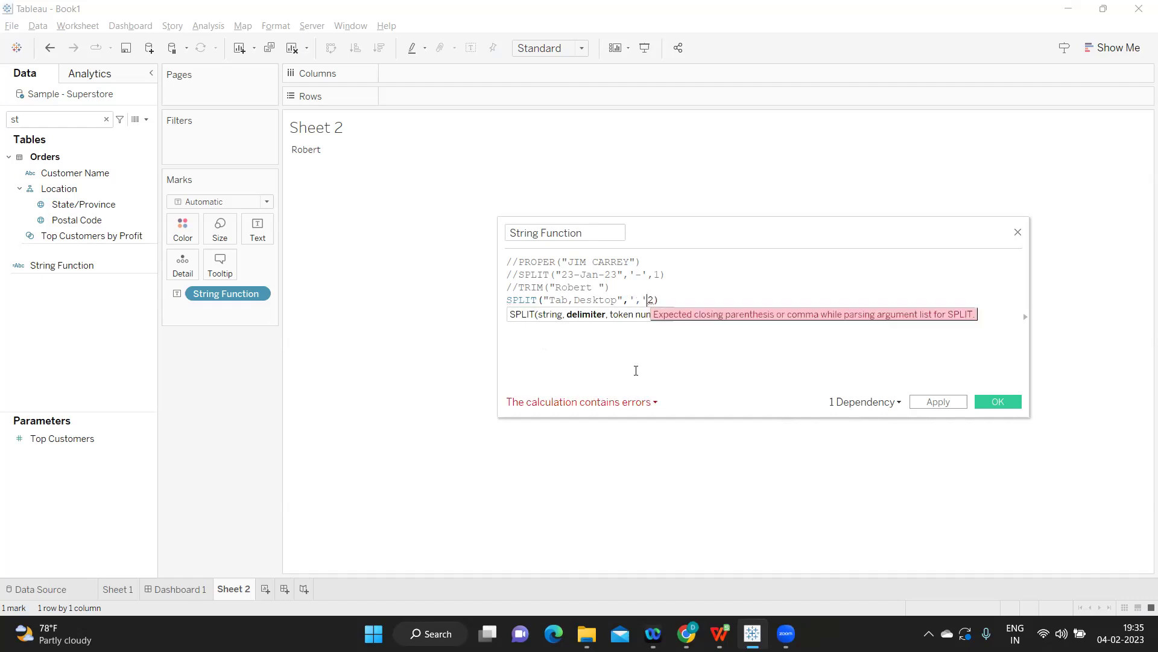
type(",")
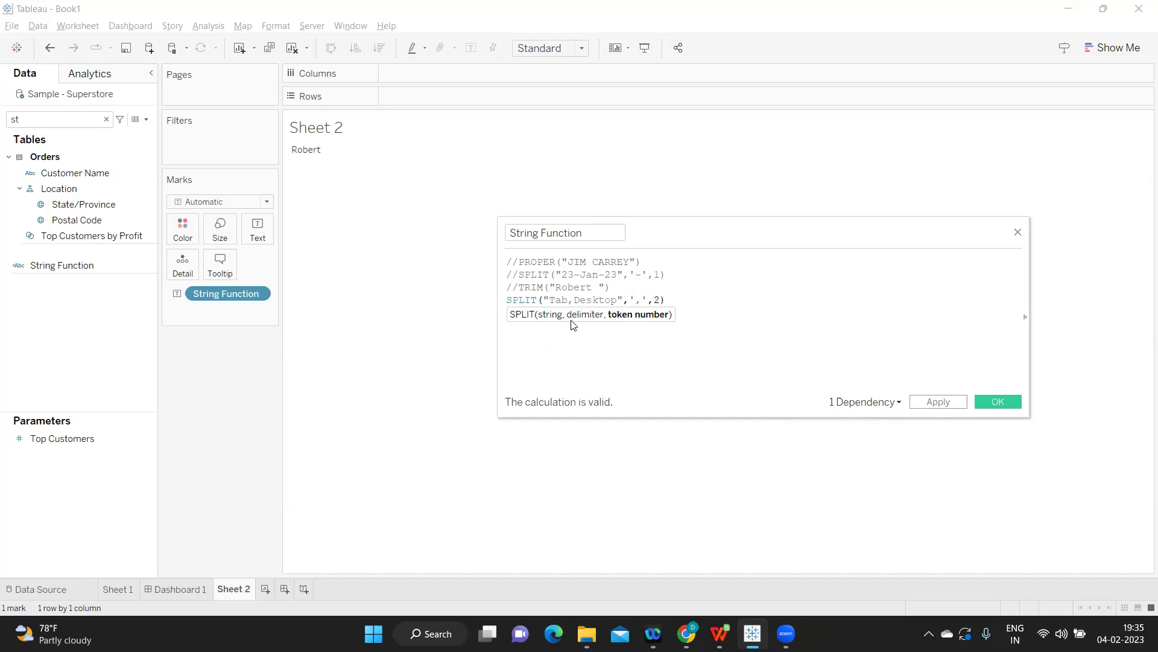
left_click(568, 300)
key("alt+Tab")
left_click(91, 324)
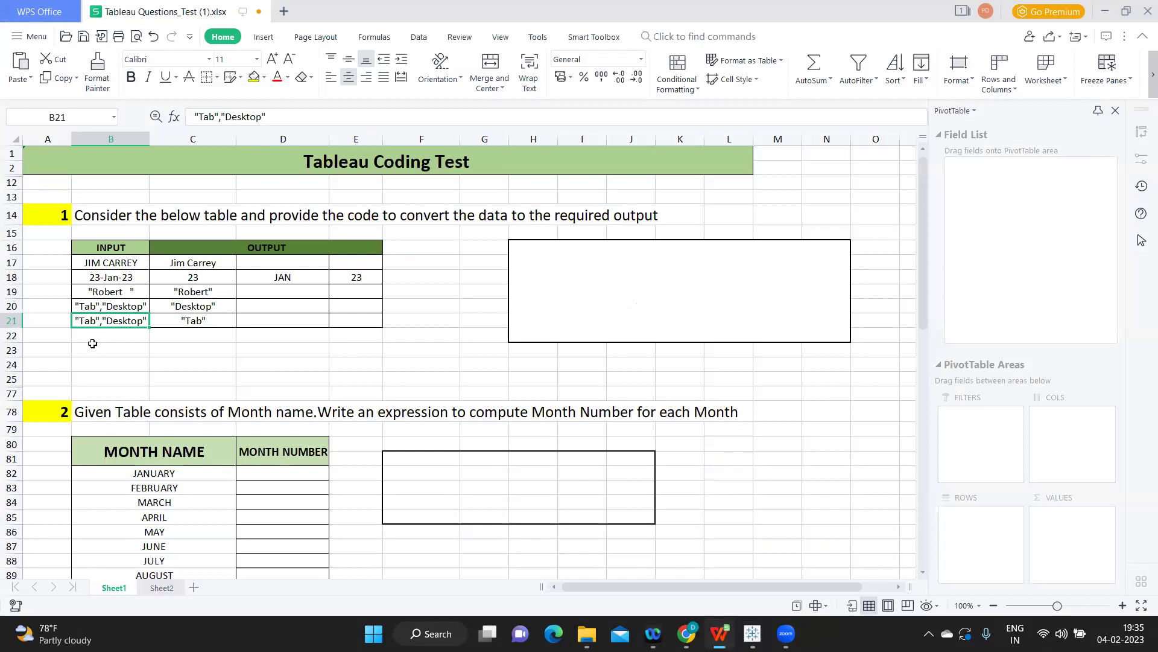
key("alt+Tab")
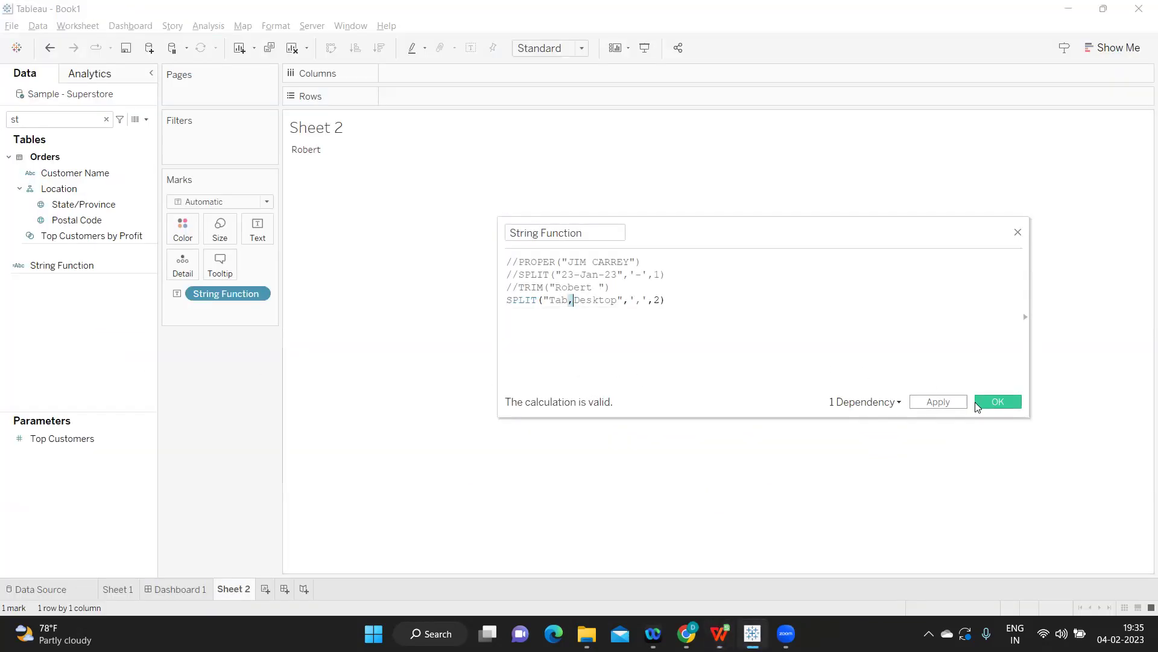
left_click(957, 403)
- Change the token number to 1 and apply it to get Tab, then comment the line out
double_click(657, 301)
type("1")
left_click(957, 403)
mouse_move(314, 158)
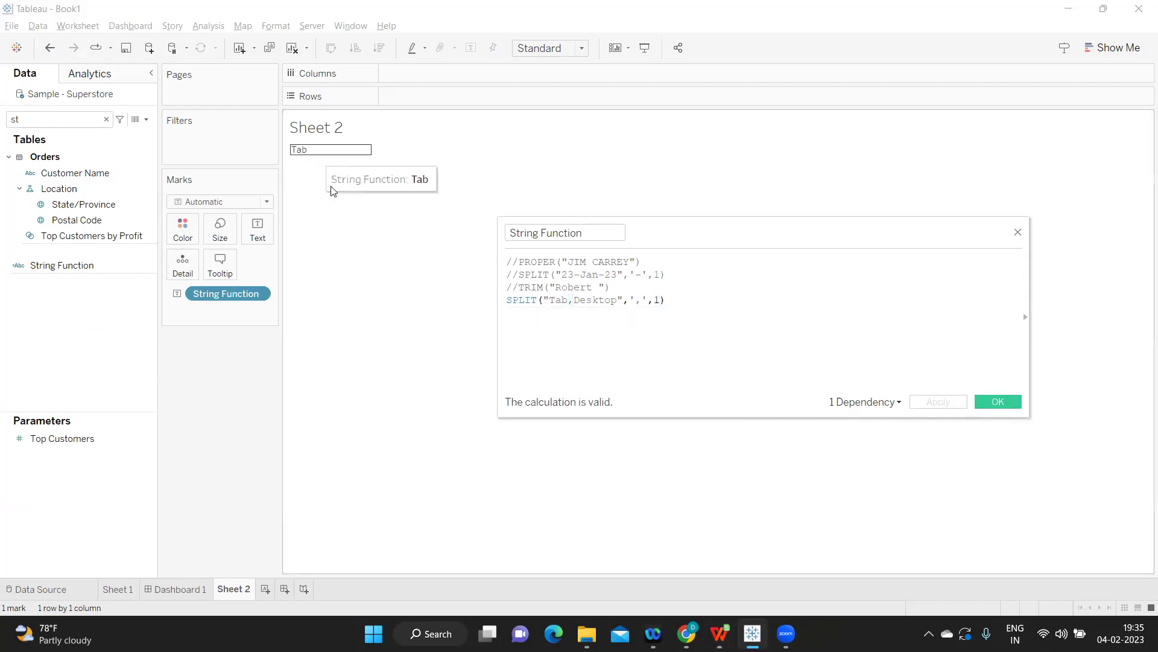
left_click(508, 300)
type("//")
key("alt+Tab")
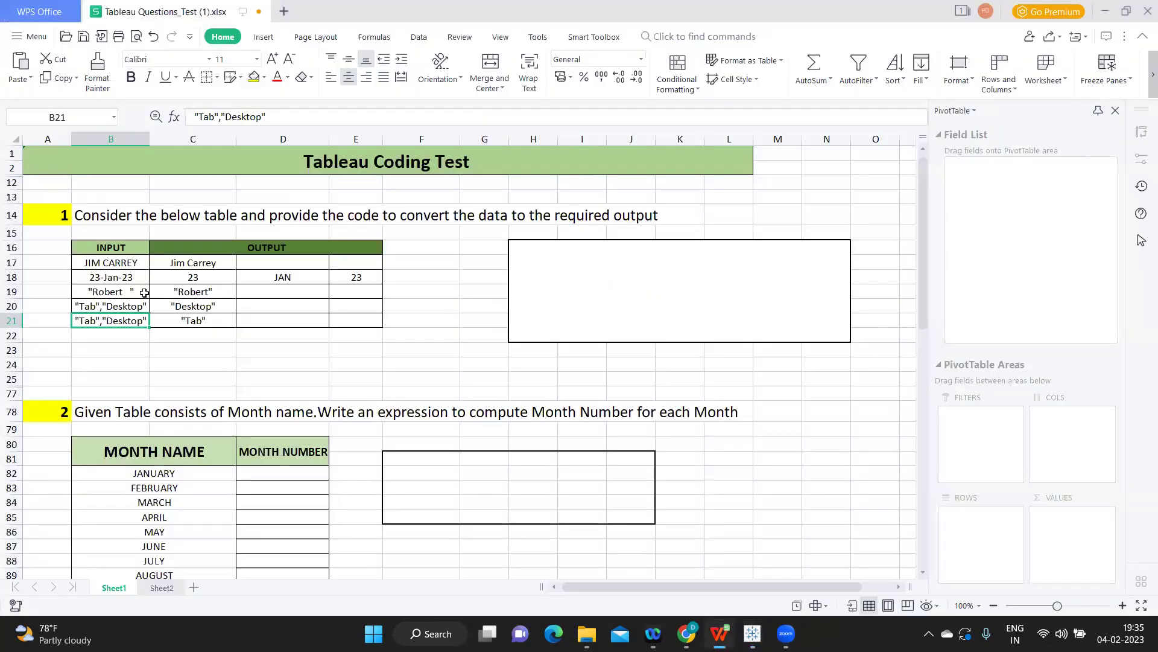
left_click(129, 289)
left_click_drag(110, 265, 116, 320)
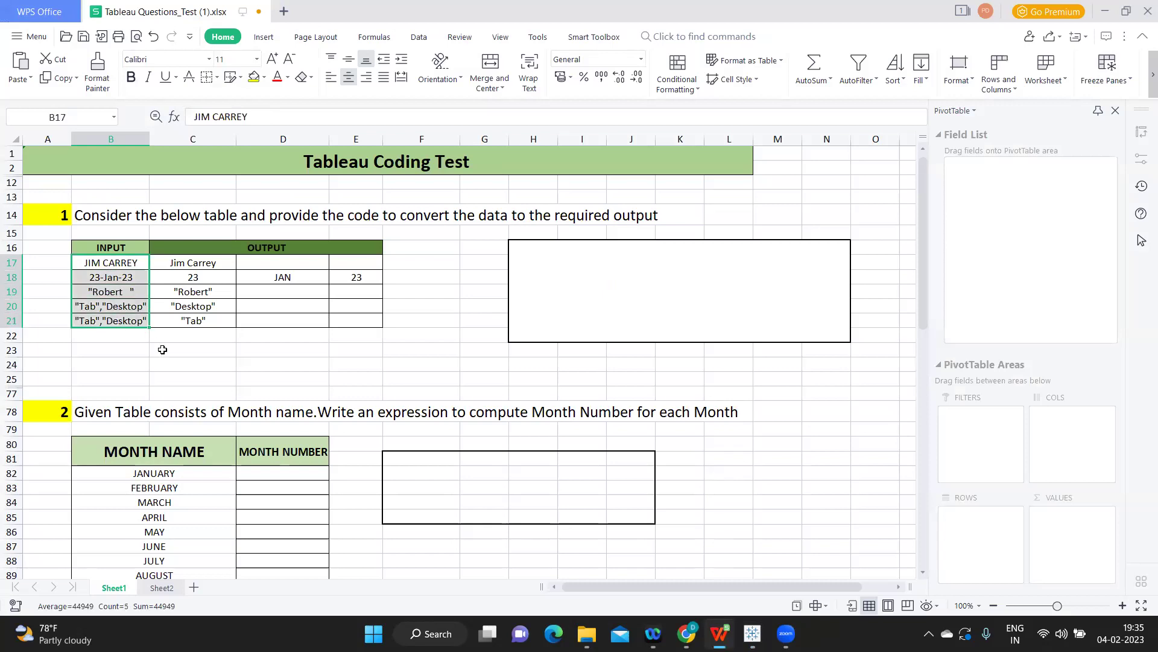
scroll(162, 349, "down", 2)
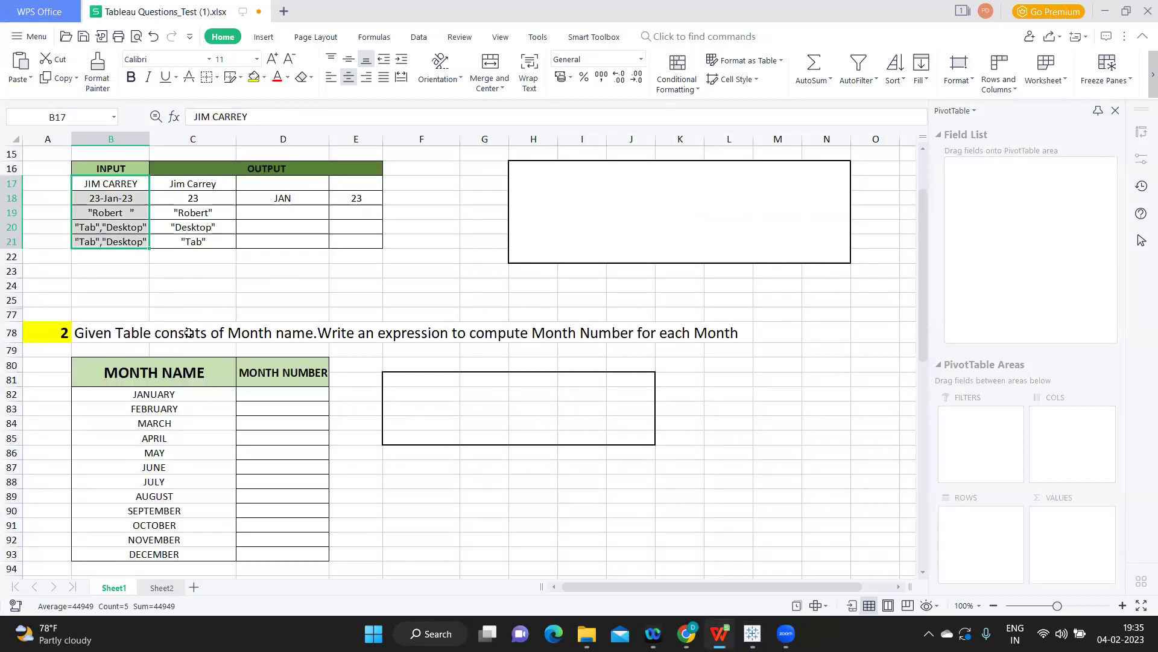
scroll(162, 349, "up", 1)
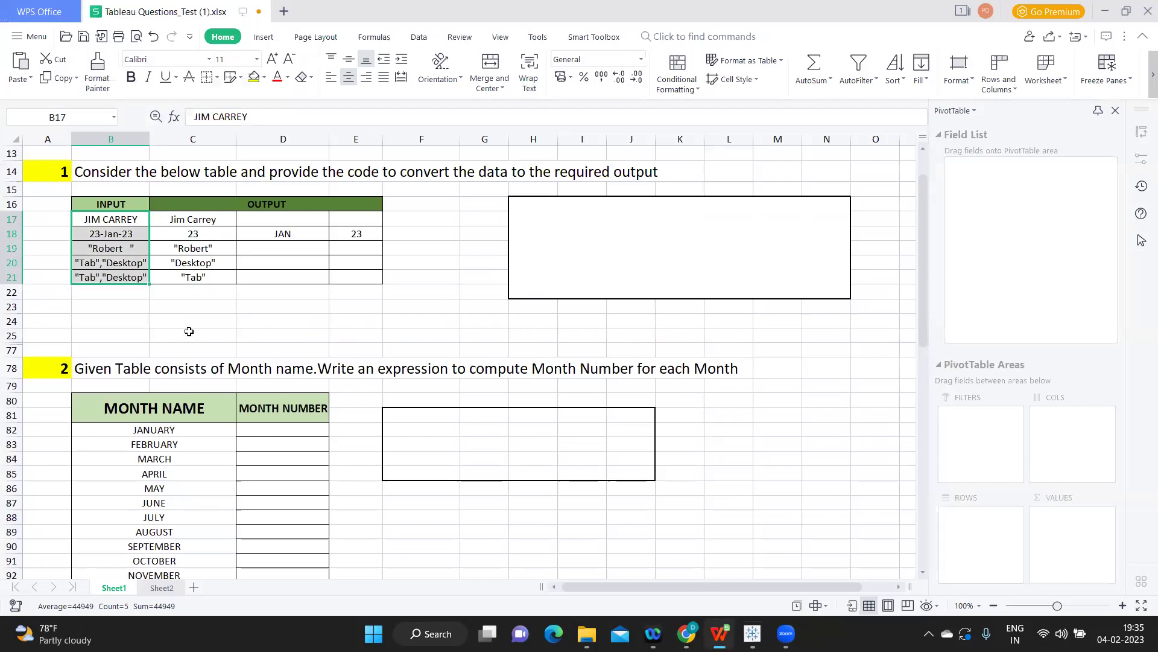
left_click(106, 224)
left_click_drag(107, 227, 116, 273)
scroll(114, 268, "down", 3)
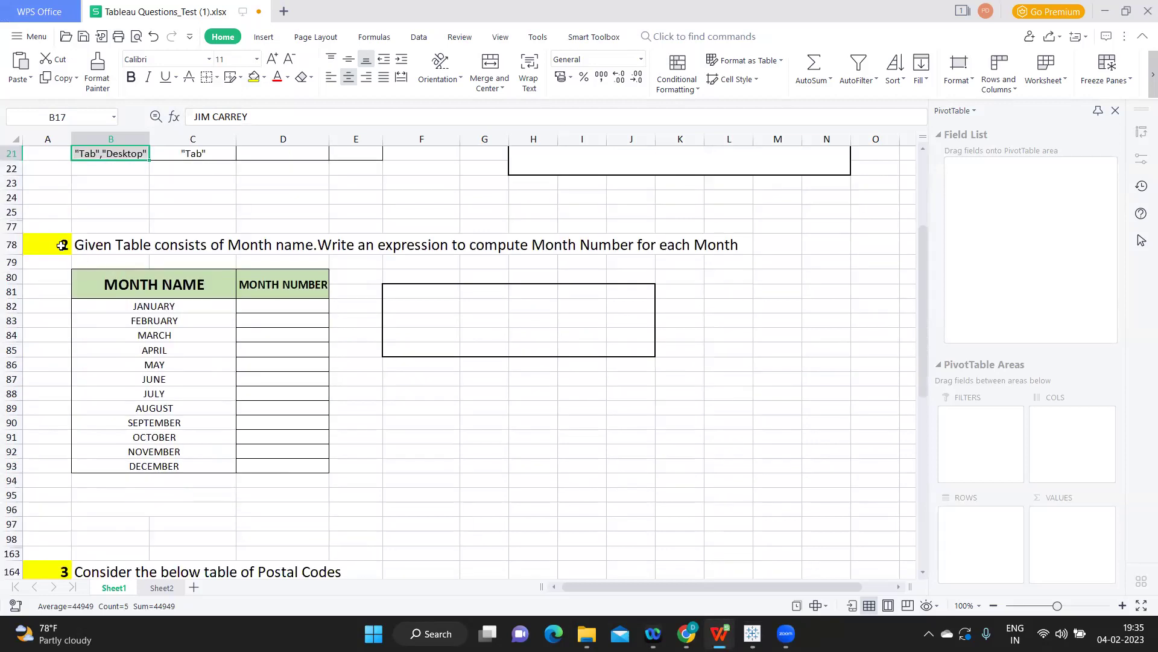
left_click(97, 245)
left_click(181, 246)
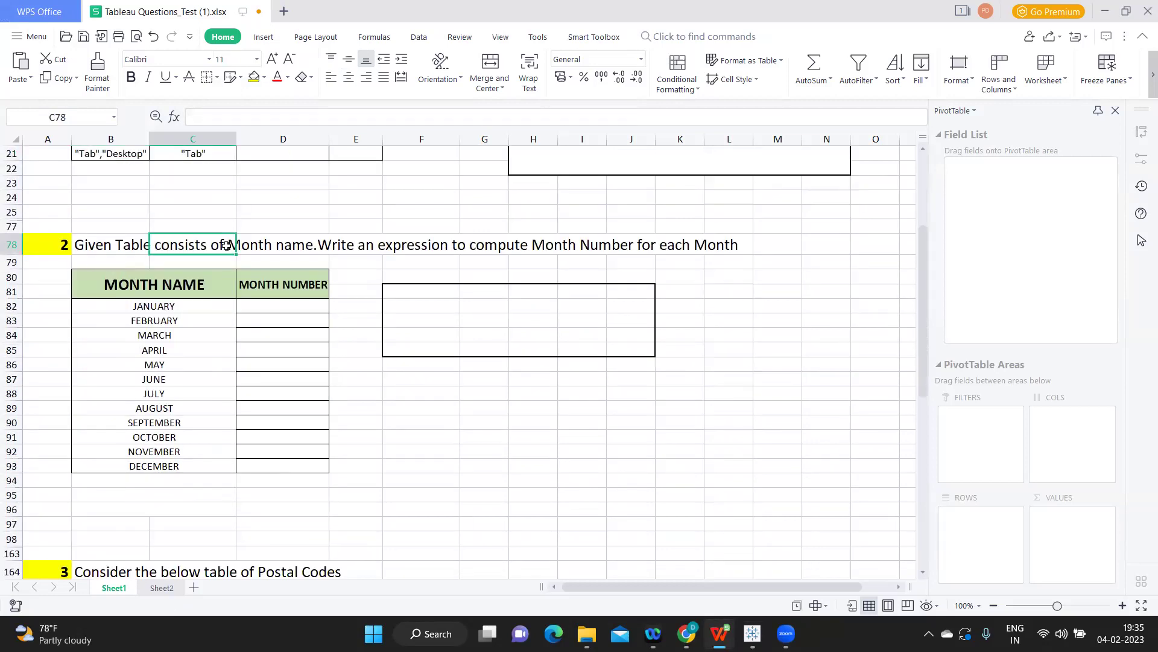
left_click_drag(332, 244, 688, 248)
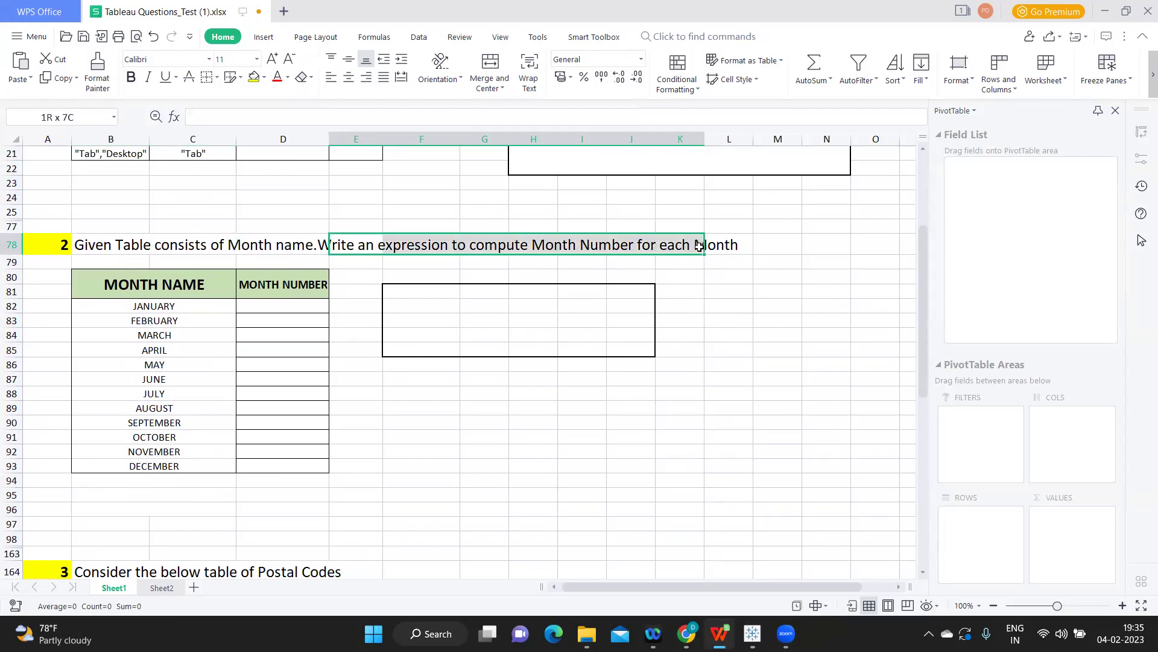
left_click(144, 302)
left_click(274, 314)
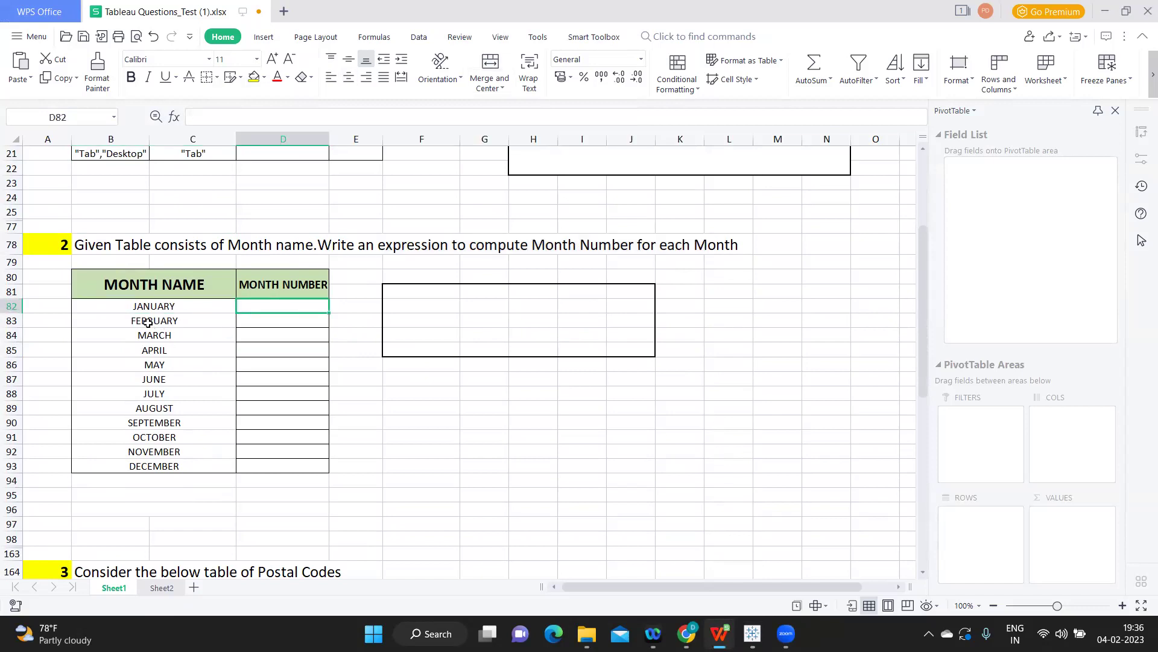
key("Down")
key("Down")
key("Down")
key("Down")
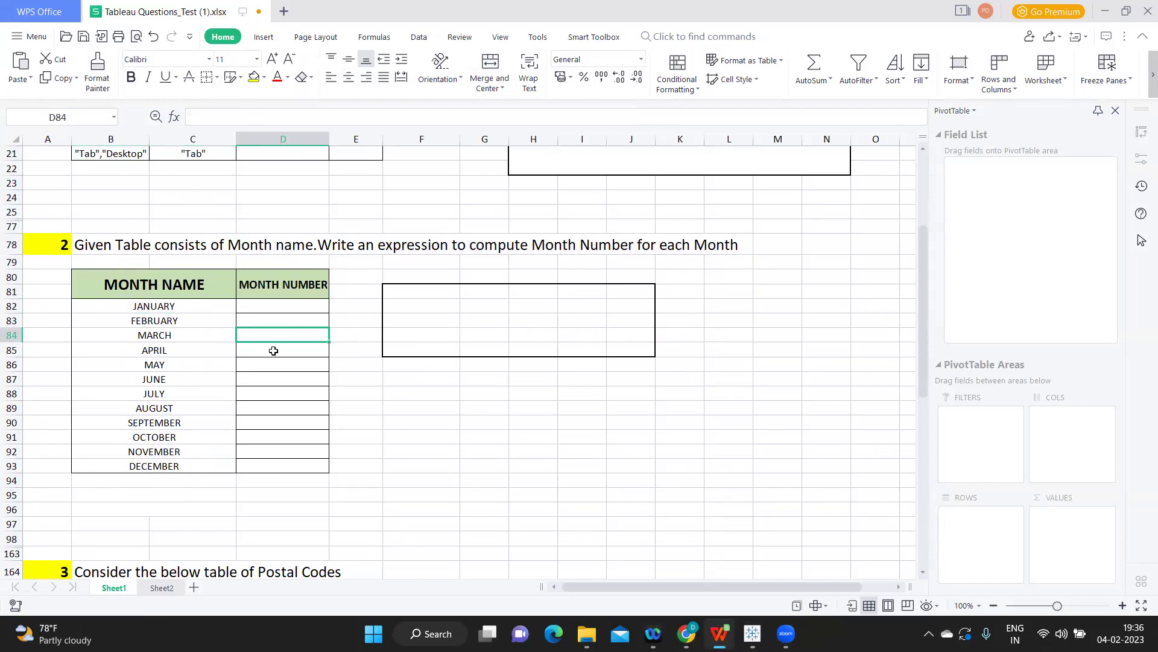
- Uncomment the SPLIT line, apply it, and close the String Function editor
key("alt+Tab")
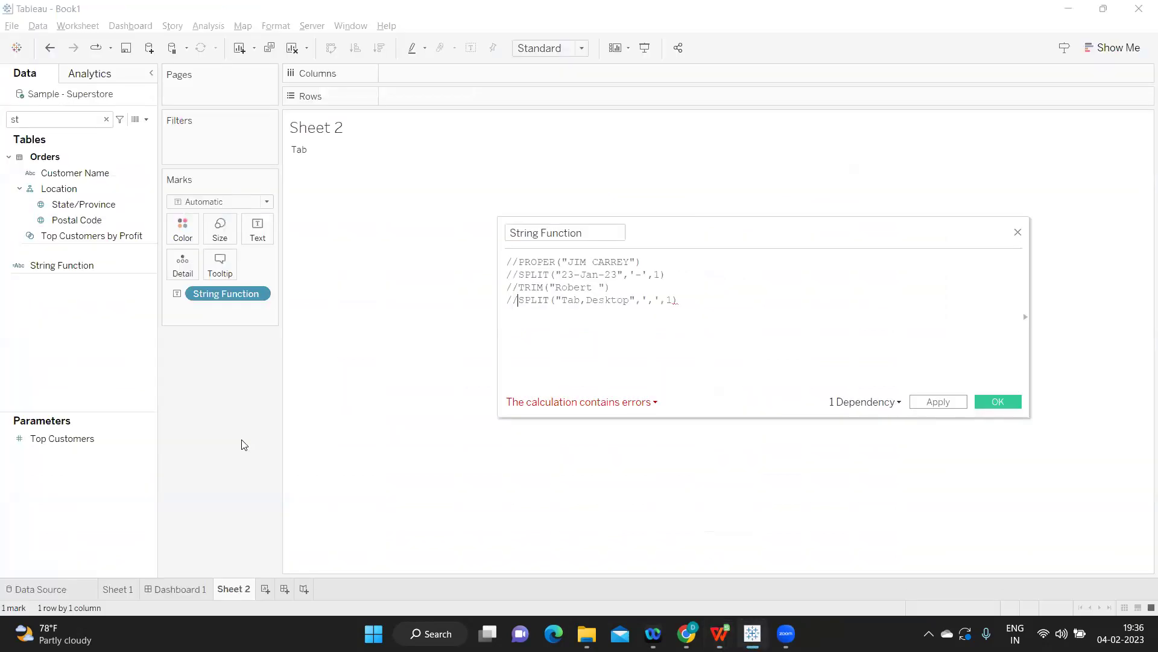
left_click_drag(517, 300, 497, 300)
key("BackSpace")
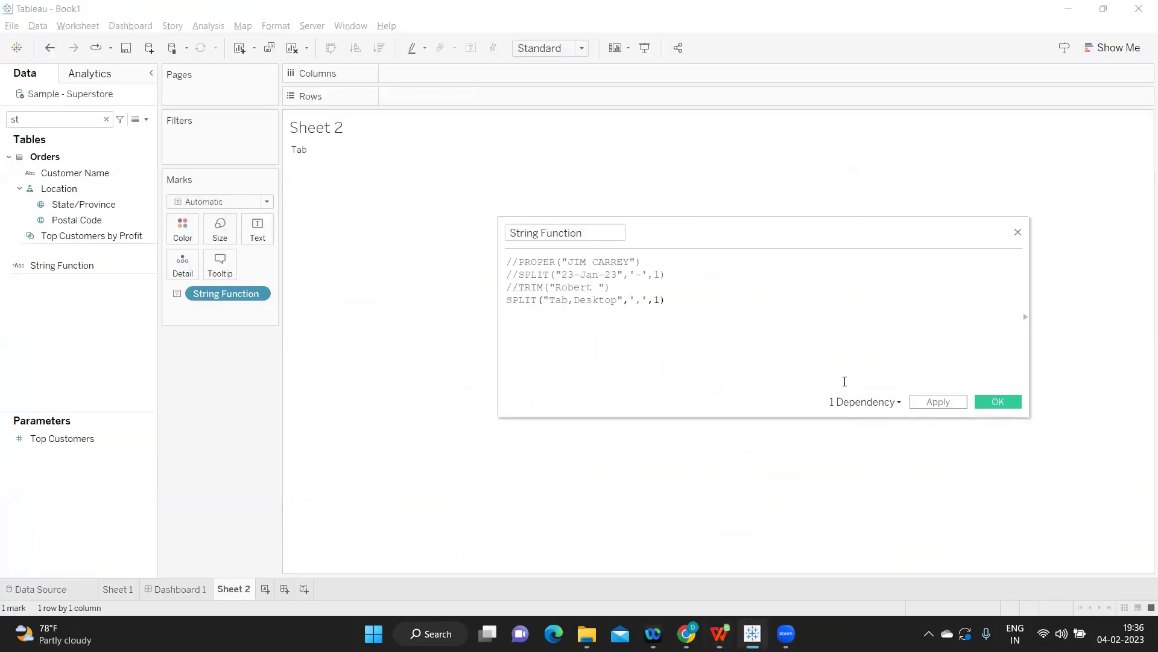
left_click(952, 405)
key("Return")
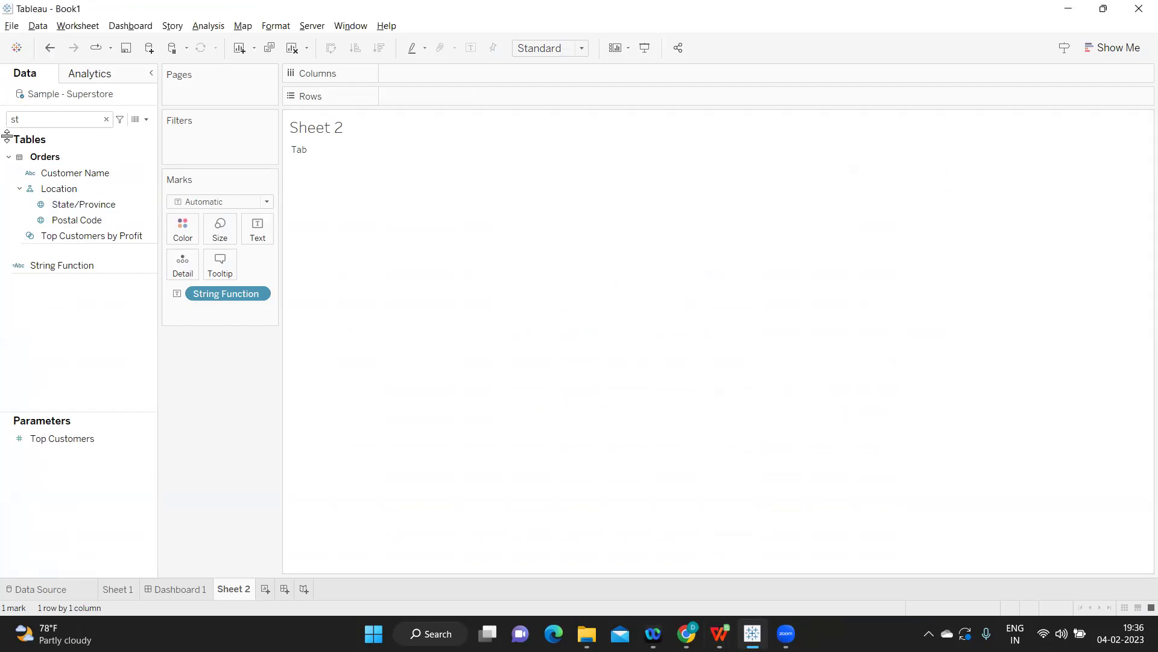
- Clear the field search and create a calculated field named 'Month Name'
left_click(39, 123)
key("BackSpace")
key("BackSpace")
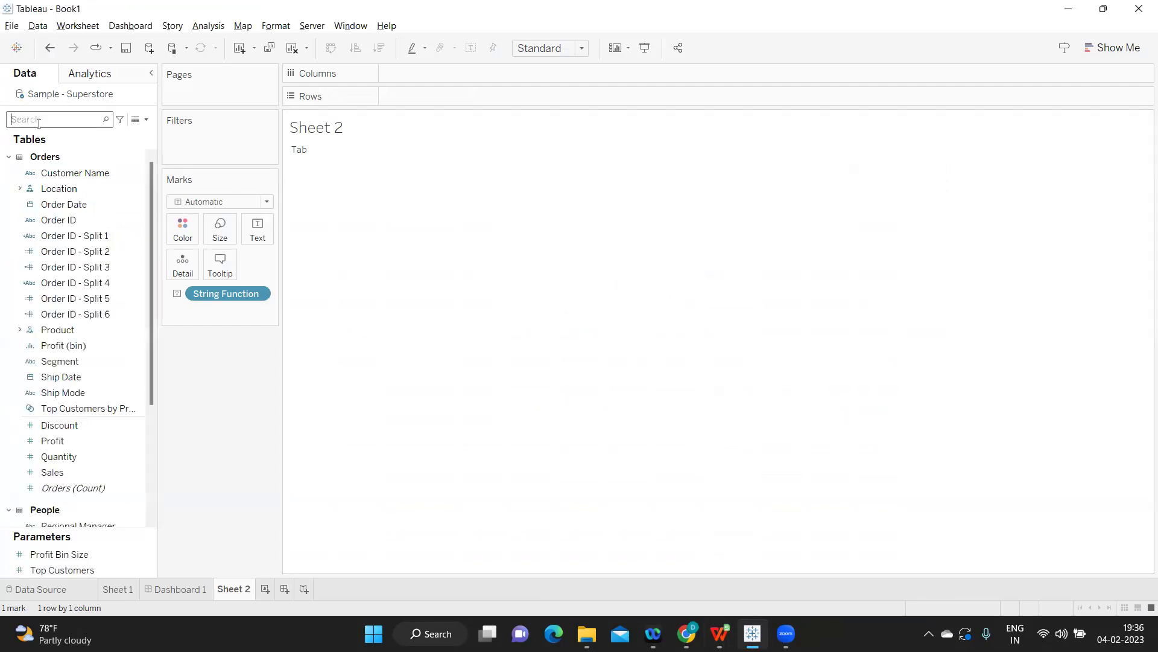
right_click(135, 204)
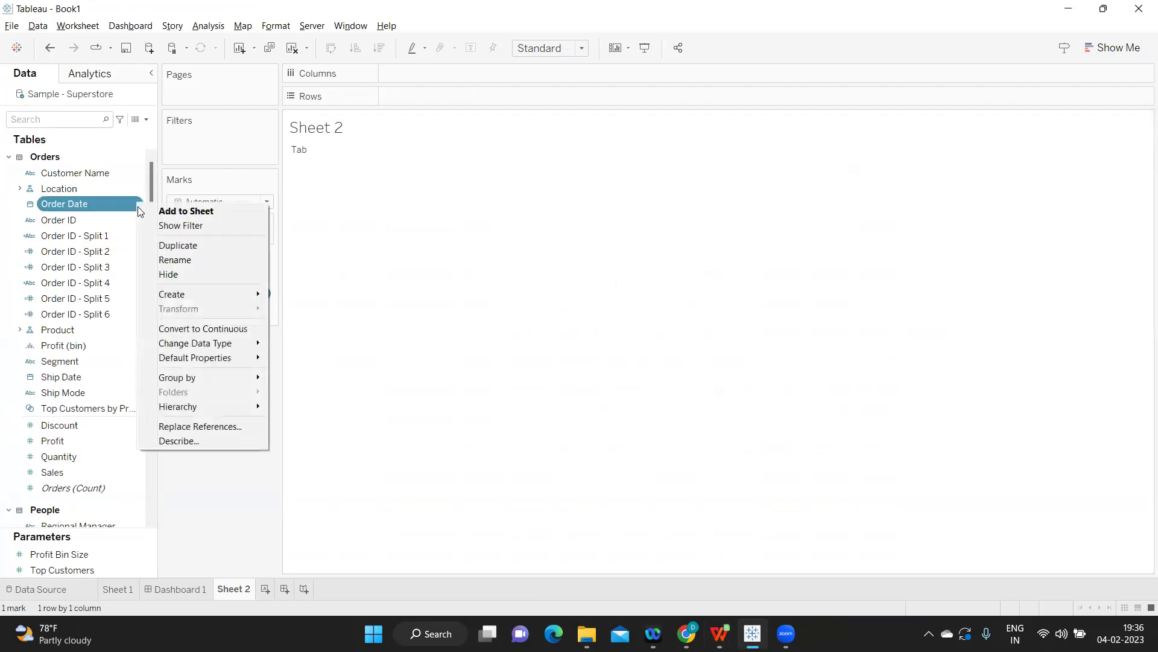
left_click(147, 120)
left_click(126, 128)
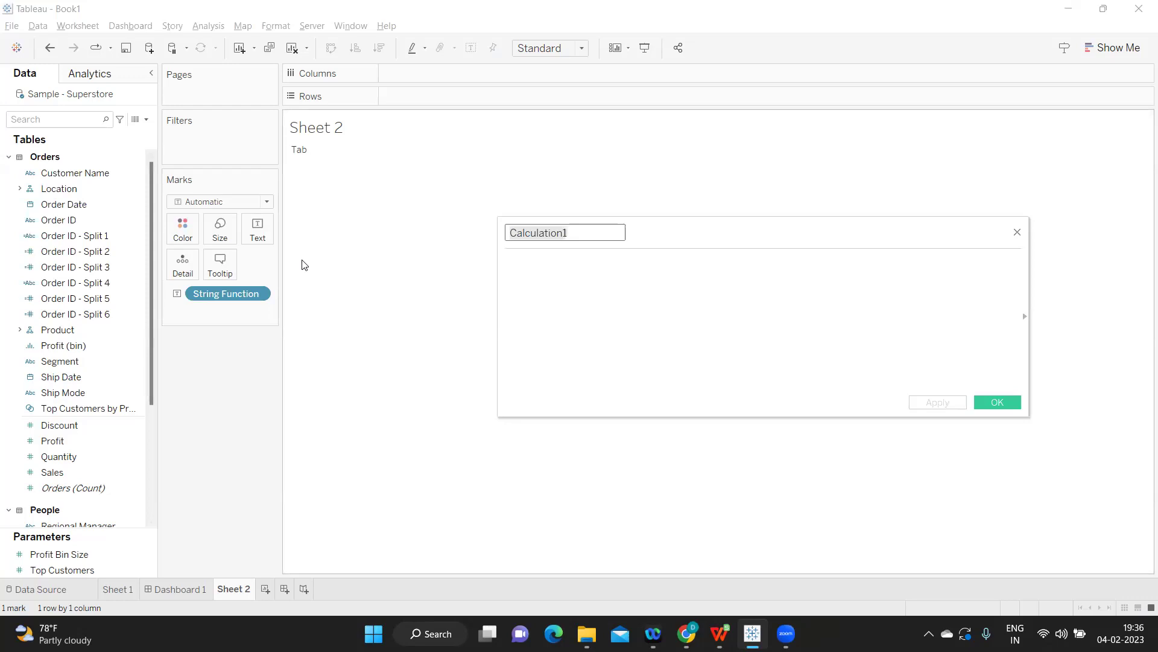
type("Month Name")
key("Tab")
- Enter DATENAME('month',[Order Date]), apply it, and put Month Name on Rows
type("date")
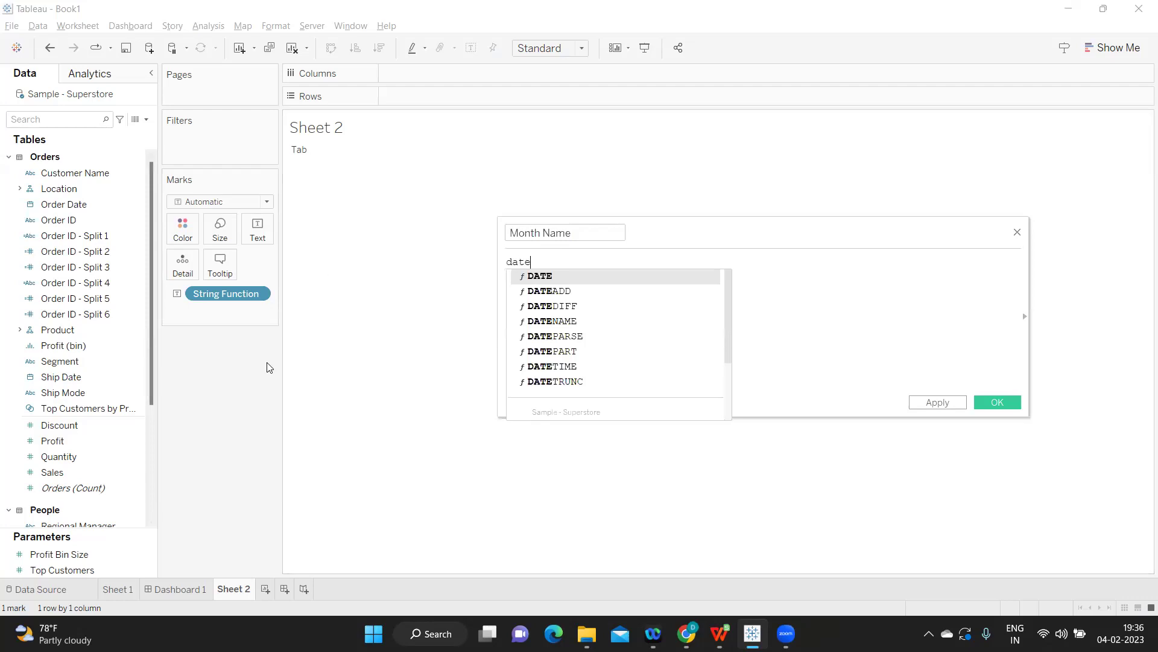
key("Down")
key("Down")
key("Down")
key("Return")
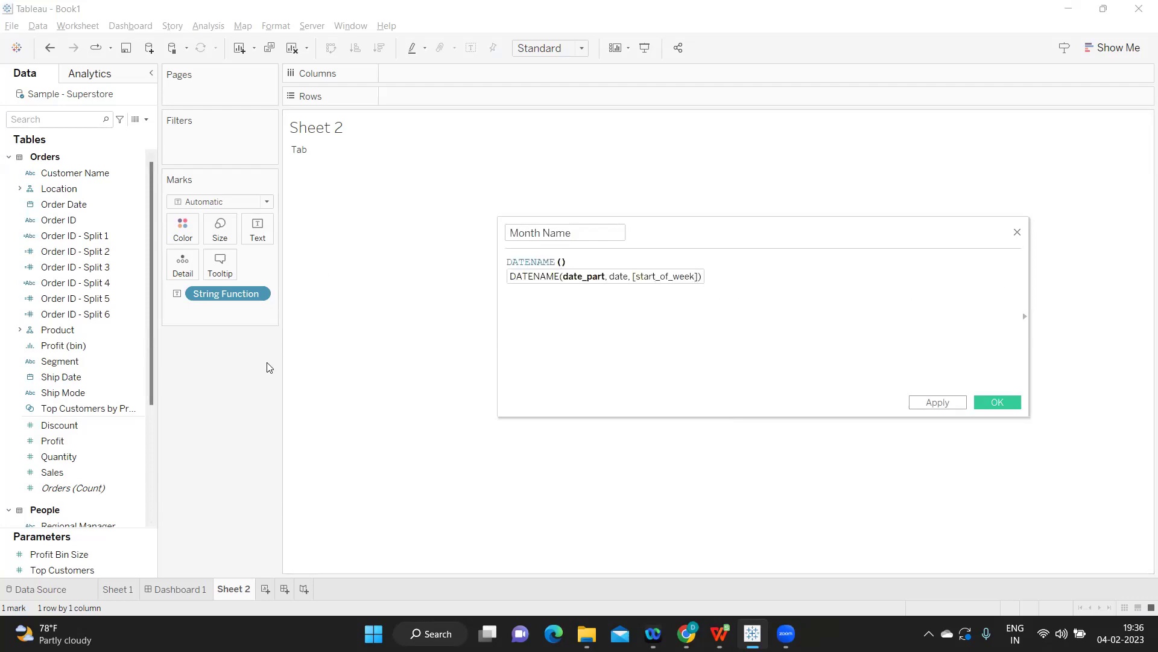
type("'month',")
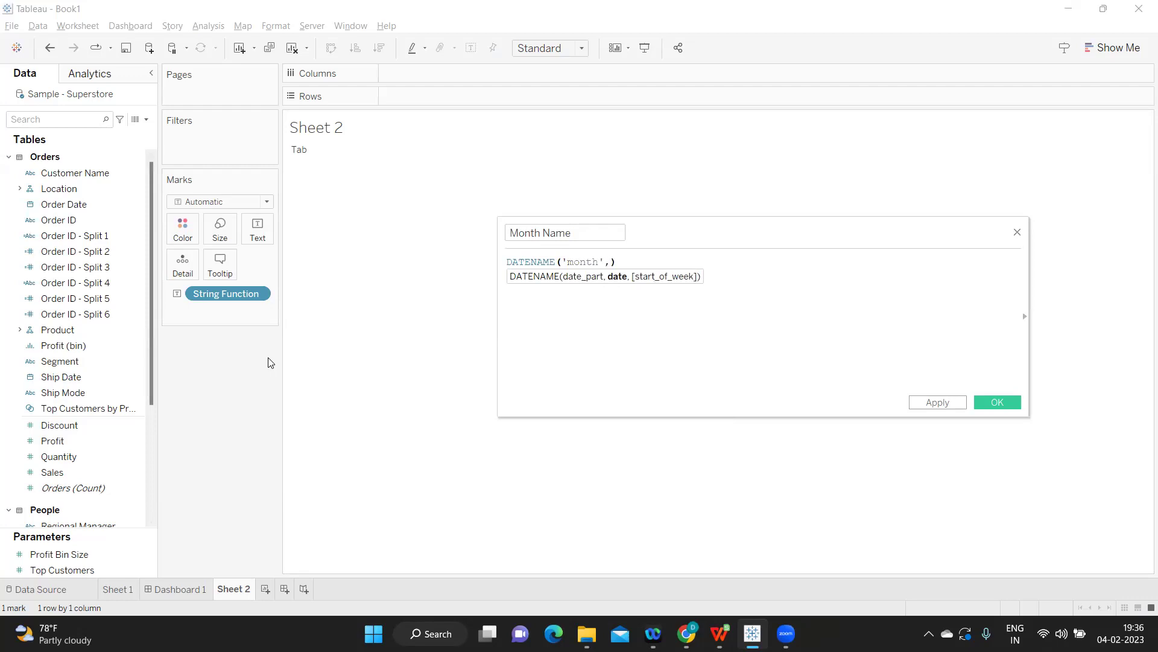
type("[o")
key("Return")
left_click(947, 405)
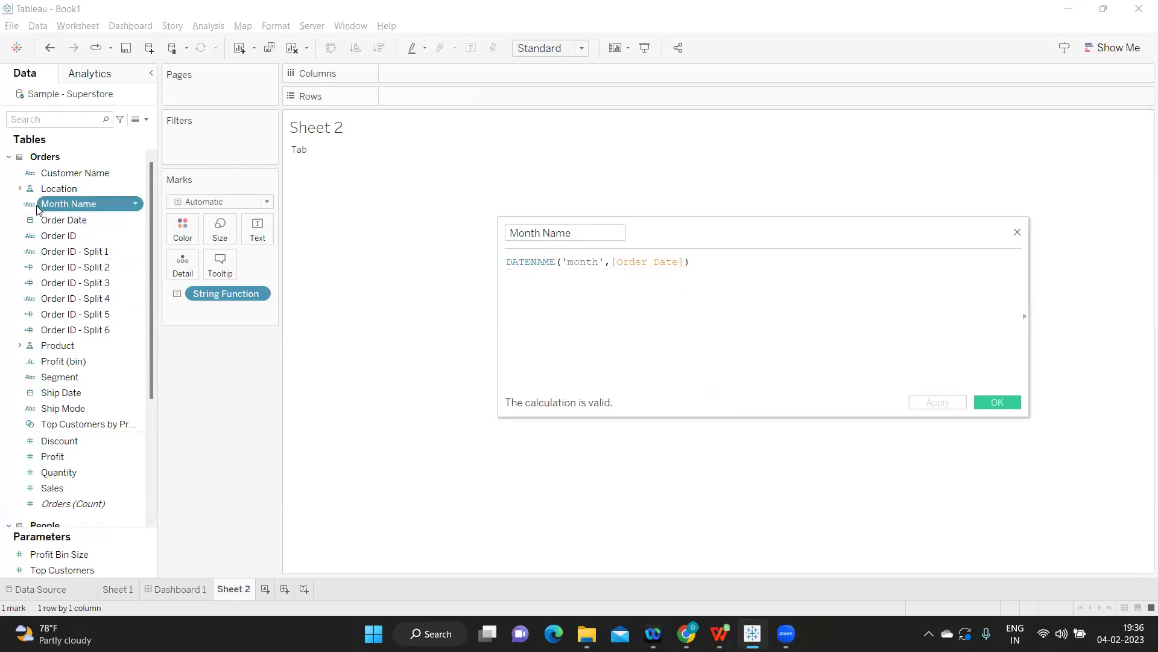
left_click_drag(96, 203, 432, 118)
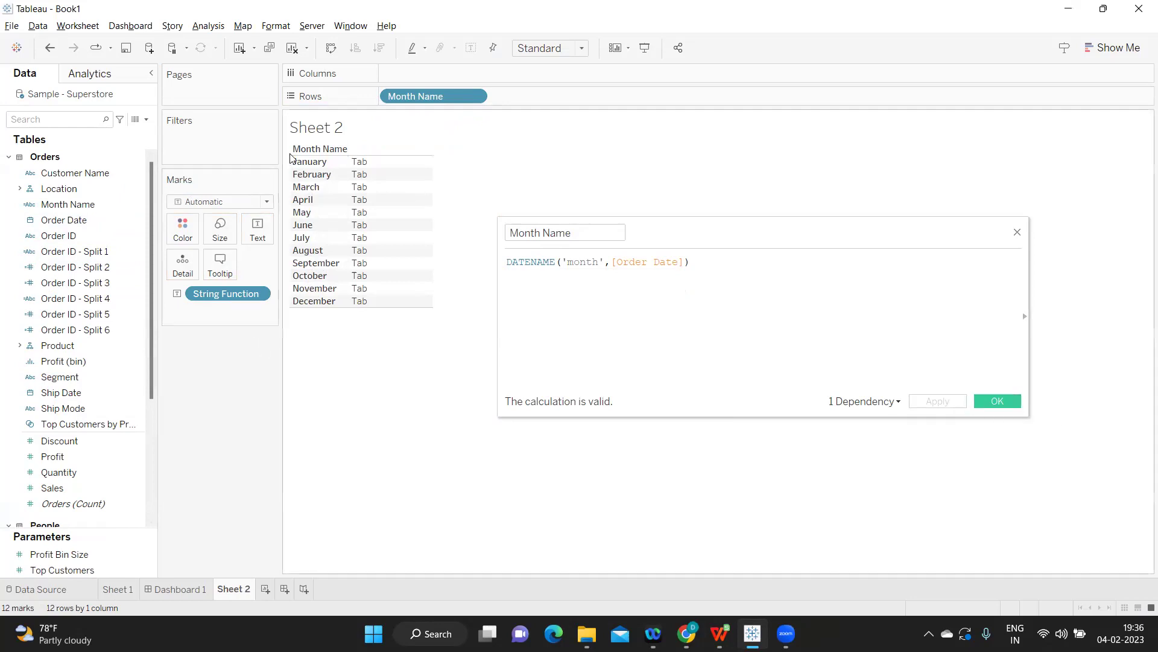
- Create a 'Month in Number' calculation: CASE [Month Name] WHEN "January" THEN 1 END
left_click(997, 400)
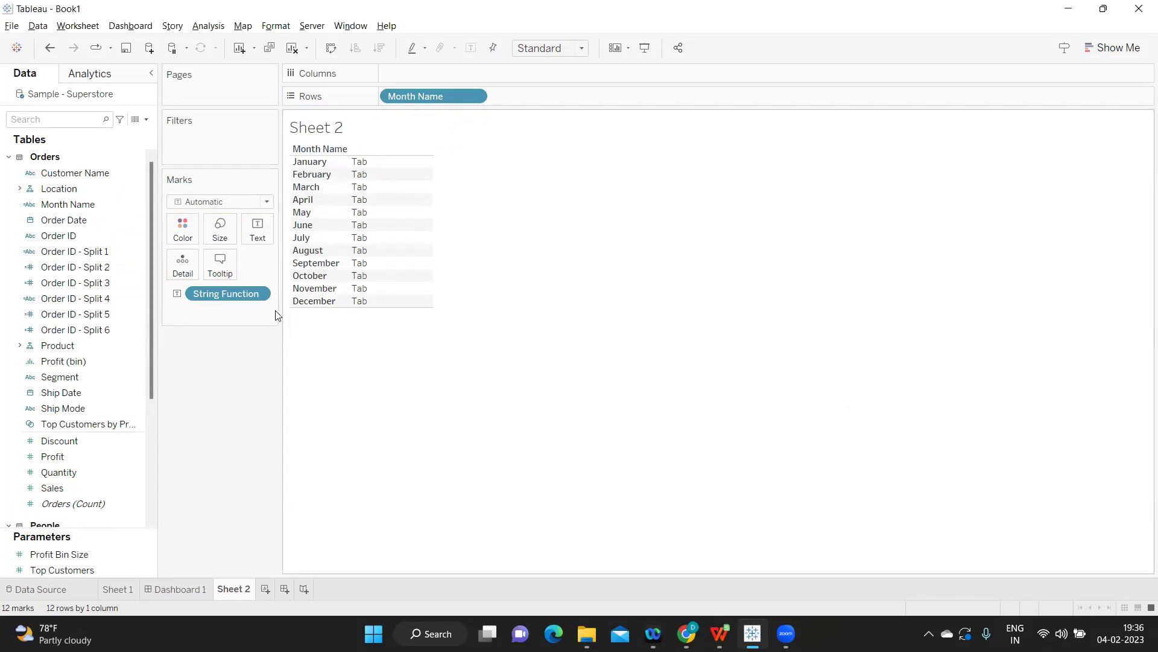
left_click(146, 119)
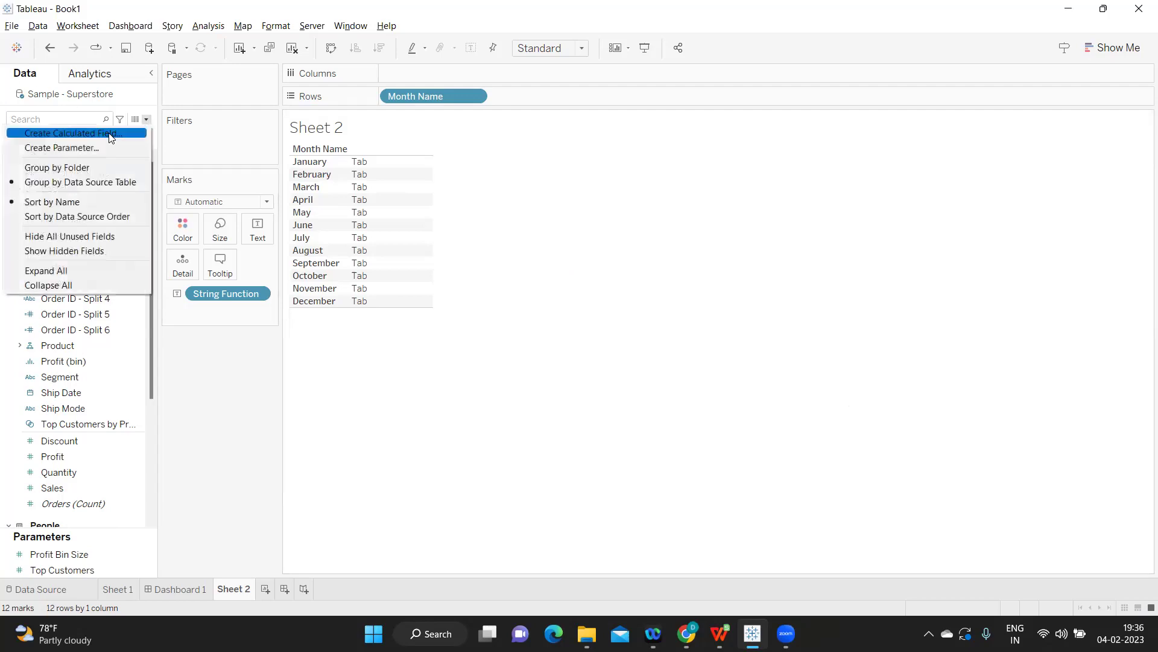
left_click(121, 127)
type("Month in Numb")
left_click(787, 317)
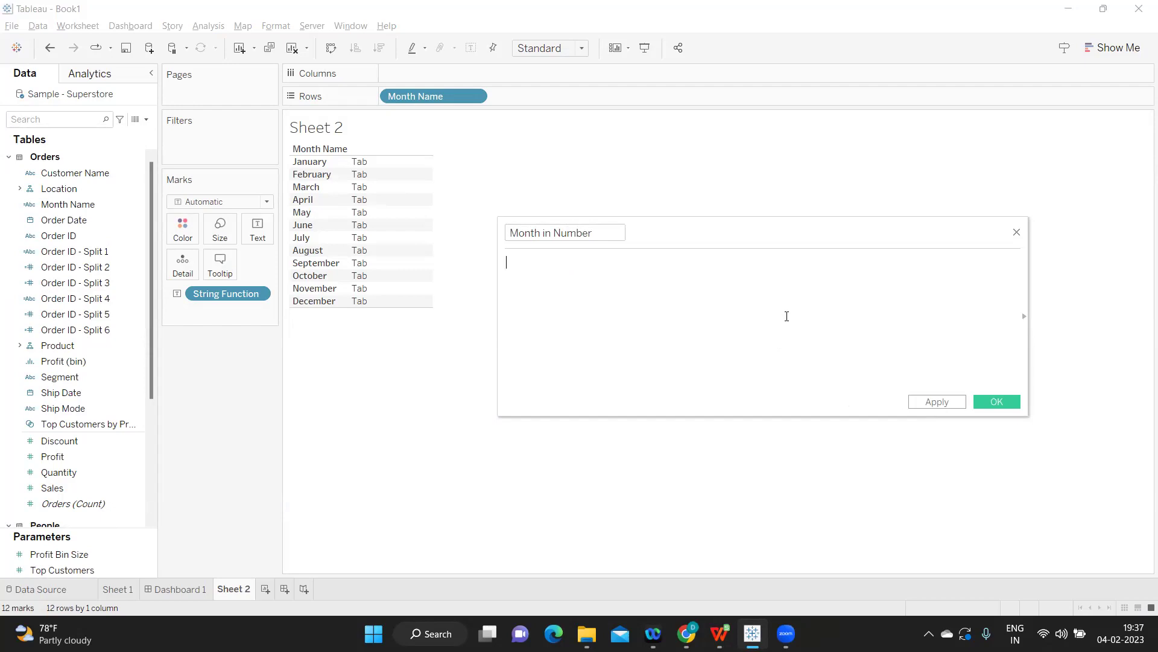
type("CA")
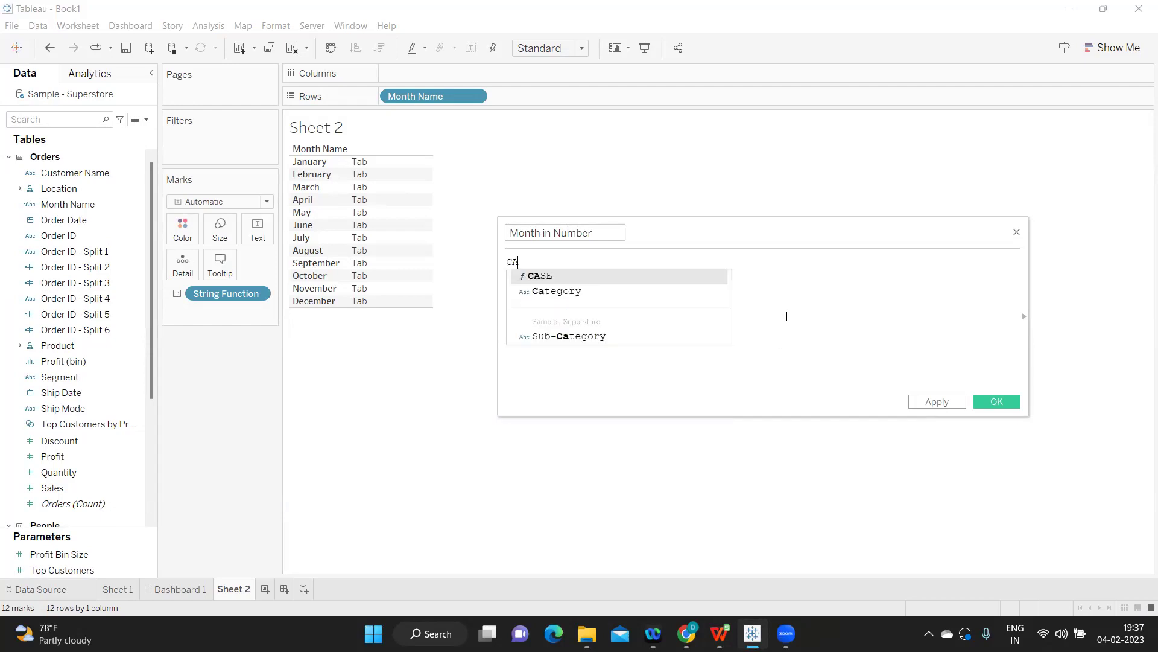
type("SE  MON")
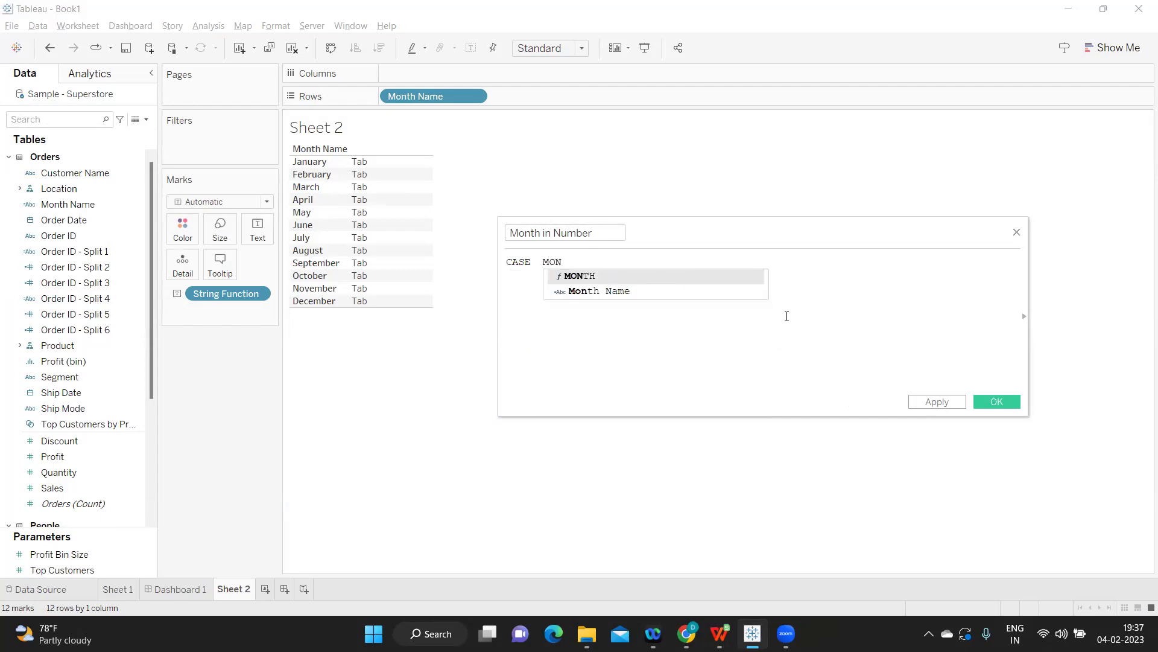
key("Down")
key("Return")
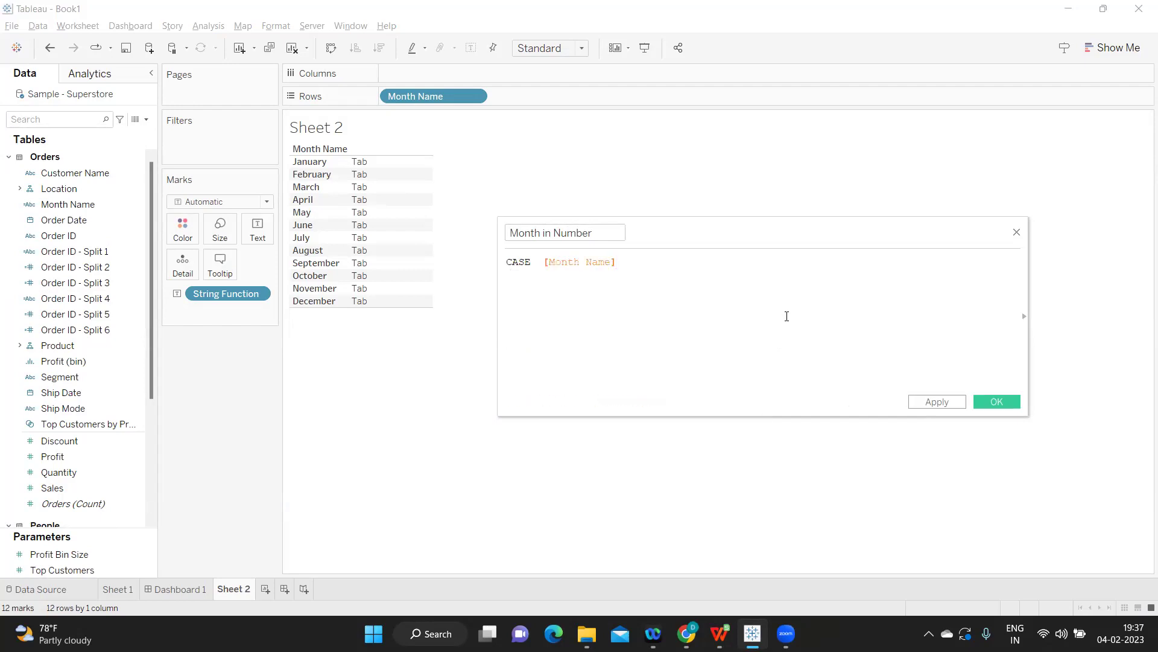
type("WHEN")
type(" \"jAN")
type("January")
type("\" THEN")
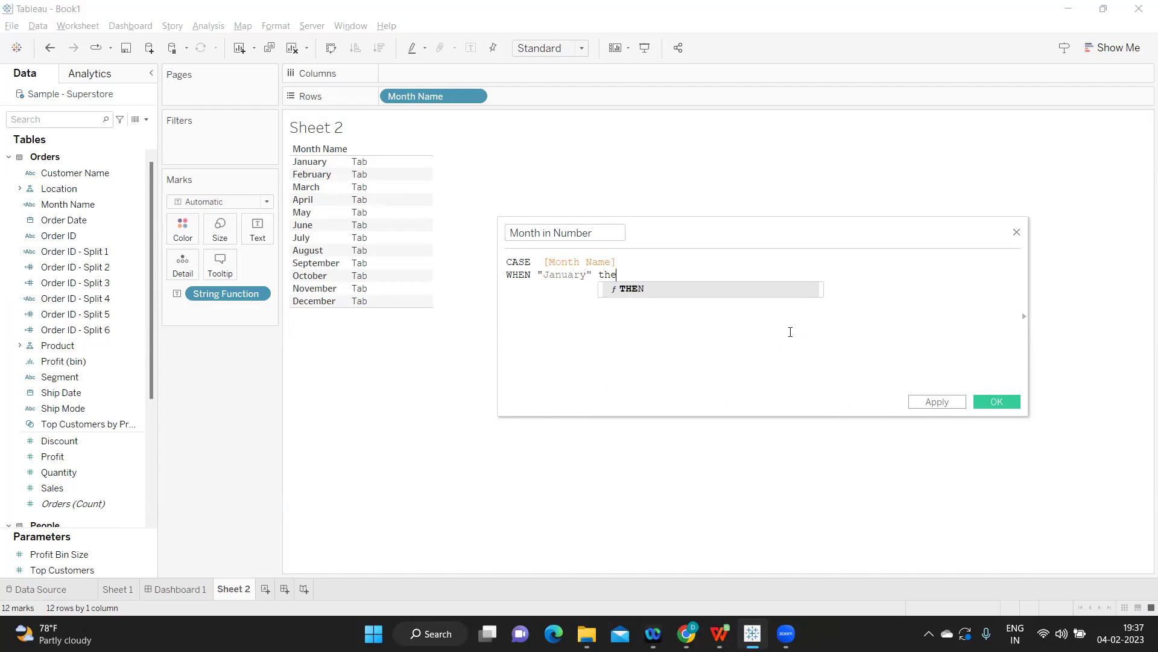
type(" 1")
key("Return")
type("END")
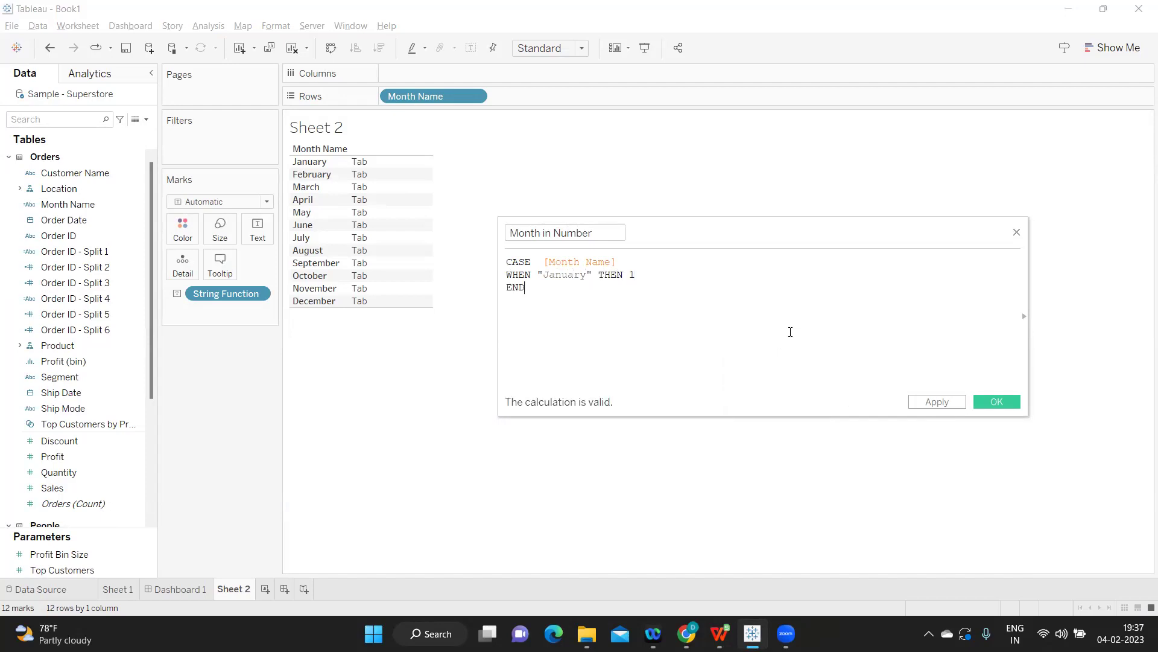
left_click(937, 402)
- Convert Month in Number to a dimension, show it as Text, and remove String Function from the table
left_click(135, 457)
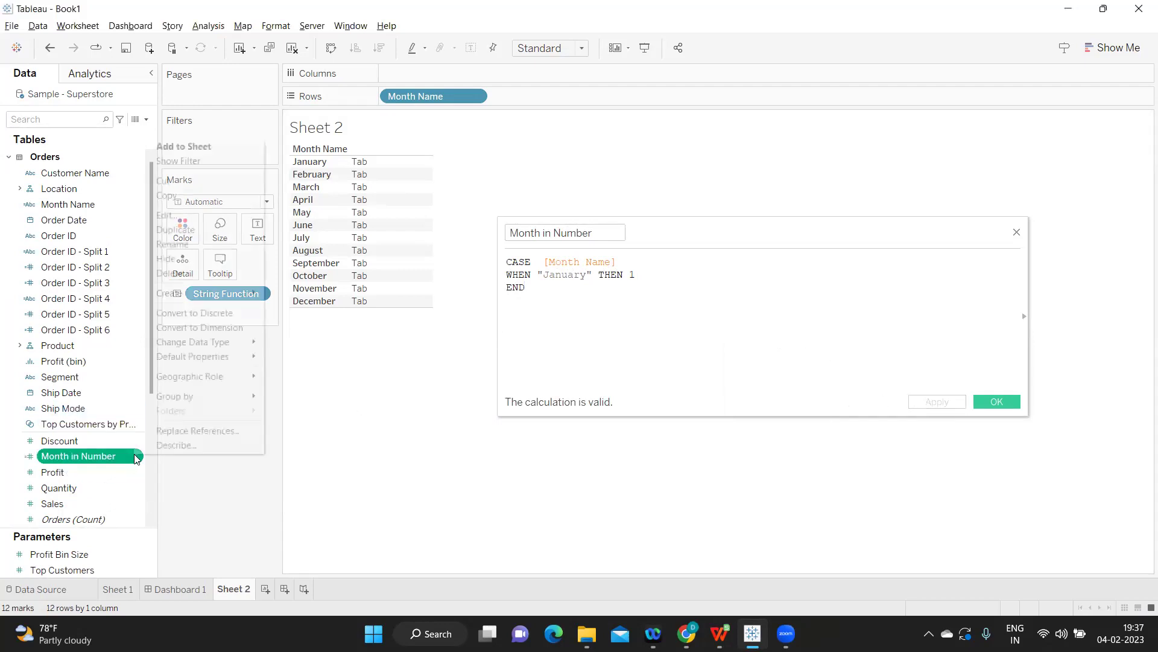
left_click(199, 328)
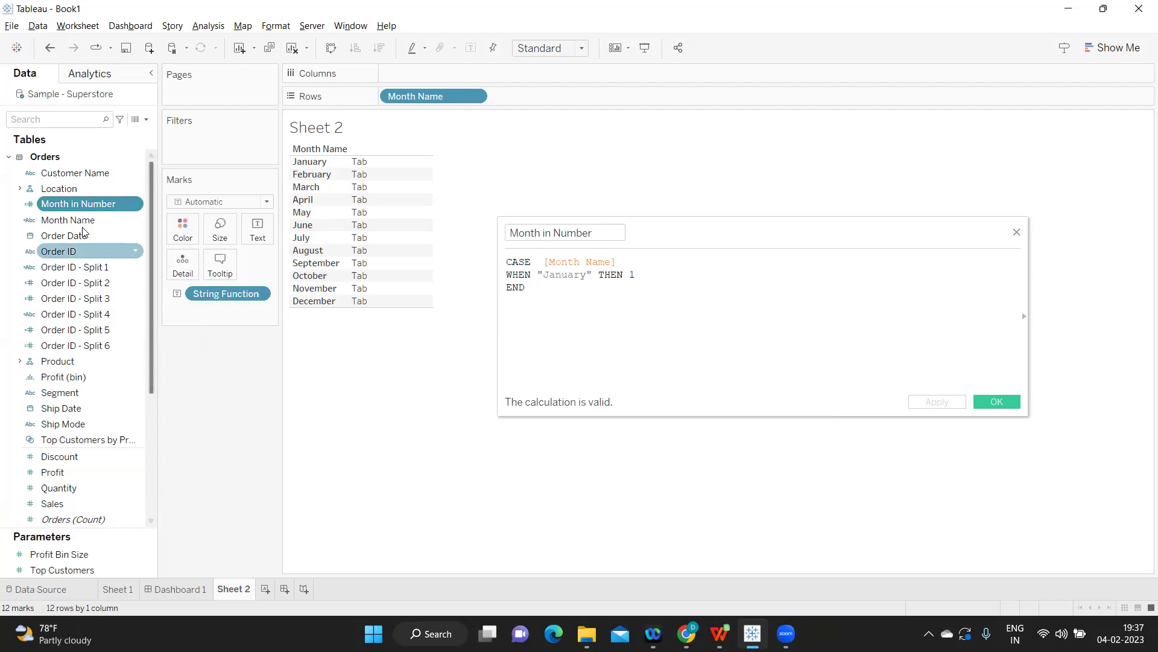
left_click_drag(74, 204, 262, 224)
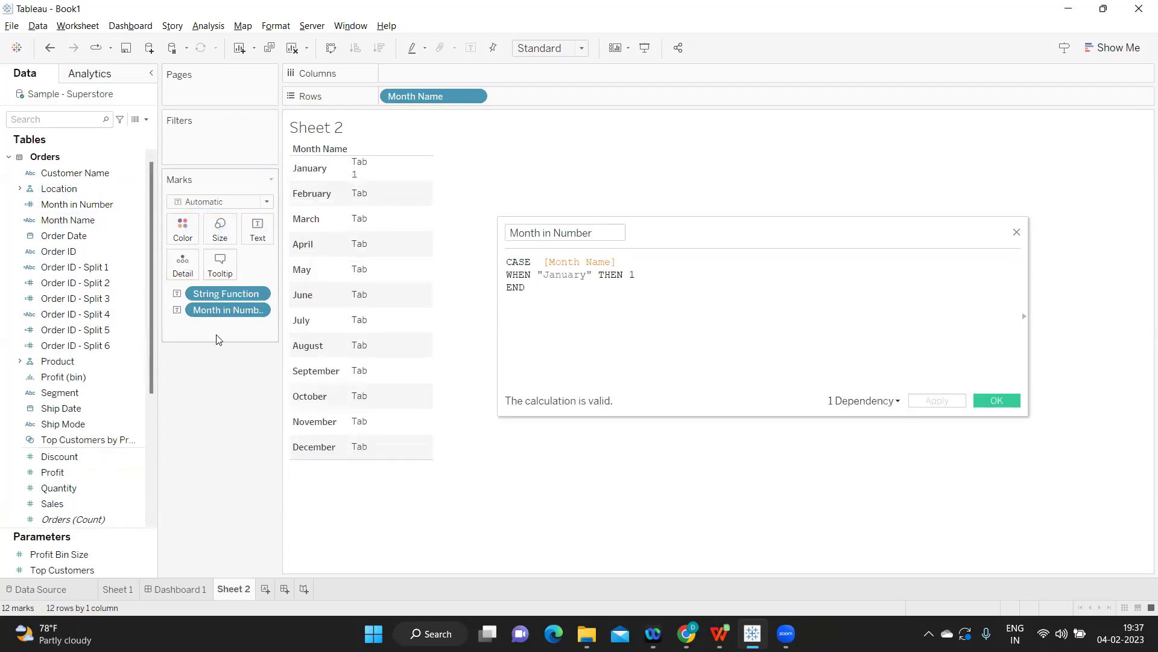
left_click_drag(221, 293, 223, 362)
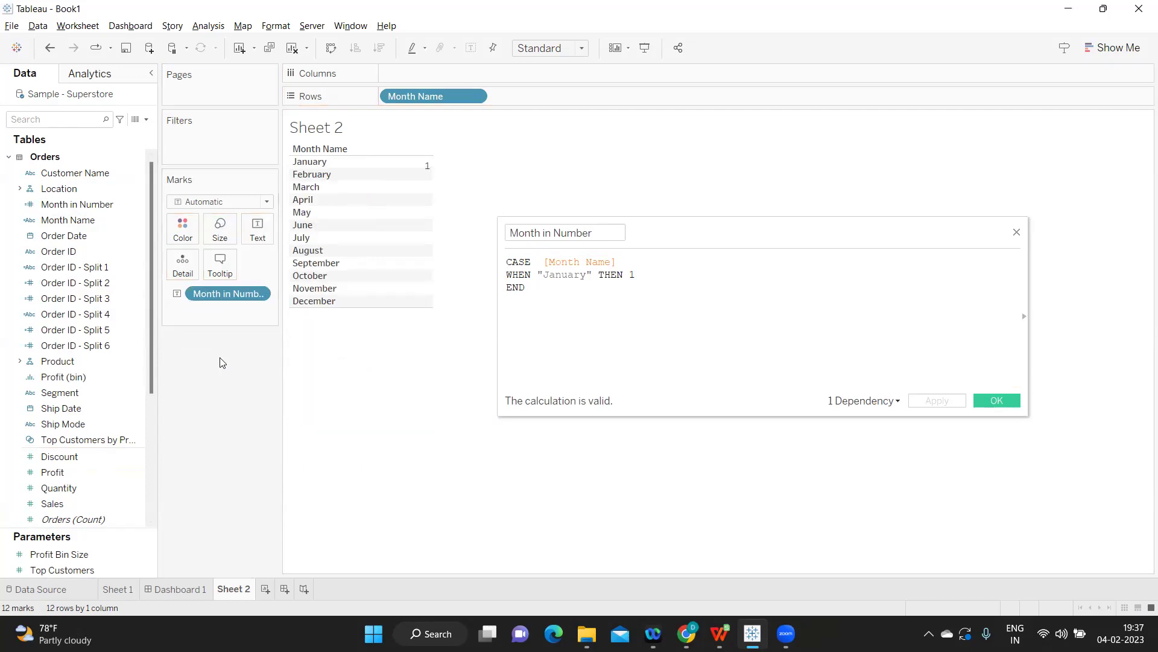
mouse_move(427, 168)
left_click_drag(556, 292, 502, 261)
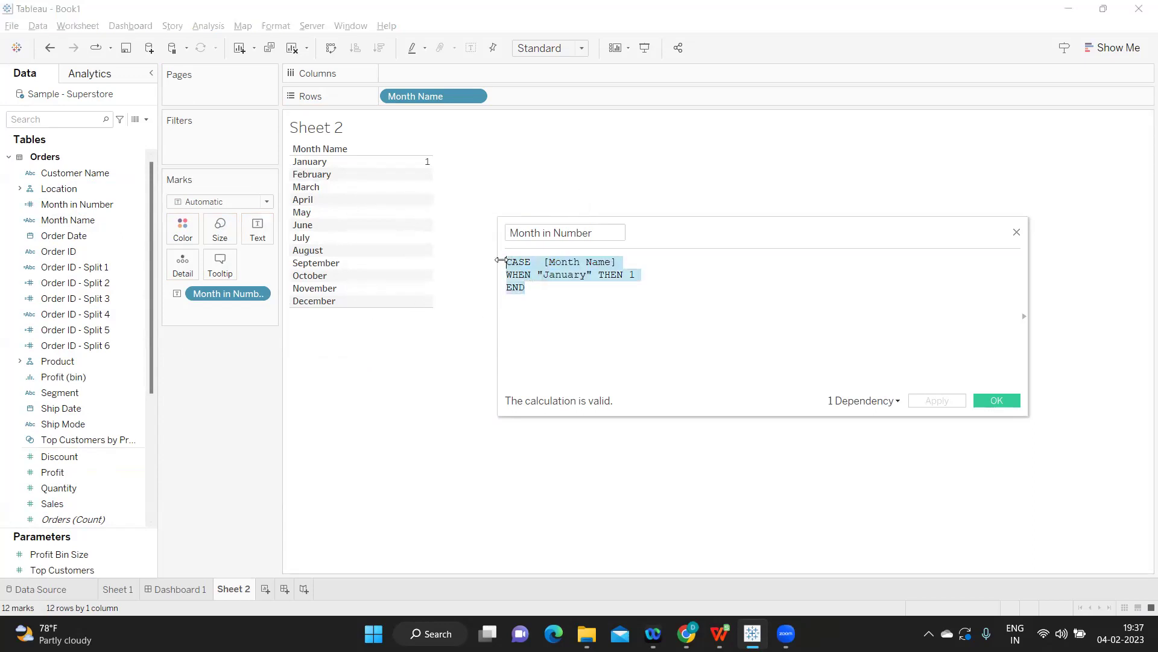
- Replace the Month in Number formula with DATEPART('month',[Order Date]) and apply it
key("BackSpace")
type("date")
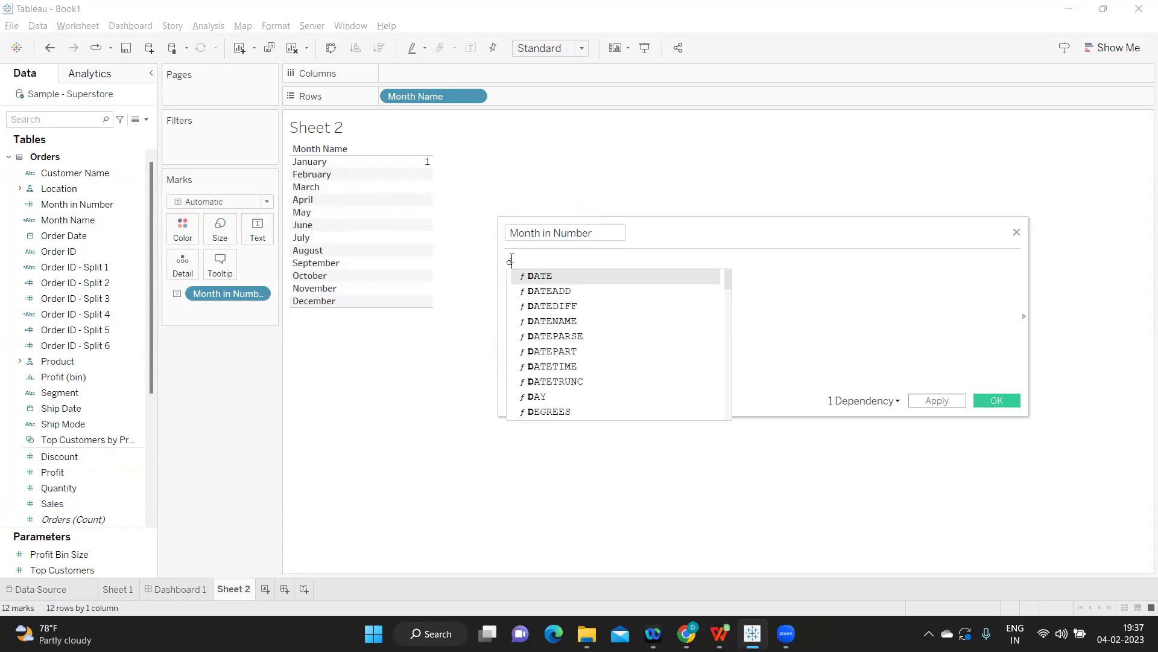
key("Down")
key("Down")
key("Down")
key("Down")
key("Down")
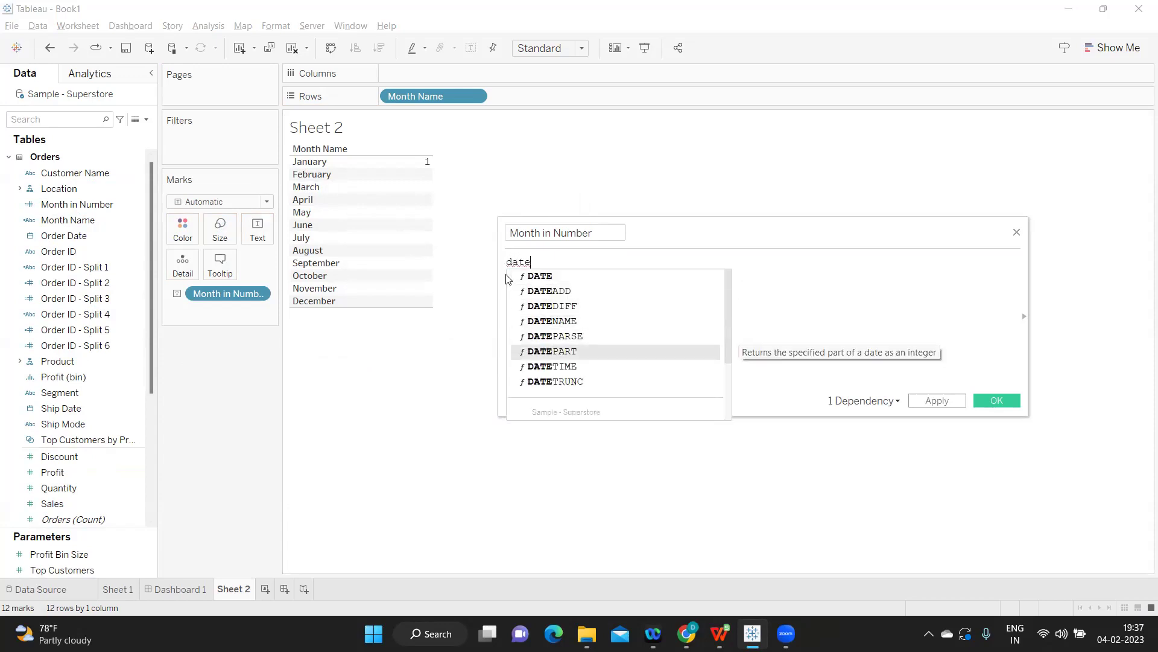
key("Return")
type("'month',")
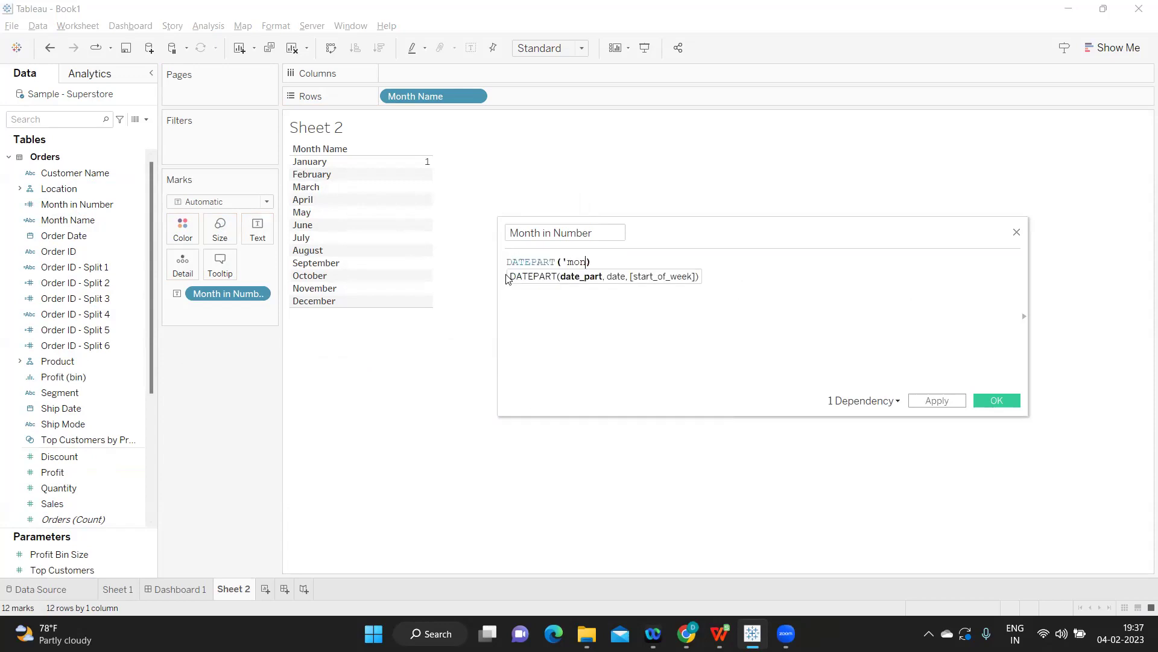
type("or")
key("Down")
key("Return")
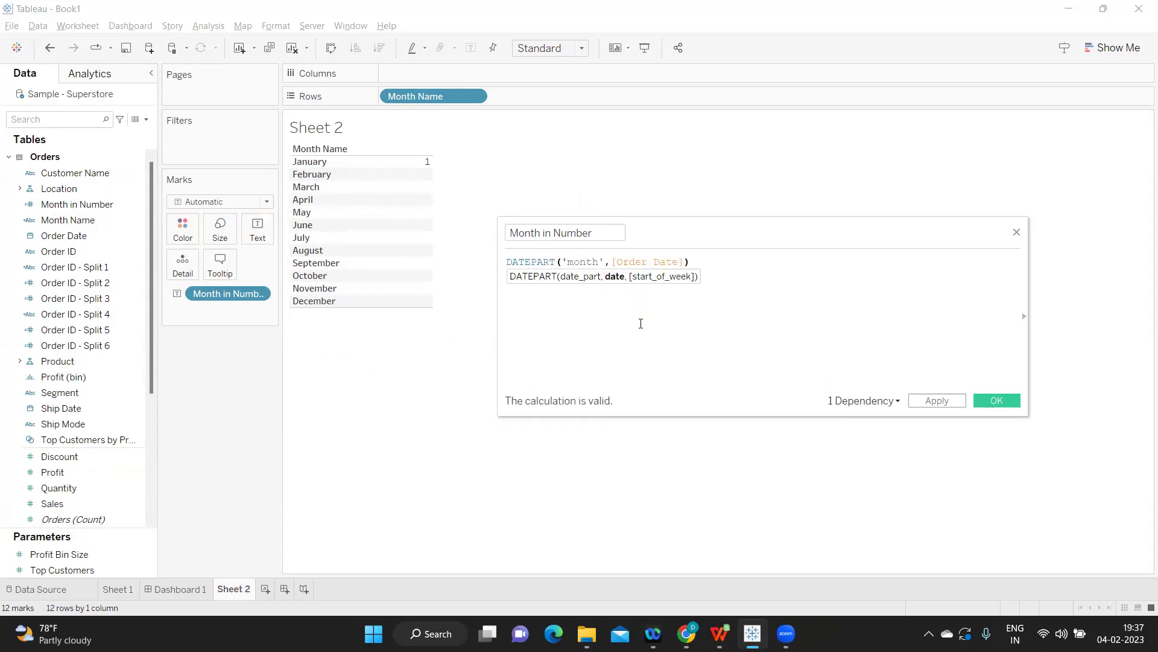
left_click(957, 401)
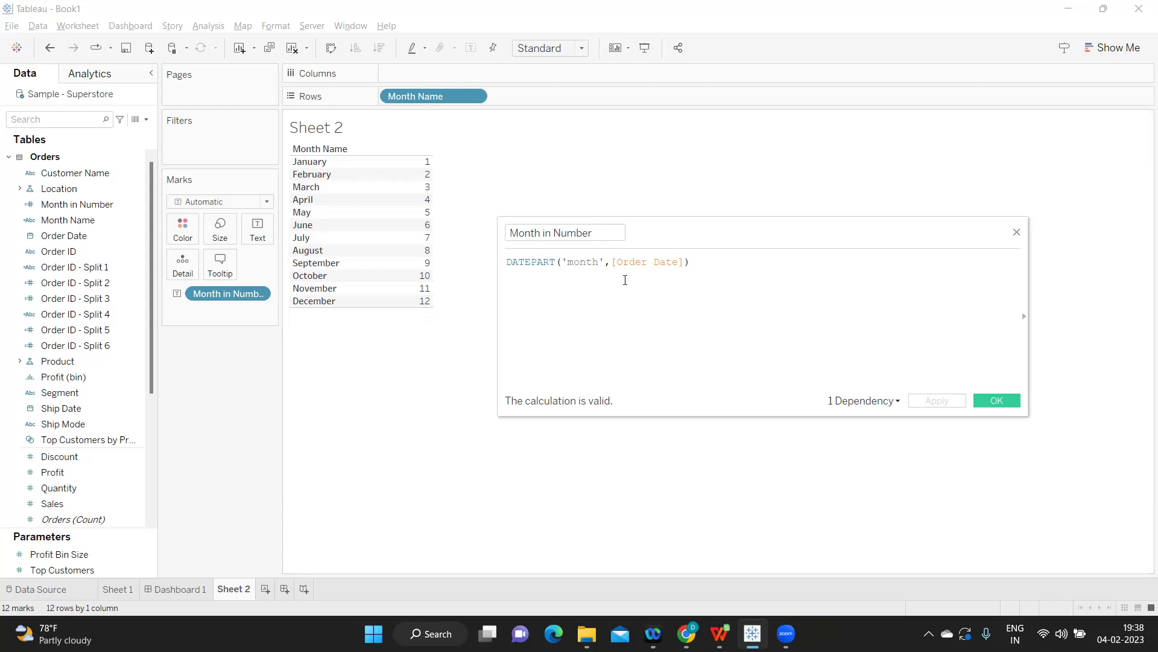
- Copy the whole DATEPART formula and close the editor with OK
left_click_drag(711, 263, 510, 258)
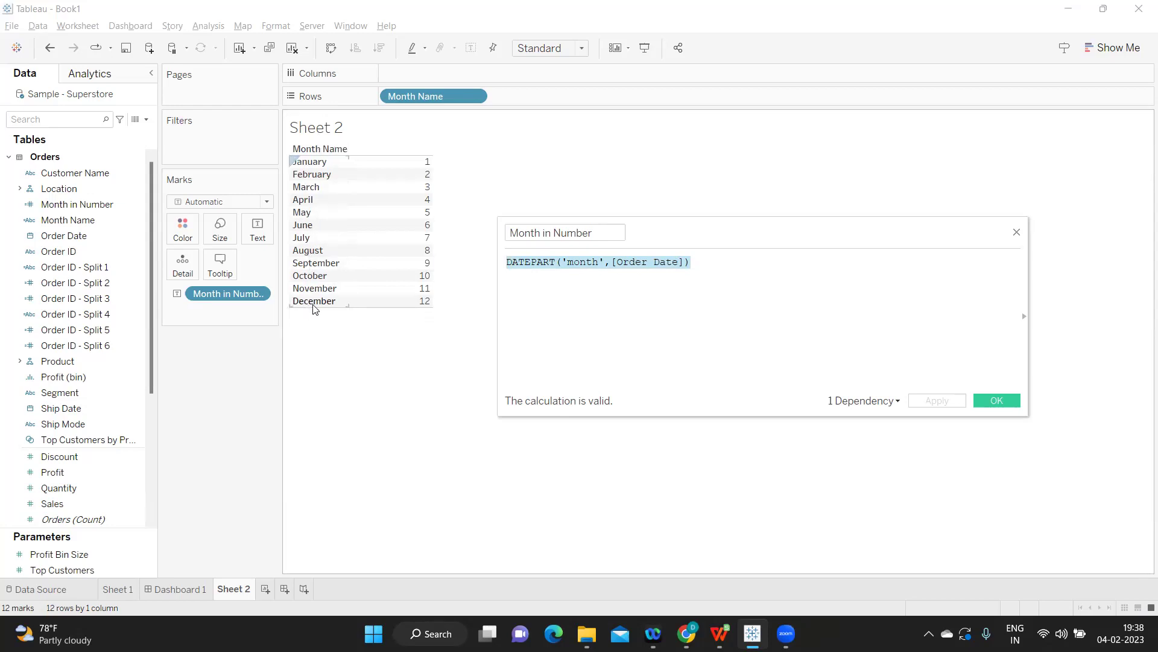
left_click(724, 277)
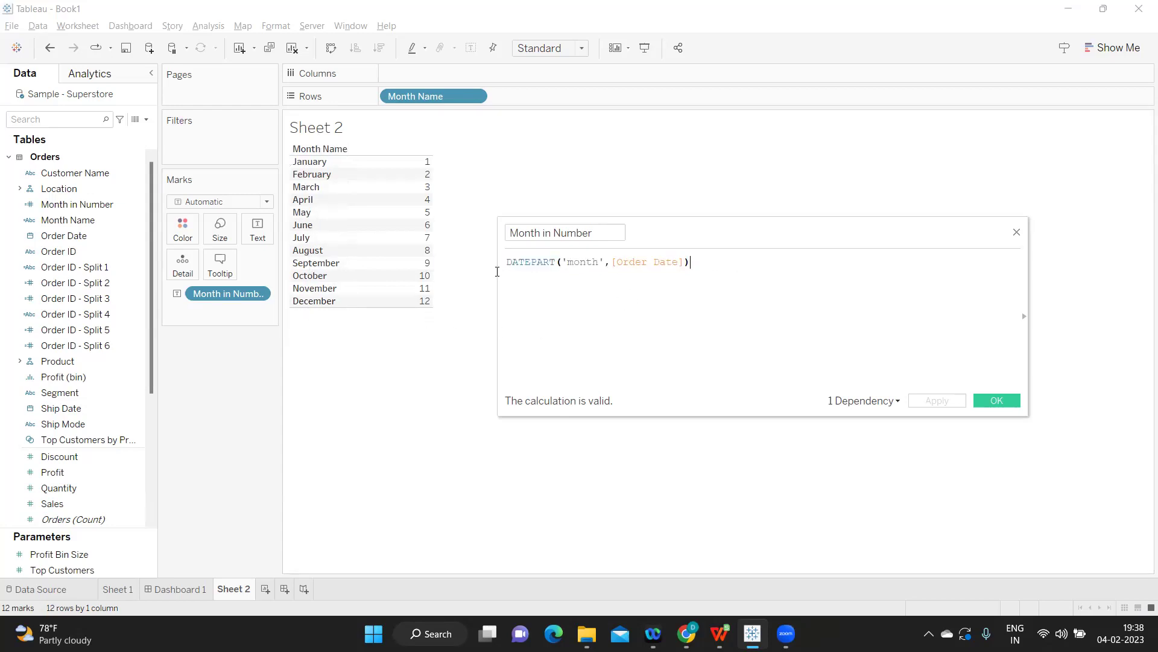
key("ctrl+a")
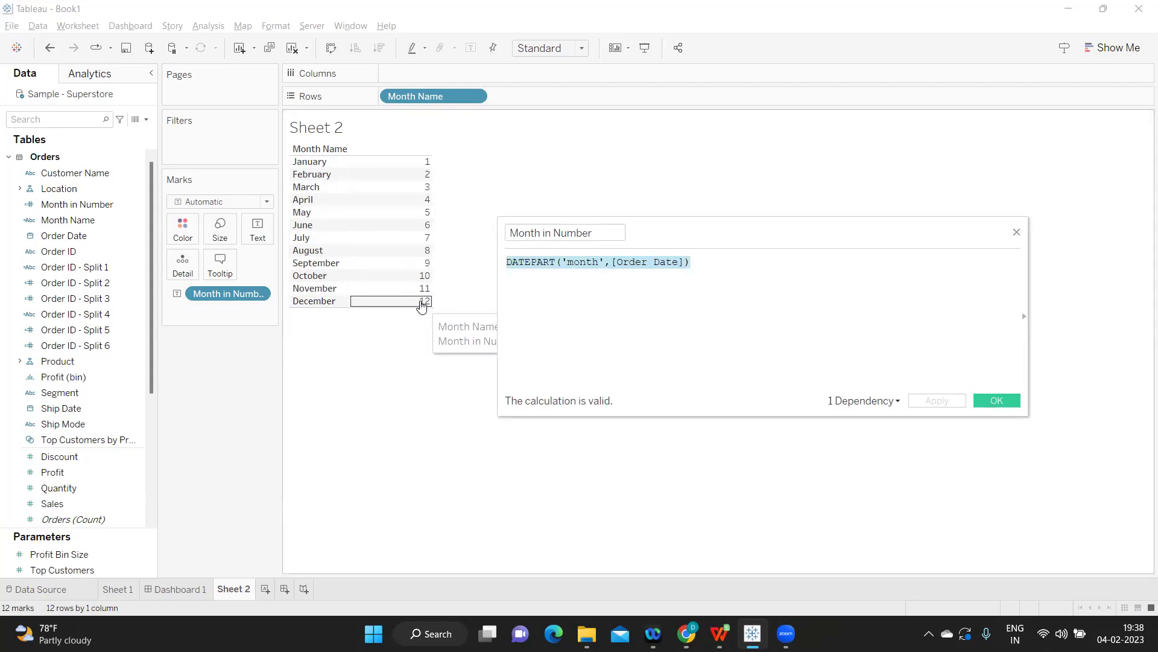
key("ctrl+c")
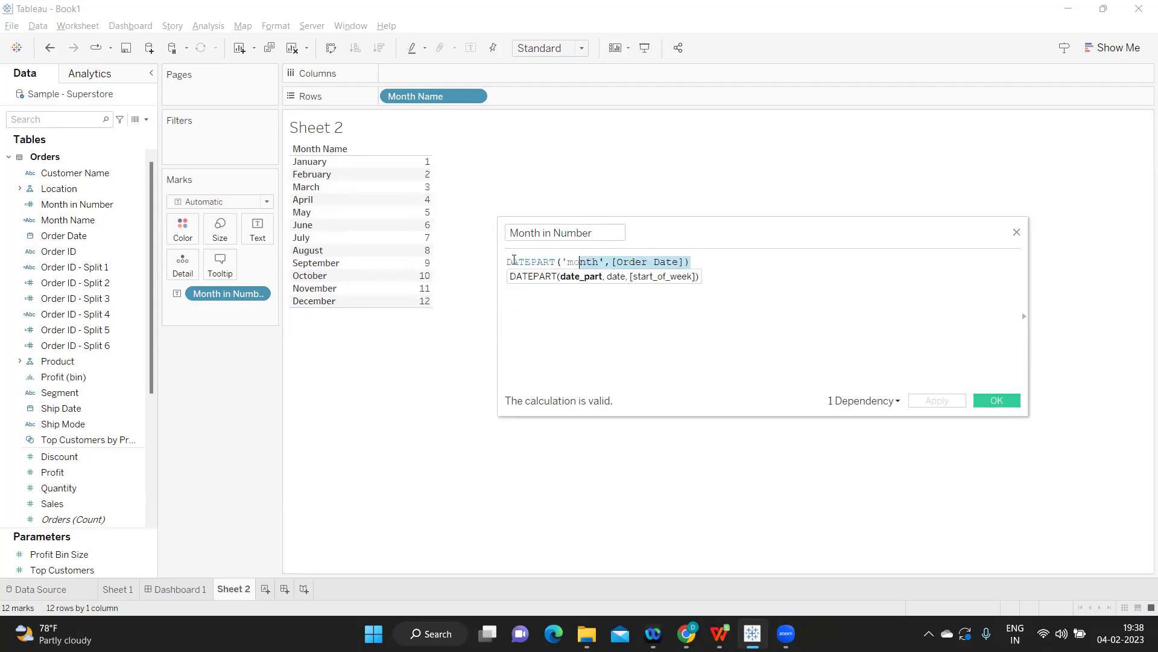
left_click(996, 401)
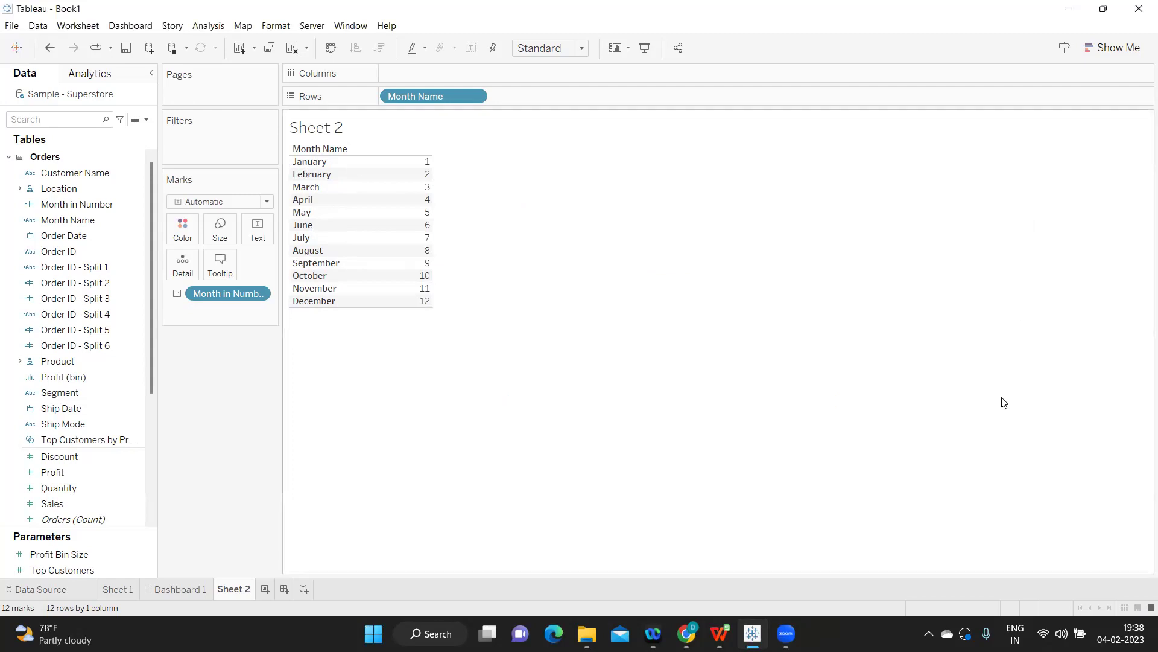
key("alt+Tab")
- Review question 3: the pincode list and the 56/11/40 to Bengaluru/Delhi/Mumbai rules
scroll(287, 412, "down", 1)
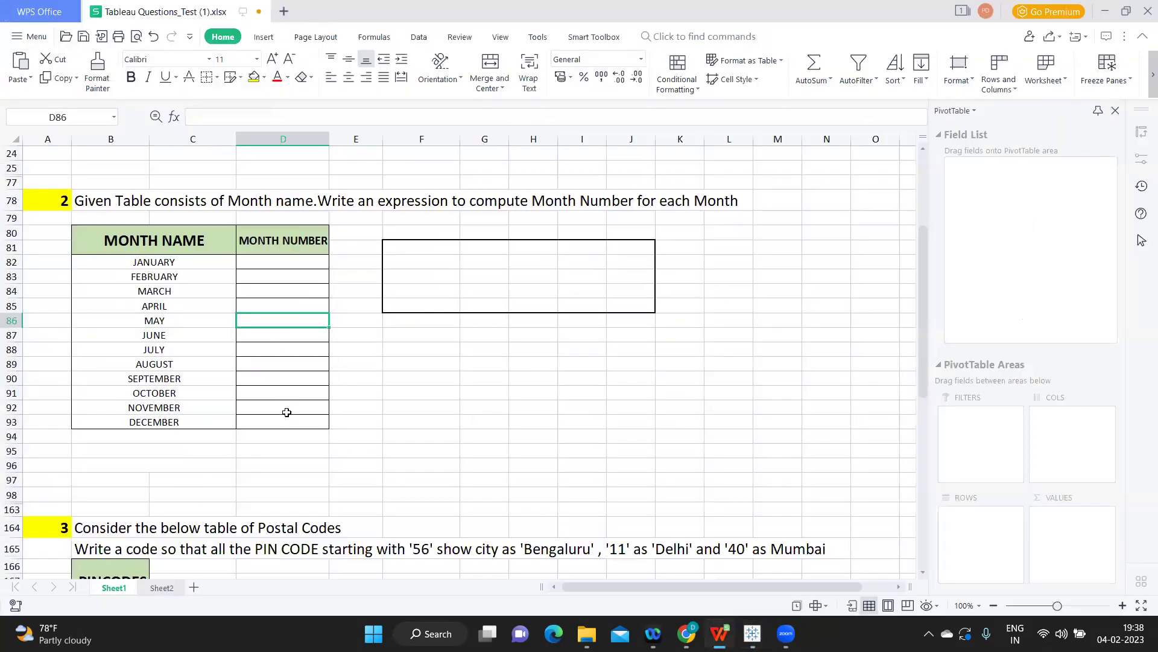
scroll(287, 412, "down", 5)
scroll(292, 412, "down", 2)
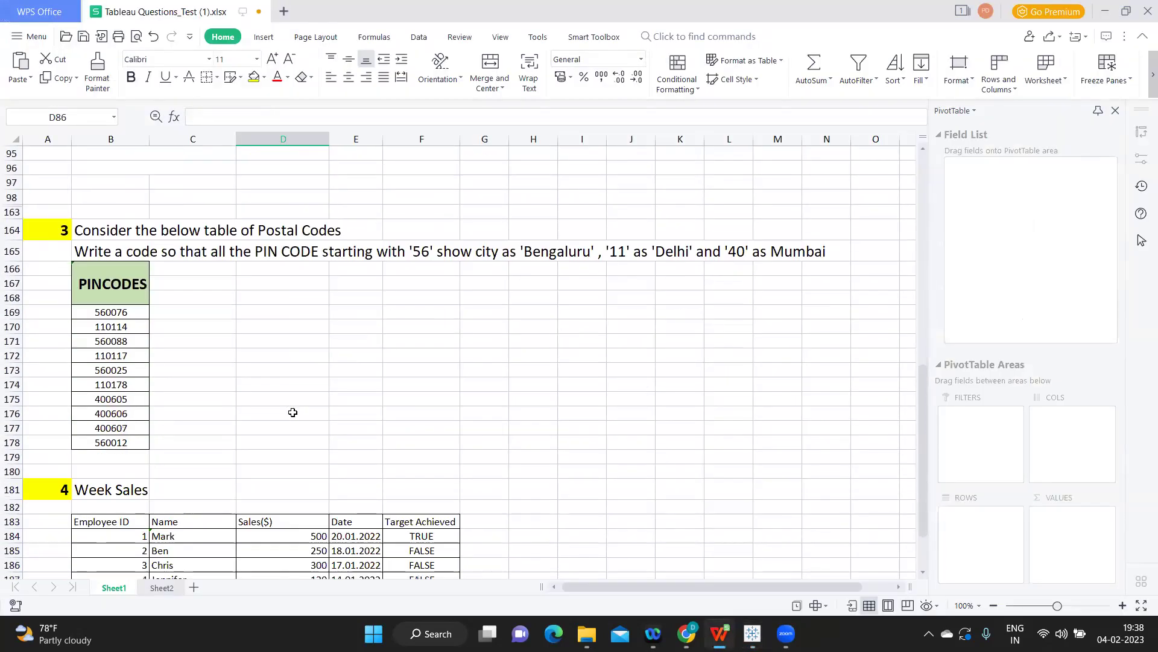
left_click_drag(74, 231, 262, 230)
left_click_drag(91, 275, 109, 441)
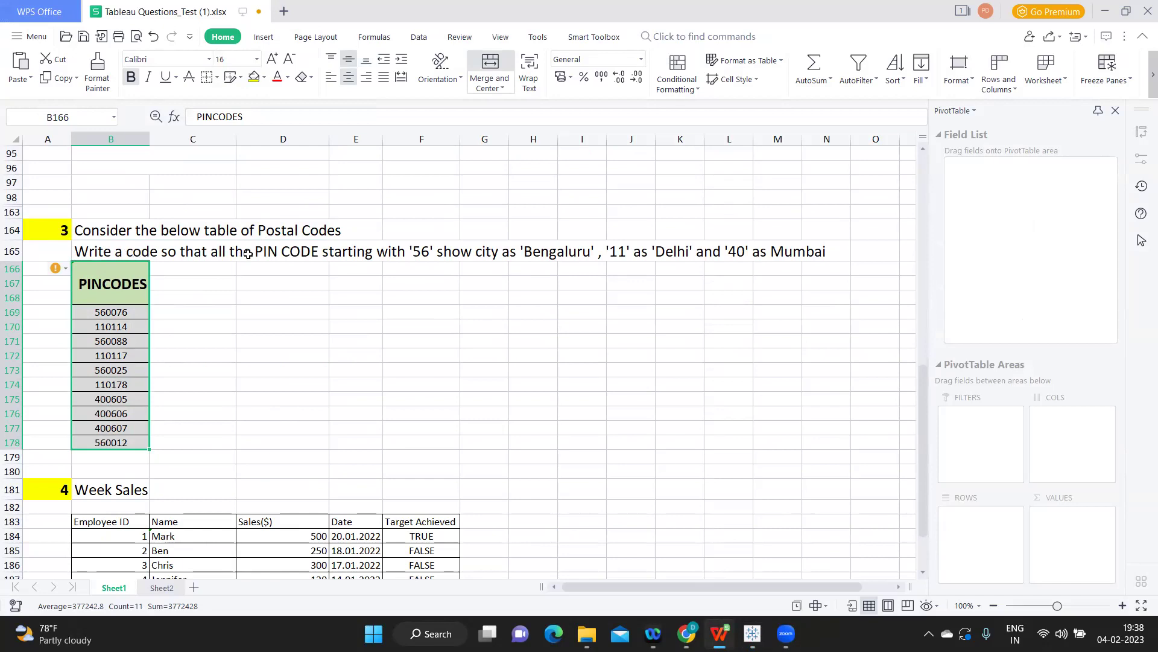
left_click(403, 250)
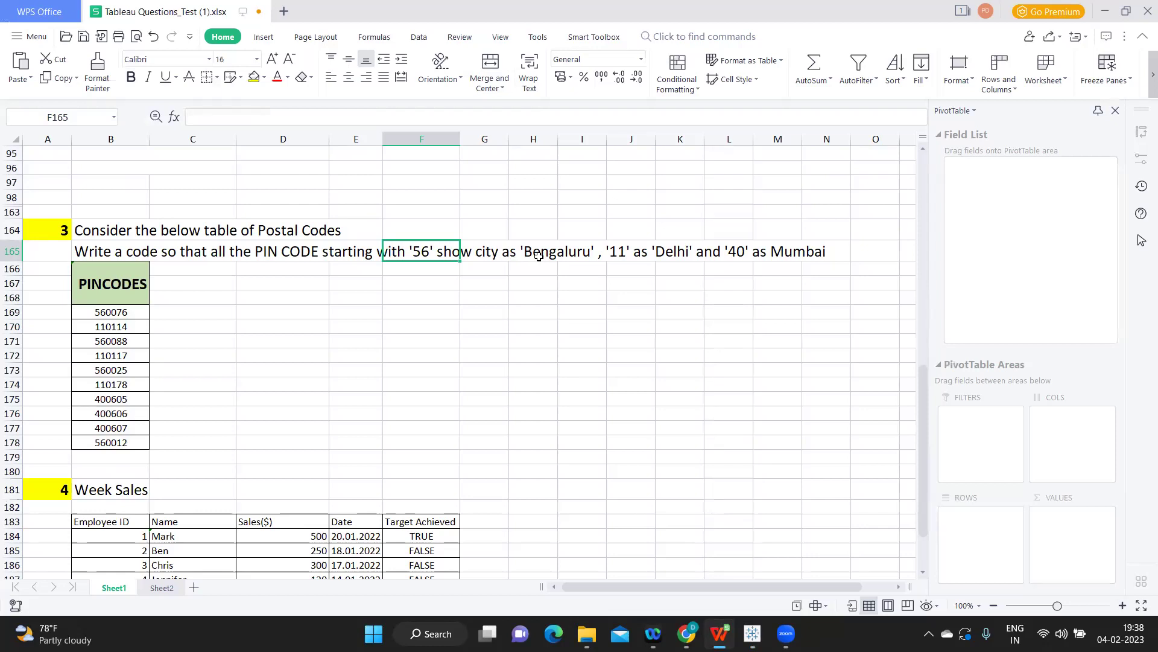
left_click(672, 254)
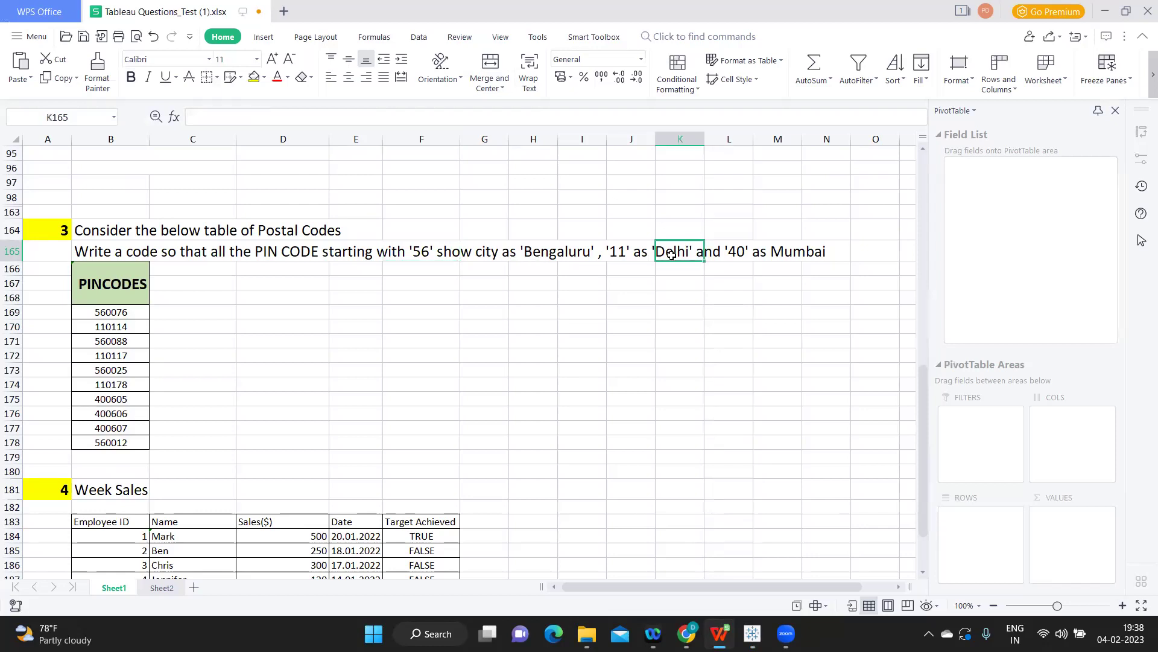
left_click(748, 256)
left_click_drag(87, 253, 769, 256)
left_click(376, 367)
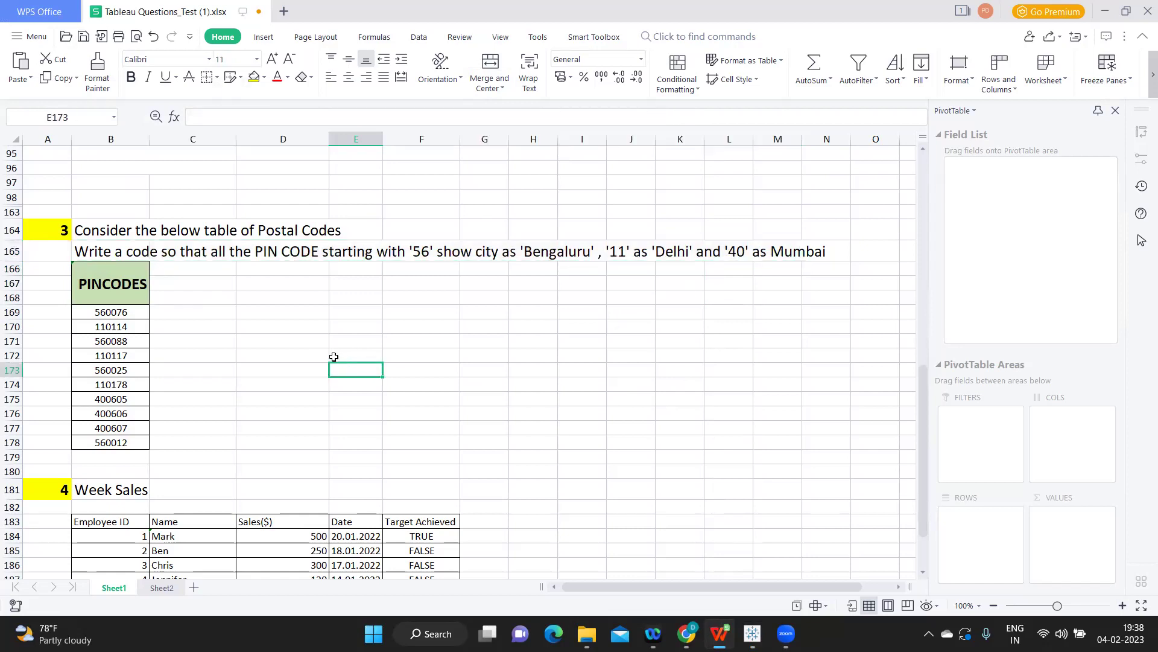
- Select the PINCODES header and all ten codes in B166:B178 to copy them
left_click_drag(116, 283, 115, 443)
left_click(195, 352)
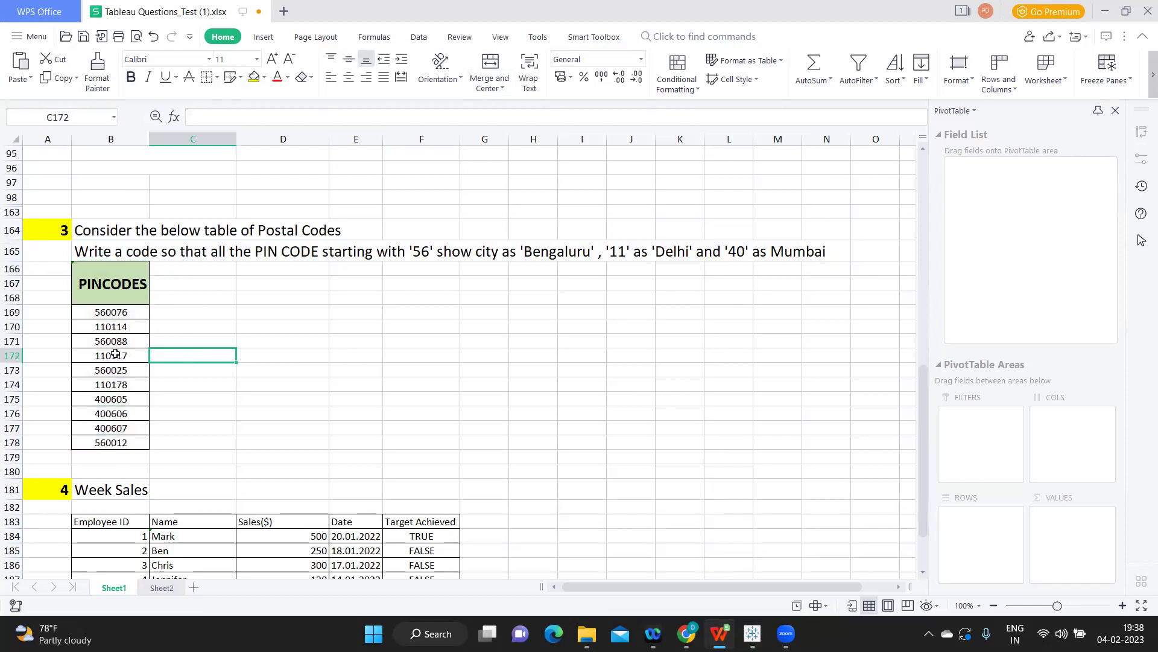
left_click(103, 288)
left_click_drag(103, 288, 109, 435)
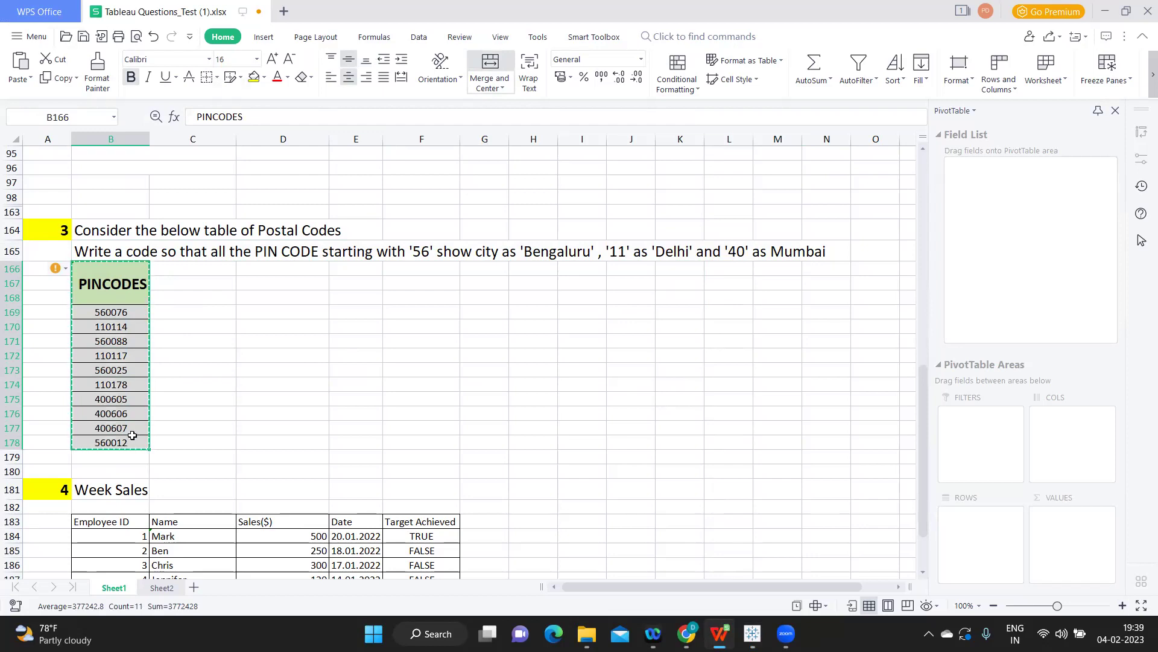
key("alt+Tab")
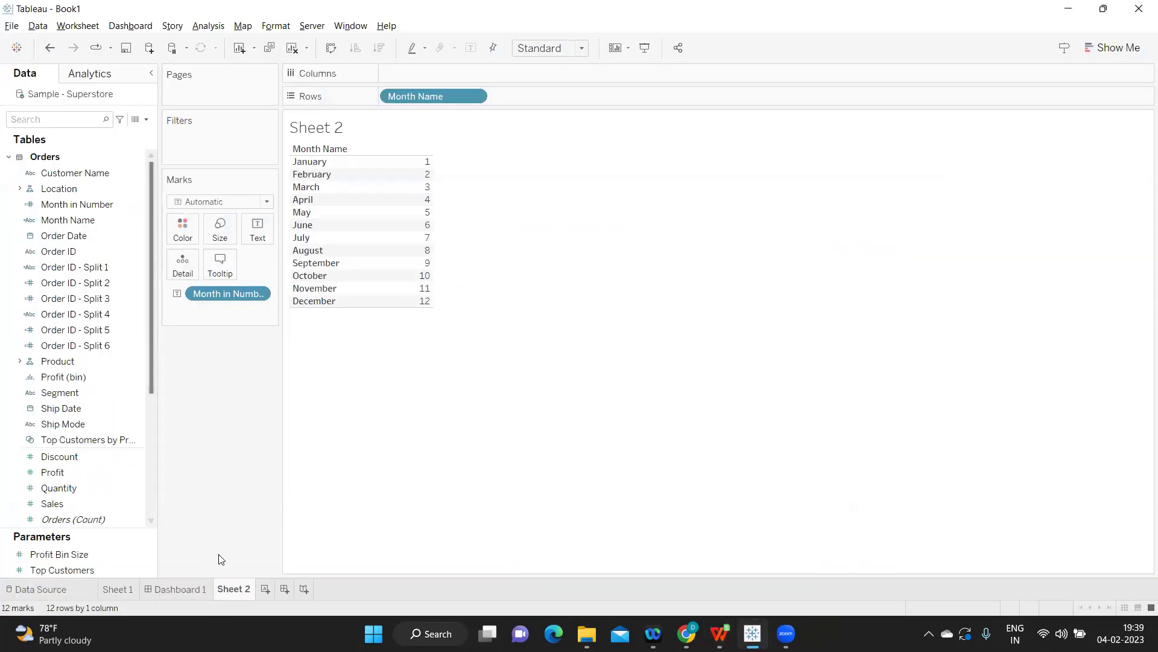
- Paste the pincodes as data into new Sheet 3, make Pincodes a dimension, and list it on Rows
left_click(266, 588)
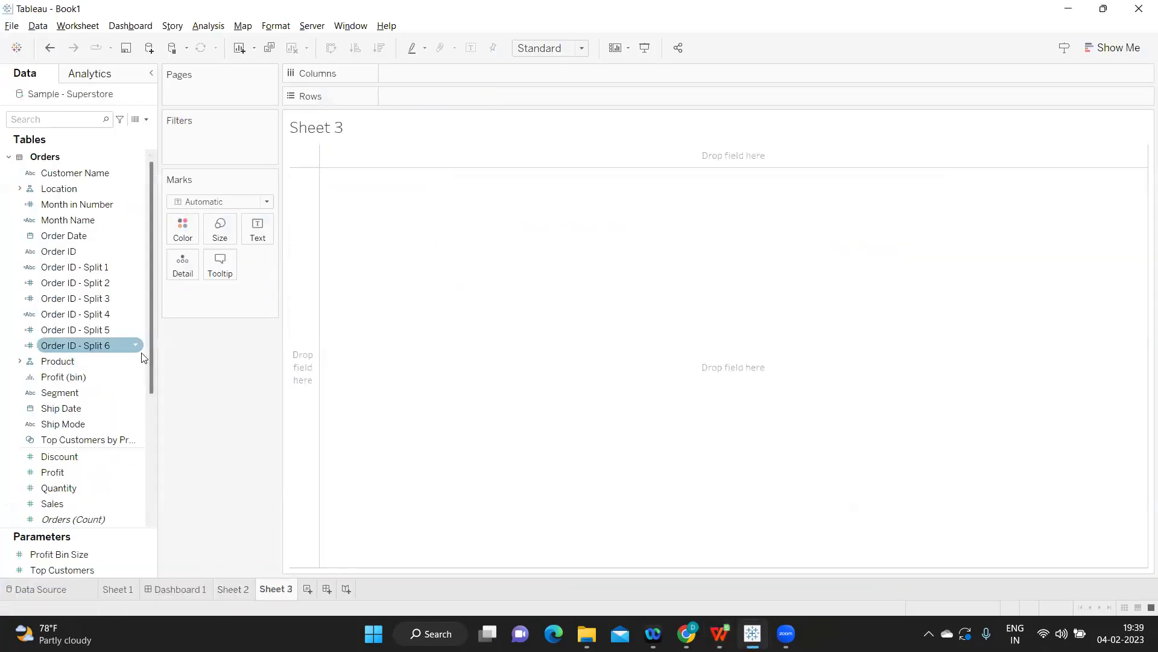
key("ctrl+v")
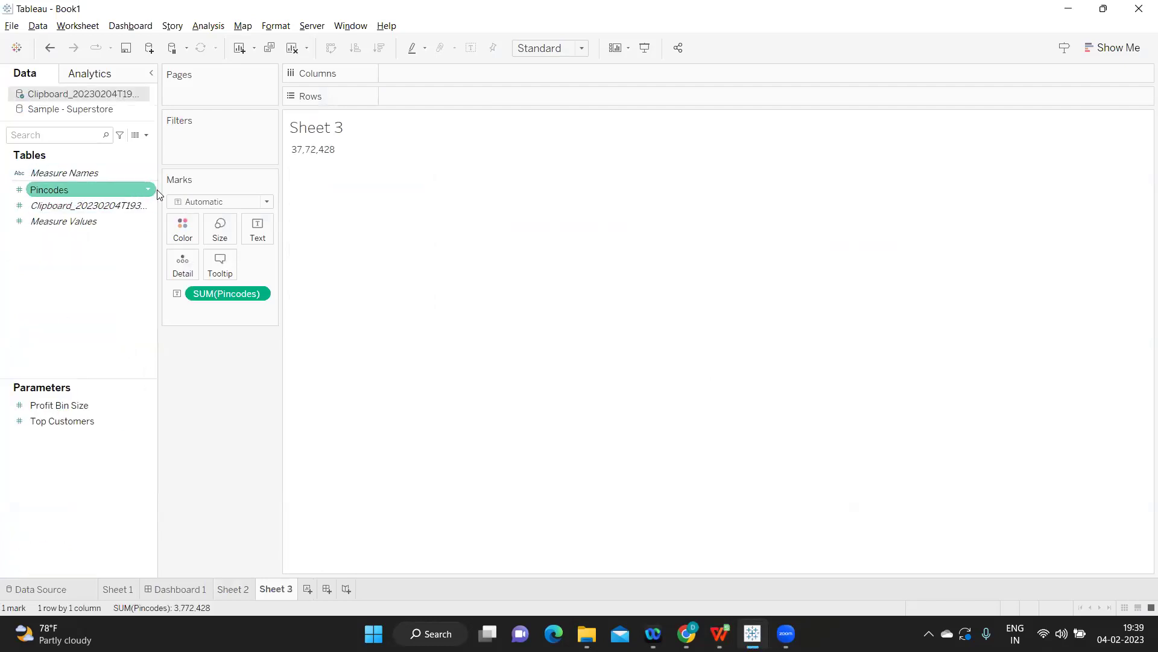
left_click(149, 190)
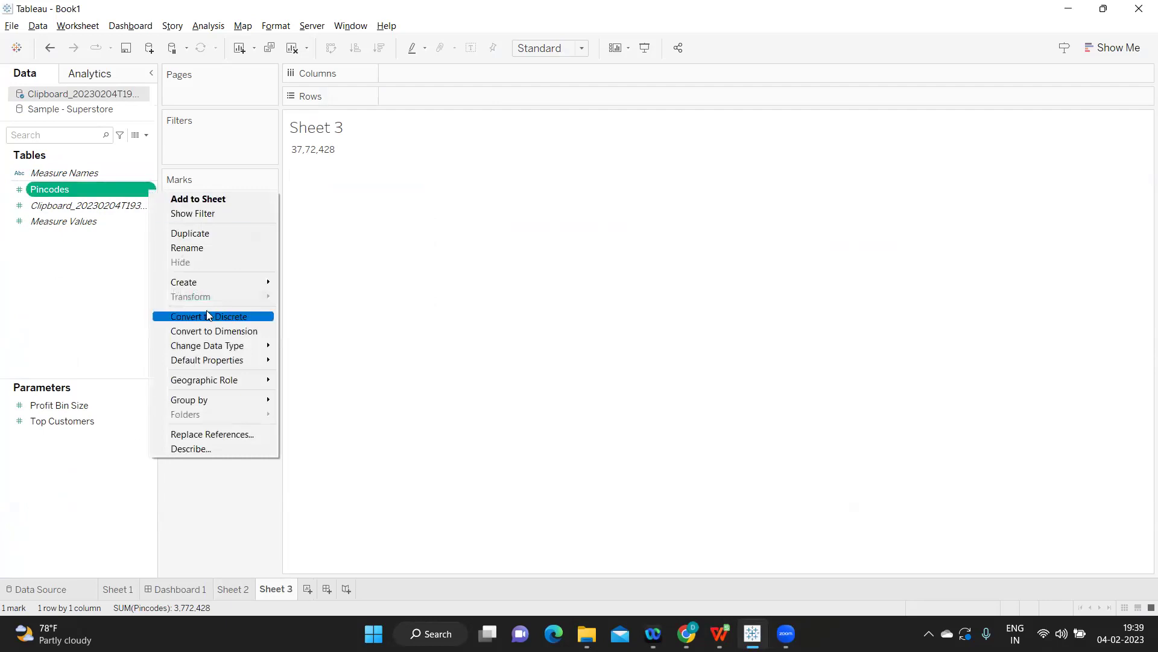
left_click(209, 331)
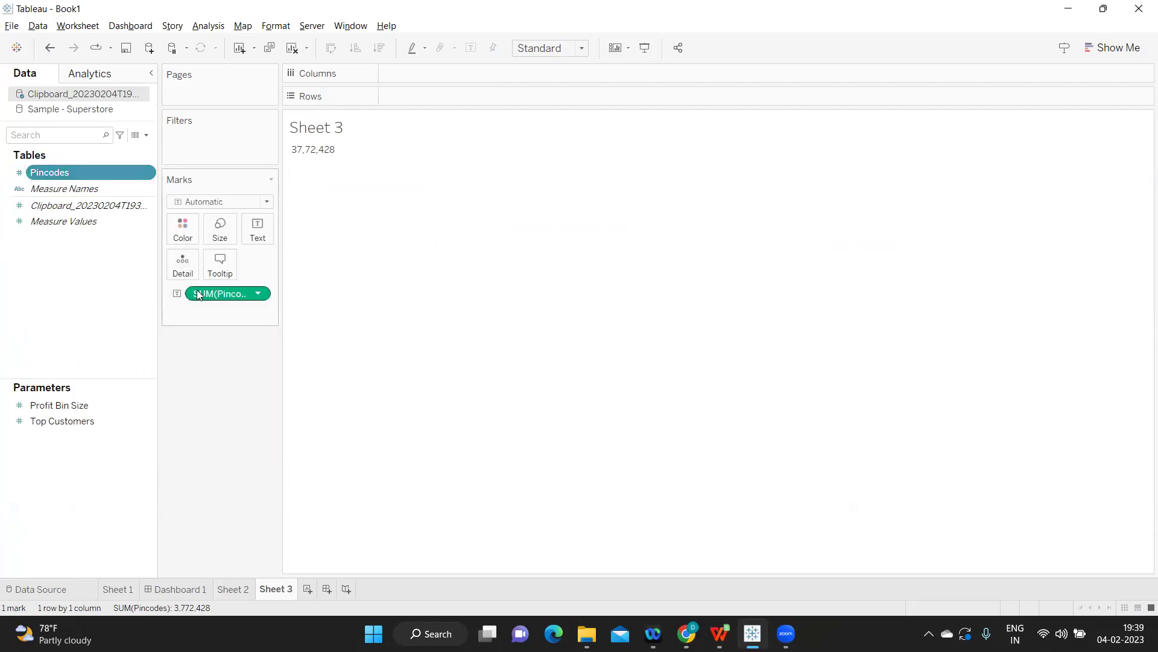
left_click_drag(220, 292, 193, 338)
left_click_drag(49, 173, 274, 117)
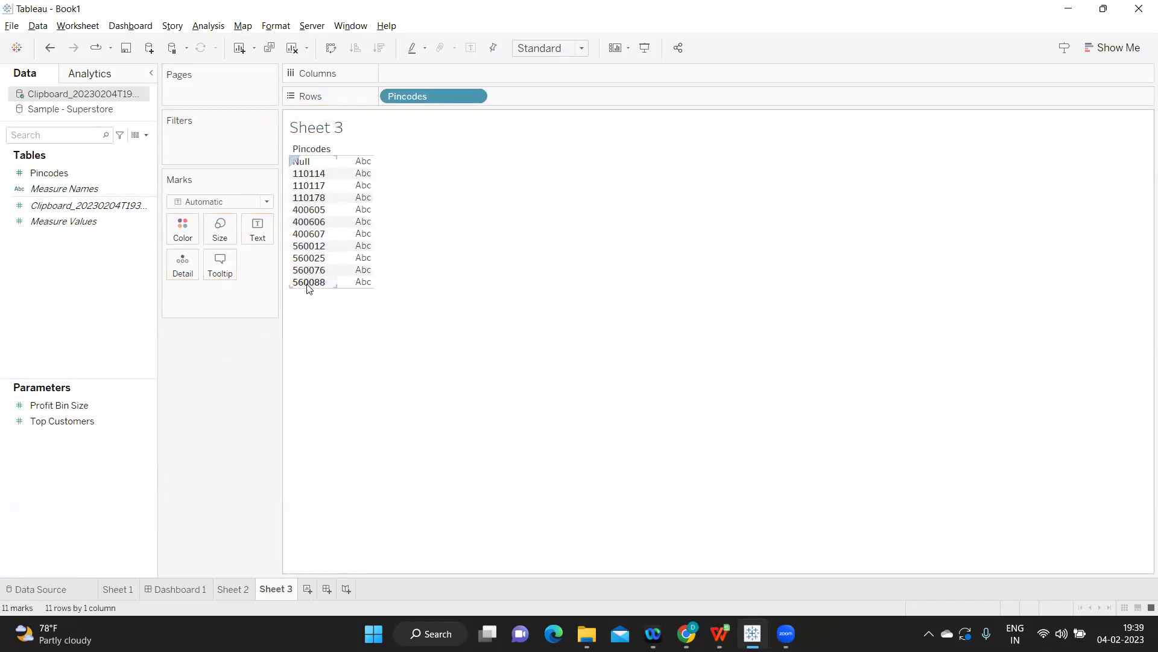
left_click(146, 134)
- Create a new calculated field named 'Pincodes -Name'
left_click(116, 151)
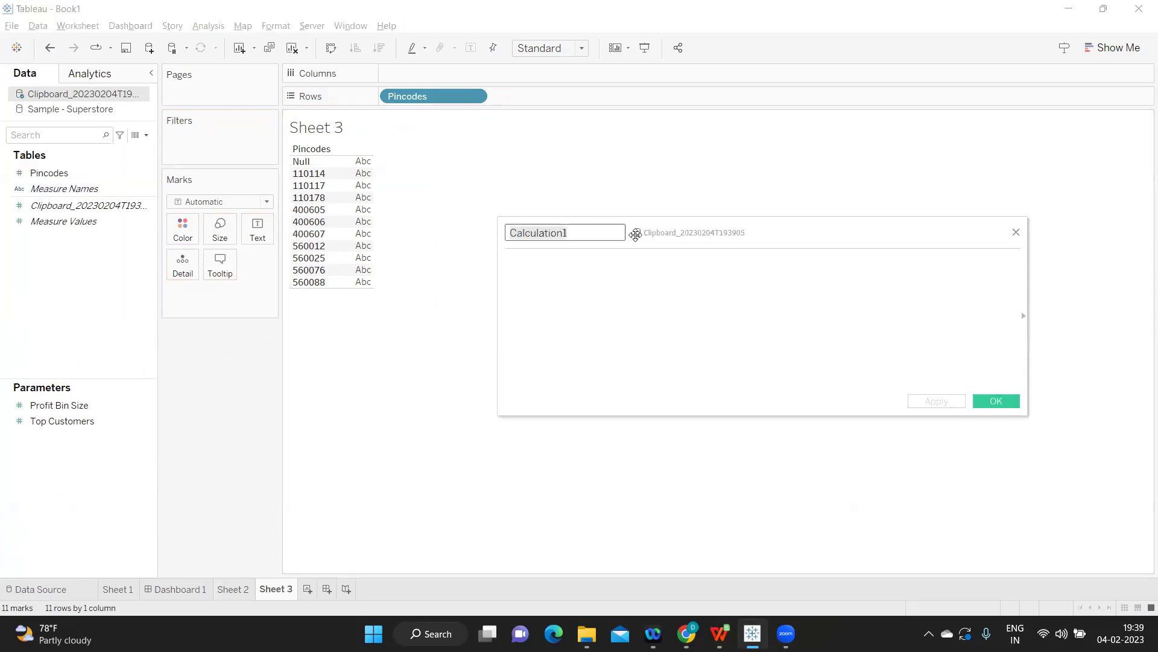
left_click_drag(646, 229, 695, 229)
left_click_drag(621, 231, 558, 228)
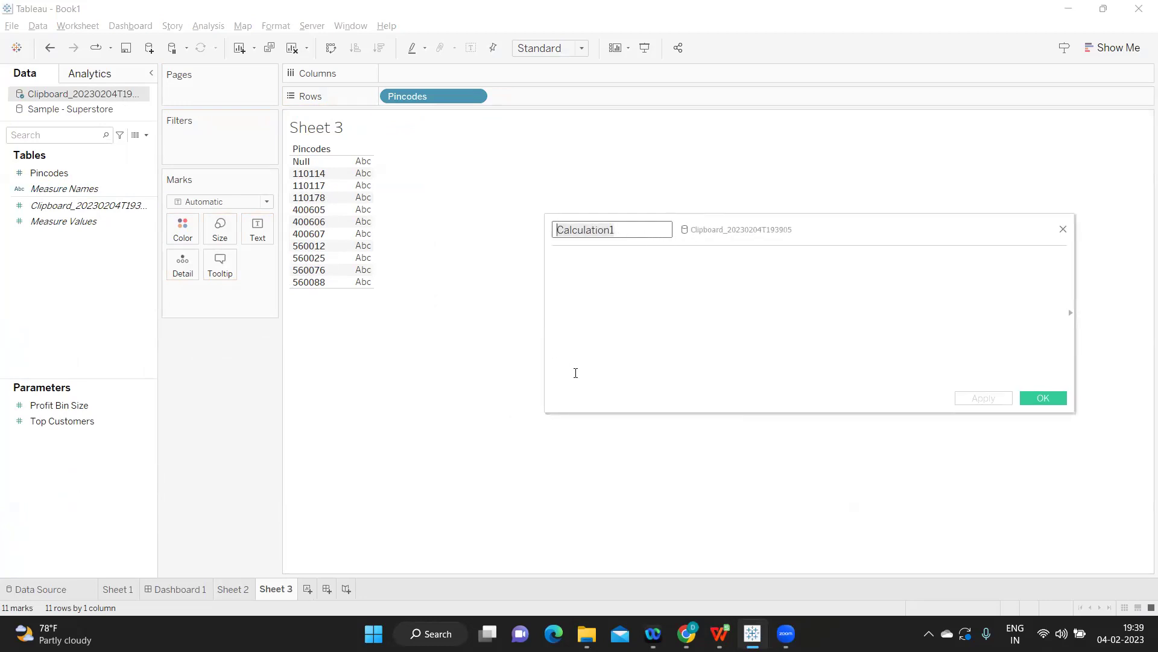
type("Pincodes")
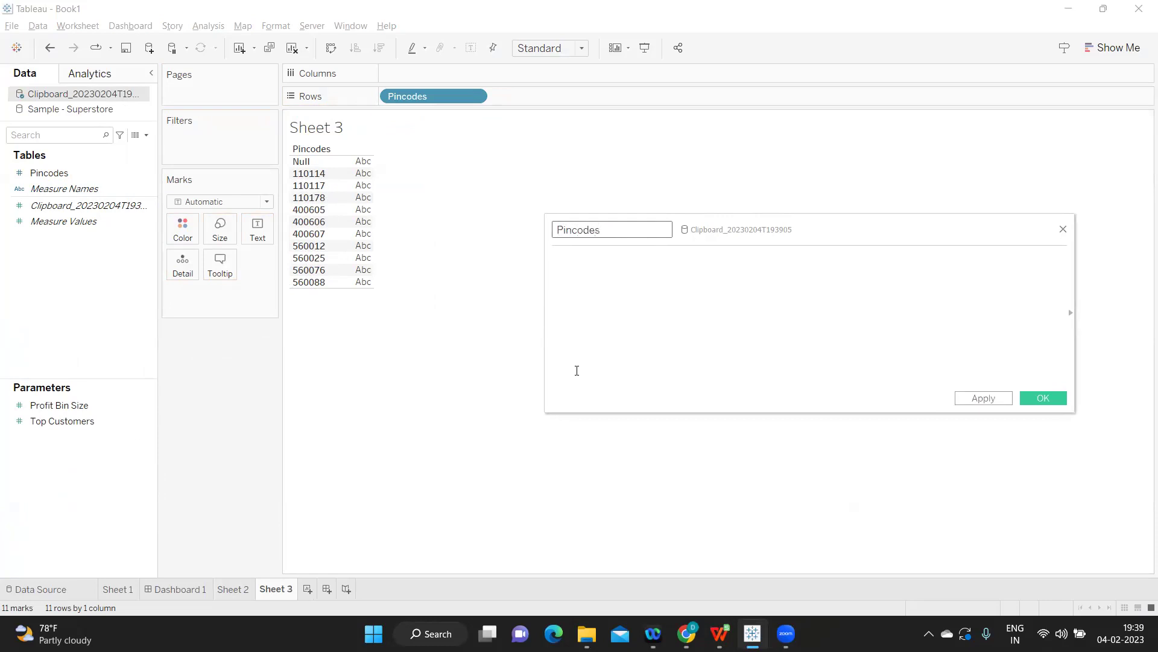
type(" -Name")
- Begin the formula with IF STARTSWITH([Pincodes],'56') using the autocomplete suggestions
left_click(577, 370)
type("IF")
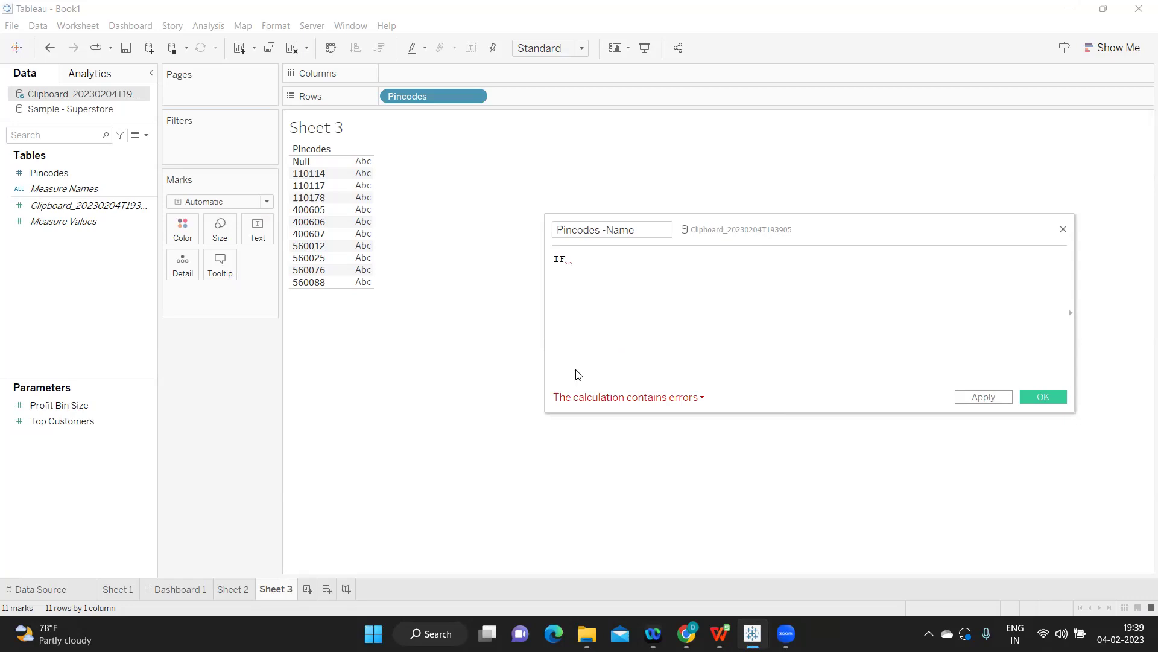
type(" pin")
key("BackSpace")
key("BackSpace")
key("BackSpace")
type("sta")
key("Return")
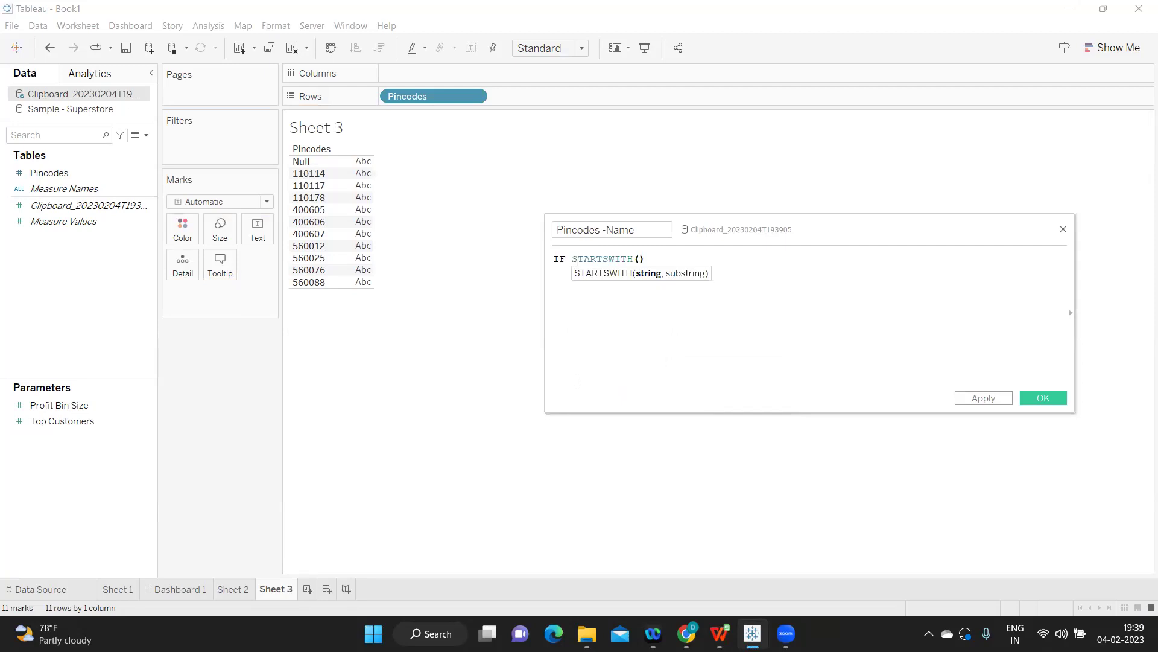
type("[pin")
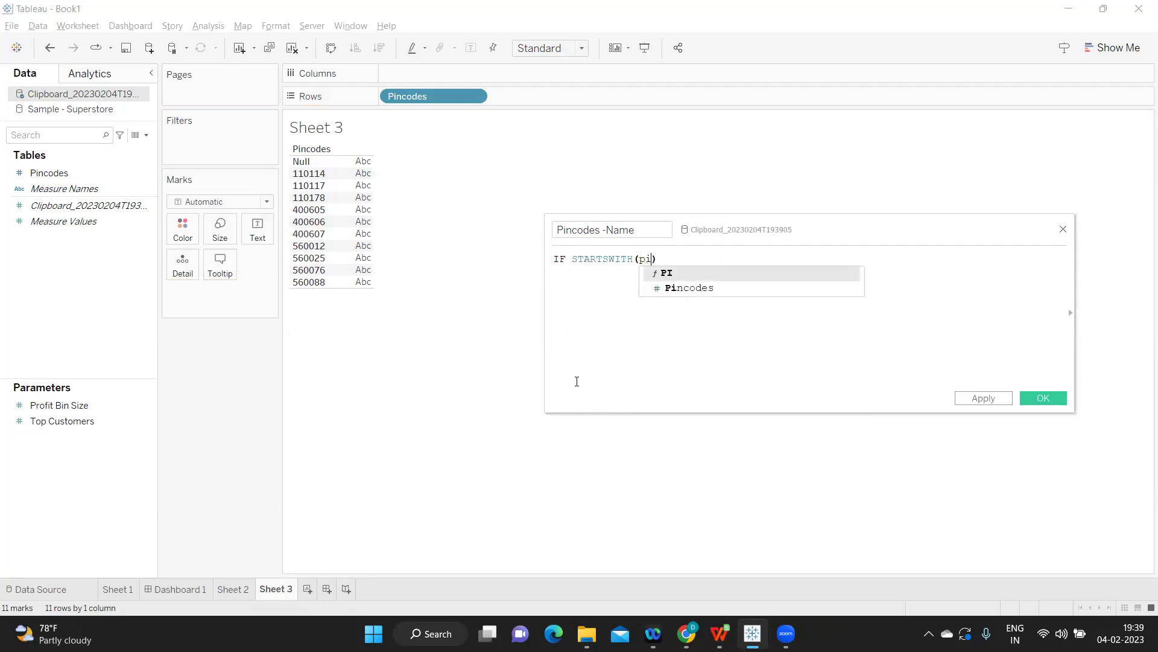
key("Return")
type(",")
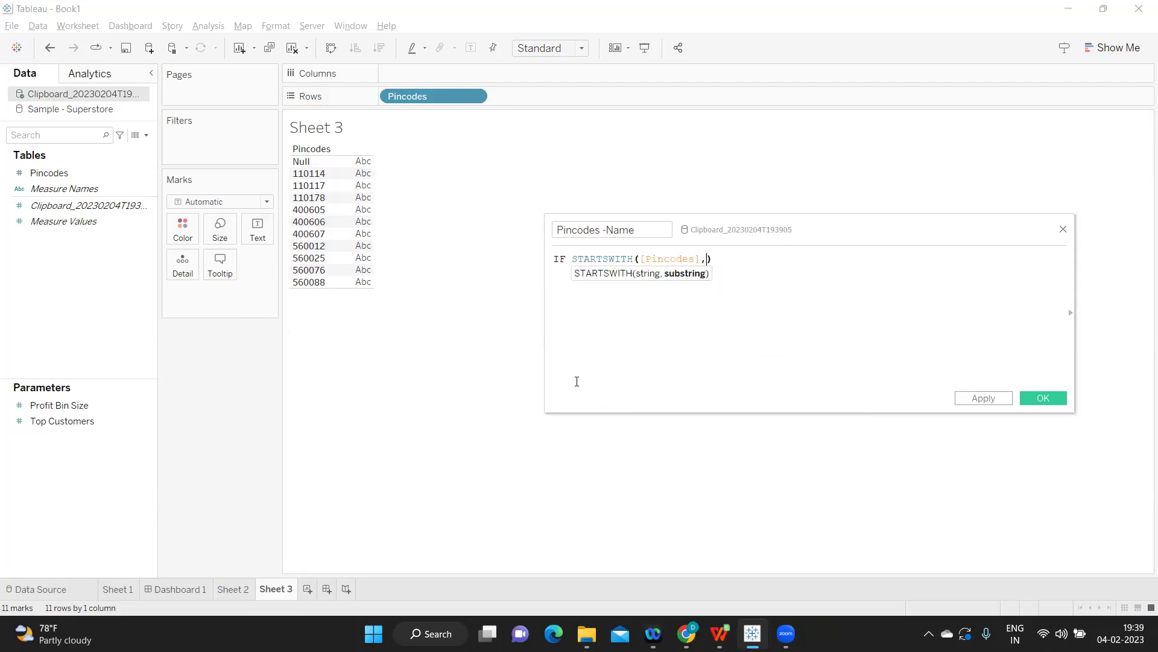
type("'56'")
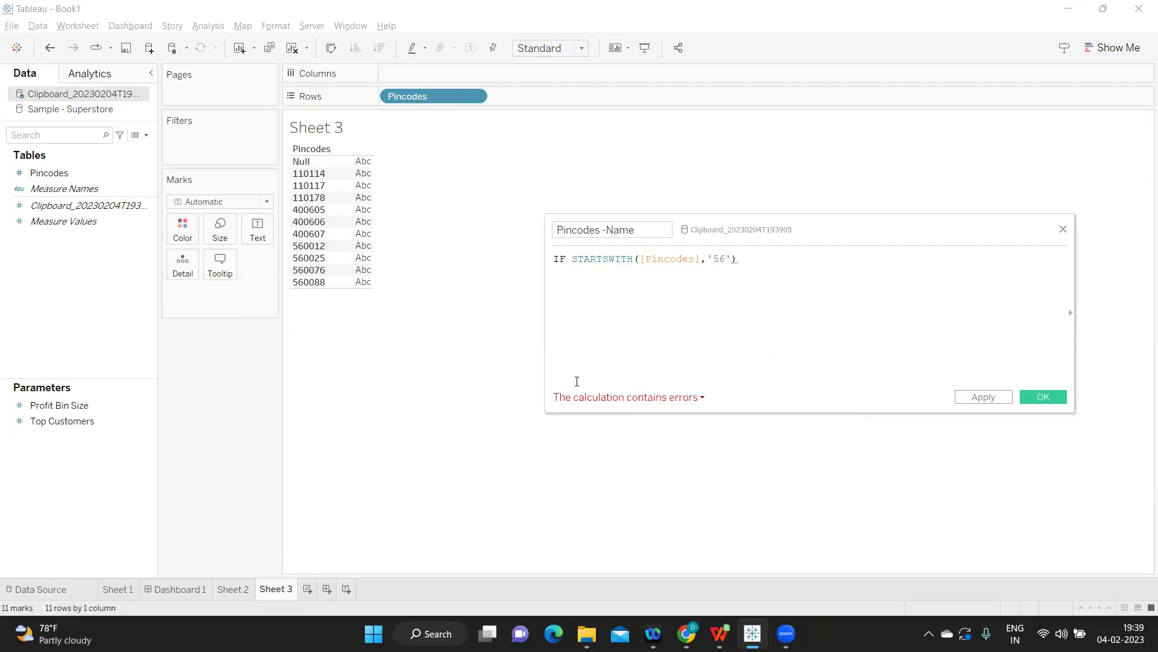
- Recheck the task in the spreadsheet, then append =TRUE to the STARTSWITH condition
key("alt+Tab")
left_click(421, 250)
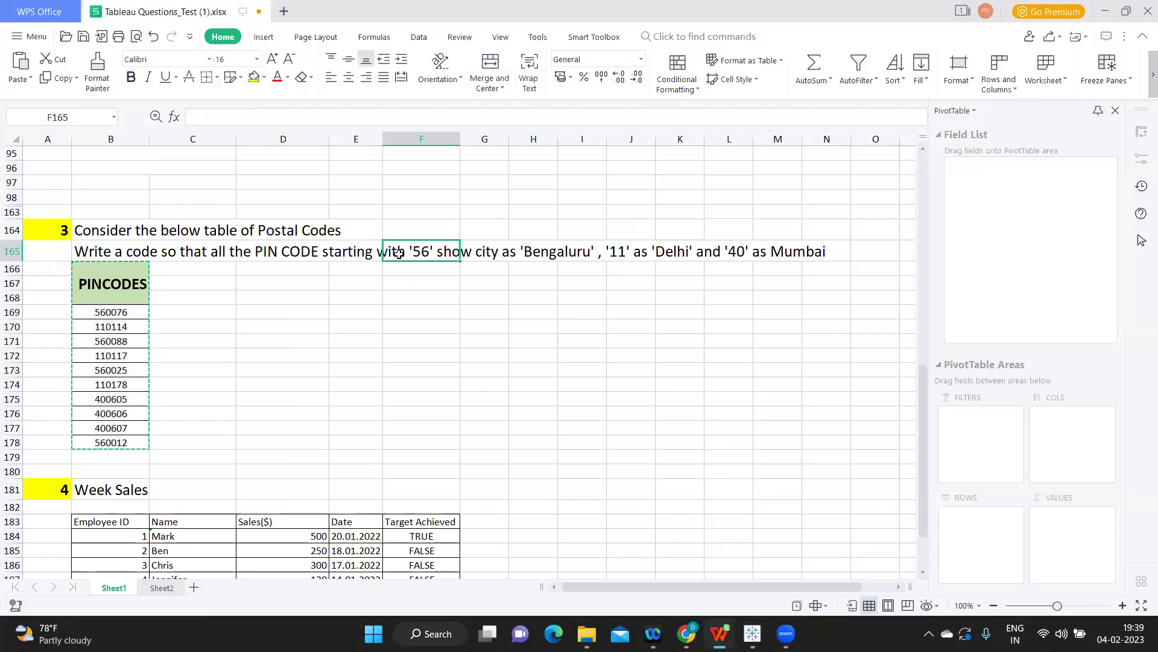
key("alt+Tab")
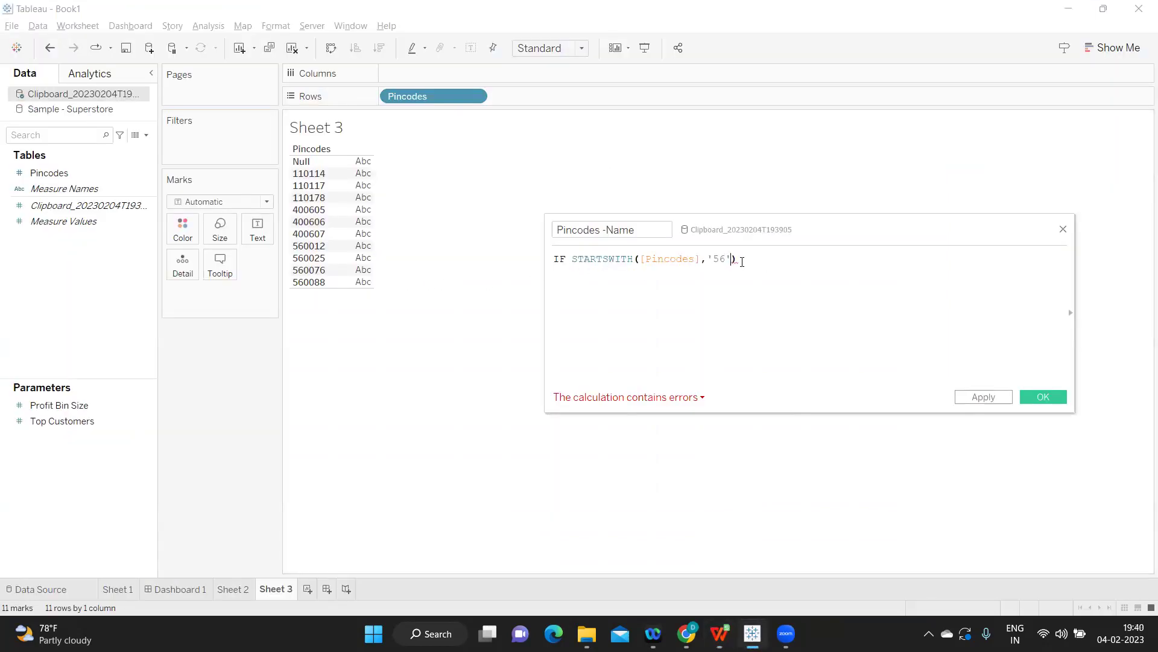
left_click_drag(569, 260, 727, 273)
left_click(726, 272)
double_click(669, 259)
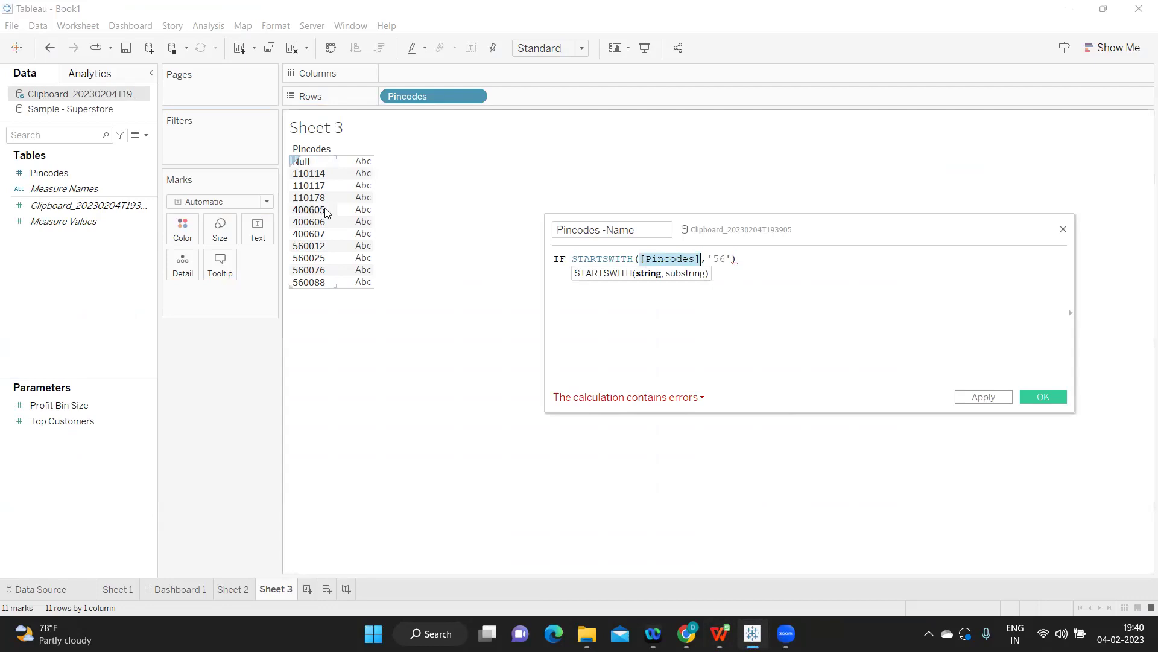
left_click_drag(713, 259, 726, 258)
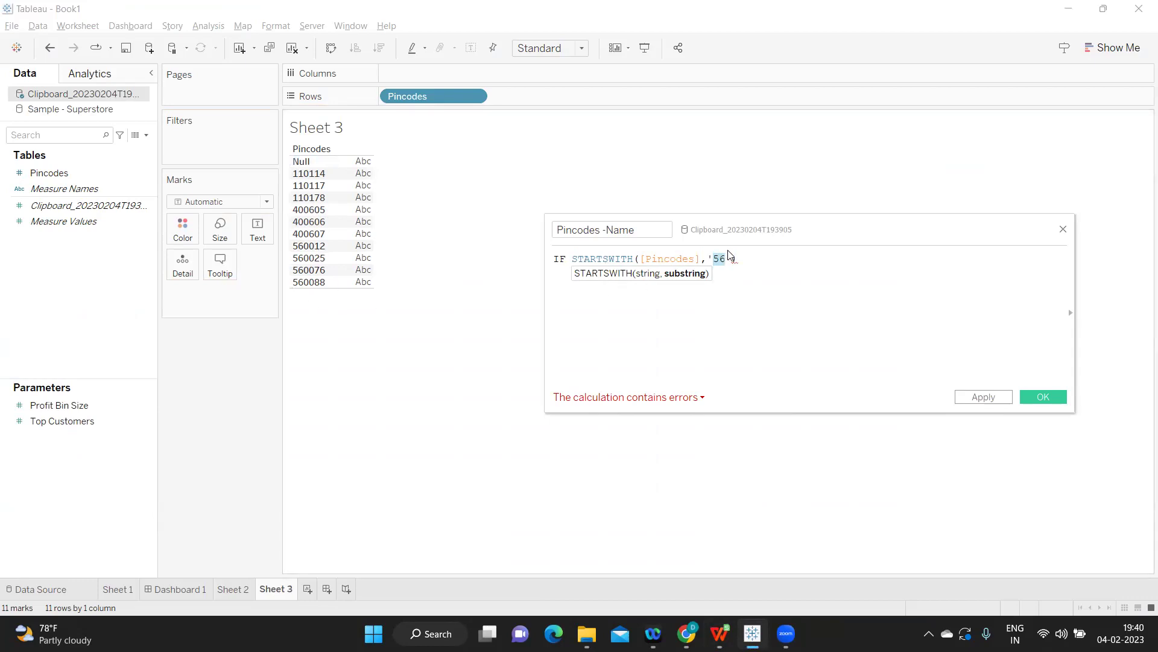
left_click(742, 261)
type("=TRUE")
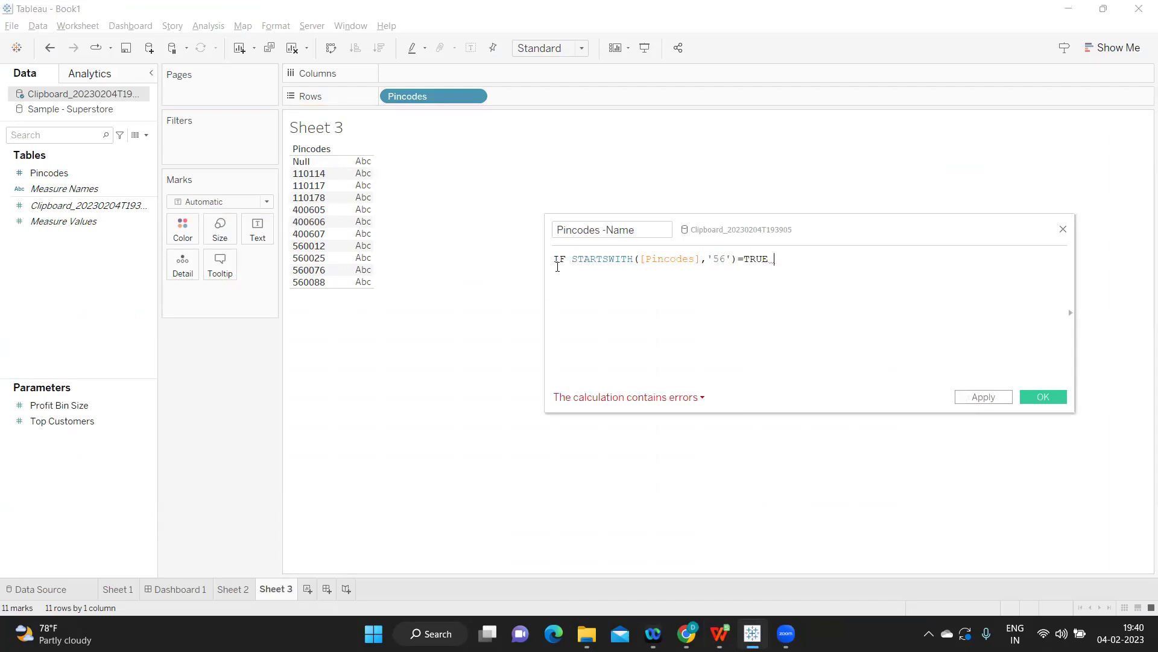
- Complete the statement with THEN "Banglore" END
left_click_drag(571, 261, 734, 262)
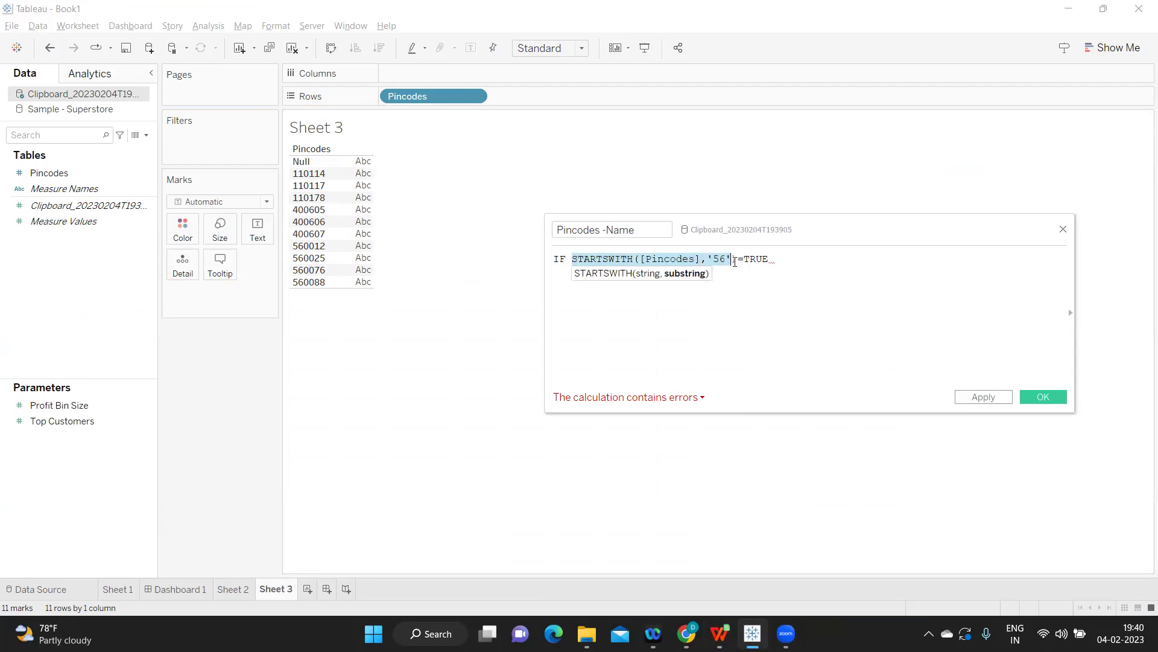
left_click(789, 257)
type("TH")
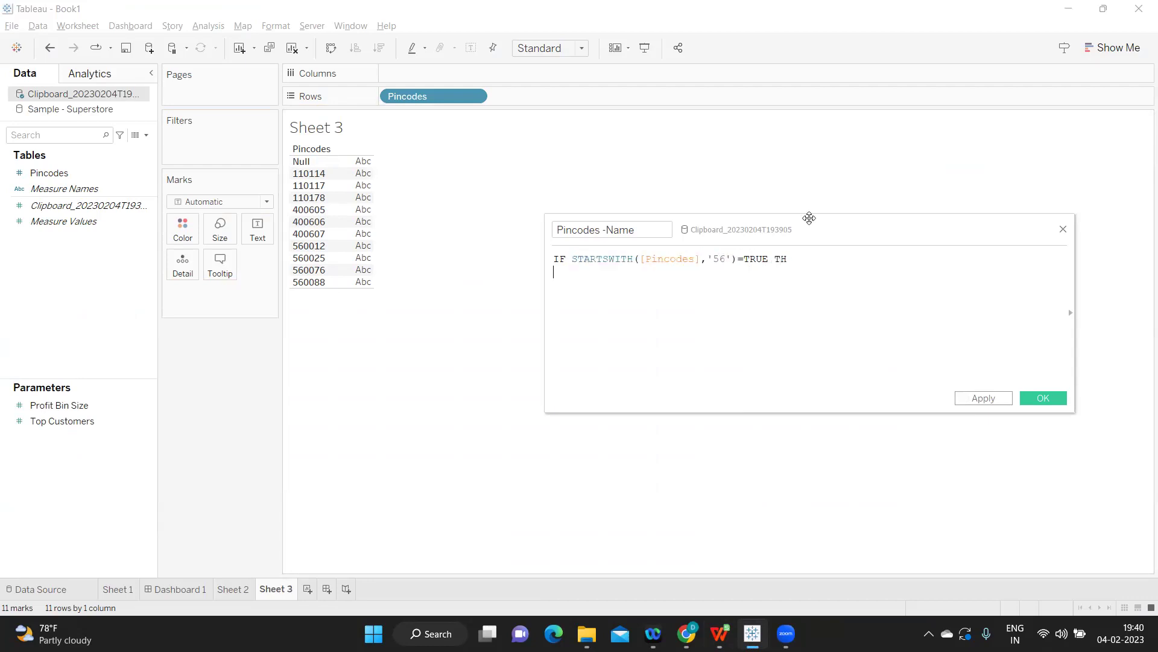
type("EN \"Banllore\" end")
key("Return")
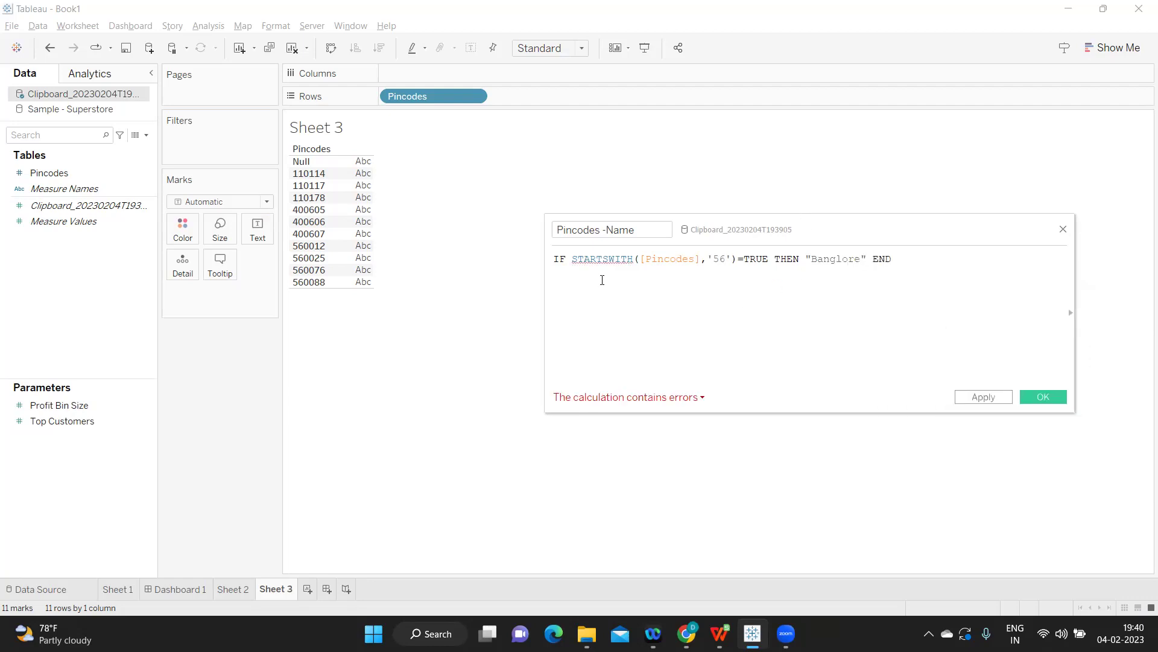
- Review the calculation's error details and place the cursor just before [Pincodes]
mouse_move(608, 263)
left_click(625, 397)
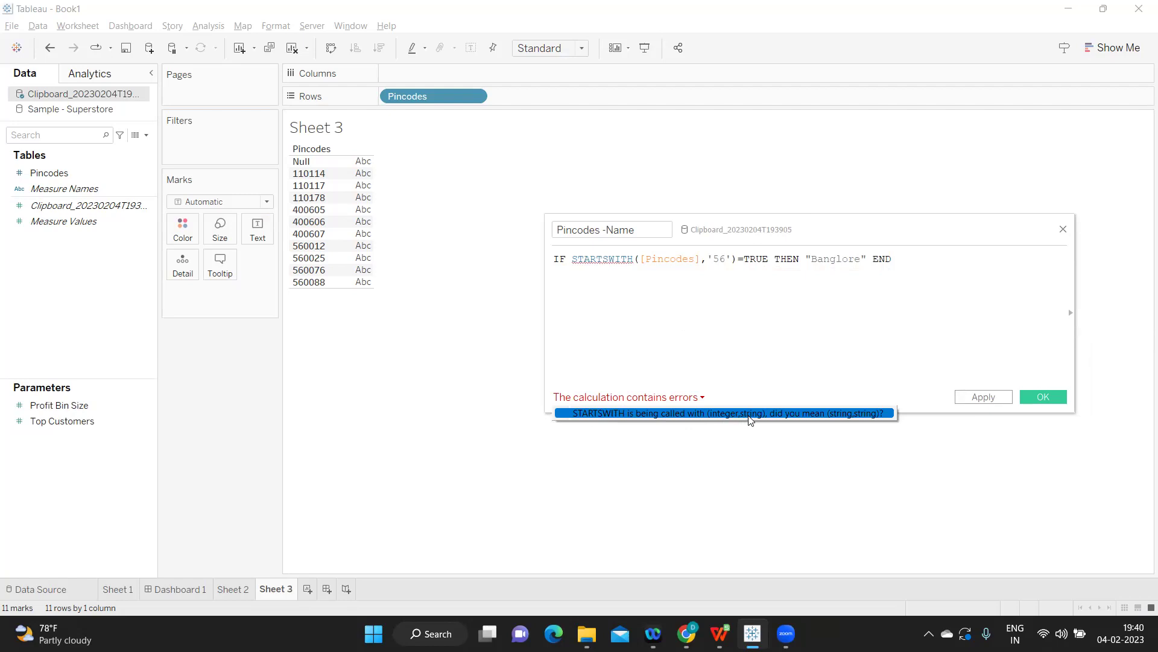
left_click(594, 333)
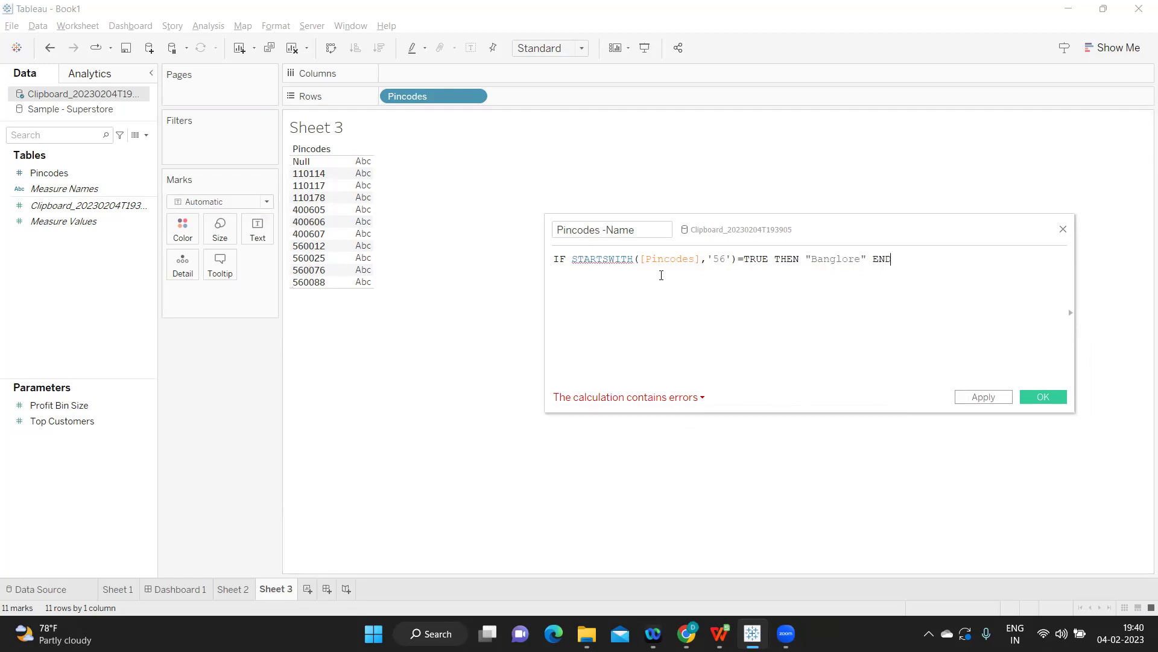
left_click(641, 261)
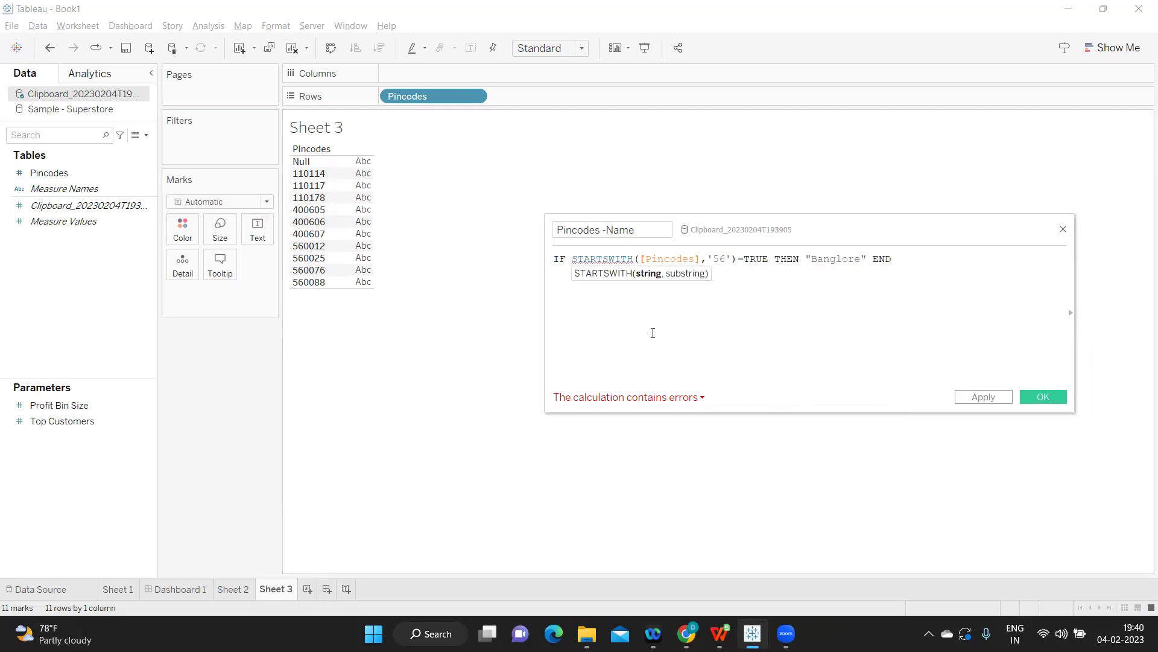
- Wrap [Pincodes] in STR() and apply the now-valid calculation
type("STR")
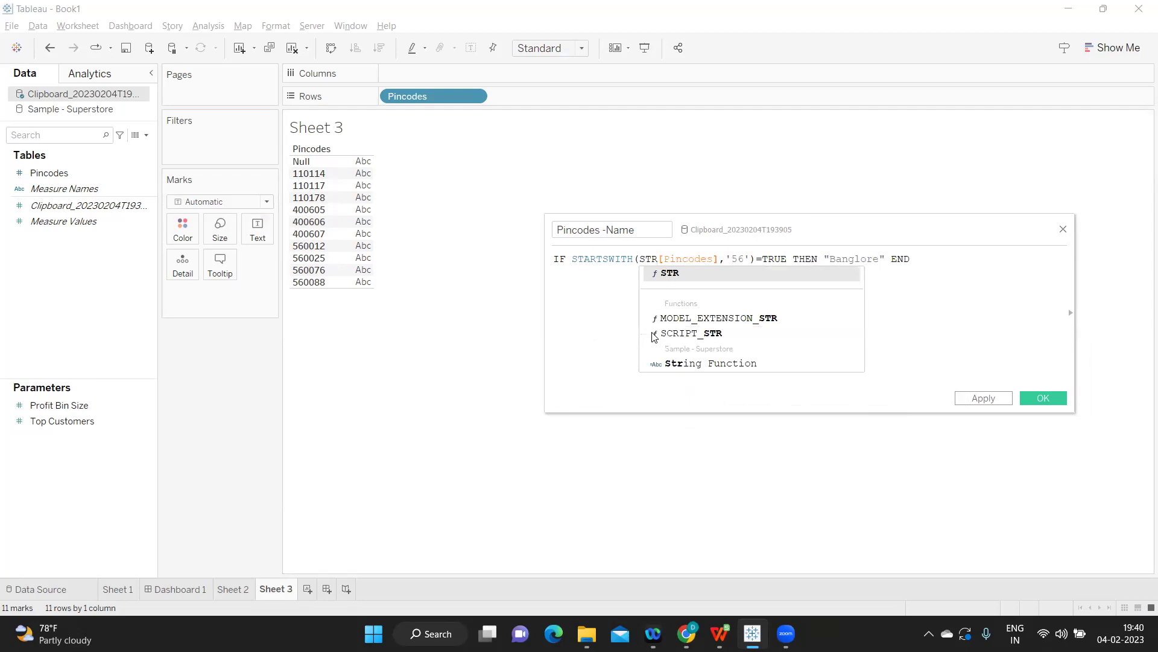
type("(")
key("Right")
key("Right")
key("Right")
key("Right")
key("Right")
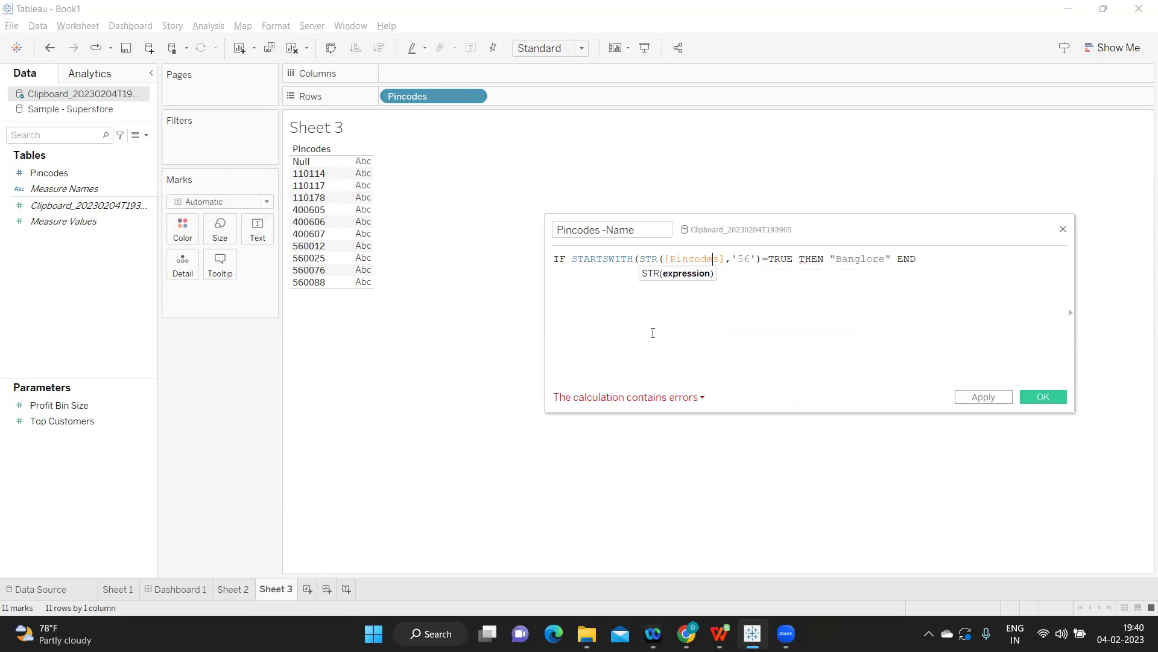
type(")")
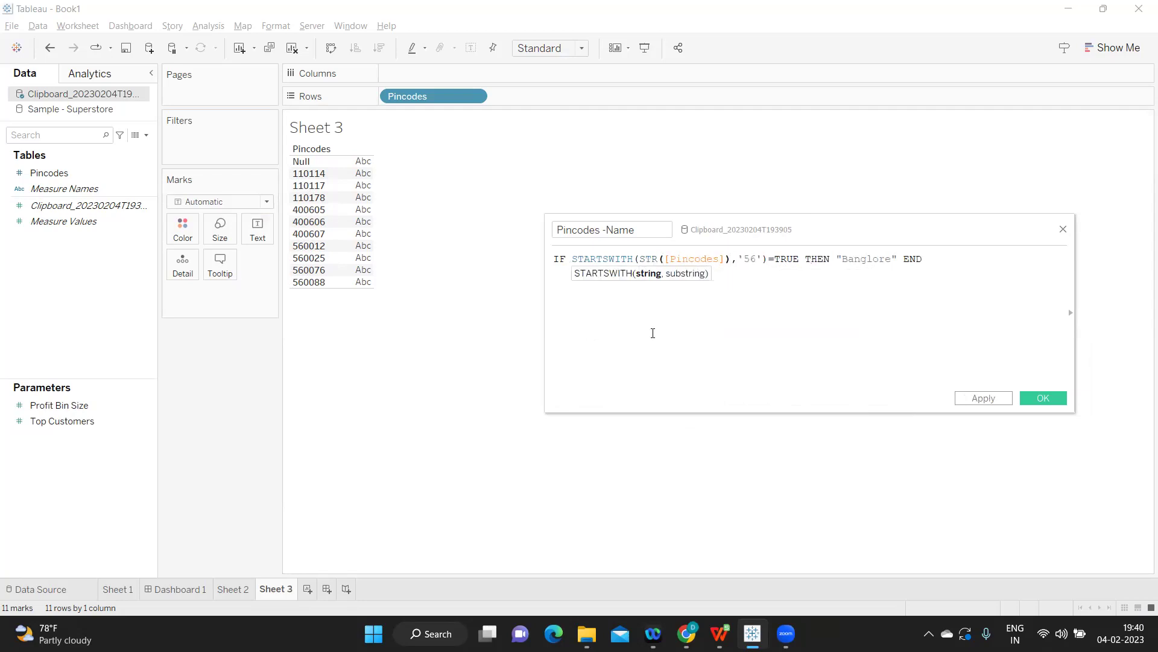
left_click(981, 398)
- Put Pincodes -Name on Marks Text, widen the column, and select the condition through END
left_click_drag(64, 187, 258, 232)
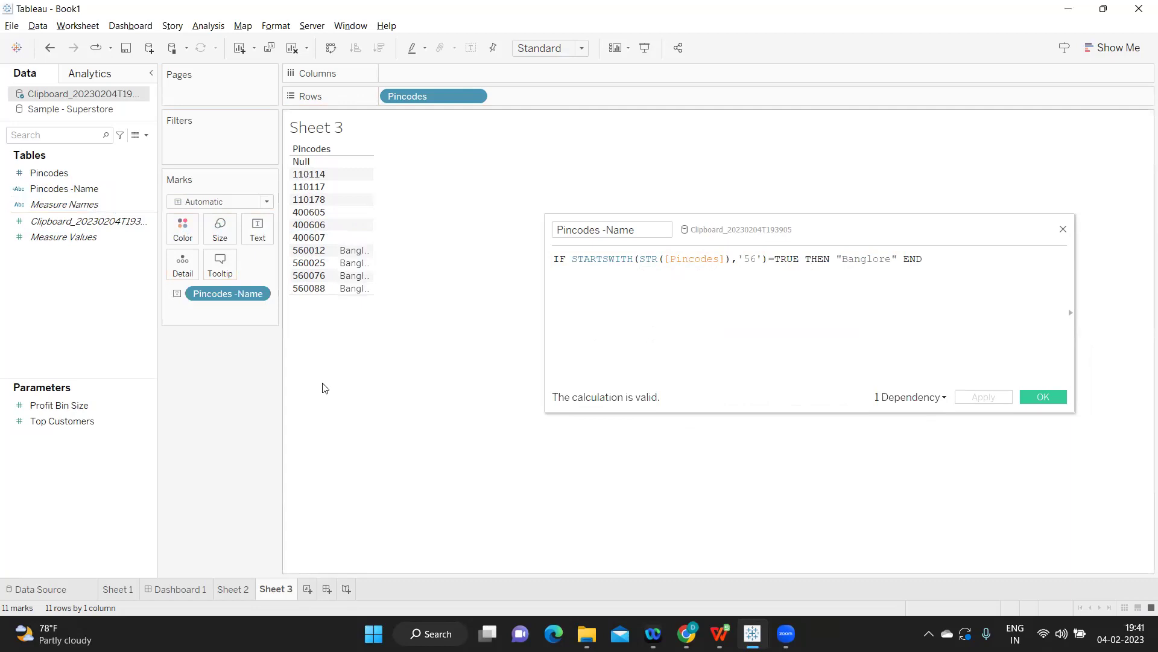
left_click_drag(400, 233, 407, 235)
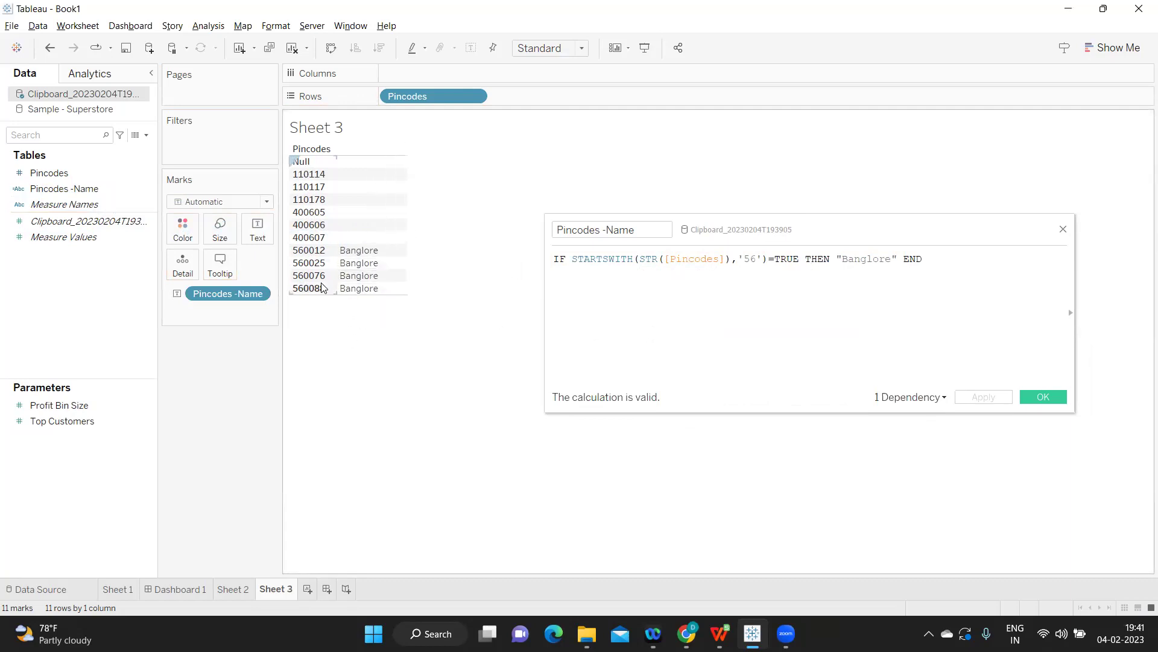
mouse_move(344, 292)
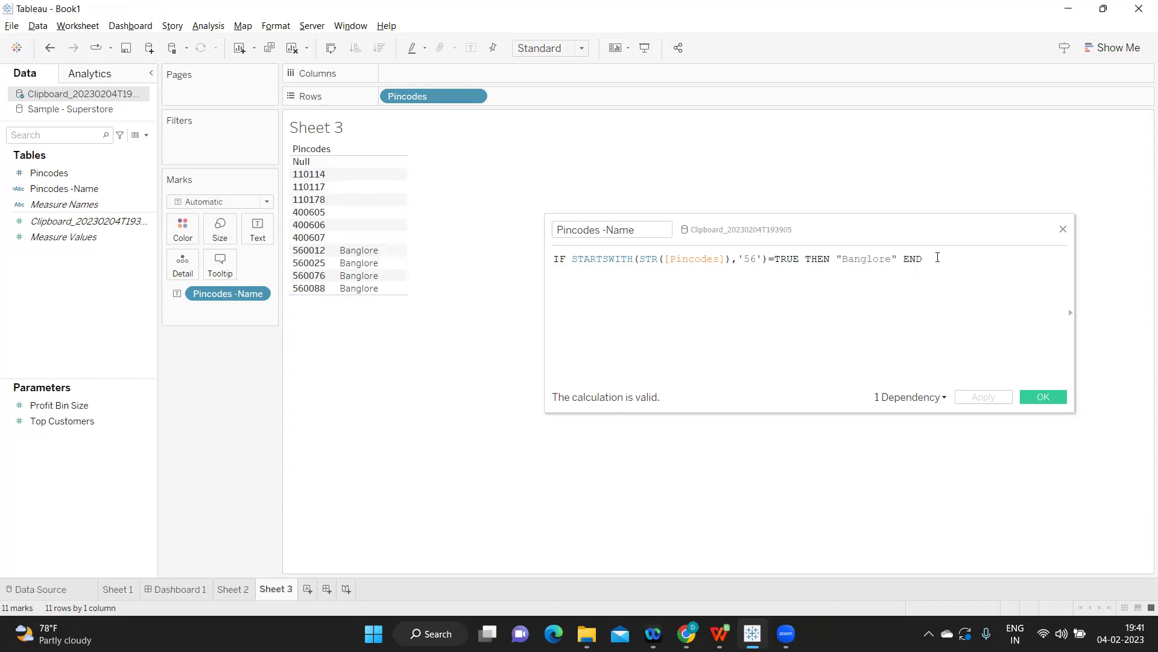
left_click_drag(935, 258, 576, 247)
key("ctrl+c")
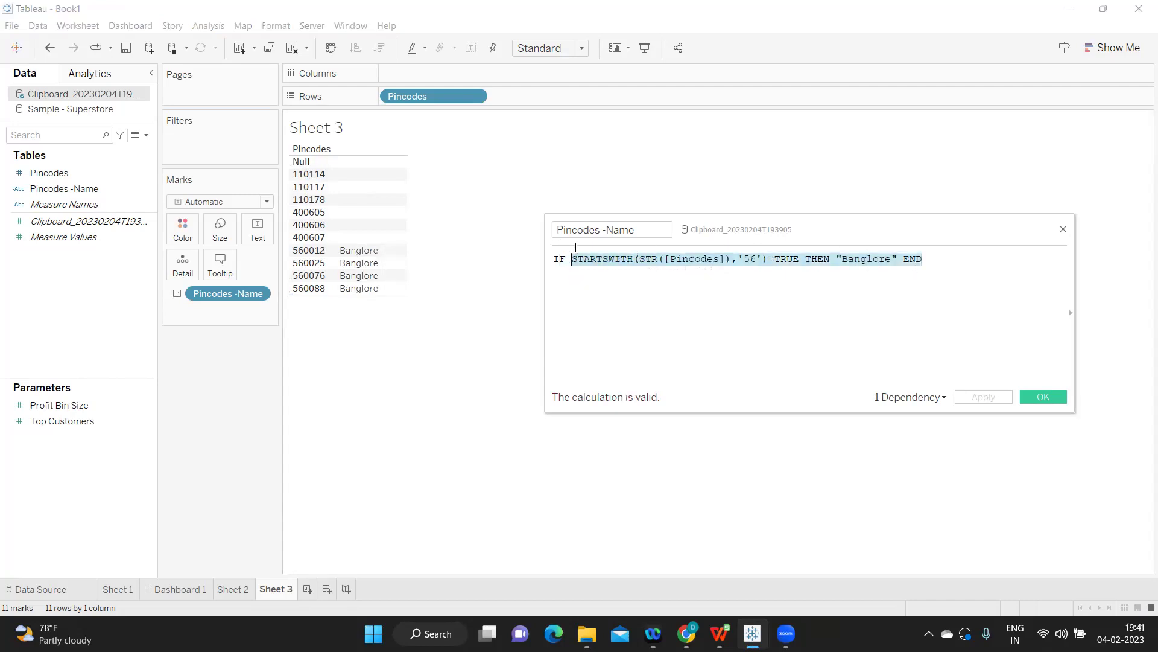
- Paste the condition on a second line as ELSEIF, removing the first line's END
left_click(958, 262)
key("Return")
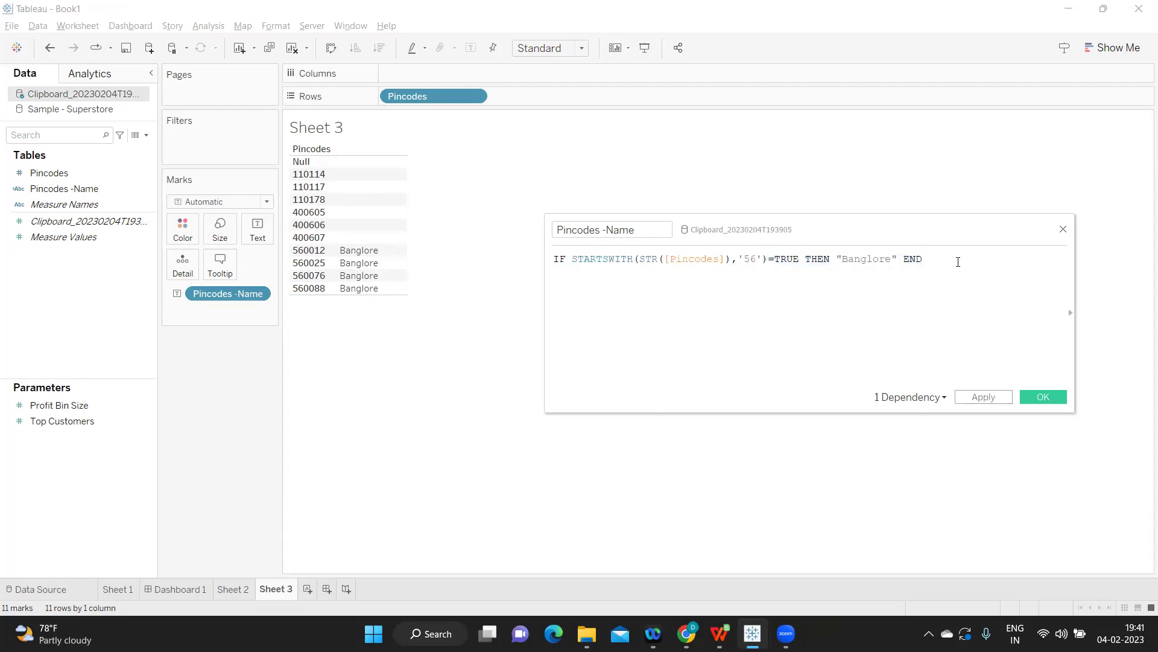
key("ctrl+v")
double_click(918, 259)
key("BackSpace")
left_click(556, 272)
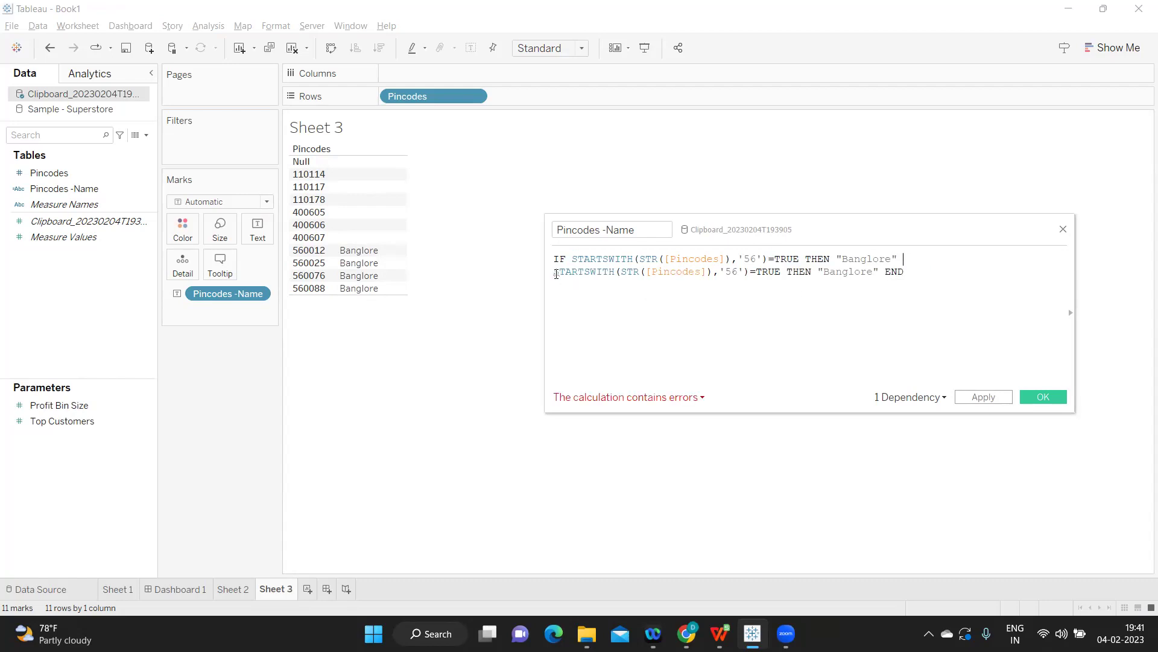
type("ELSE")
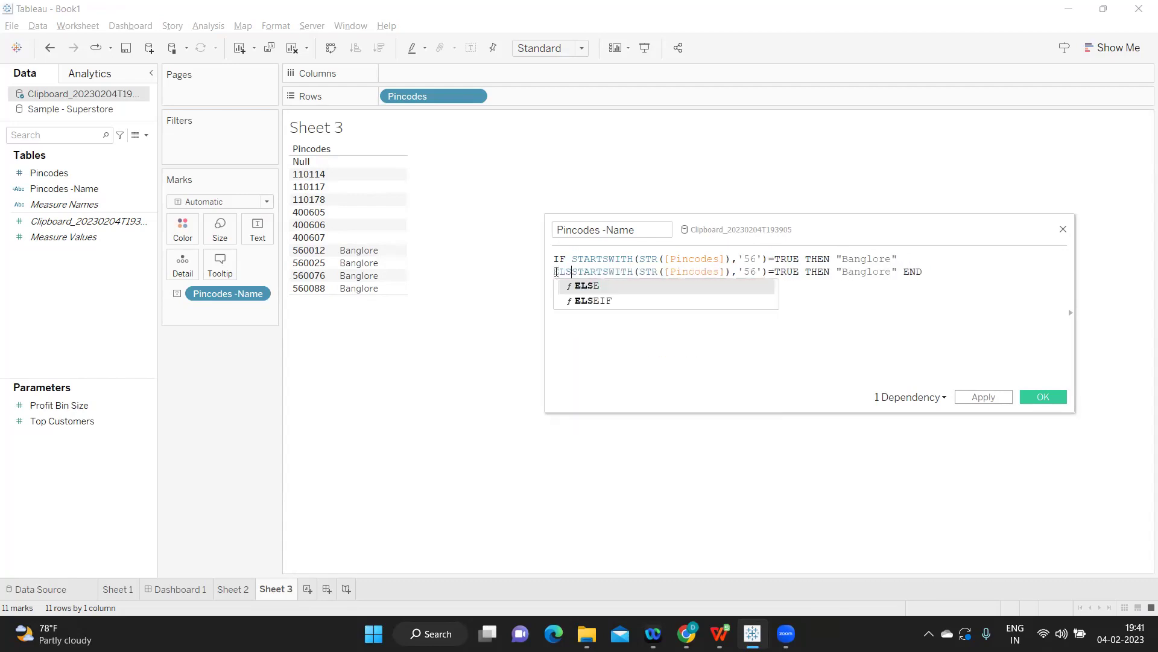
type("IF")
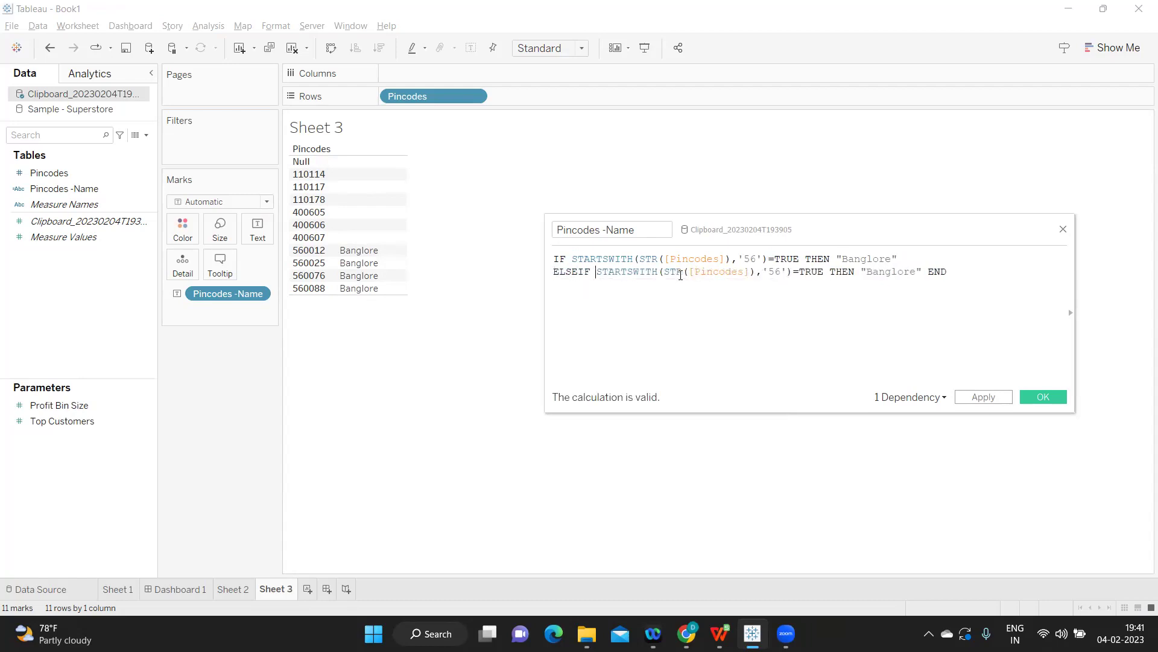
key("alt+Tab")
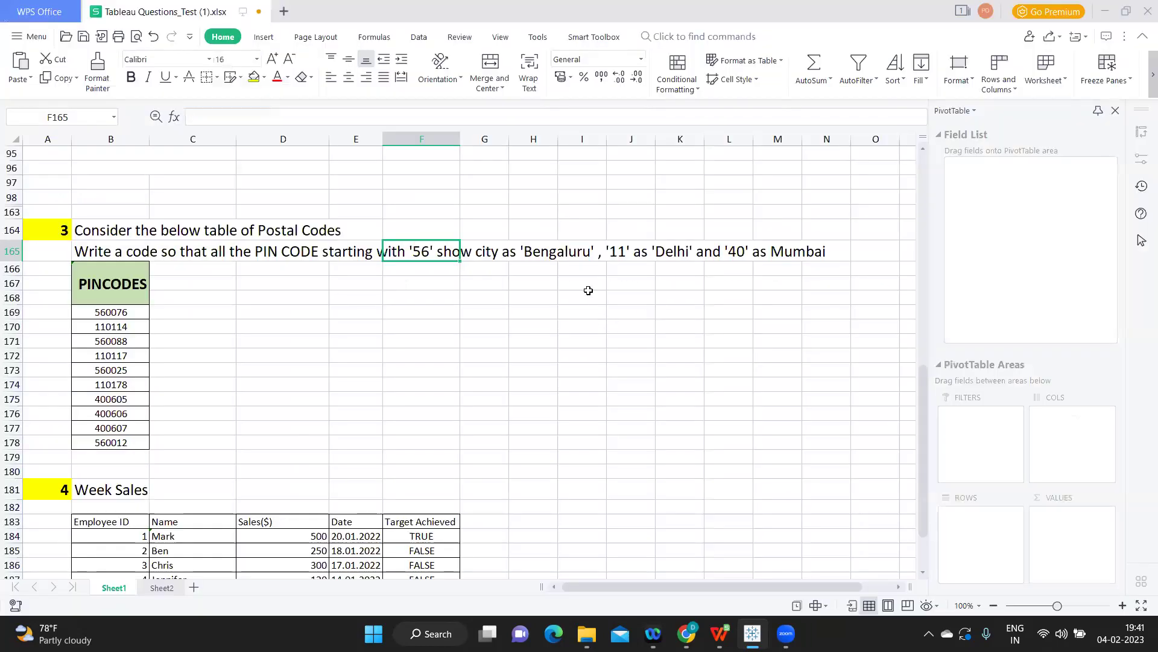
- Check the '11' to Delhi requirement in the spreadsheet, then select '56' on the ELSEIF line
left_click(614, 253)
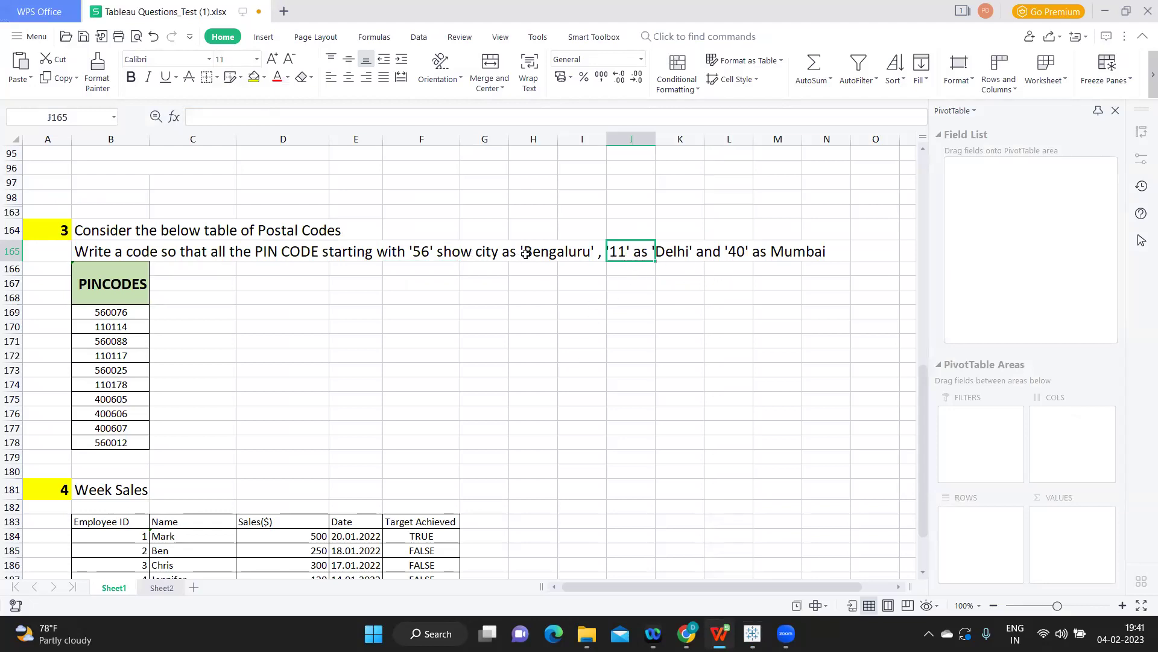
key("alt+Tab")
double_click(776, 272)
- Make the ELSEIF branch test '11' and return "Delhi", then apply it
type("11")
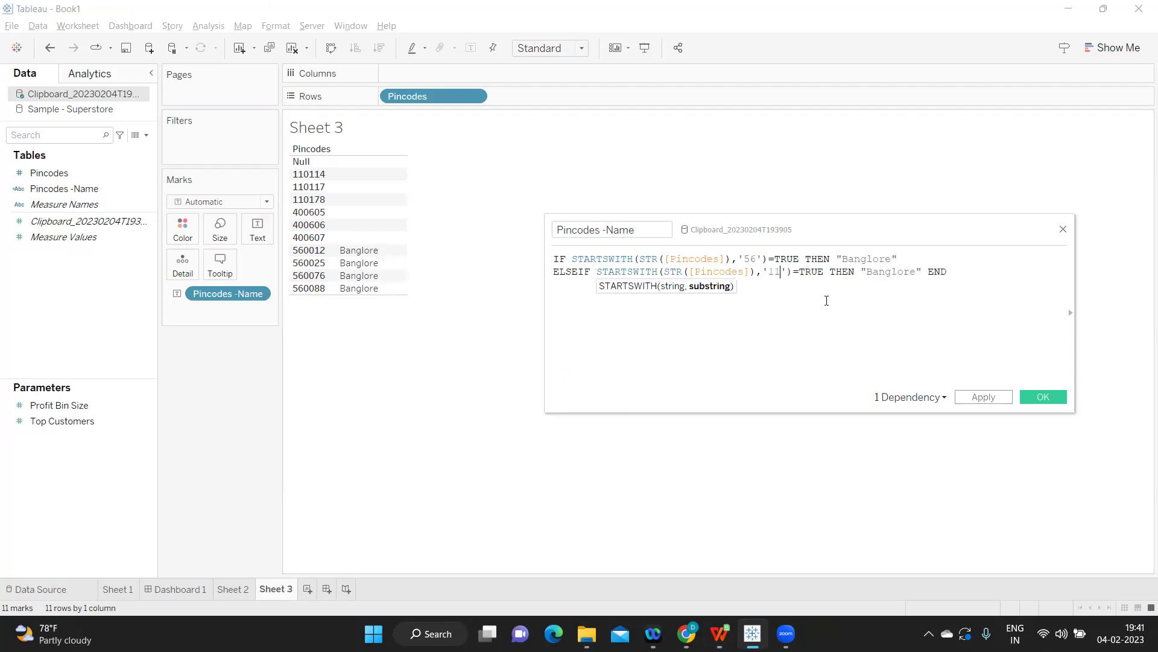
double_click(871, 272)
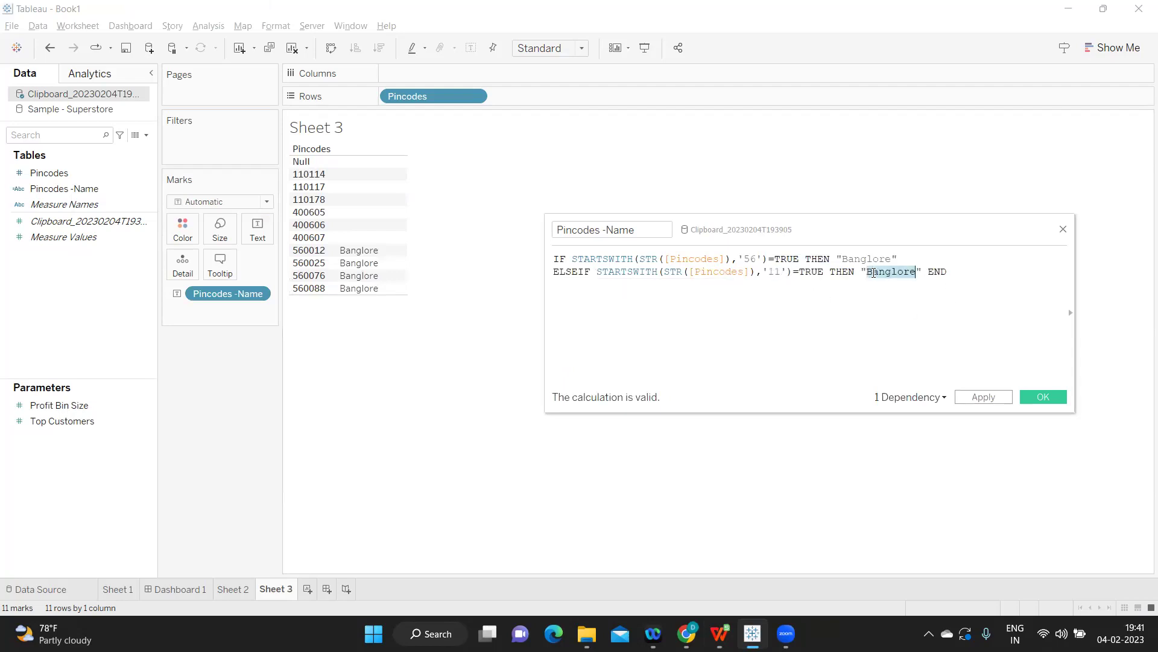
type("dELHI")
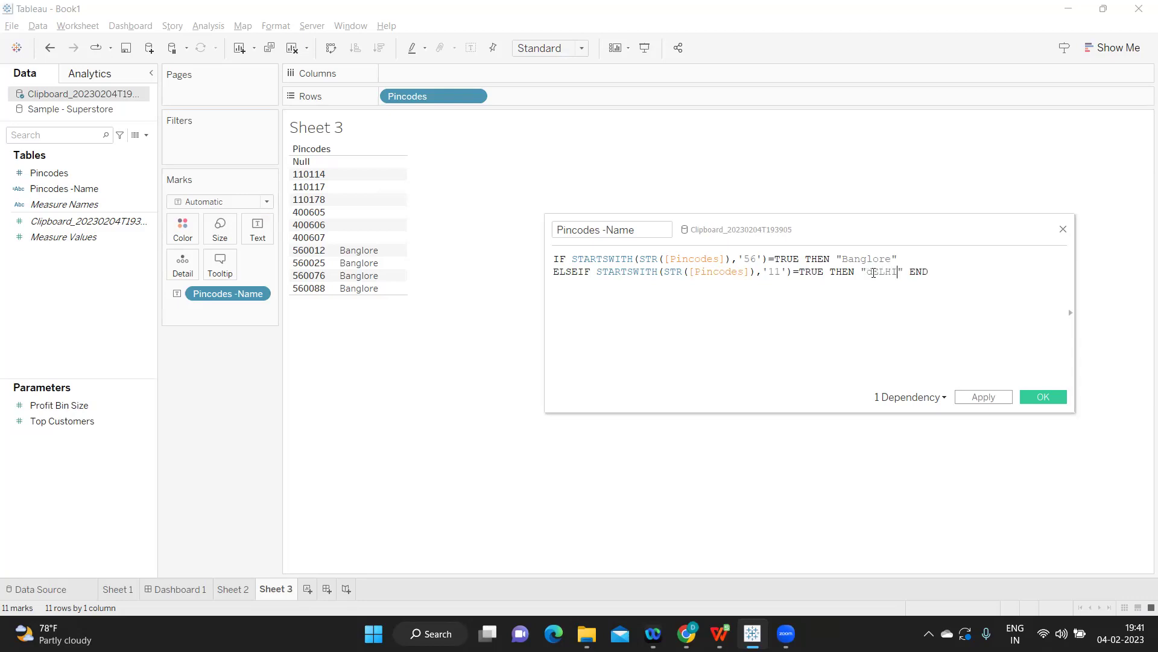
key("BackSpace")
key("BackSpace")
key("BackSpace")
key("BackSpace")
key("BackSpace")
type("dE")
key("BackSpace")
key("BackSpace")
type("Delhi")
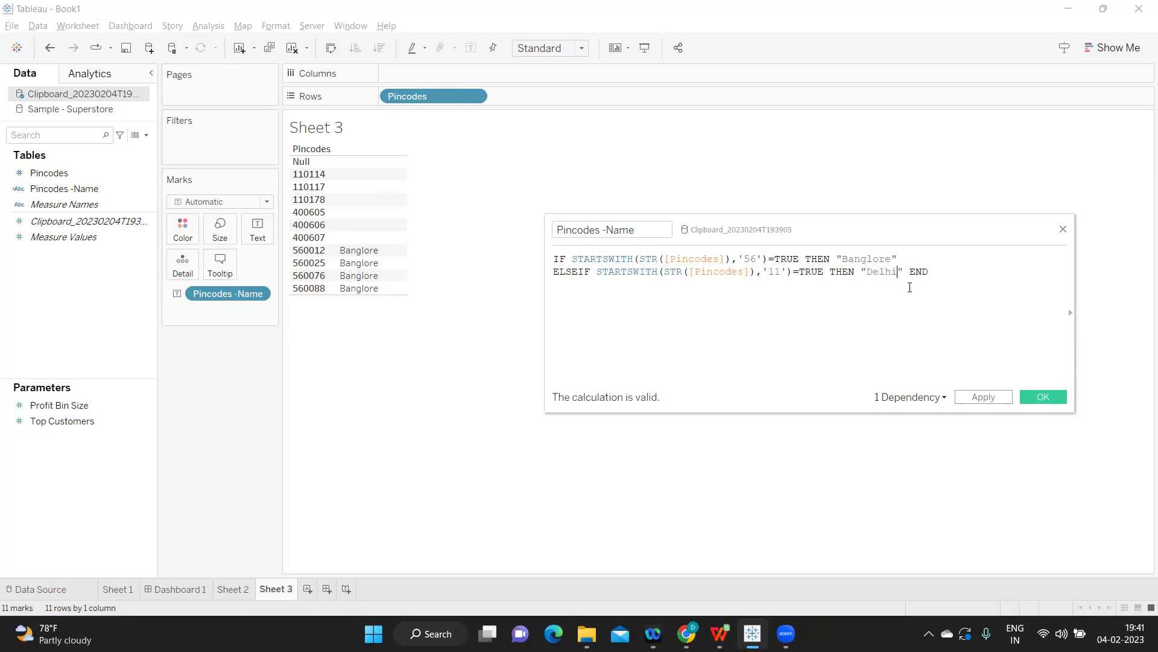
left_click(972, 401)
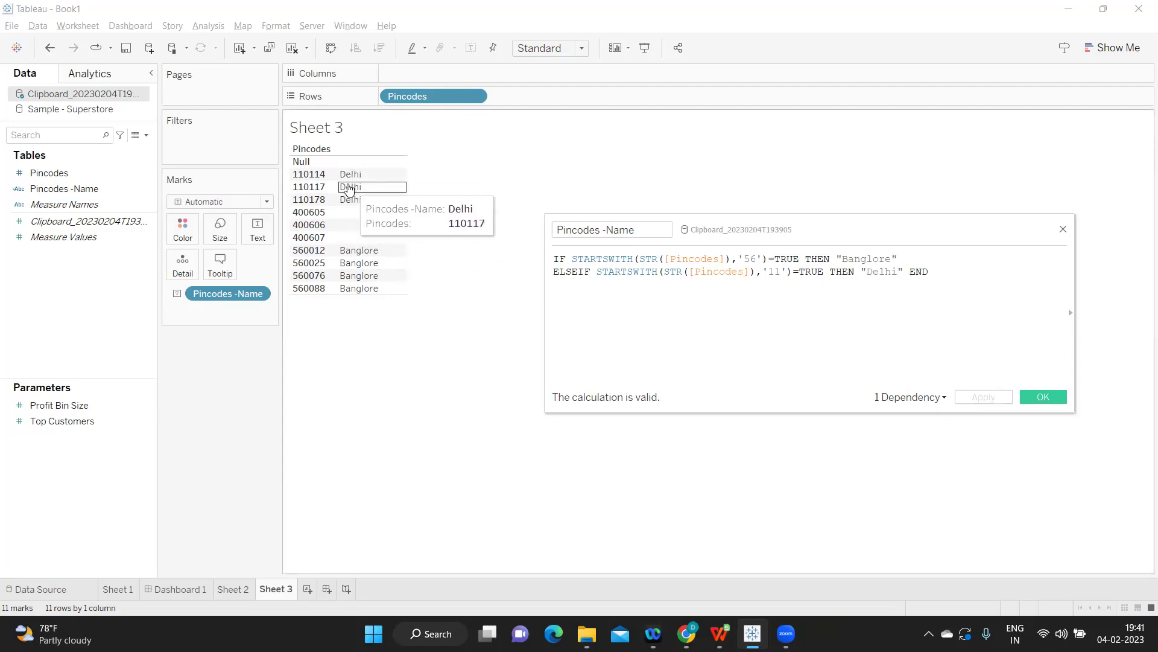
- Review both formula lines and place the cursor after END on line two
left_click_drag(948, 272, 540, 244)
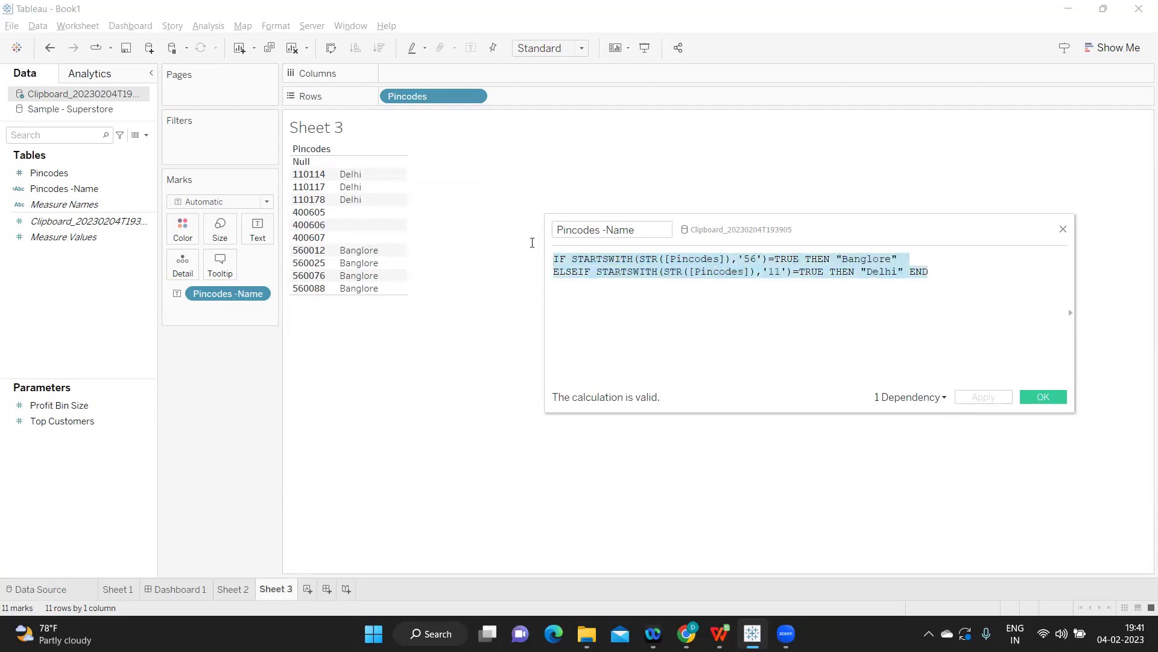
left_click(564, 266)
left_click_drag(555, 259, 946, 261)
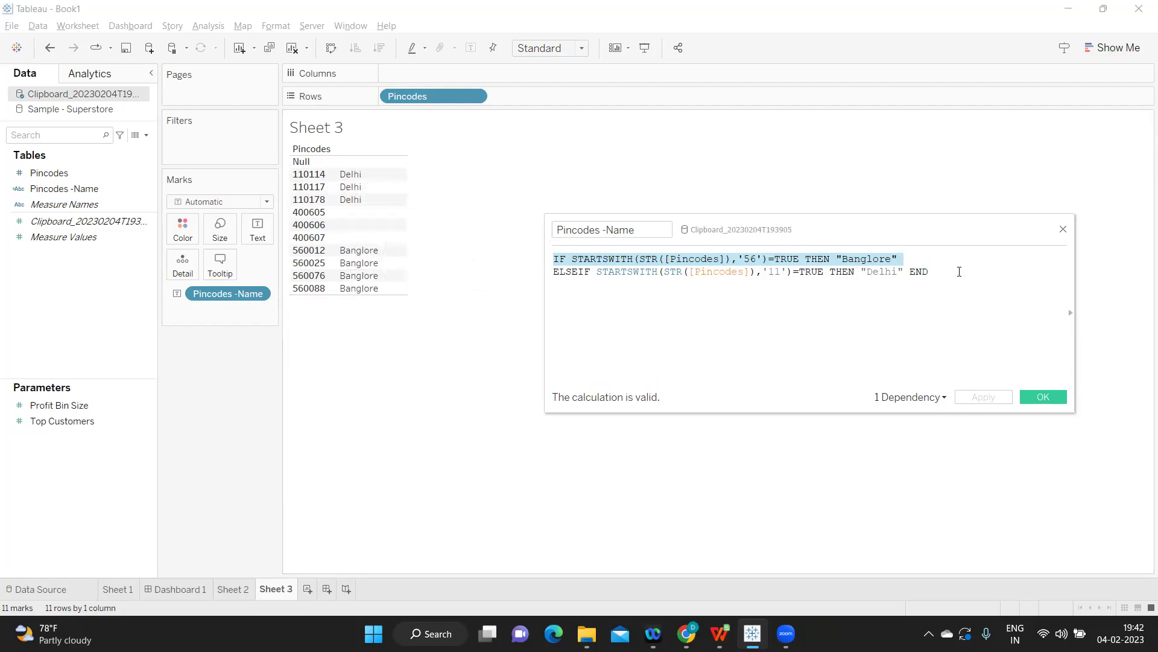
left_click_drag(948, 276, 544, 269)
key("ctrl+c")
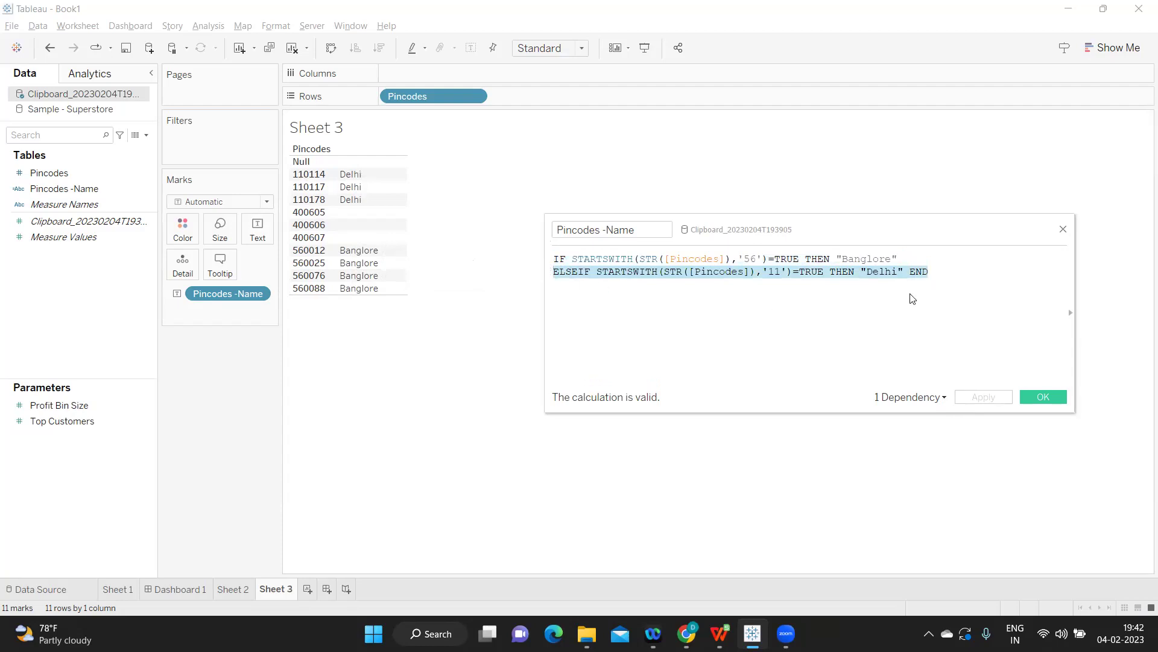
left_click(943, 271)
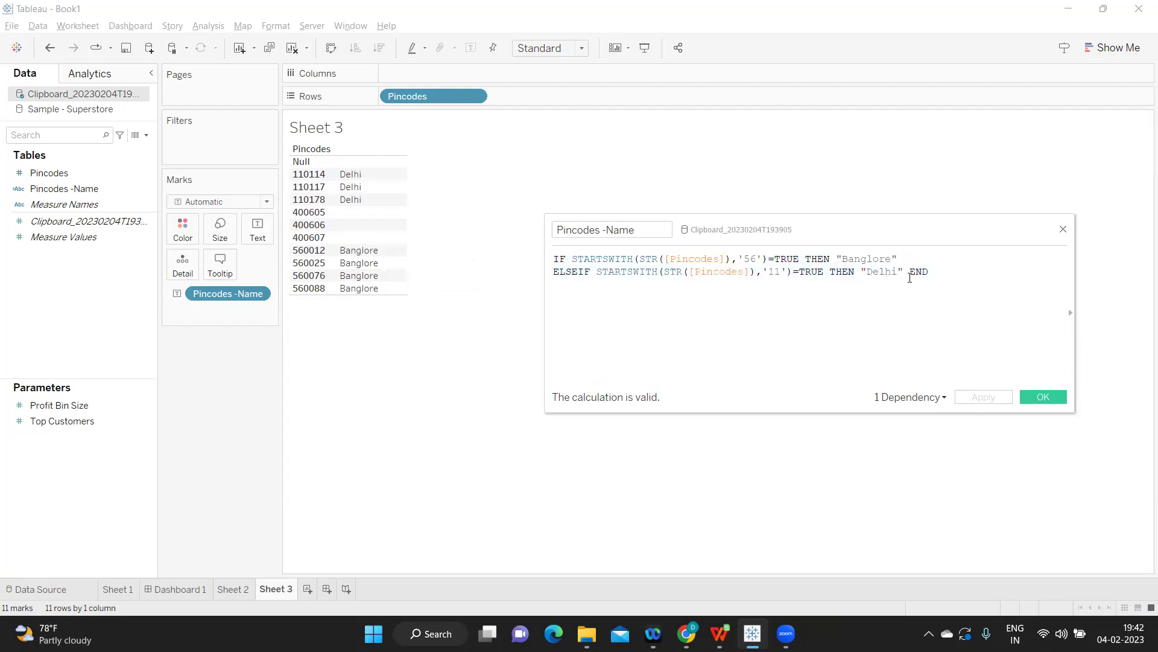
- Move END onto its own line and paste a copy of the ELSEIF line above it
left_click(910, 278)
key("Return")
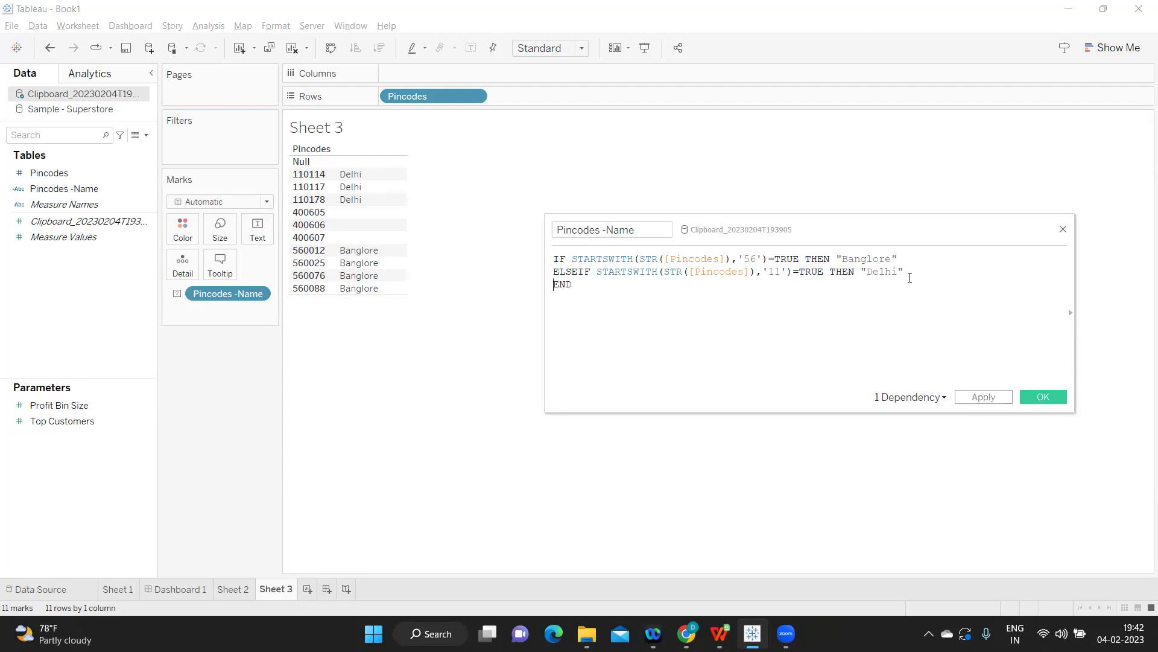
key("Return")
key("ctrl+v")
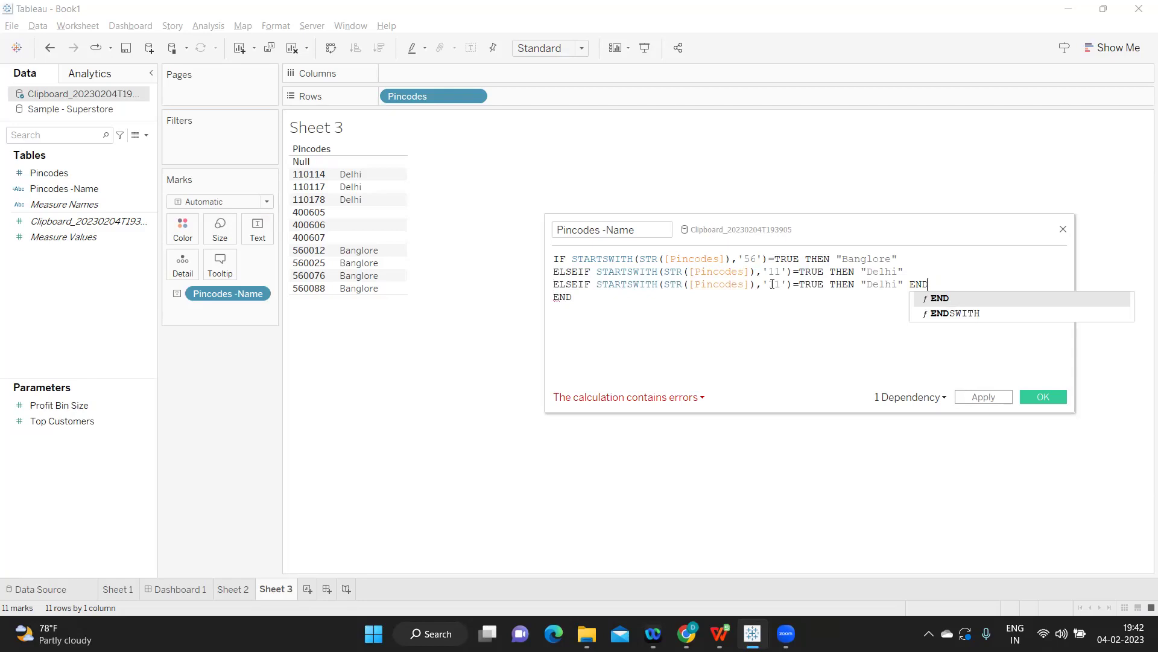
key("alt+Tab")
key("alt+Tab")
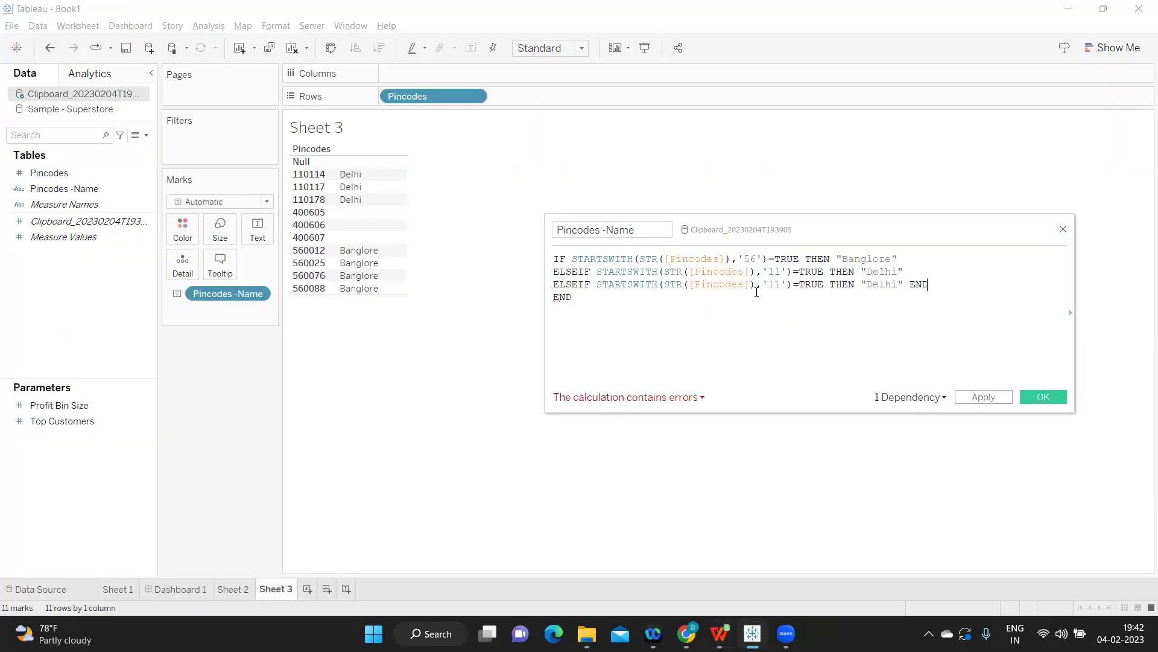
- Change the third line to '40' returning "Mumbai", delete its extra END, and apply
left_click_drag(771, 283, 777, 285)
type("40")
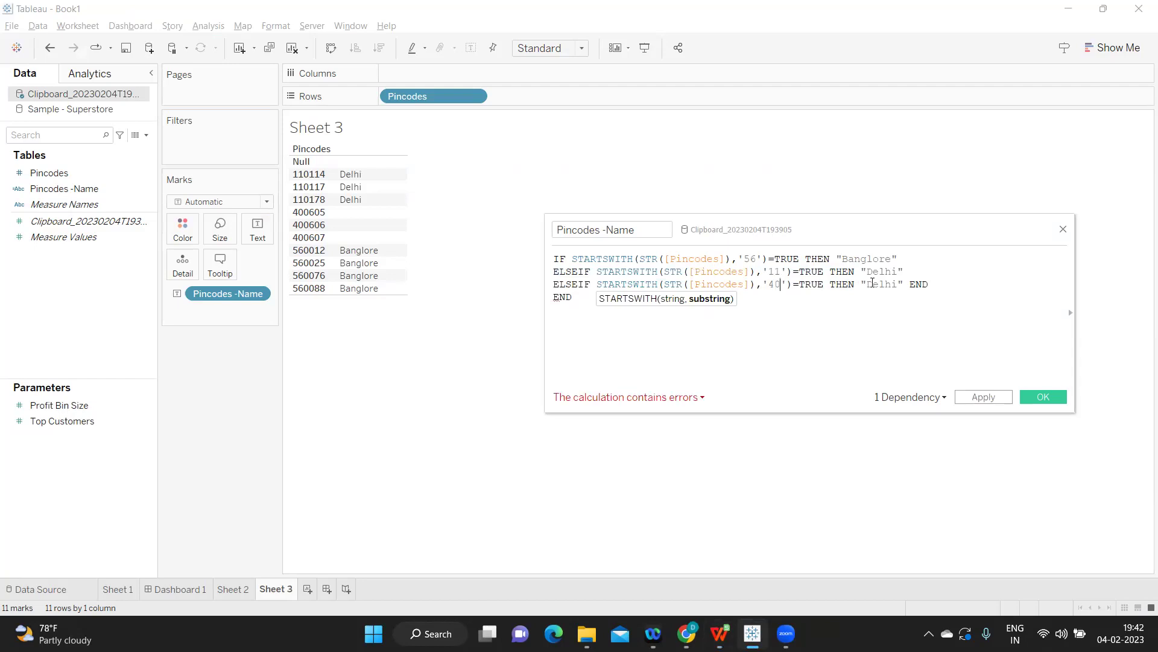
double_click(873, 282)
type("Mu")
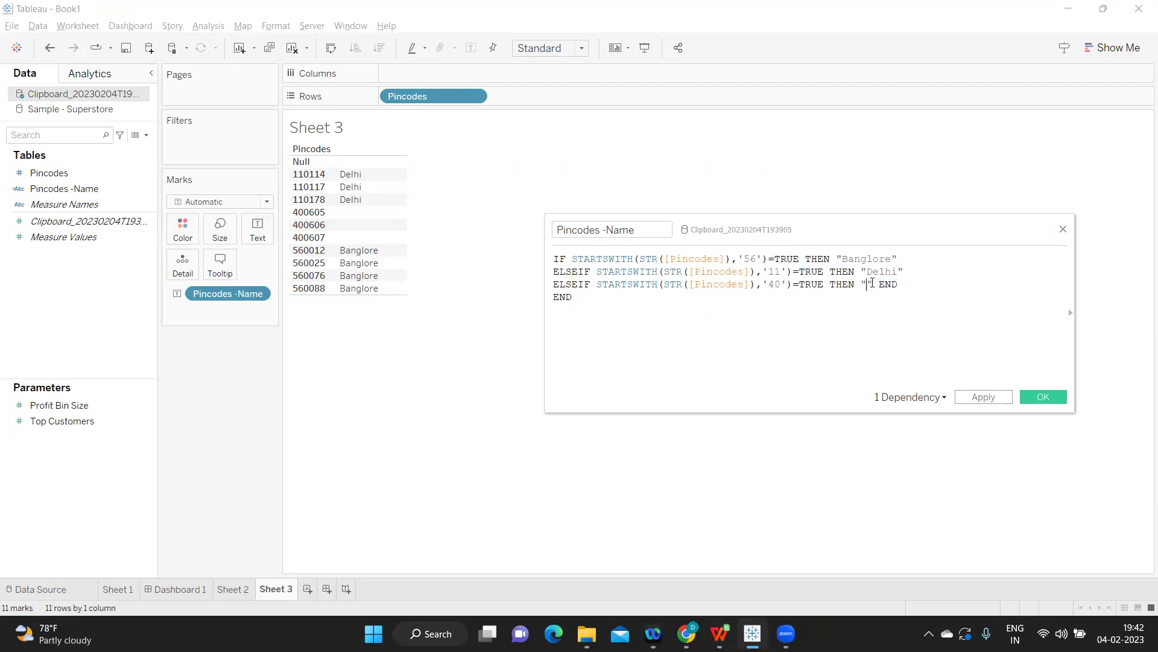
type("mbai")
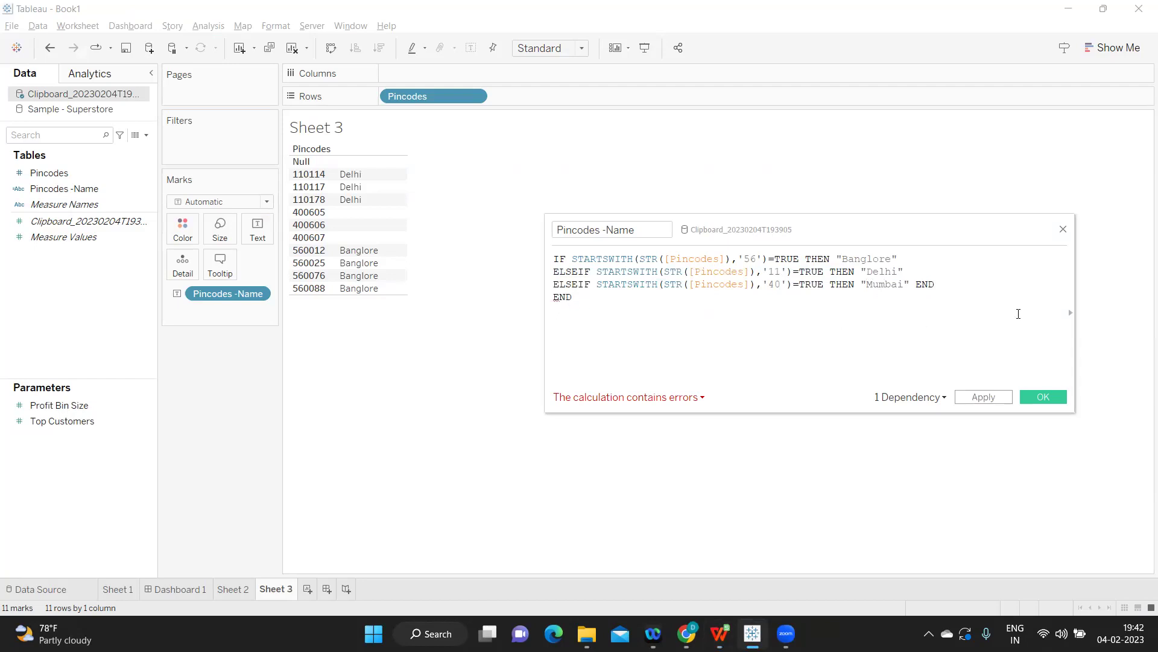
left_click_drag(909, 283, 554, 272)
left_click(580, 310)
double_click(931, 286)
key("BackSpace")
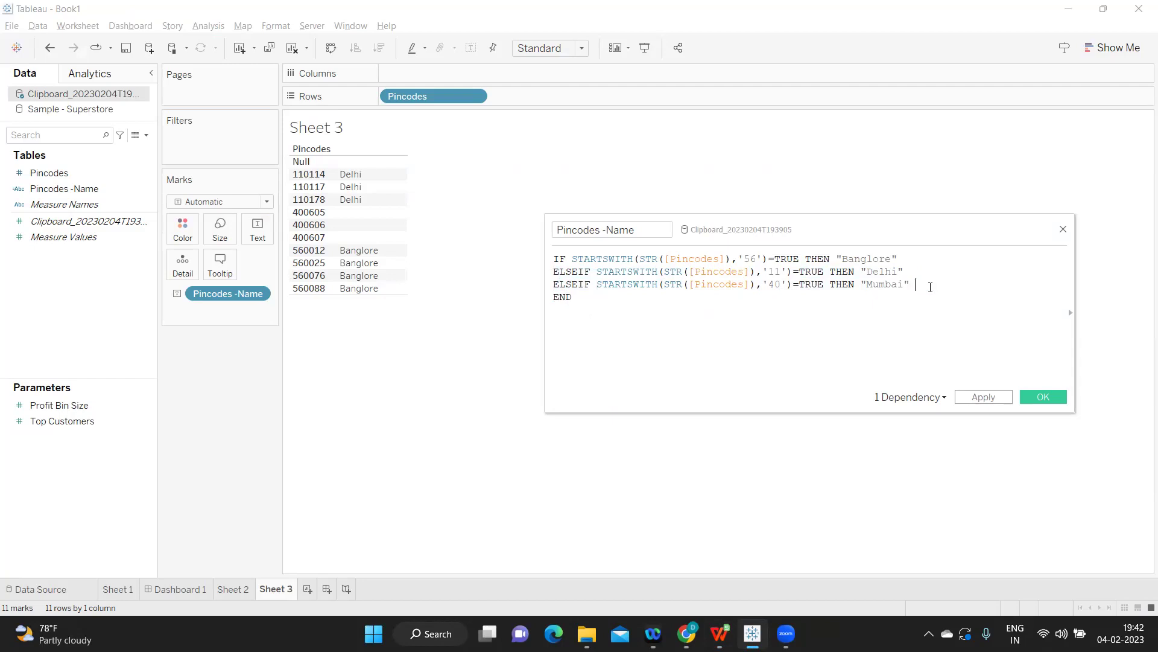
left_click(998, 399)
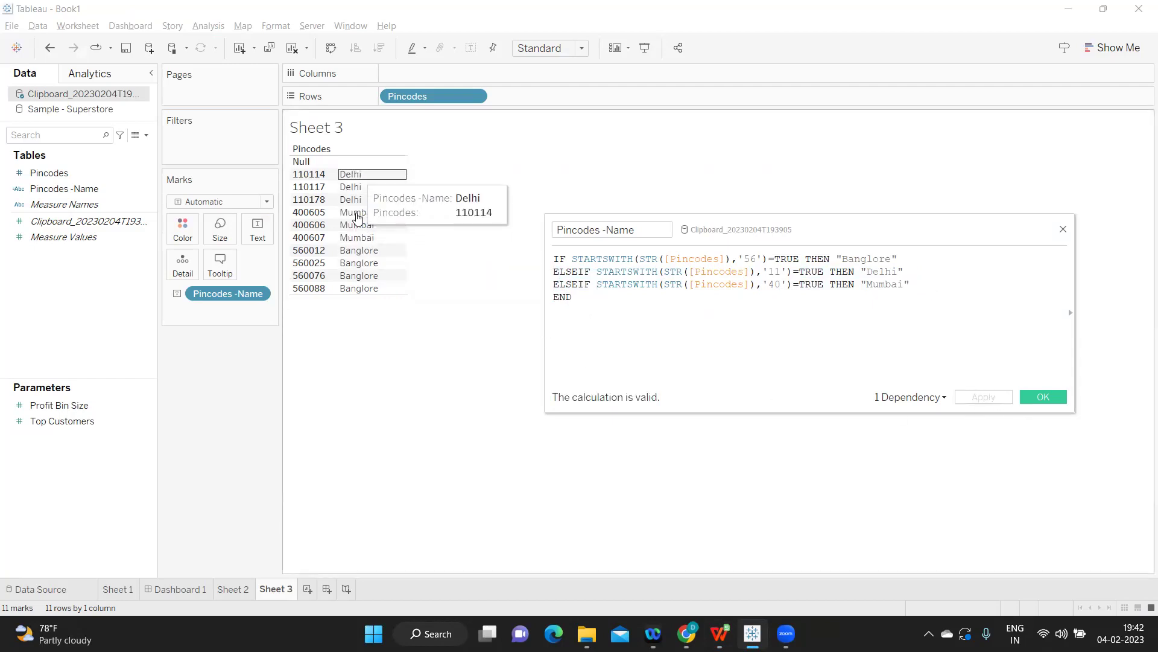
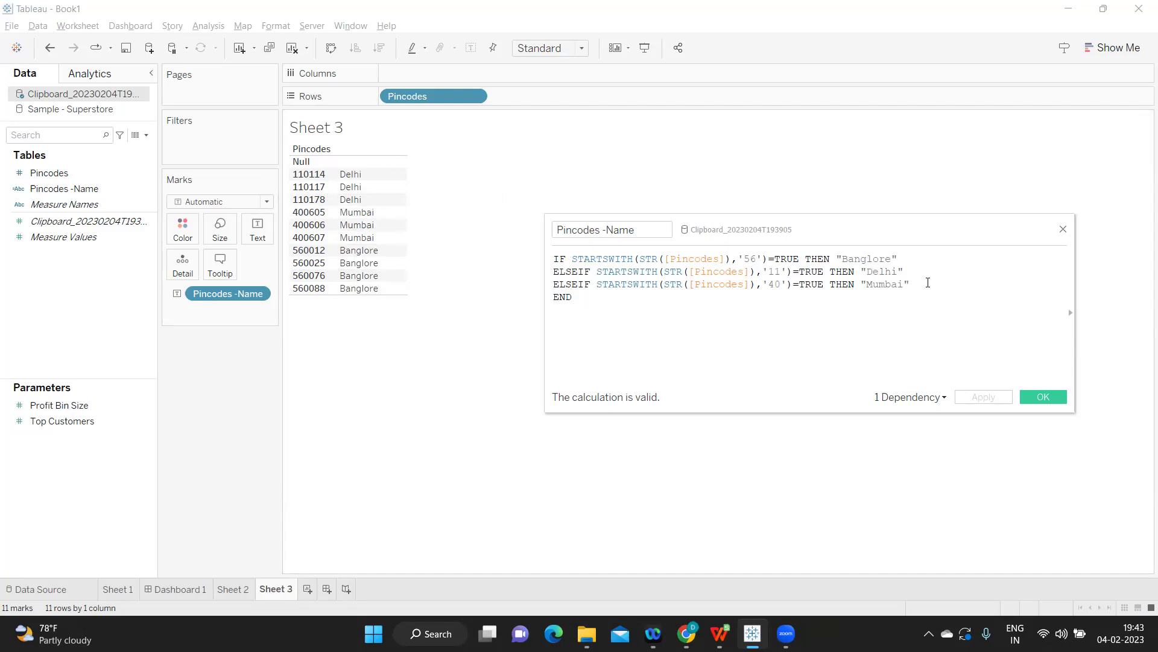
- Add an ELSE "Not Defined" branch to the Pincodes -Name calculation and apply it
key("Return")
type("ELSE")
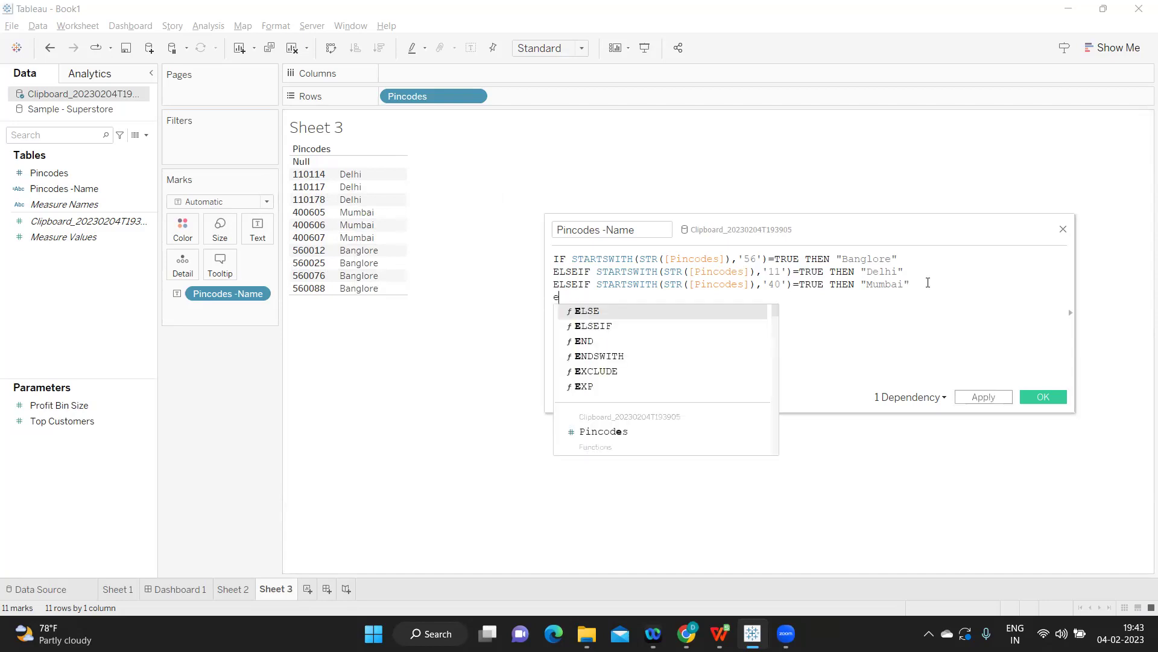
type(" \"Not D")
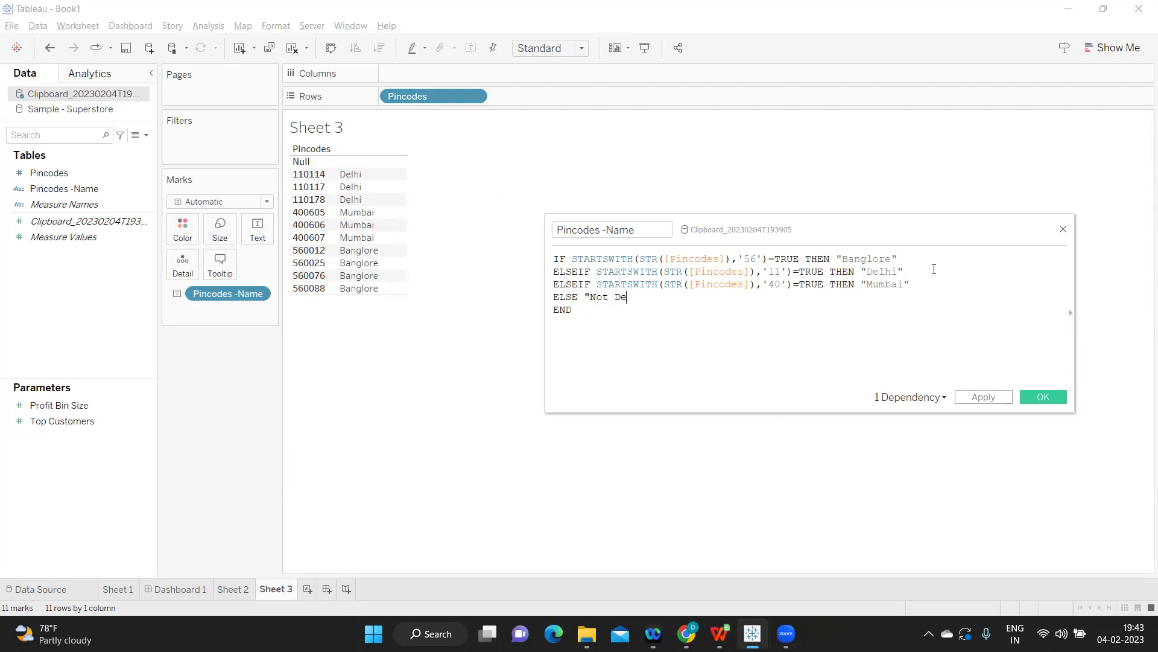
type("efined\"")
left_click(983, 397)
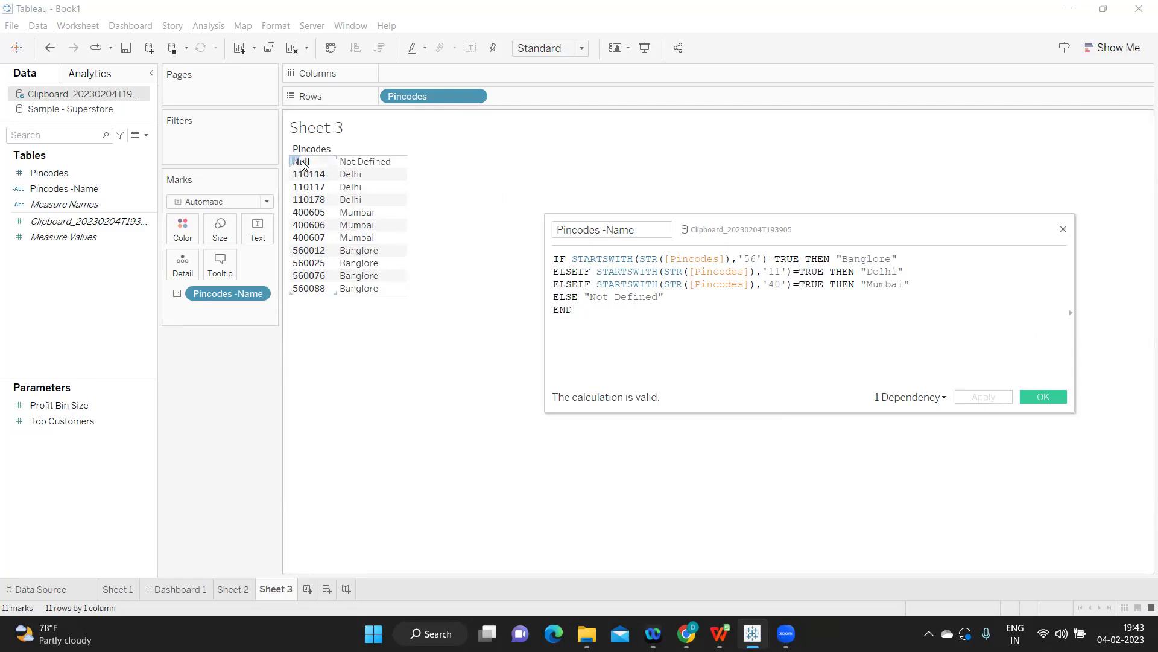
- Return to the questions spreadsheet and select the postal codes block A164:C178
left_click_drag(666, 298, 513, 256)
left_click(651, 326)
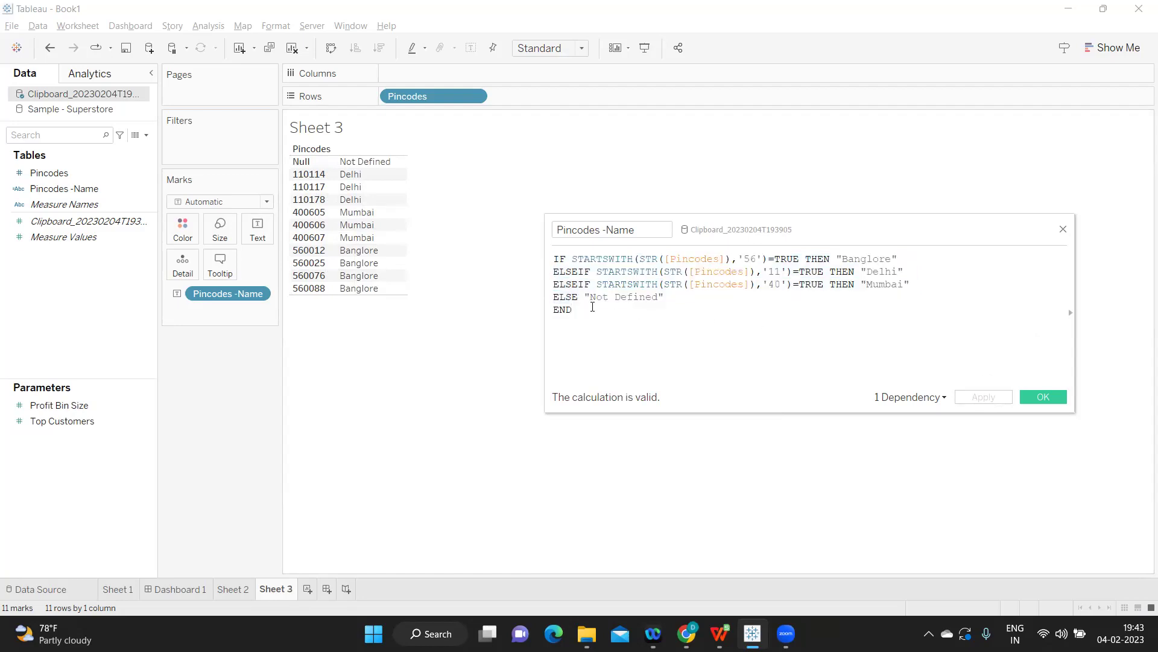
key("alt+Tab")
left_click_drag(43, 233, 166, 444)
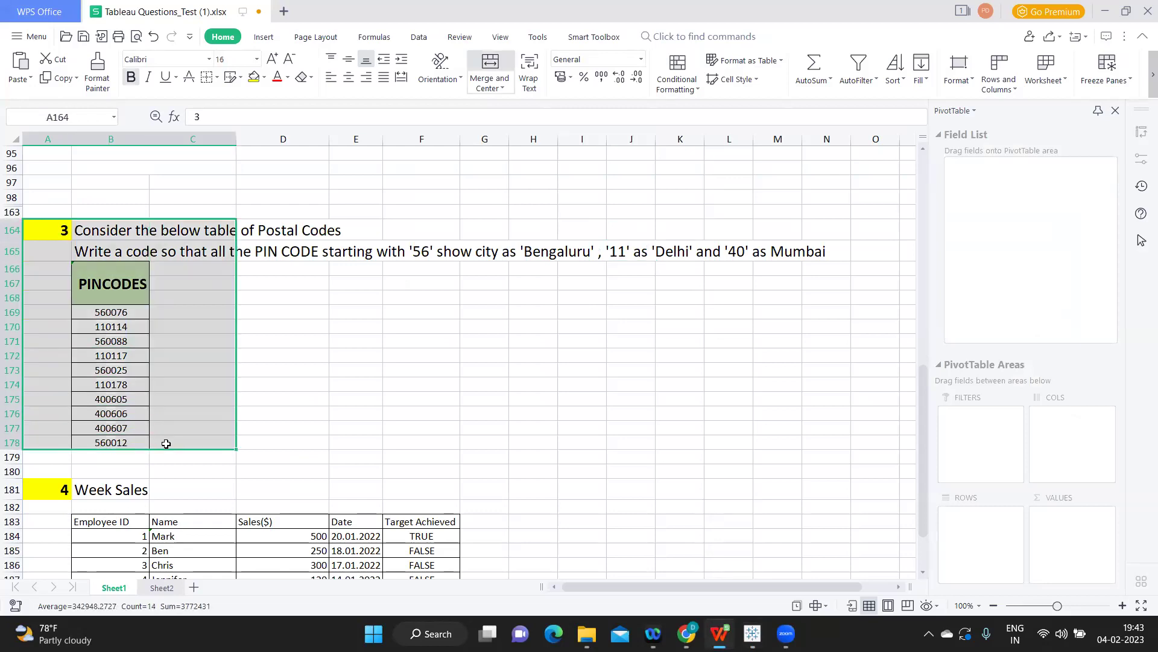
scroll(166, 444, "down", 2)
scroll(166, 440, "down", 1)
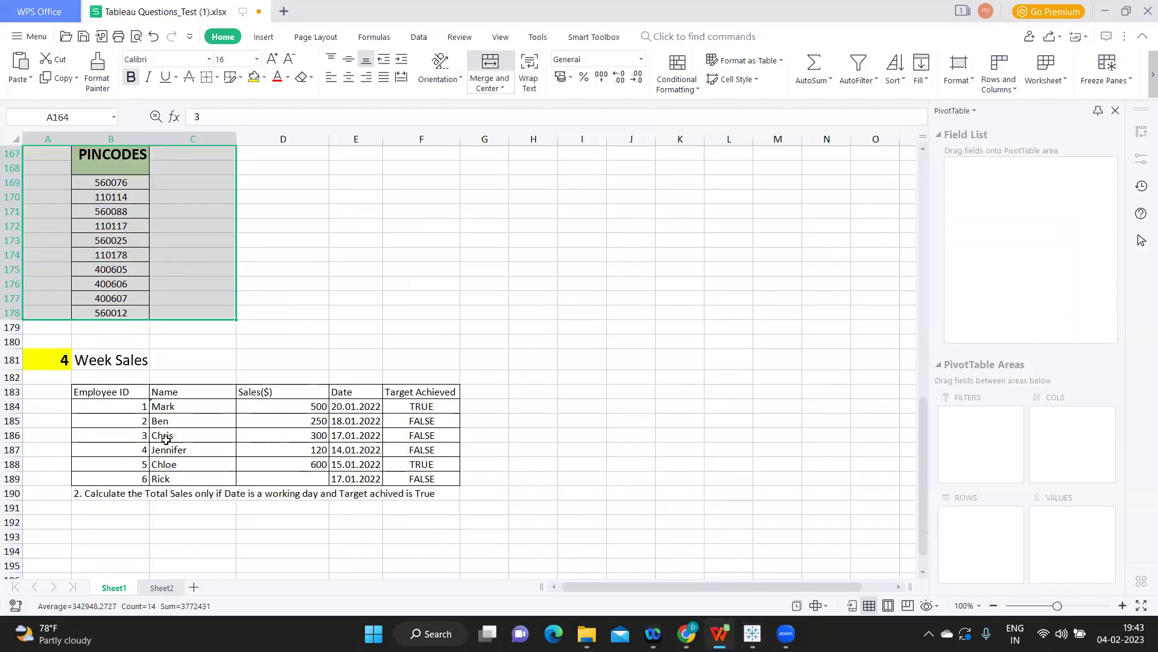
scroll(166, 438, "down", 1)
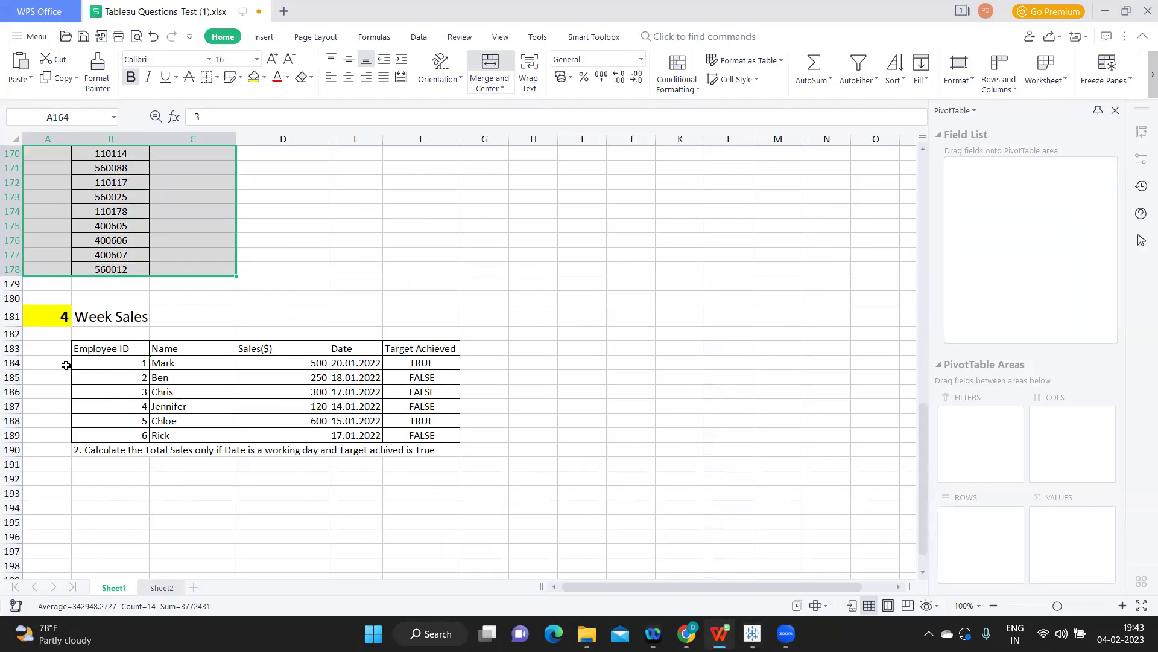
scroll(65, 364, "down", 1)
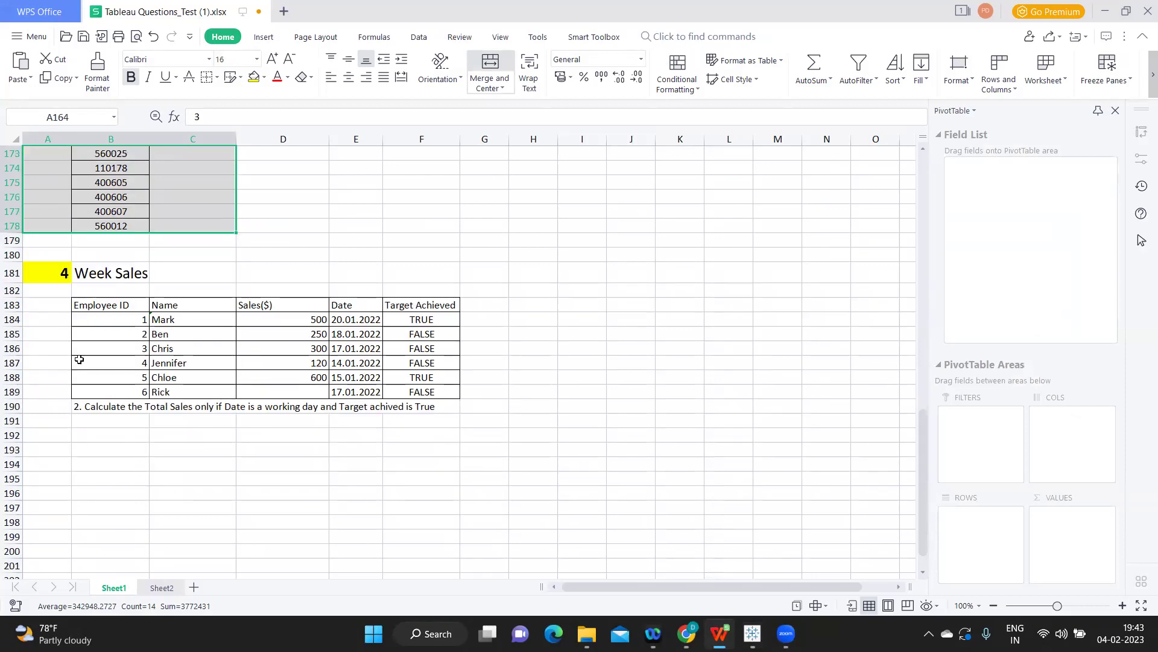
left_click(94, 273)
left_click(108, 309)
left_click(167, 305)
left_click(245, 306)
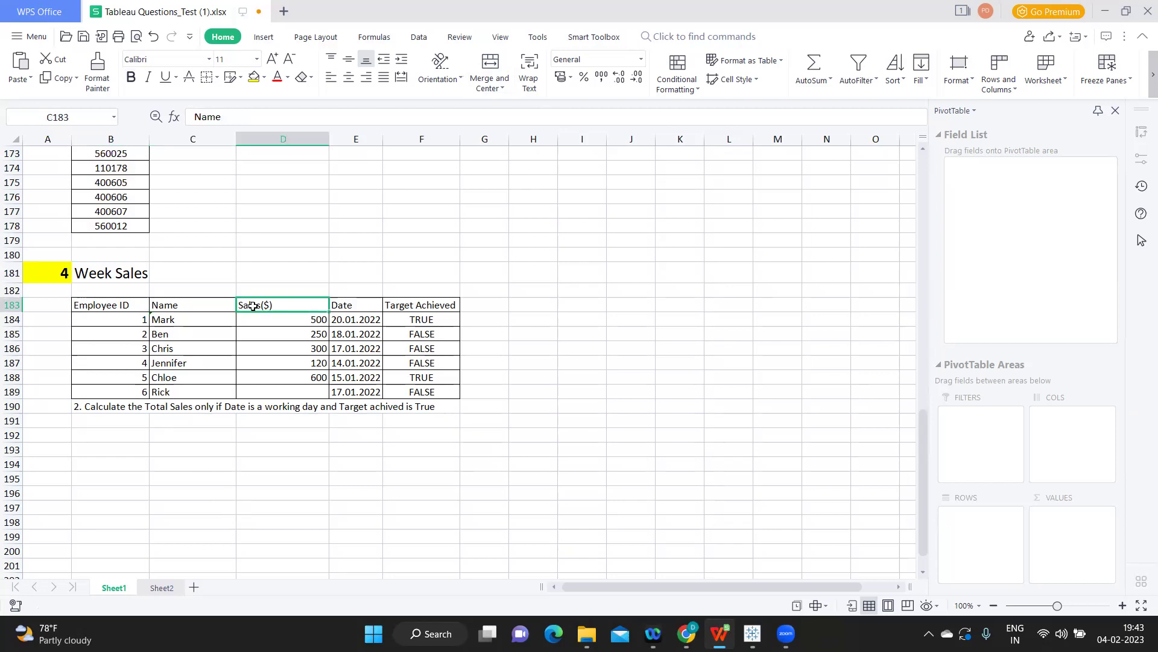
left_click(351, 306)
left_click(411, 306)
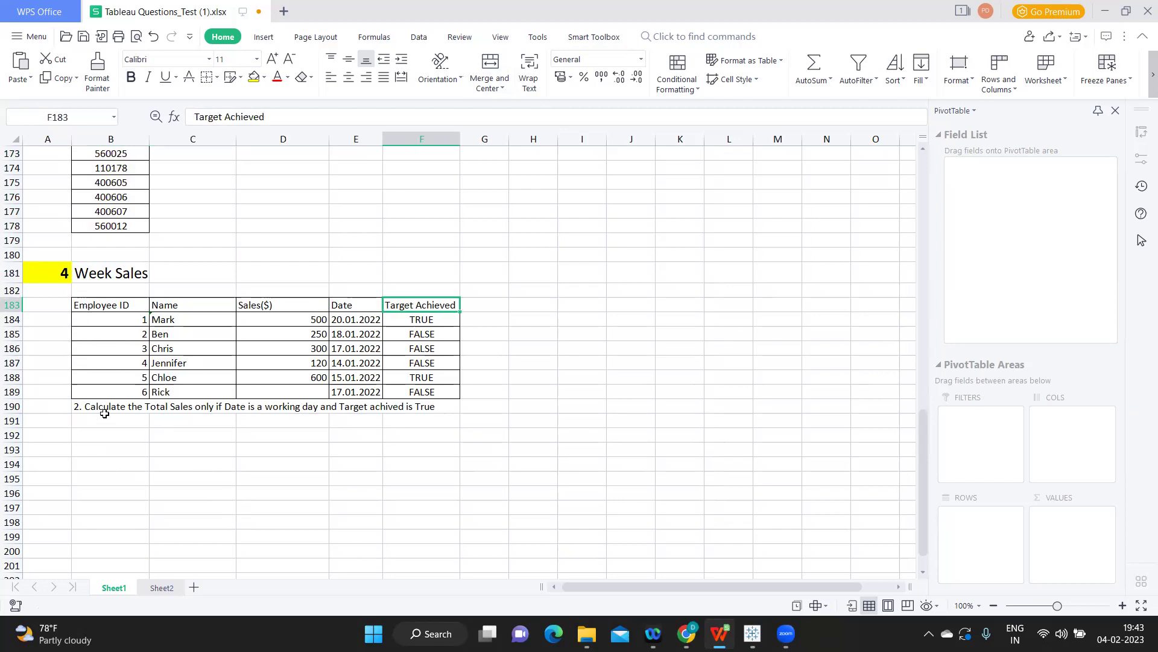
left_click_drag(106, 408, 394, 409)
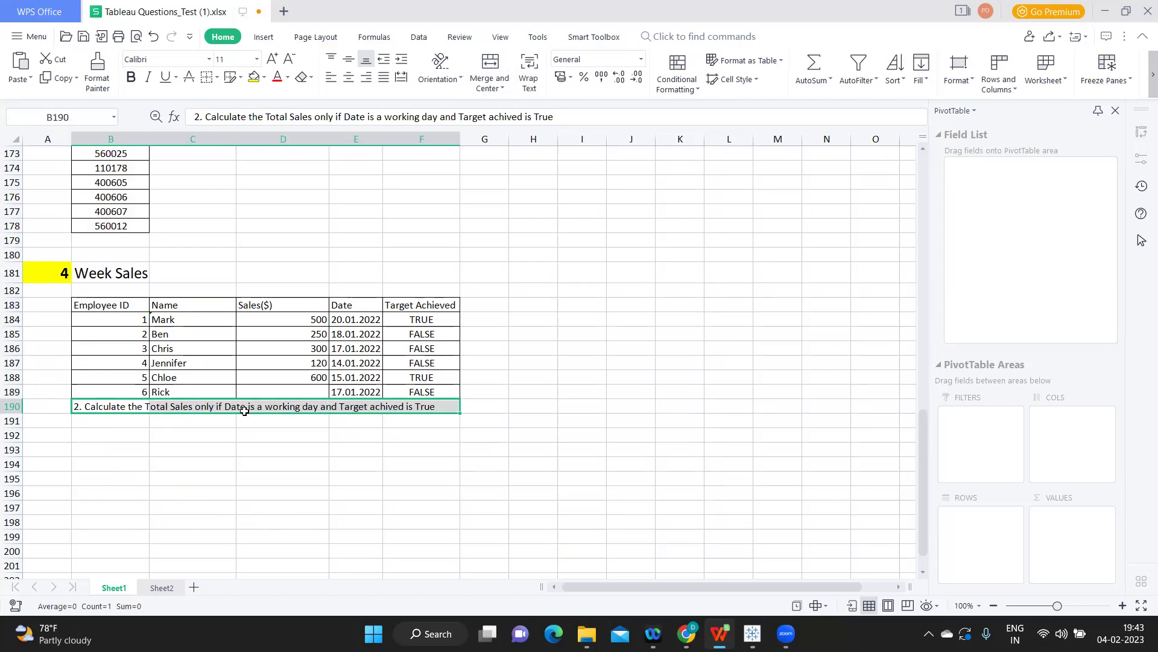
left_click(292, 408)
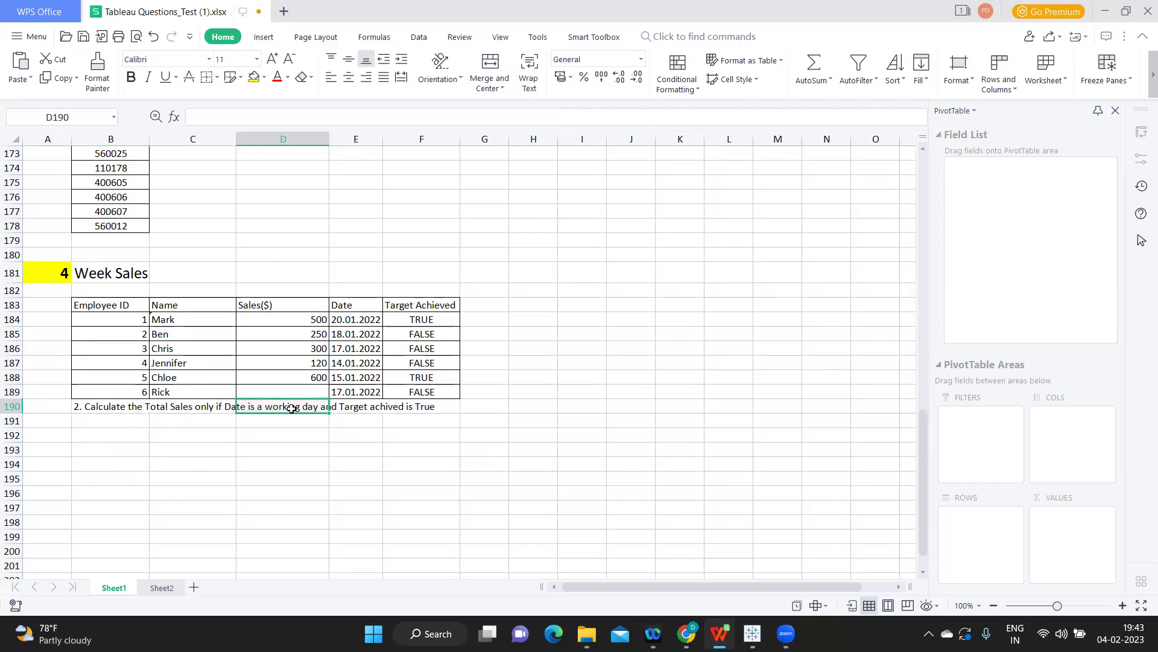
left_click(377, 409)
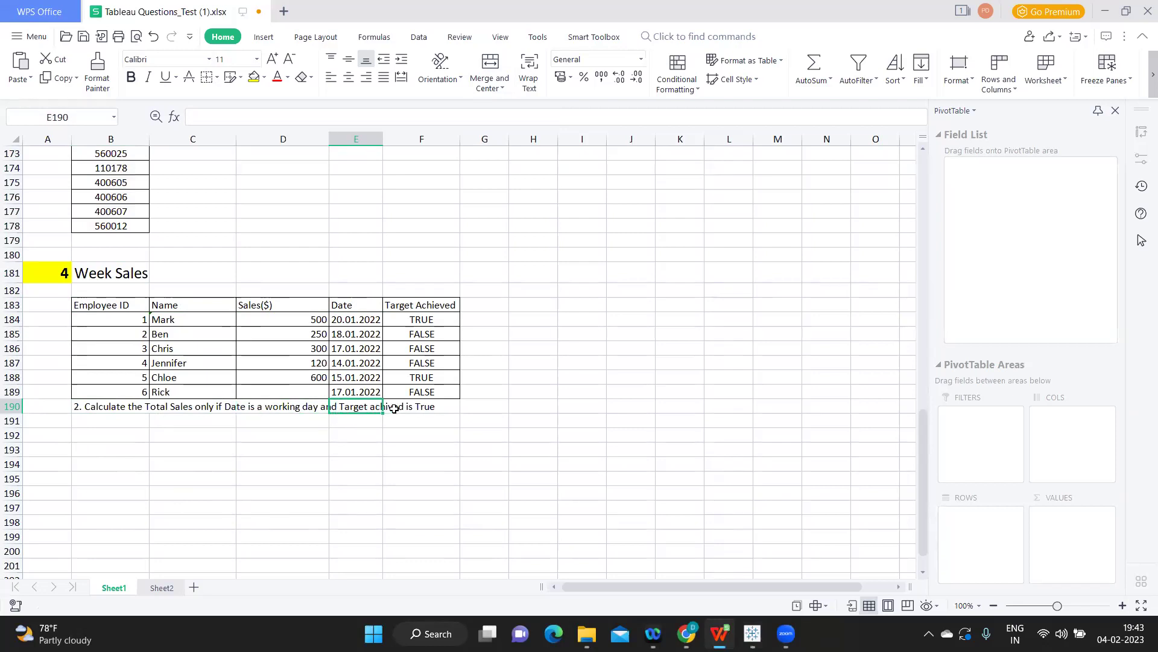
left_click(409, 407)
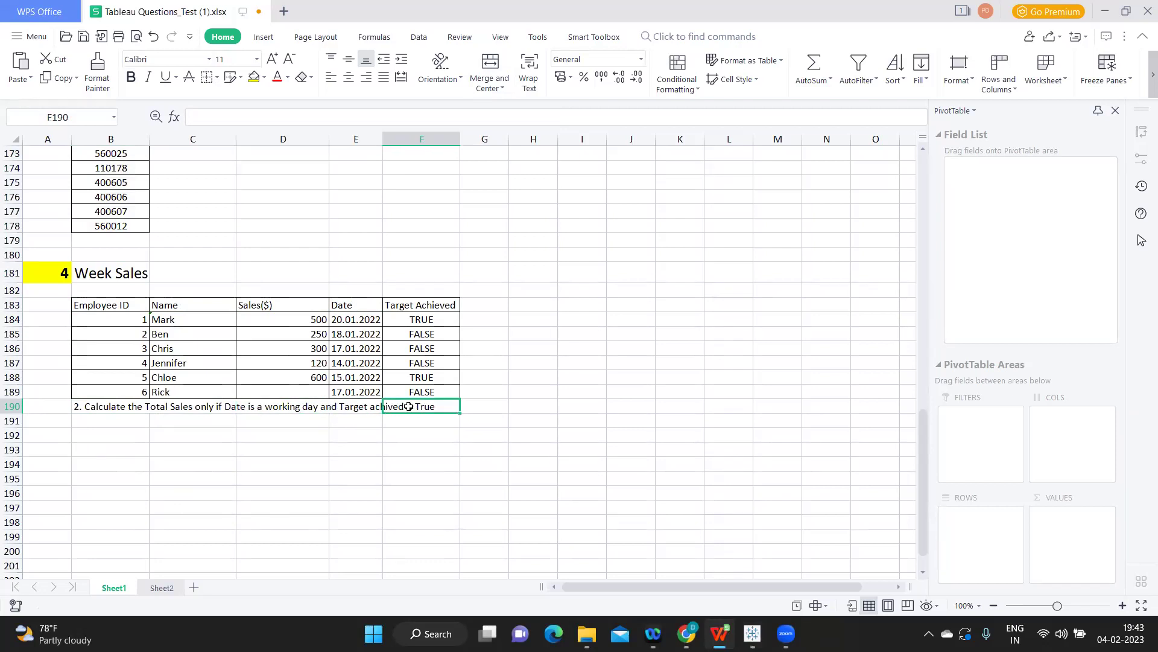
left_click_drag(400, 305, 409, 394)
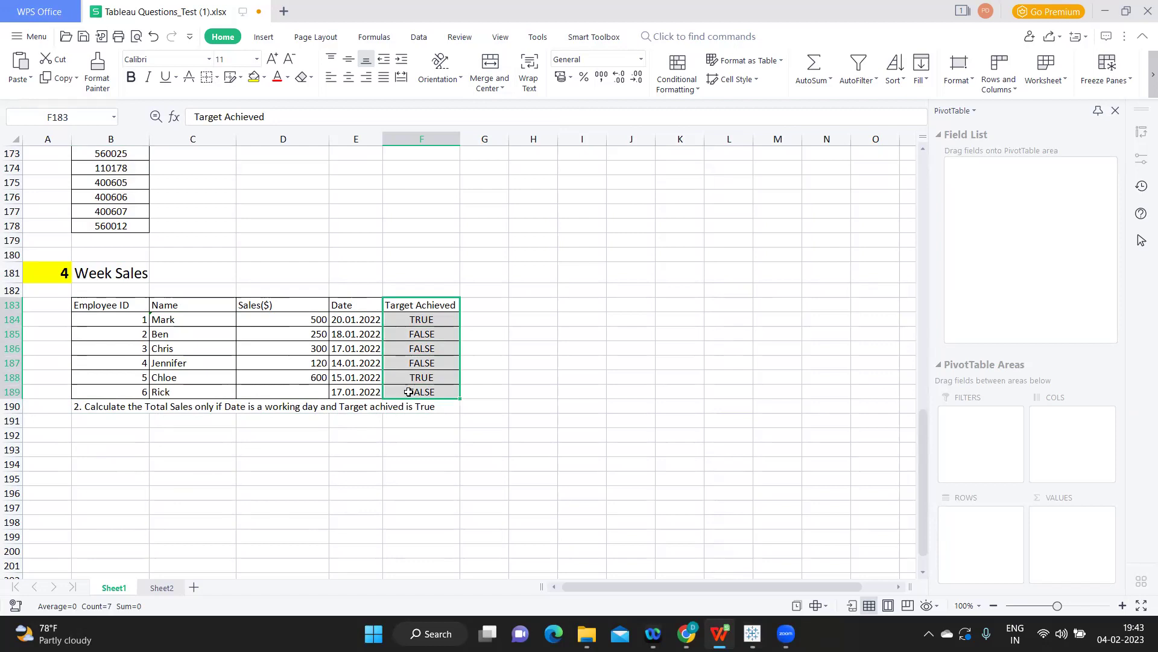
- Copy the Week Sales table B183:F189, including Target Achieved, and create a blank Book1
left_click(404, 340)
left_click(407, 307)
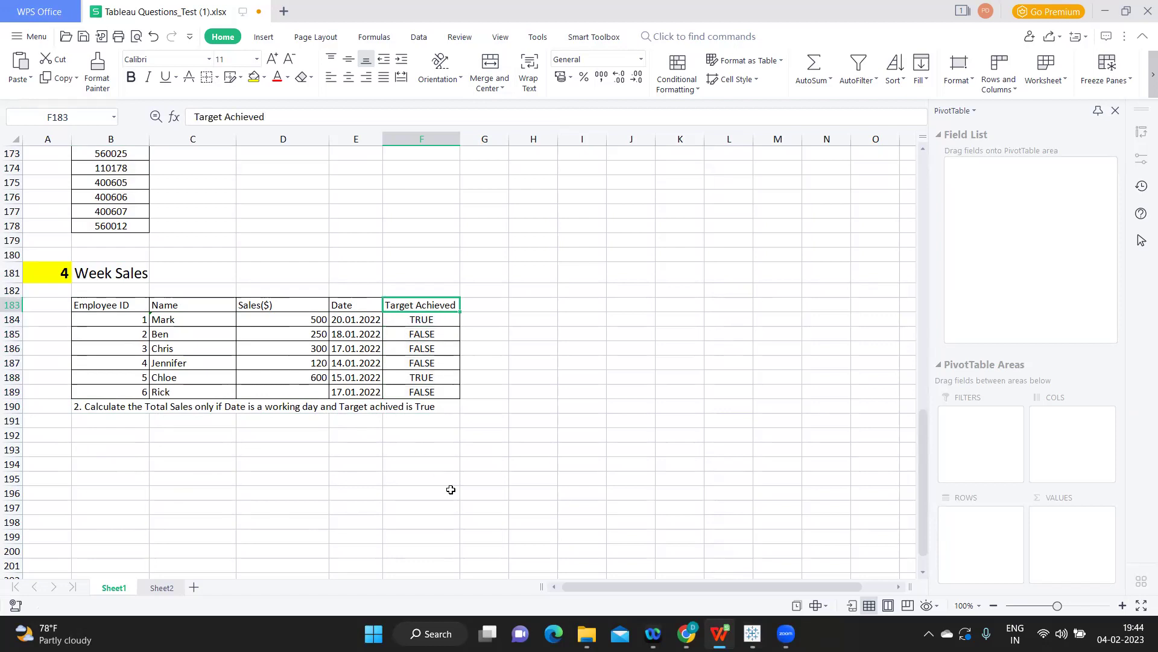
left_click_drag(87, 304, 448, 393)
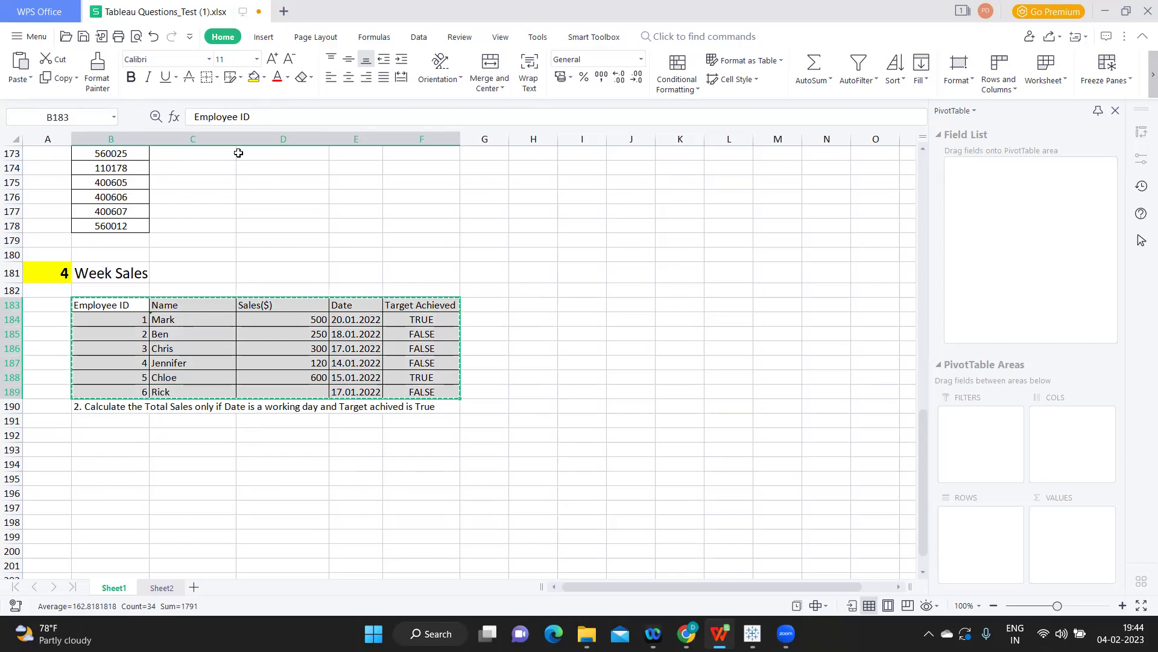
key("ctrl+n")
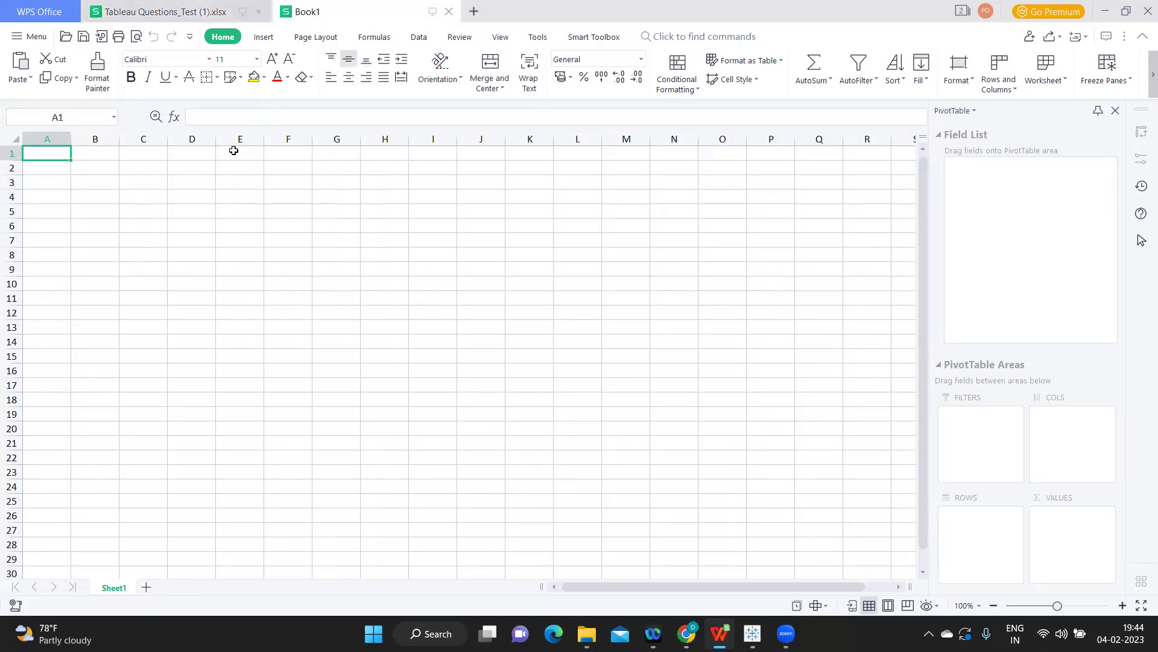
- Paste the Week Sales table into Book1 at A1 and auto-fit all columns
type("Employee ID\tName\tSales($)\tDate\tTarget Achieved 1\tMark\t500\t20.01.2023\tTRUE 2\tBen\t250\t18.01.2023\tFALSE 3\tChris\t300\t17.01.2023\tFALSE 4\tJennifer\t120\t14.01.2023\tFALSE 5\tChloe\t600\t15.01.2023\tTRUE 6\tRick\t\t17.01.2023\tFALSE")
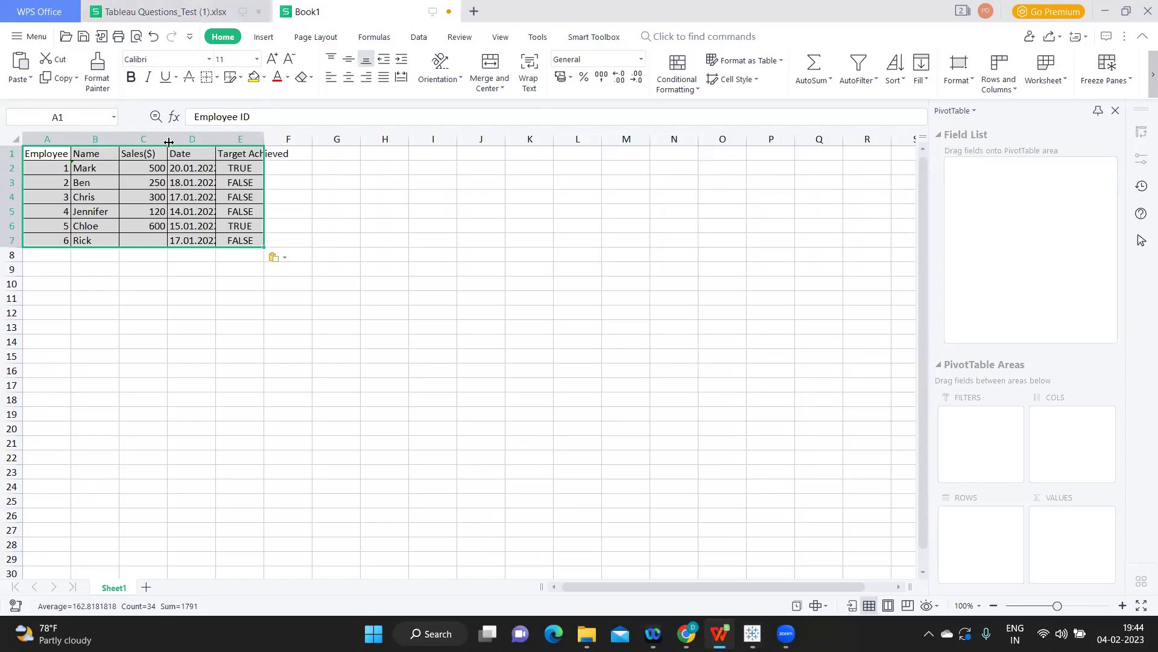
left_click_drag(169, 142, 163, 141)
left_click(15, 138)
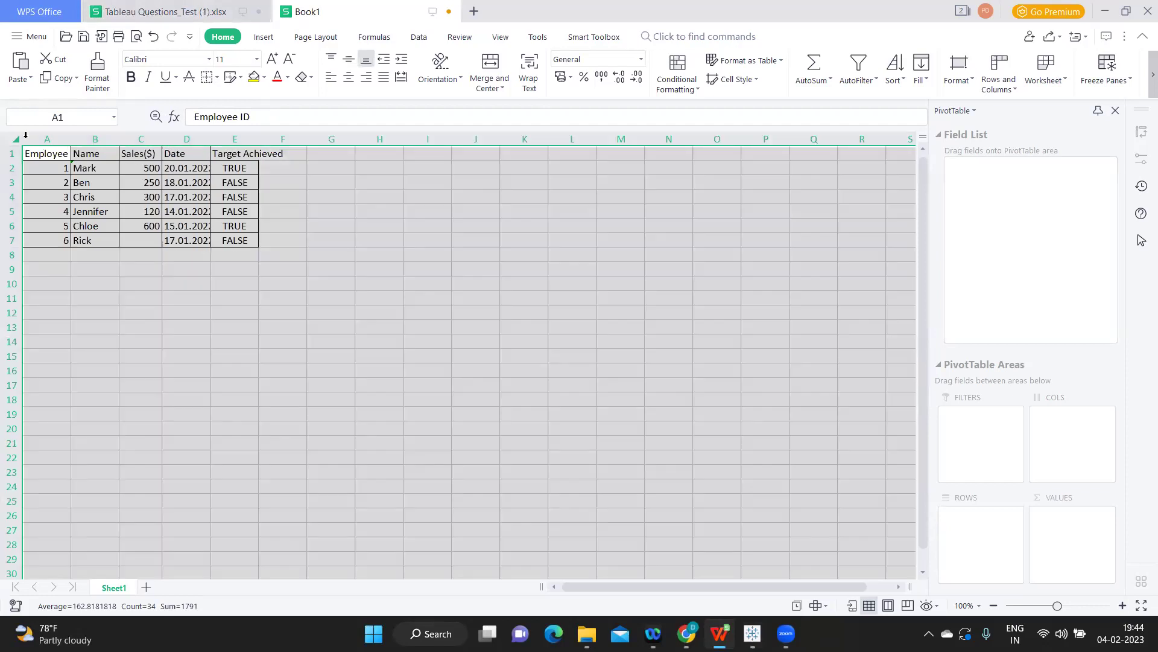
double_click(118, 143)
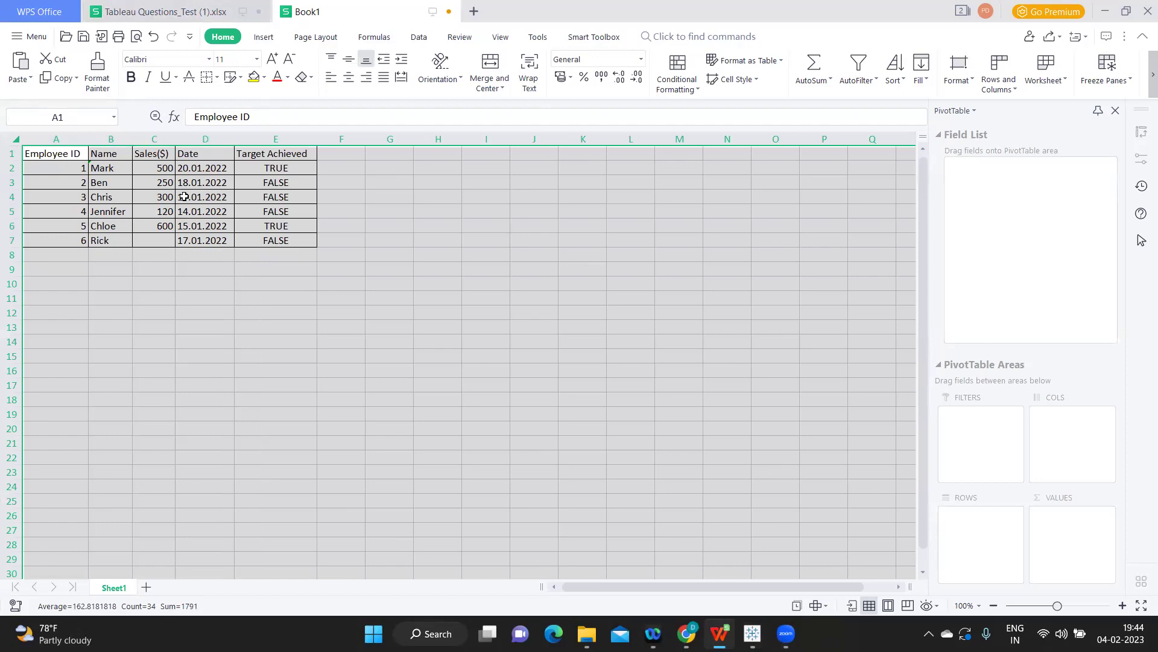
left_click(163, 298)
- Rename the C1 header from Sales($) to Sales and start saving the workbook
left_click(164, 155)
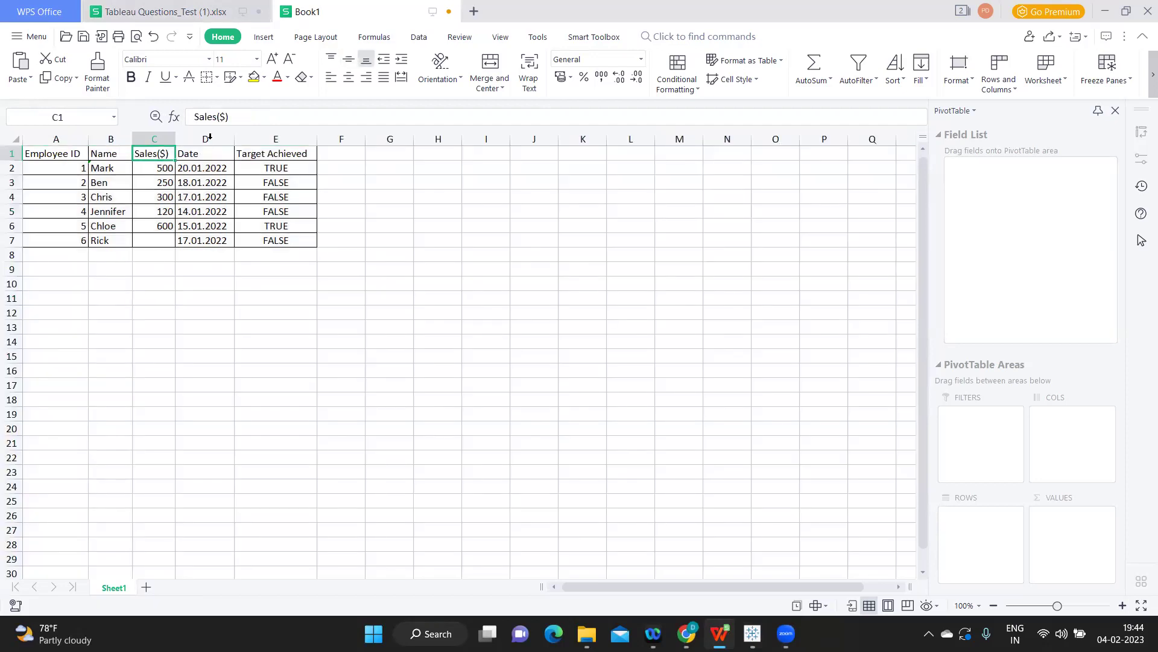
left_click_drag(229, 116, 218, 120)
key("BackSpace")
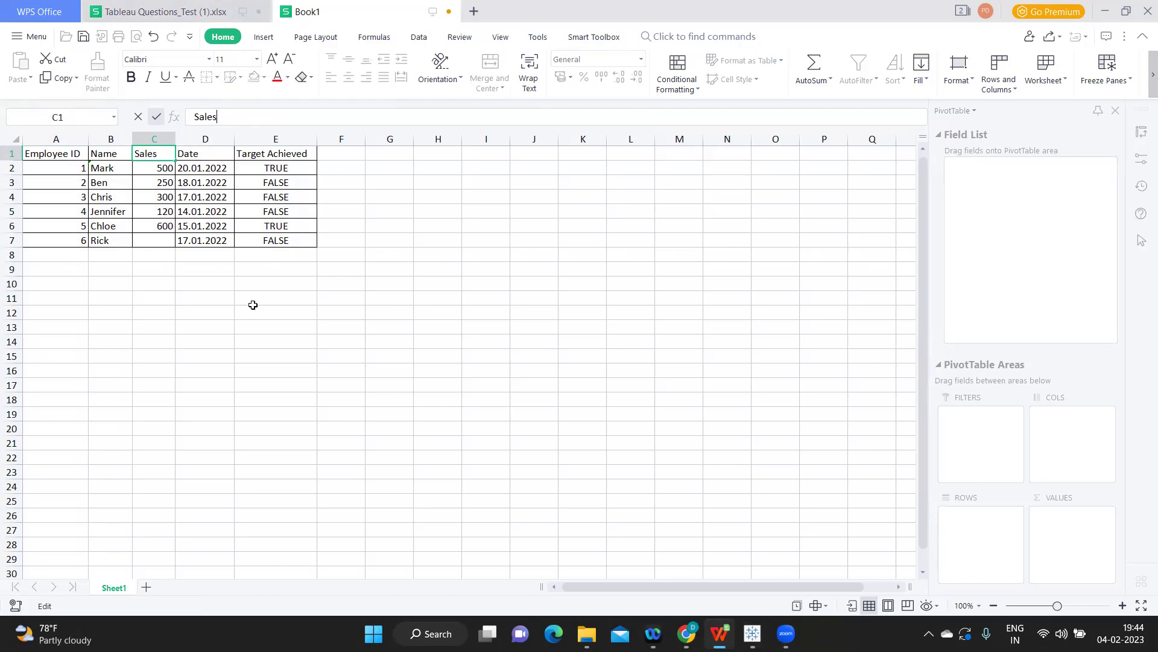
left_click(254, 305)
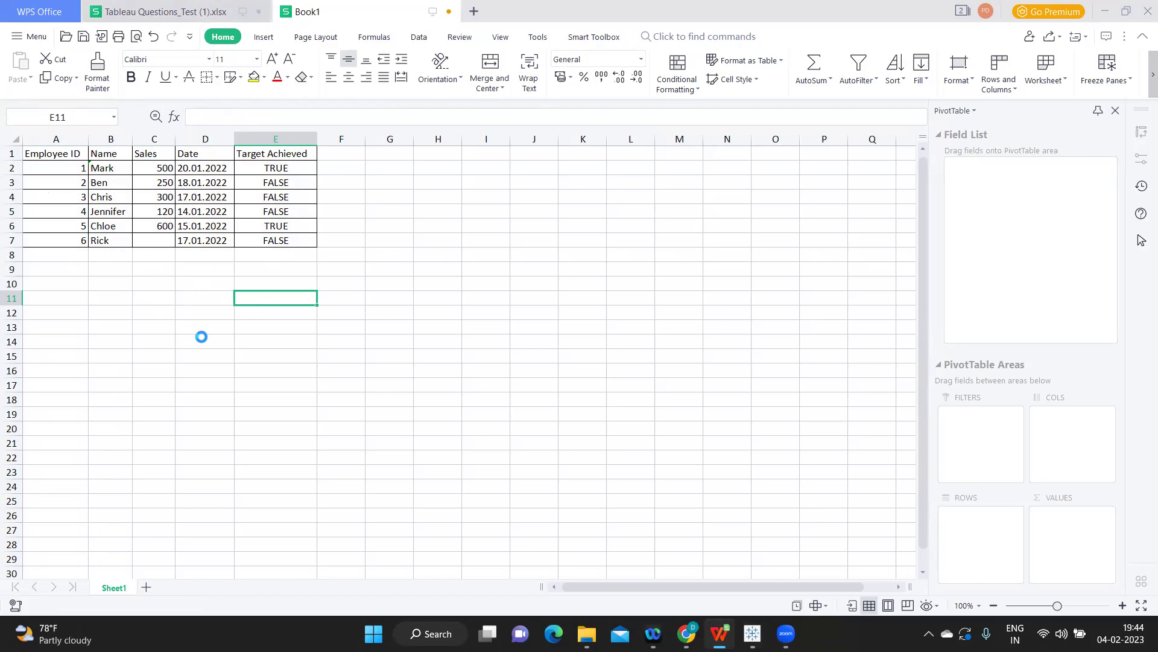
key("ctrl+s")
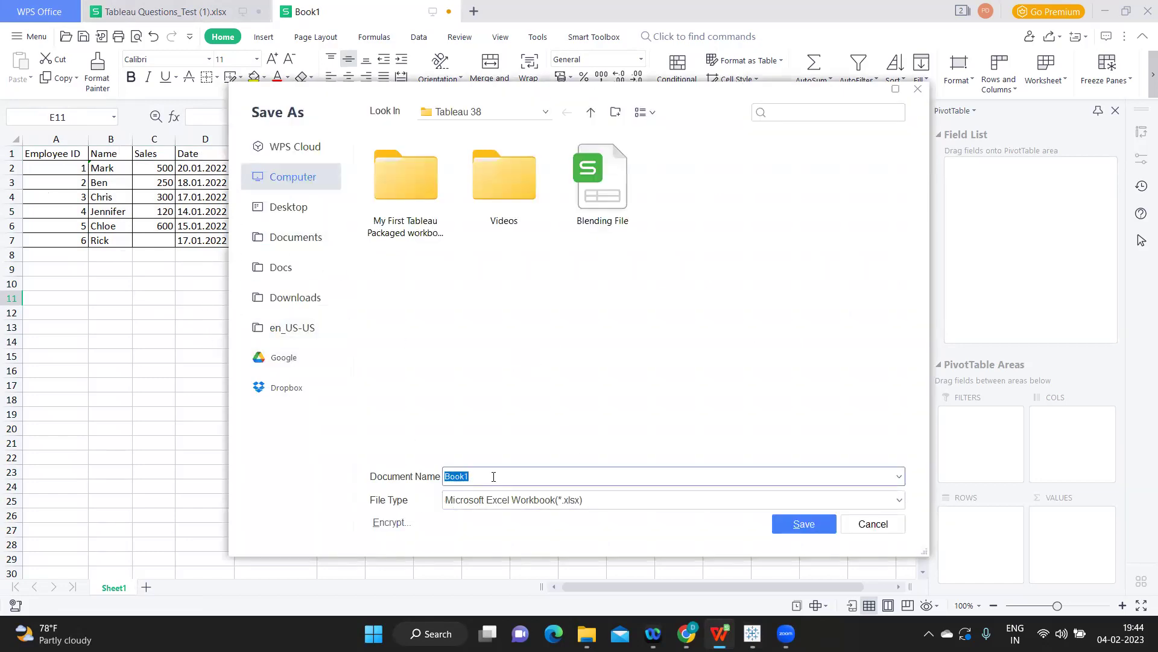
- Save the workbook as Tableau Coding Test.xlsx in the Tableau 38 folder
type("Tableau L")
type("ogical")
type("Co")
type("ding Test")
left_click(794, 524)
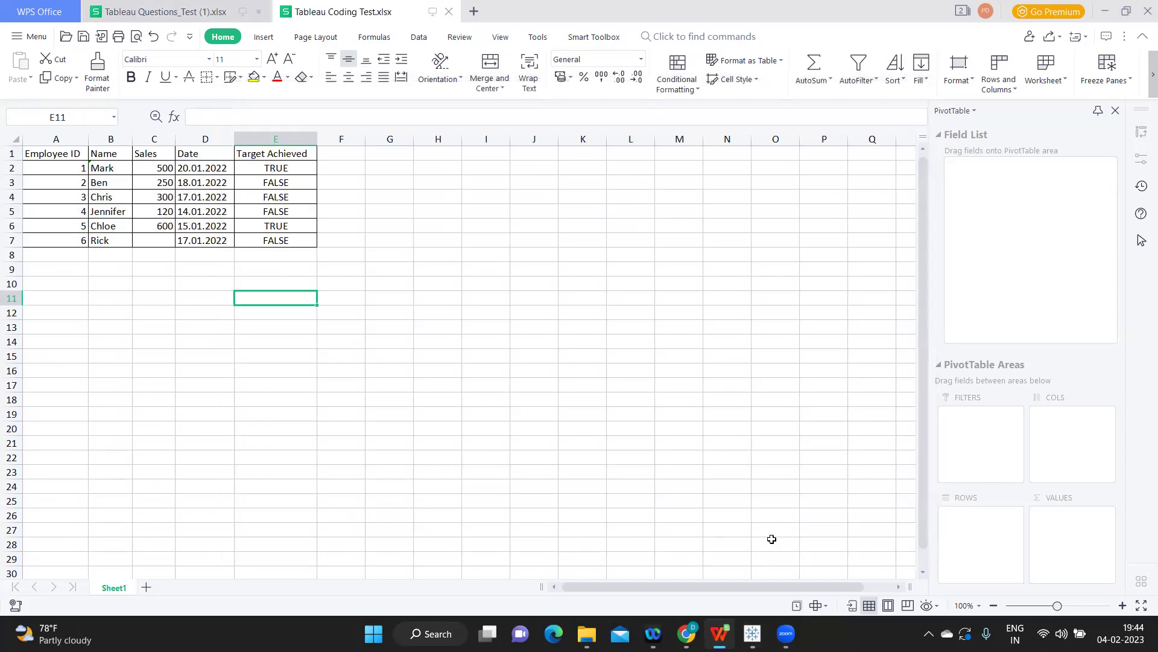
- Confirm the finished Pincodes -Name calculation and add a new blank worksheet
left_click(765, 567)
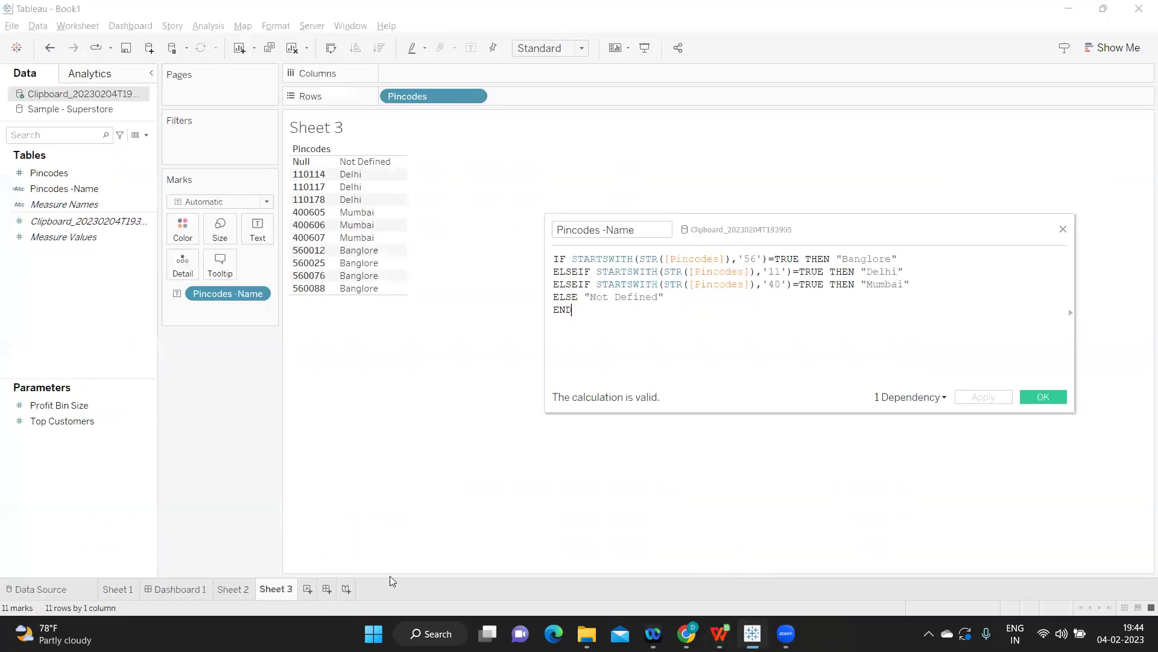
left_click(1055, 400)
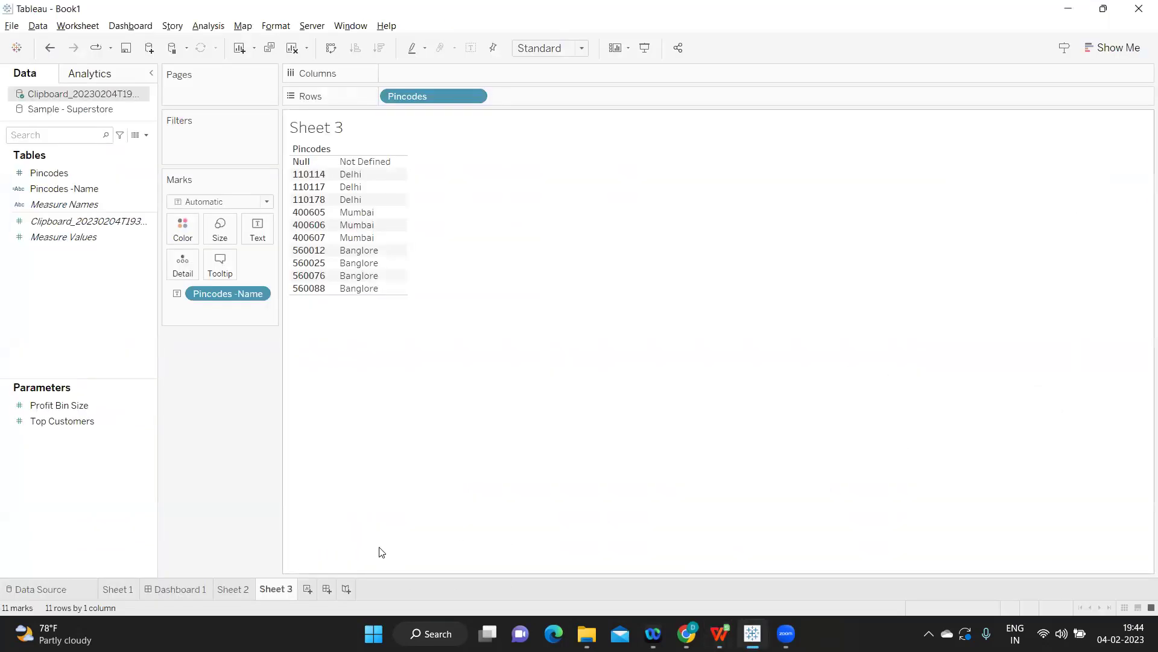
left_click(307, 588)
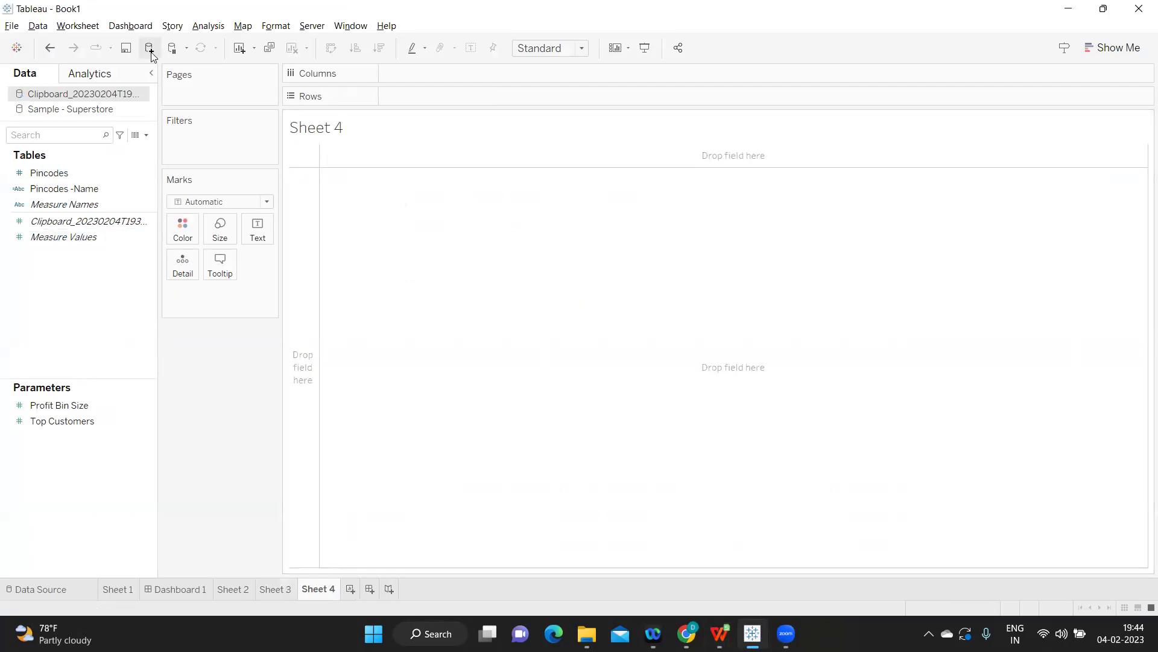
- Connect the Tableau Coding Test Excel file from Tableau 38 and put Name on Rows in Sheet 4
left_click(149, 49)
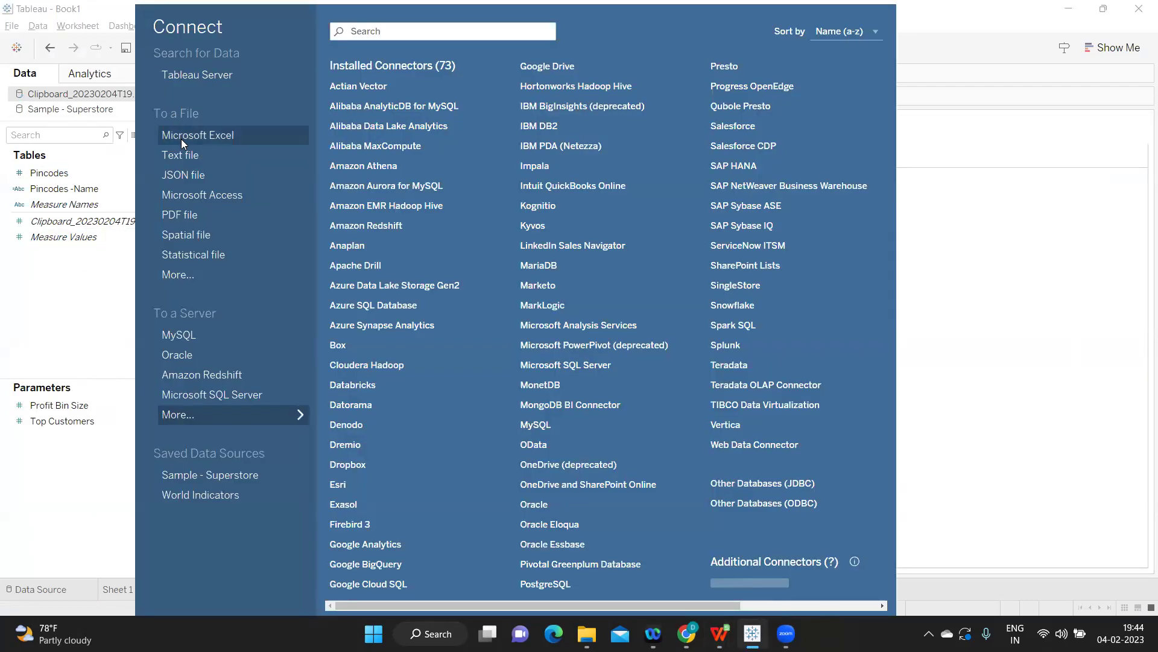
left_click(181, 136)
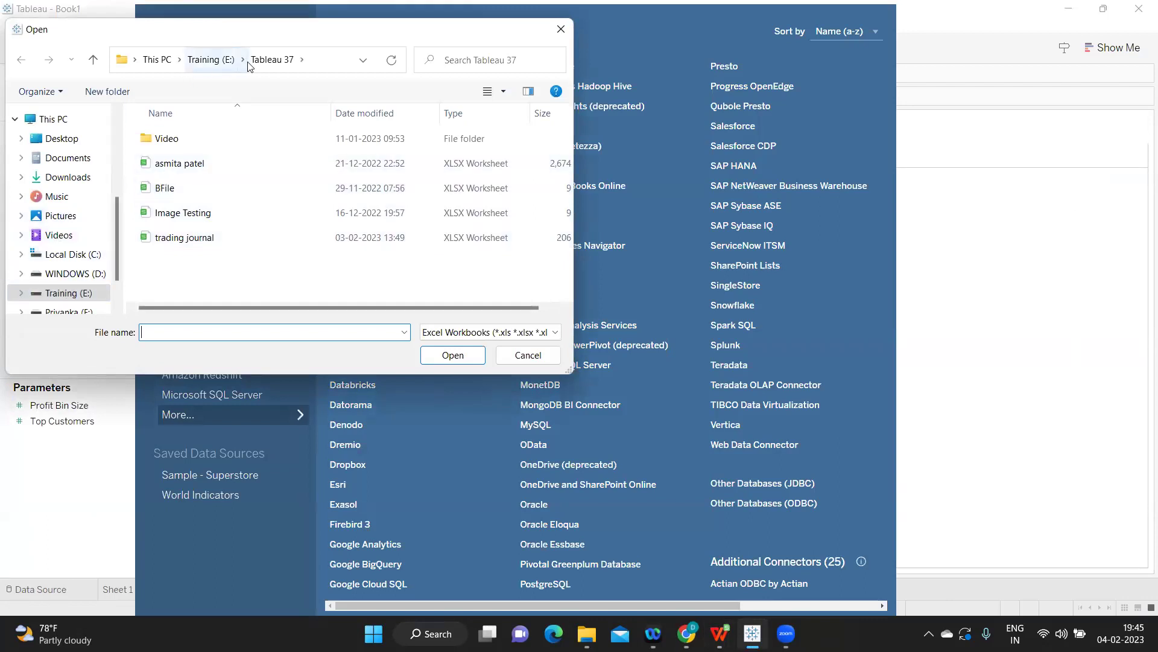
left_click(207, 63)
scroll(216, 180, "down", 2)
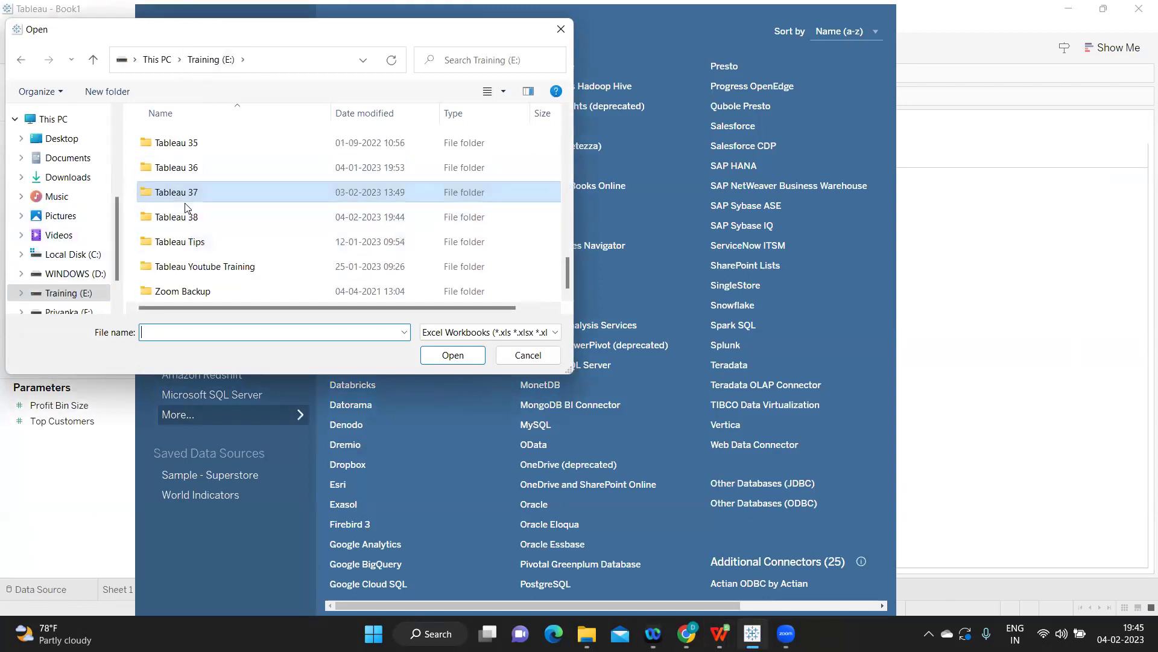
double_click(184, 219)
left_click(189, 216)
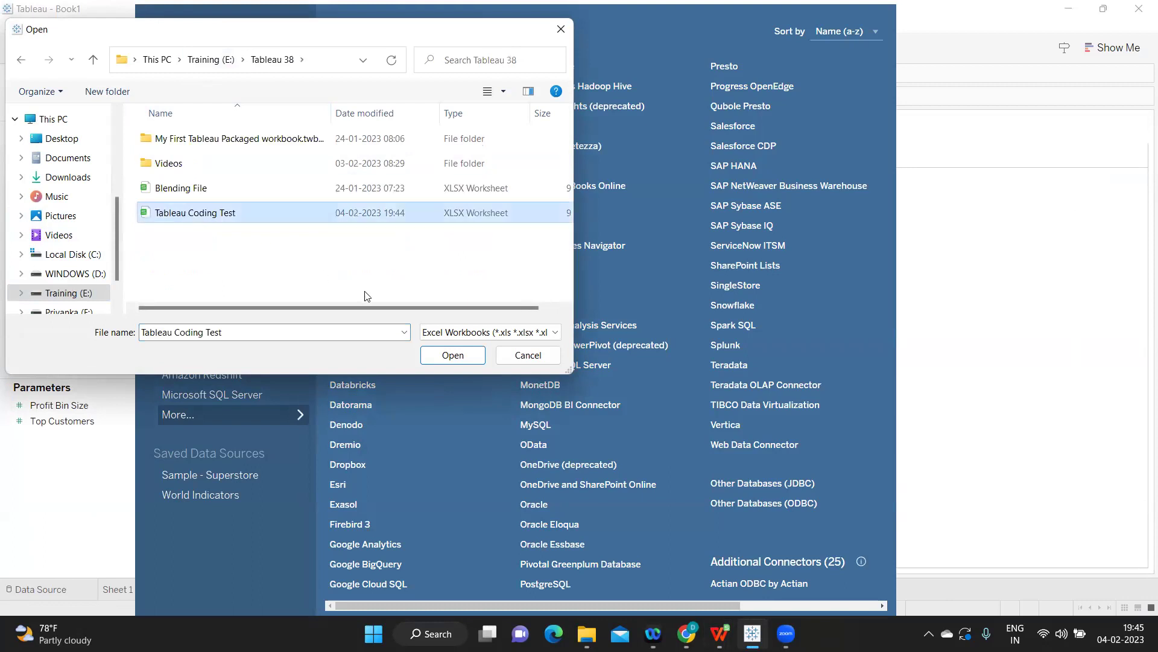
left_click(445, 355)
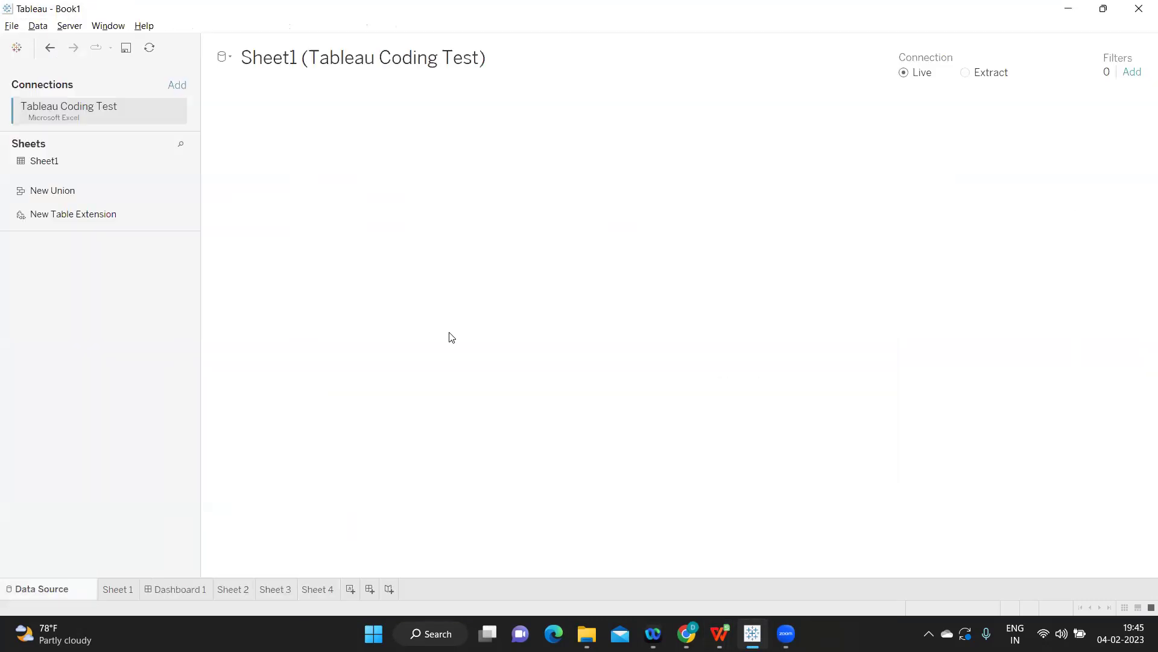
left_click(316, 589)
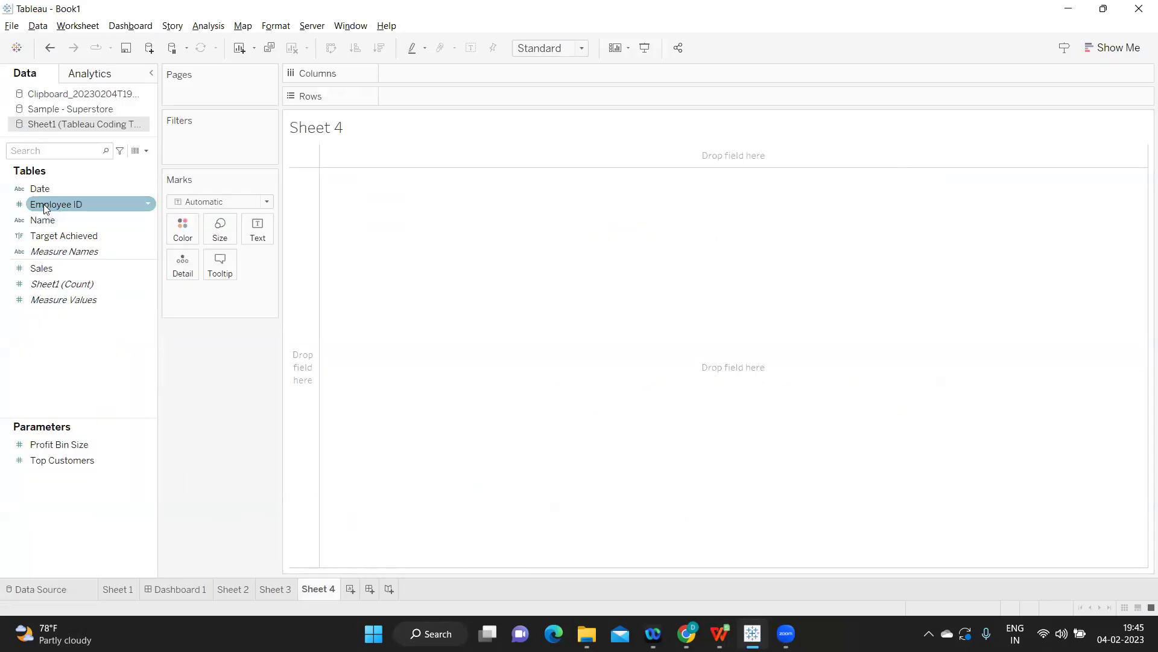
left_click_drag(60, 217, 318, 128)
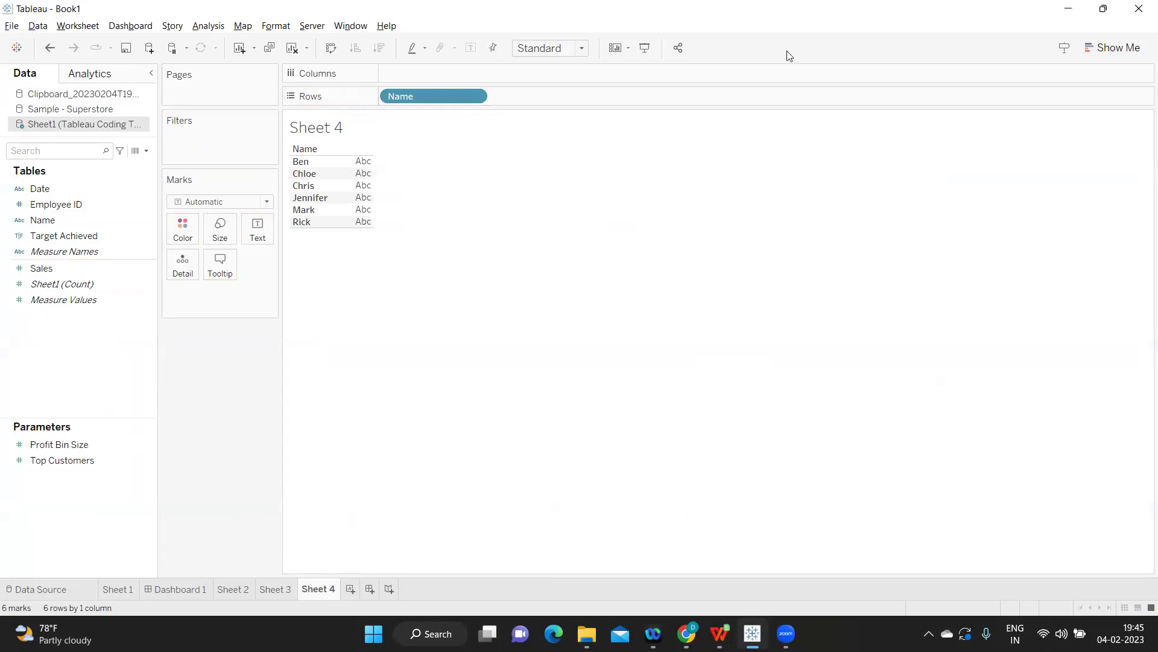
- Add Target Achieved and SUM(Sales) to Rows, making Sales discrete so values show as text
left_click(37, 284)
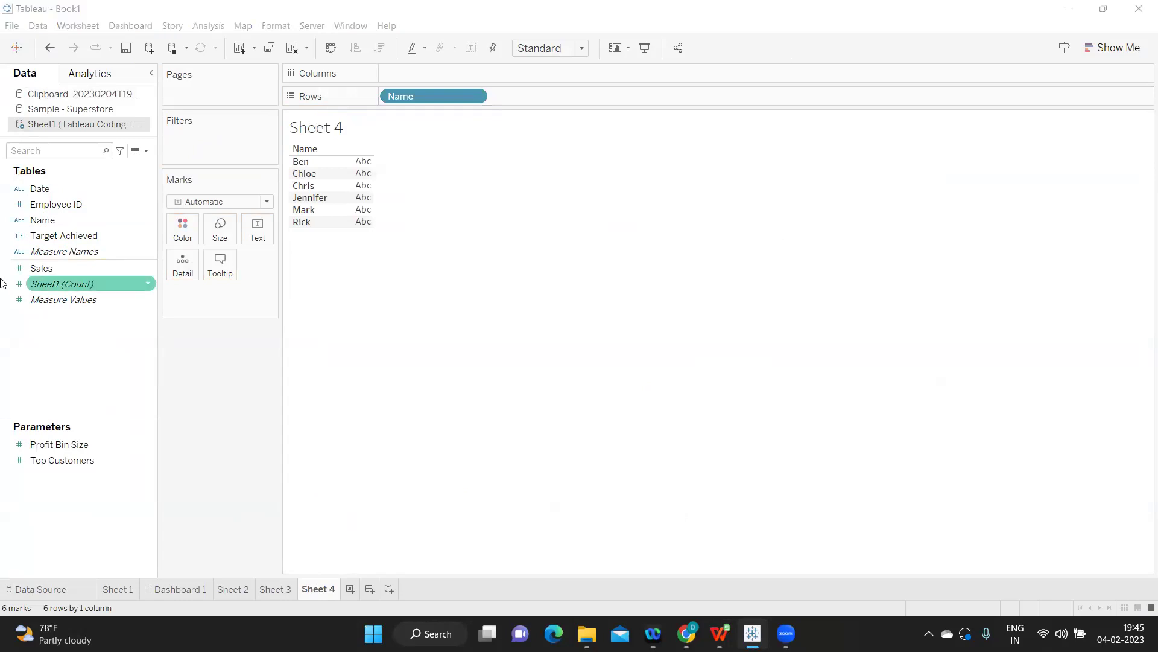
left_click_drag(48, 241, 497, 104)
left_click_drag(508, 100, 507, 103)
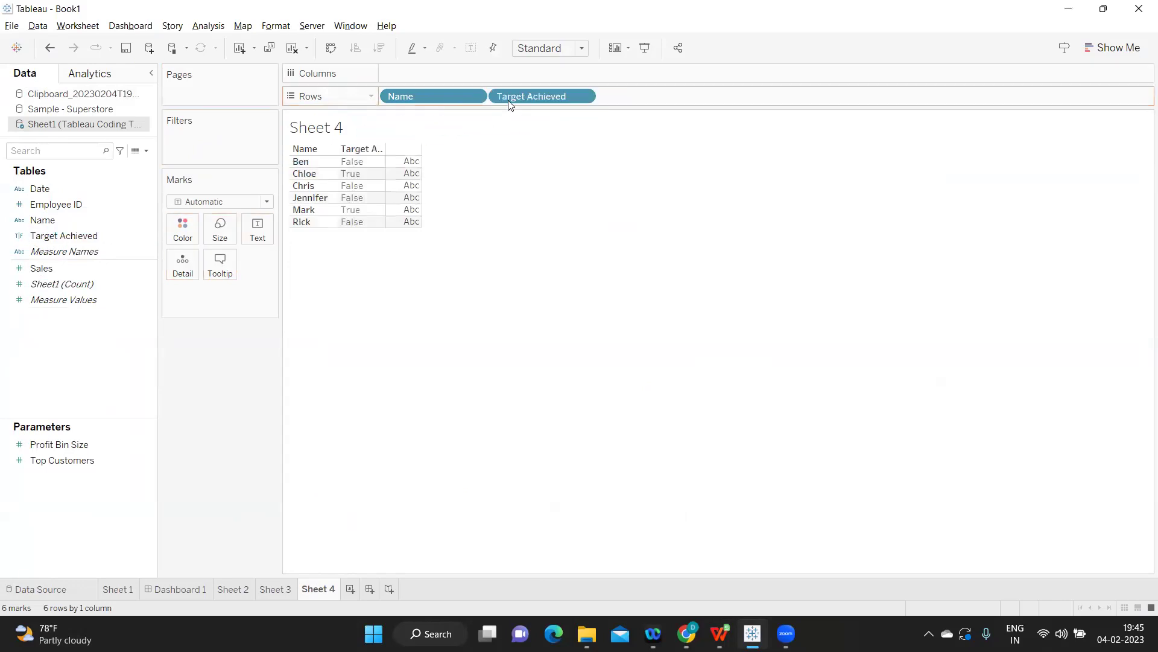
left_click_drag(58, 269, 641, 104)
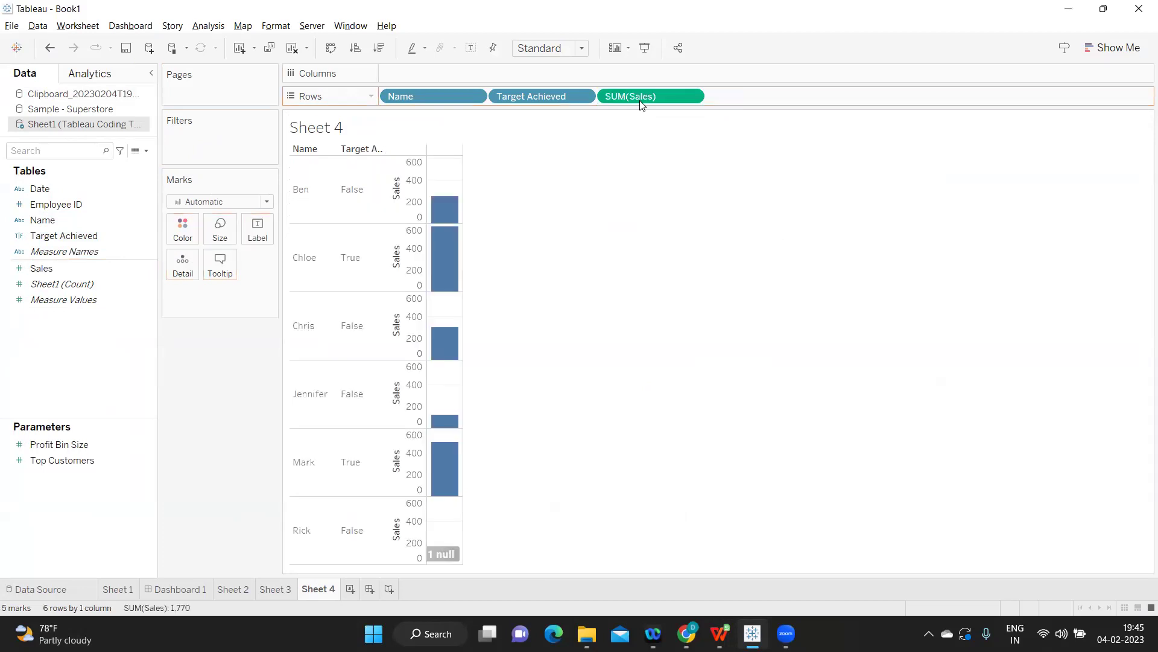
left_click(691, 95)
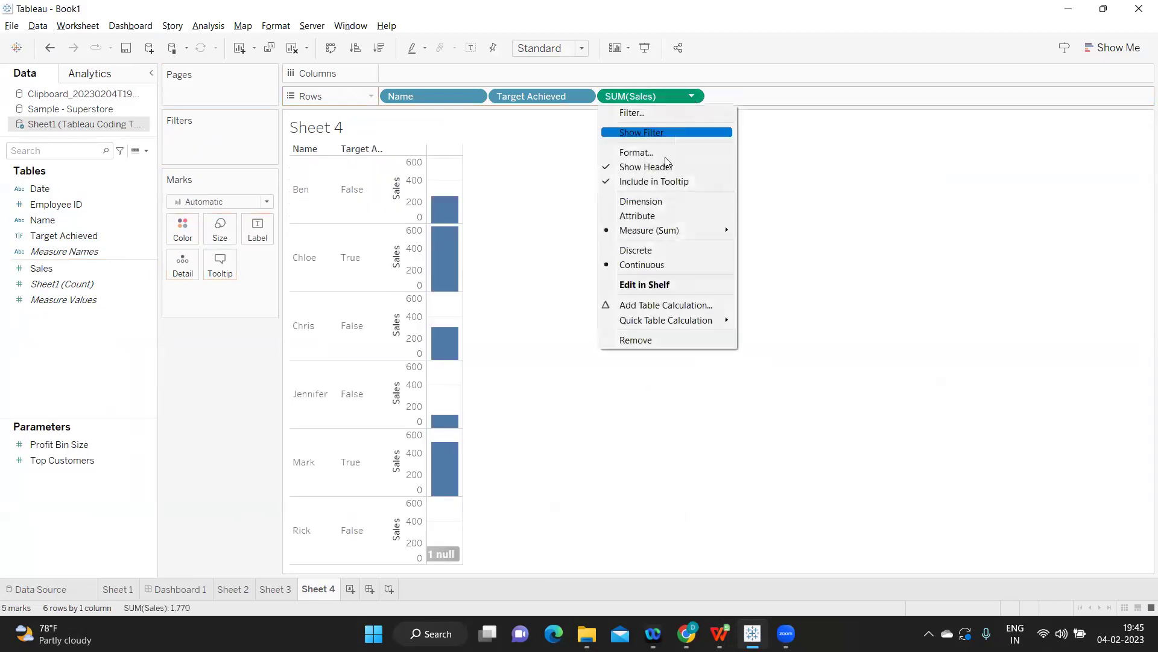
left_click(629, 251)
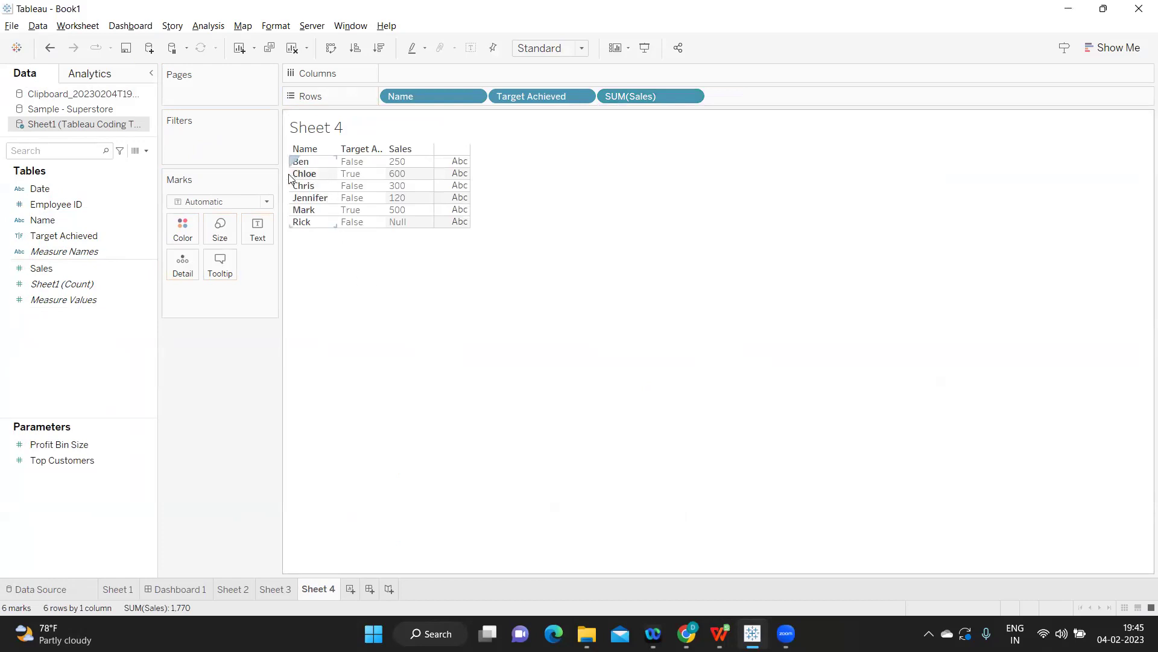
- Check the True rows: Chloe with 600 sales and Mark with 500
left_click(375, 174)
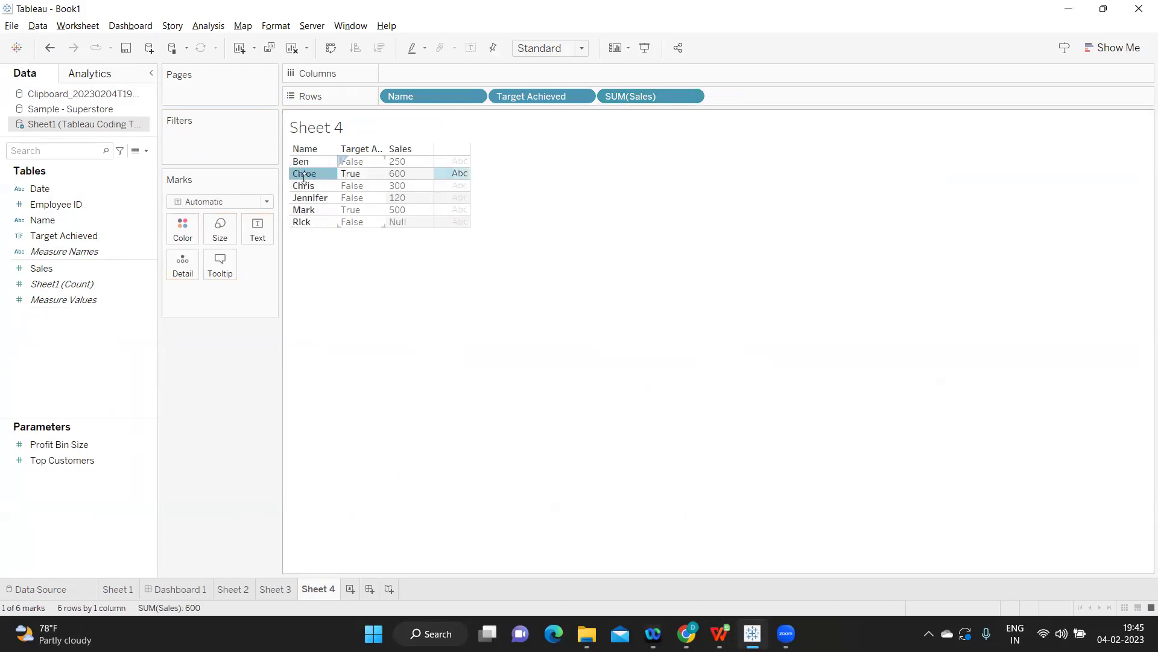
left_click(396, 284)
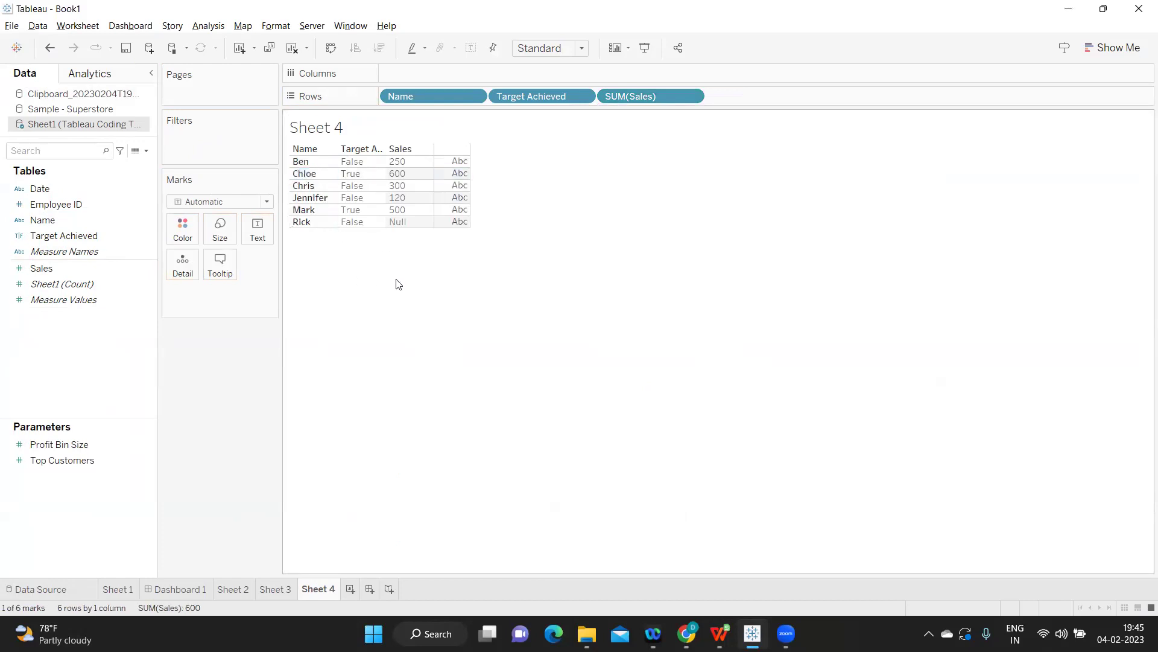
left_click(356, 175)
left_click(356, 210)
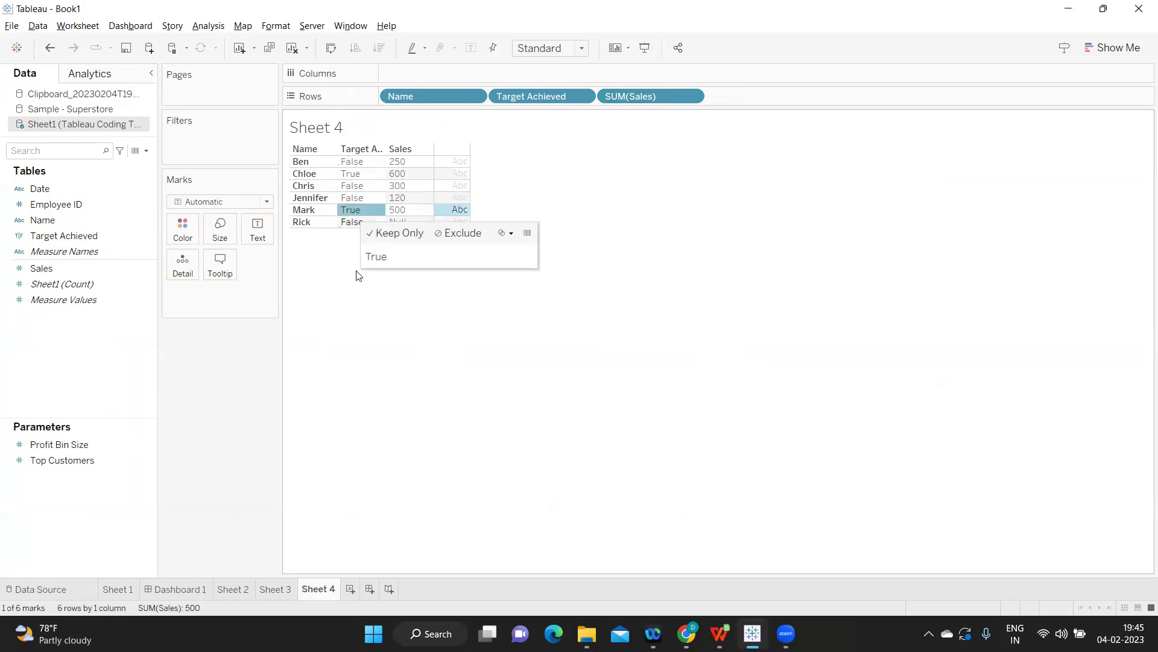
left_click(348, 176)
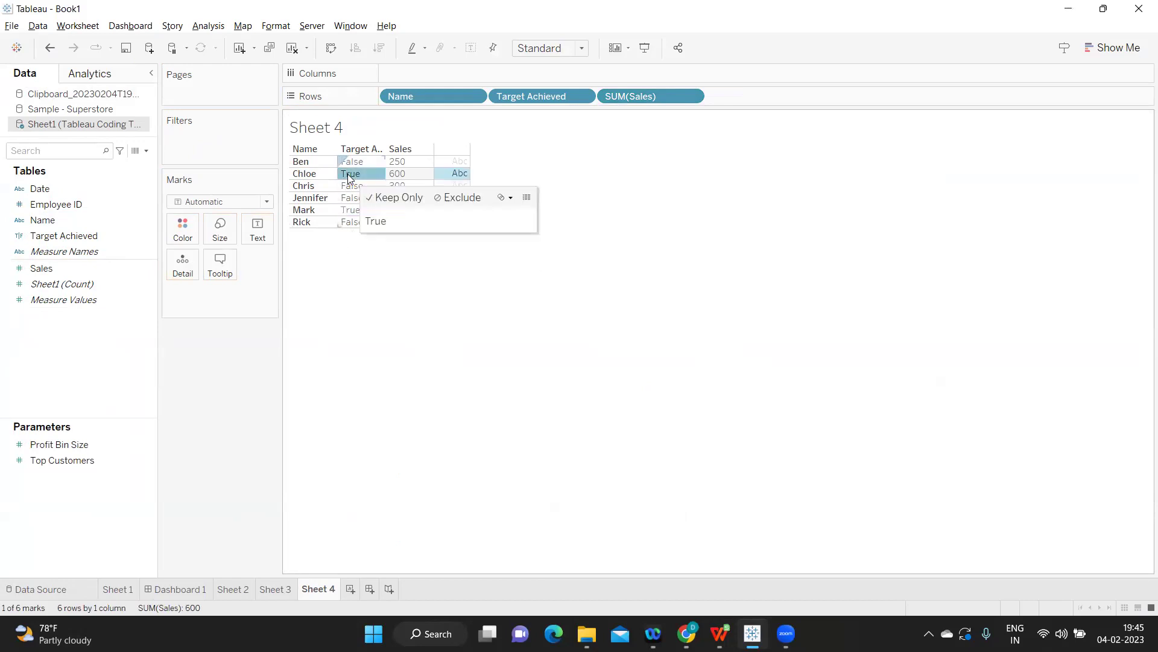
left_click(397, 176)
left_click(397, 211)
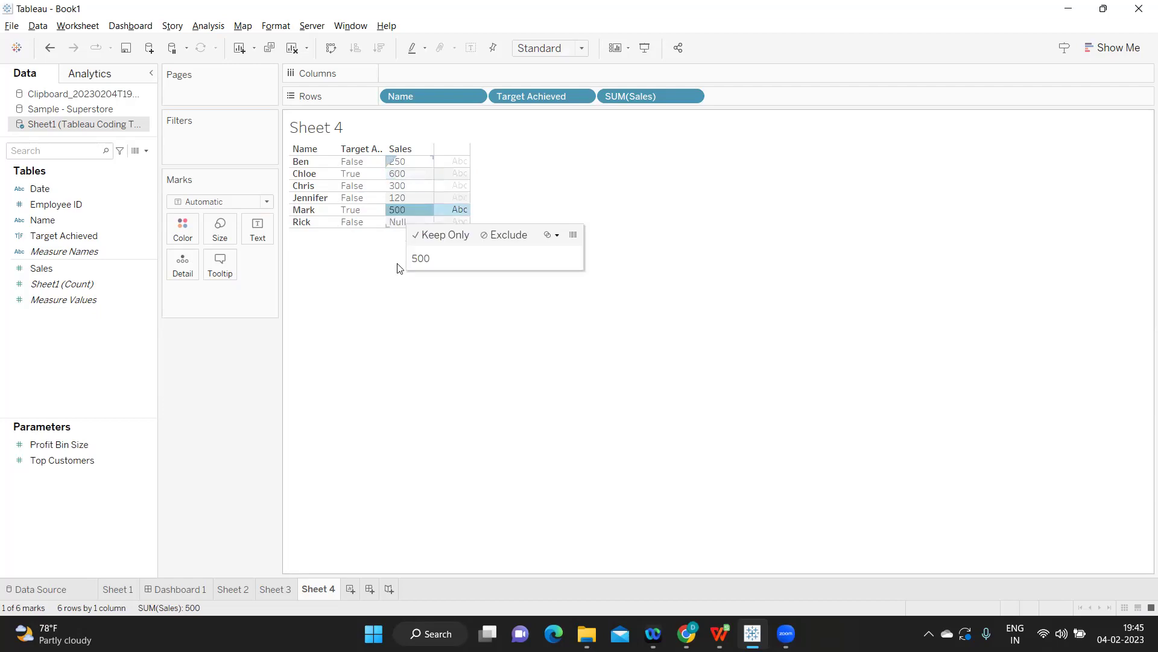
left_click(415, 396)
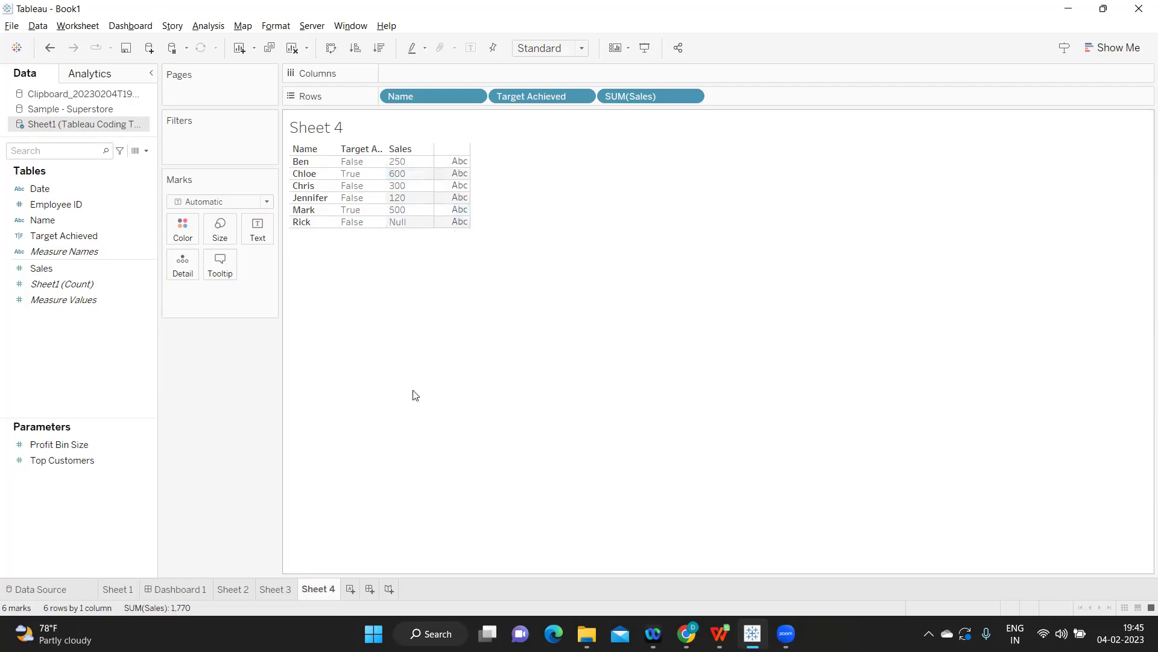
- Create a new calculated field named Derived Sales
left_click(146, 150)
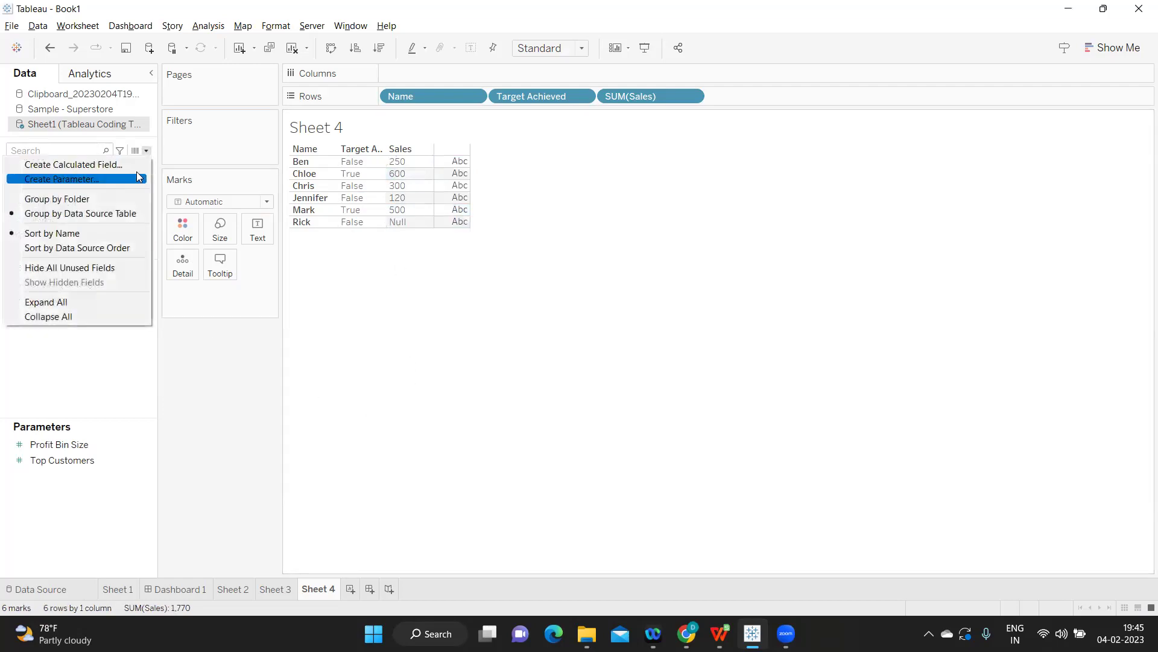
left_click(136, 164)
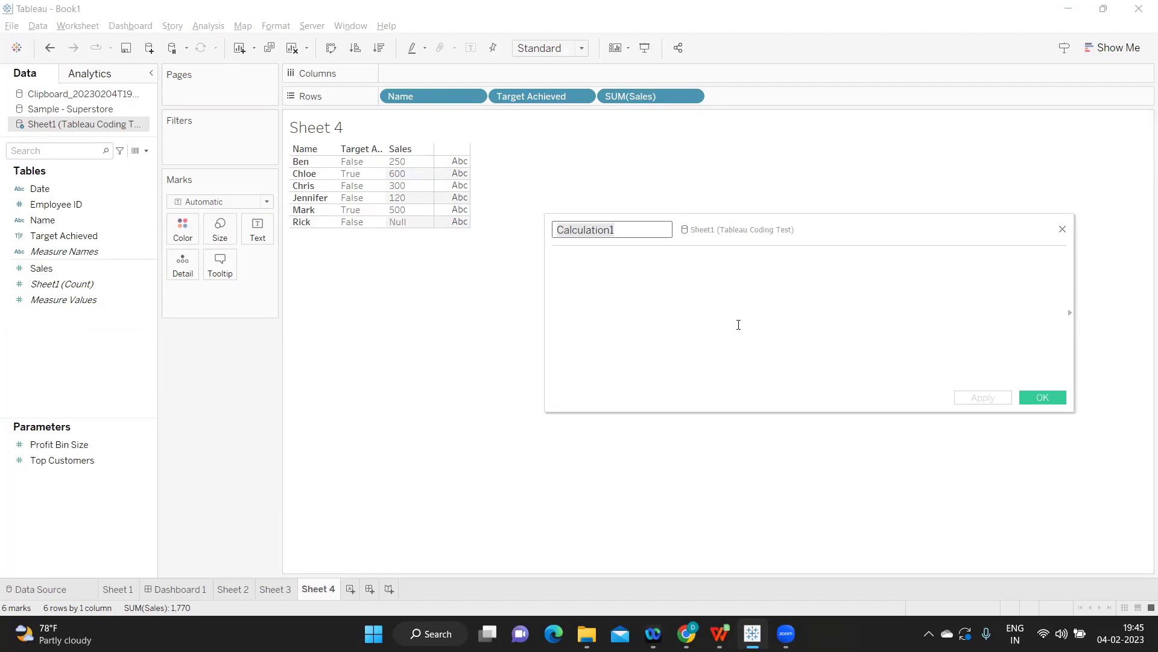
type("Sales")
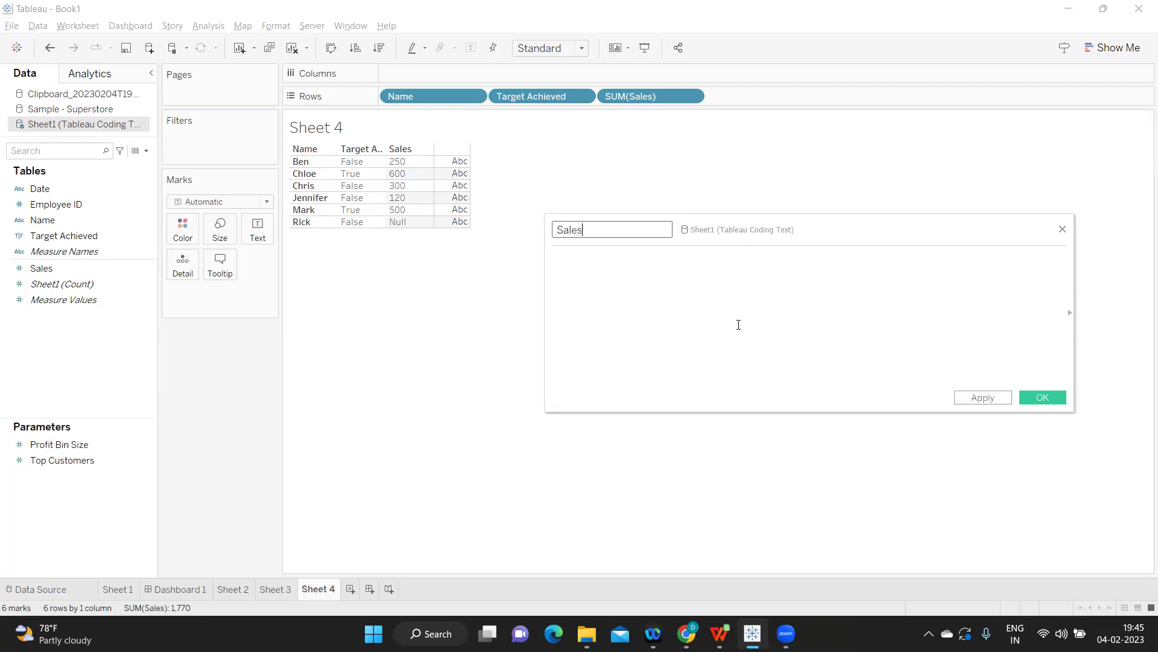
key("BackSpace")
key("BackSpace")
key("BackSpace")
key("BackSpace")
key("BackSpace")
type("Derived Sales")
- Write the formula IF [Target Achieved] = TRUE then [Sales] END
left_click(740, 318)
type("if")
key("Return")
type("ta")
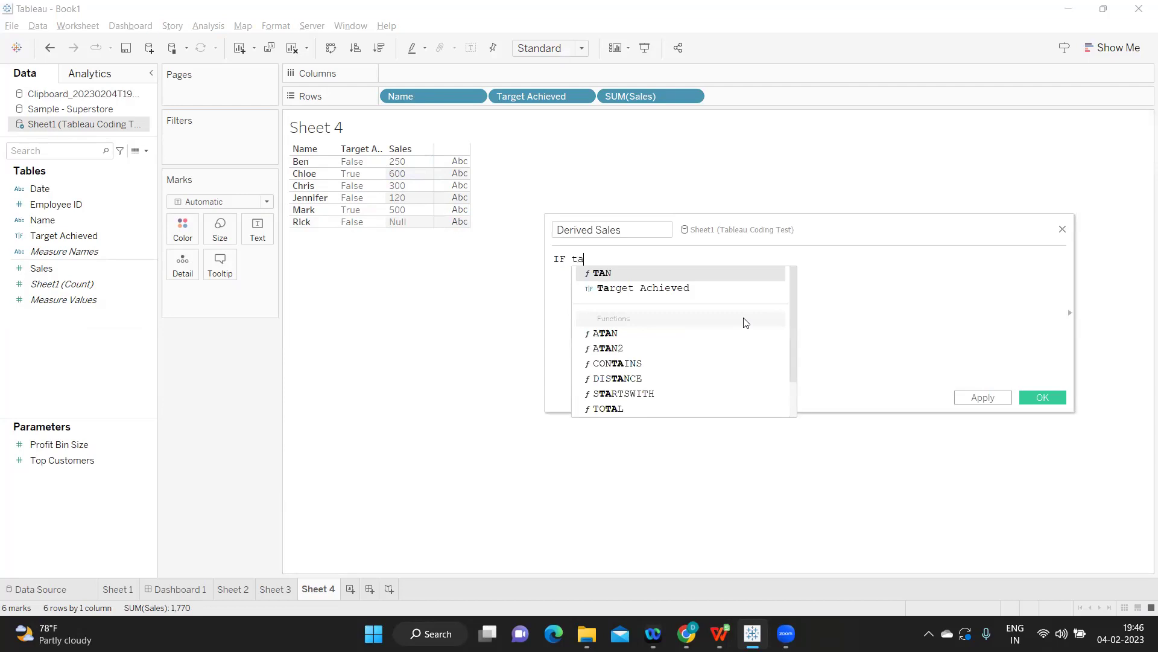
key("Down")
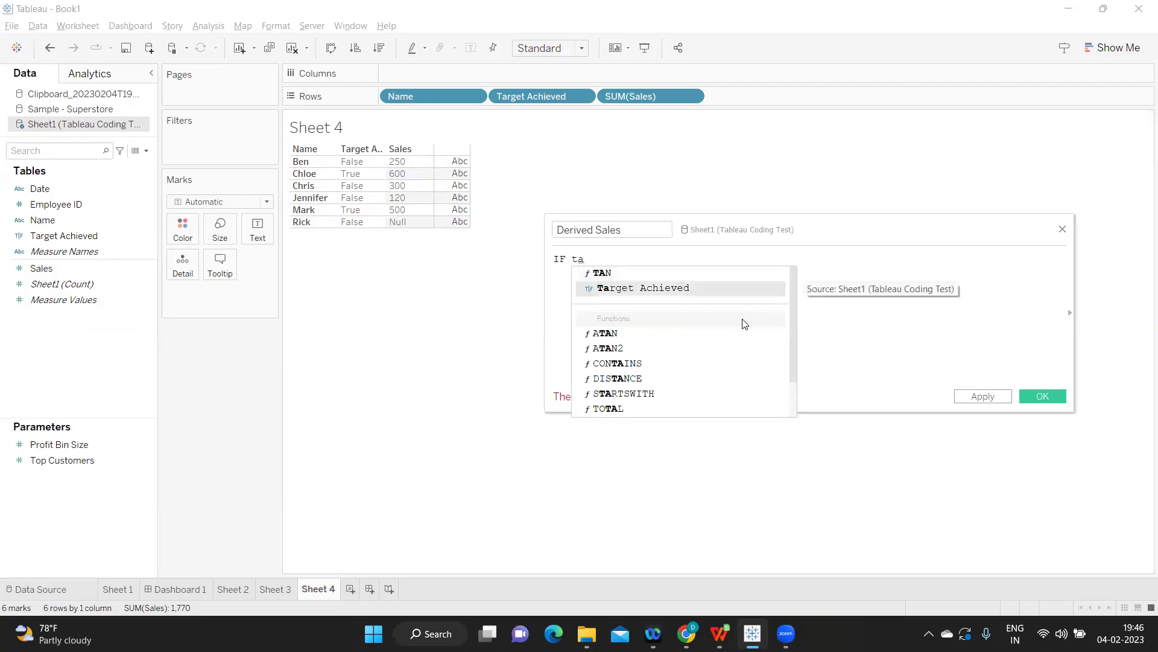
key("Return")
type("= ")
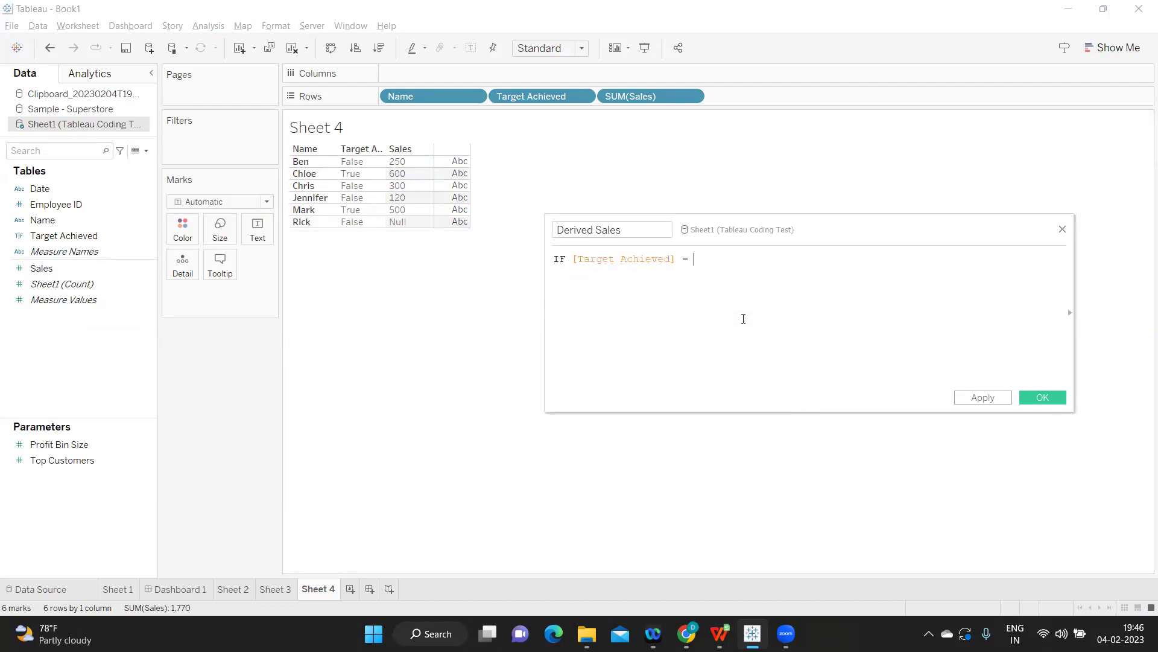
type("Tr")
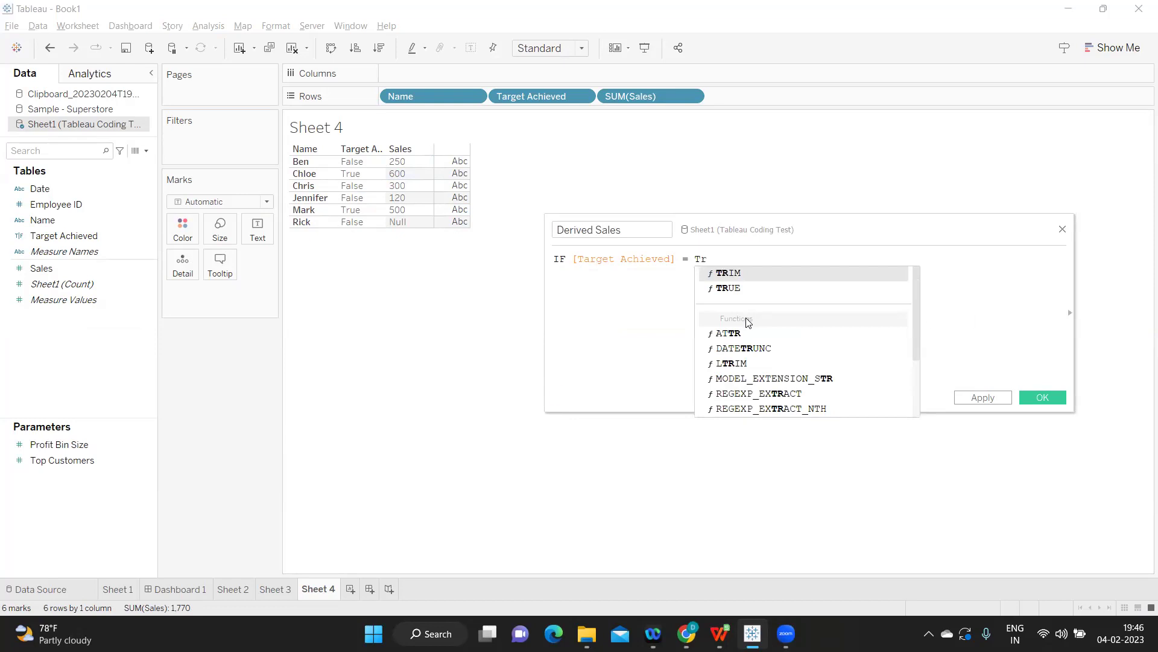
key("Down")
key("Return")
type("then ")
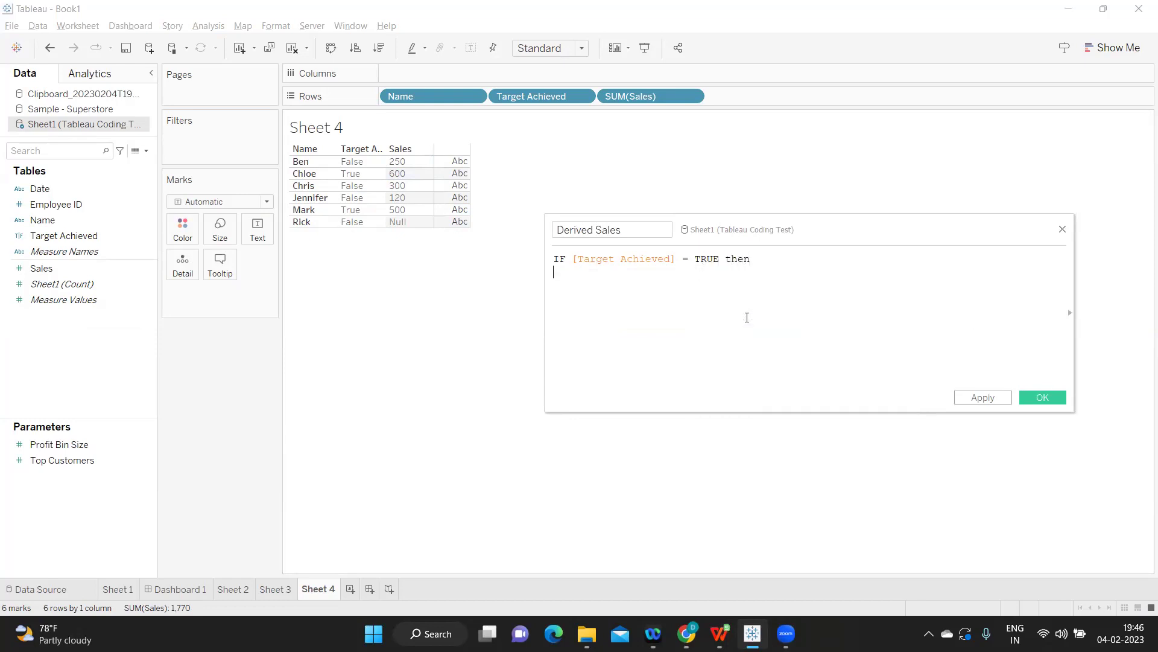
type(" sa")
key("Return")
type("ed")
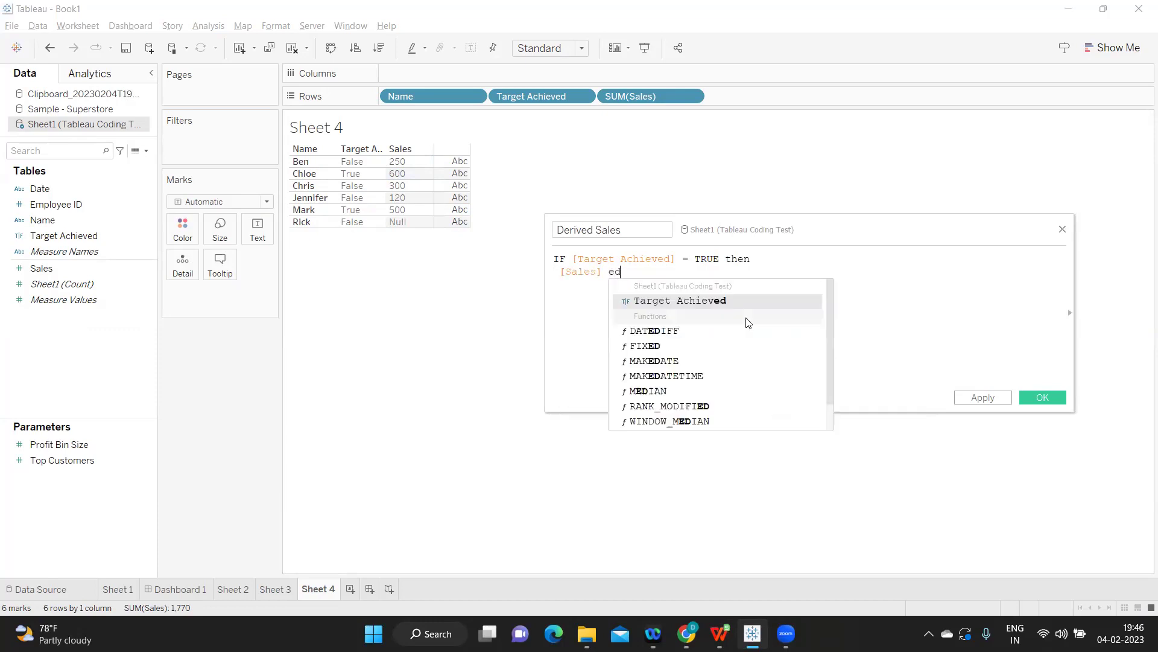
key("BackSpace")
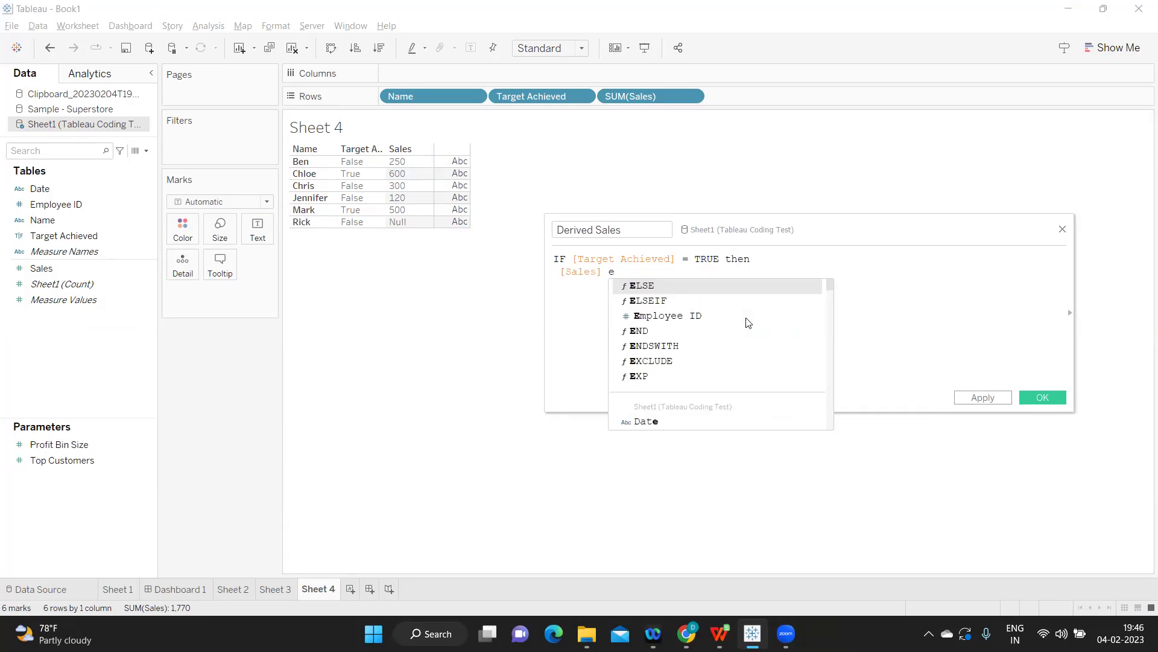
type("nd")
key("Return")
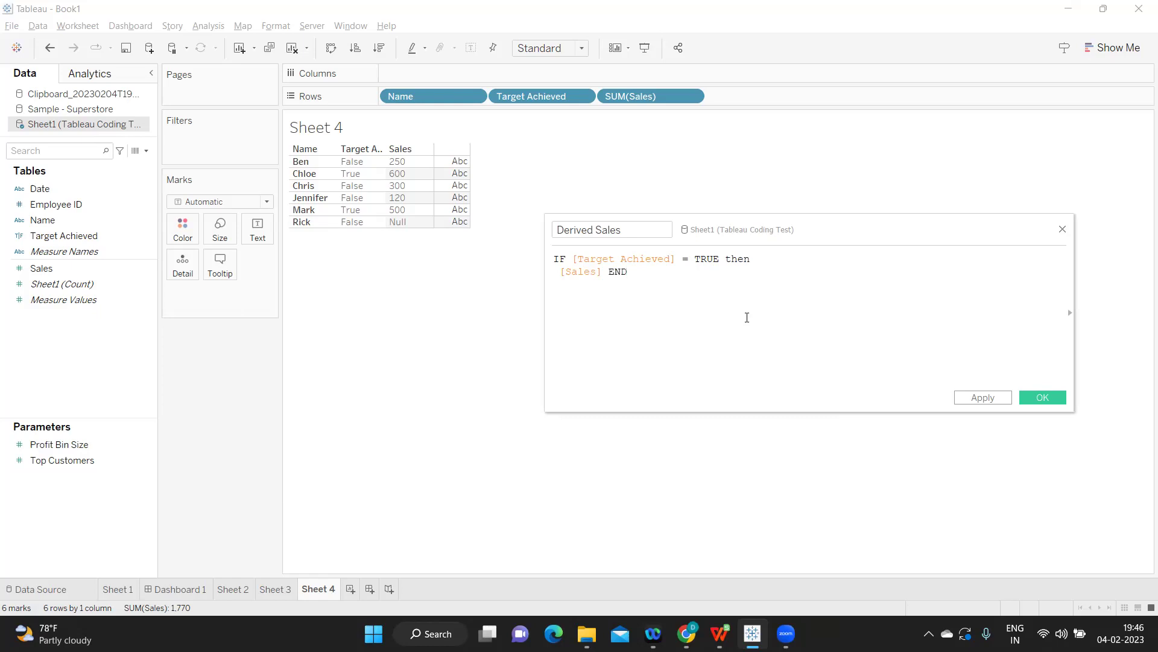
- Wrap the IF statement in SUM( ) and apply the Derived Sales calculation
left_click(555, 259)
key("Return")
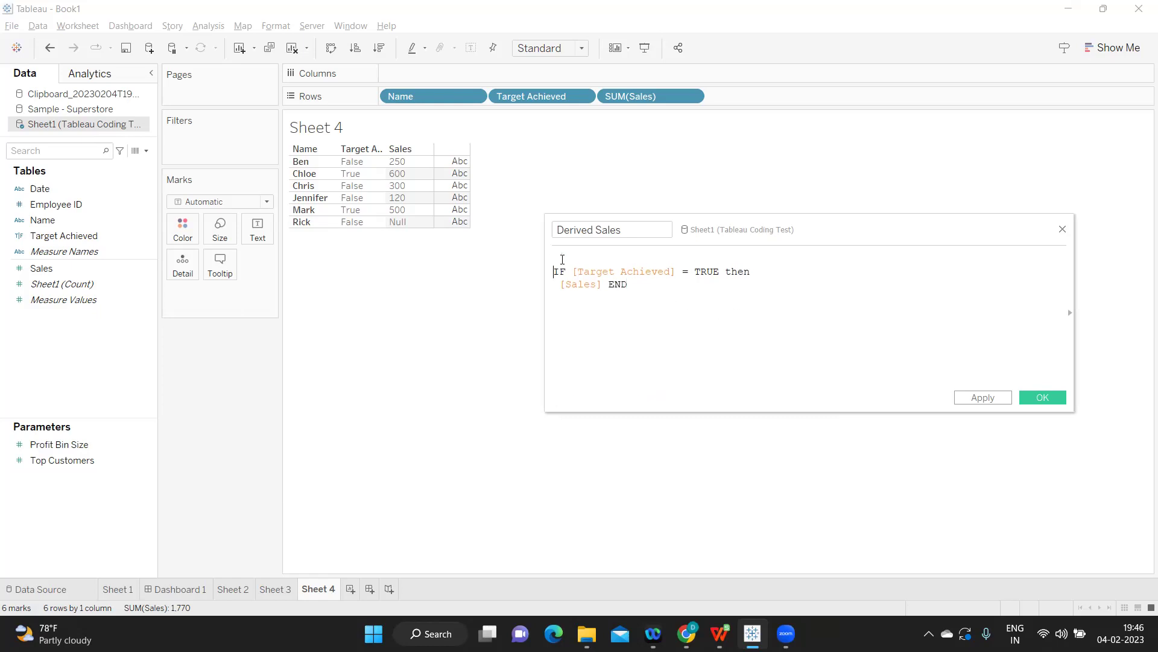
type("sum")
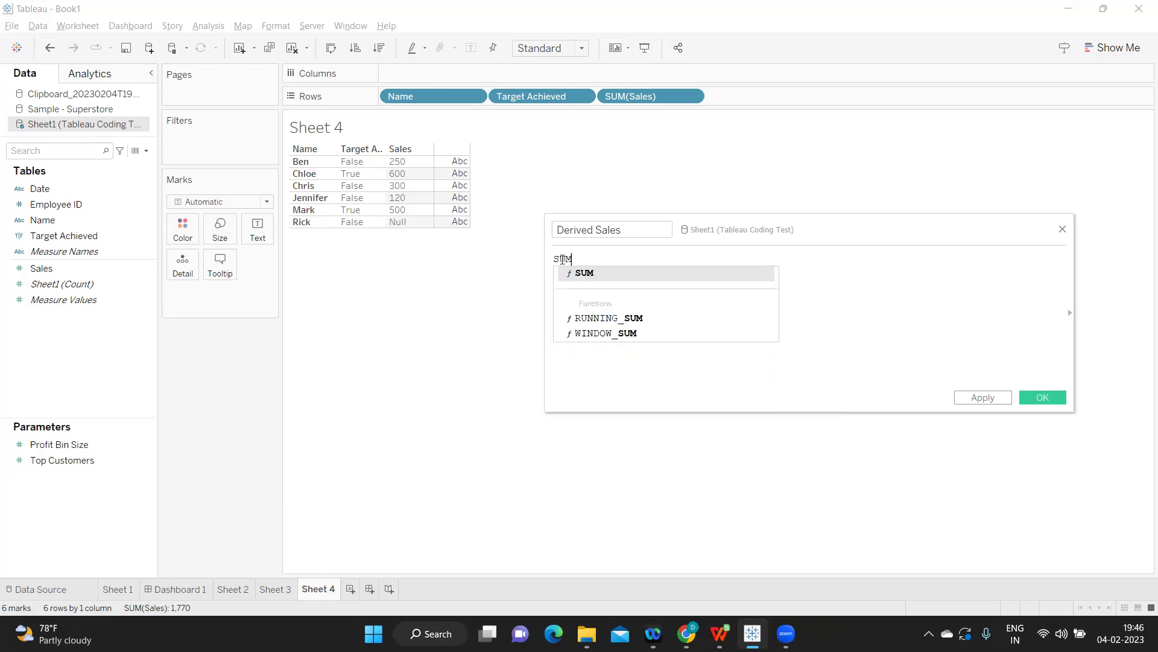
key("Return")
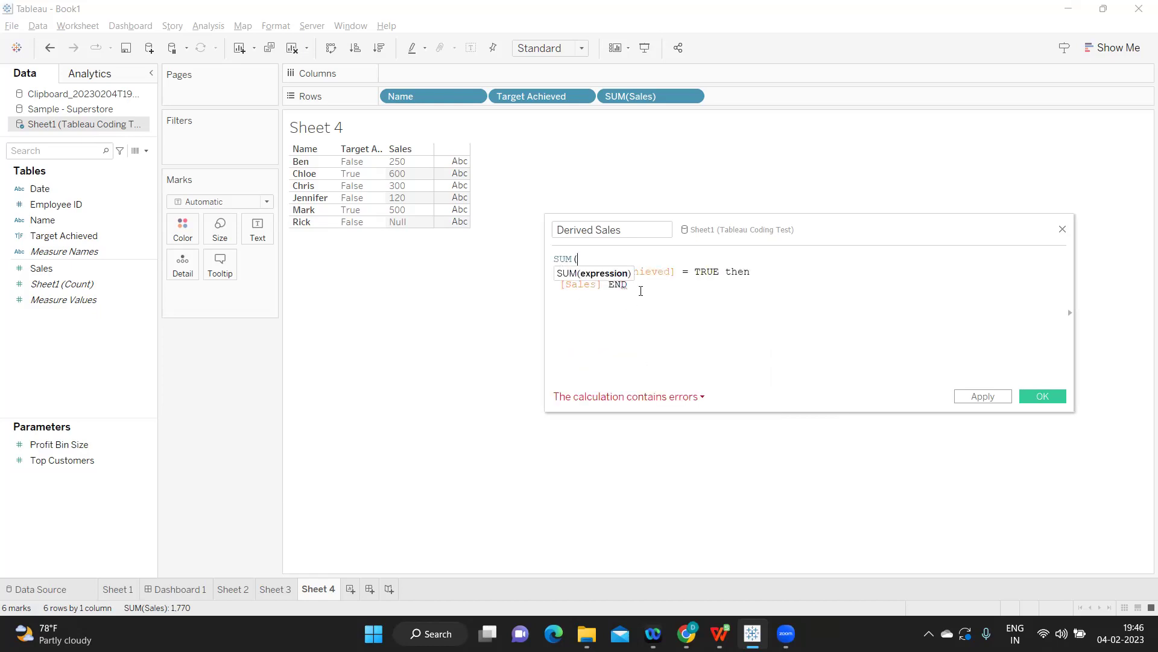
left_click(645, 281)
type(")")
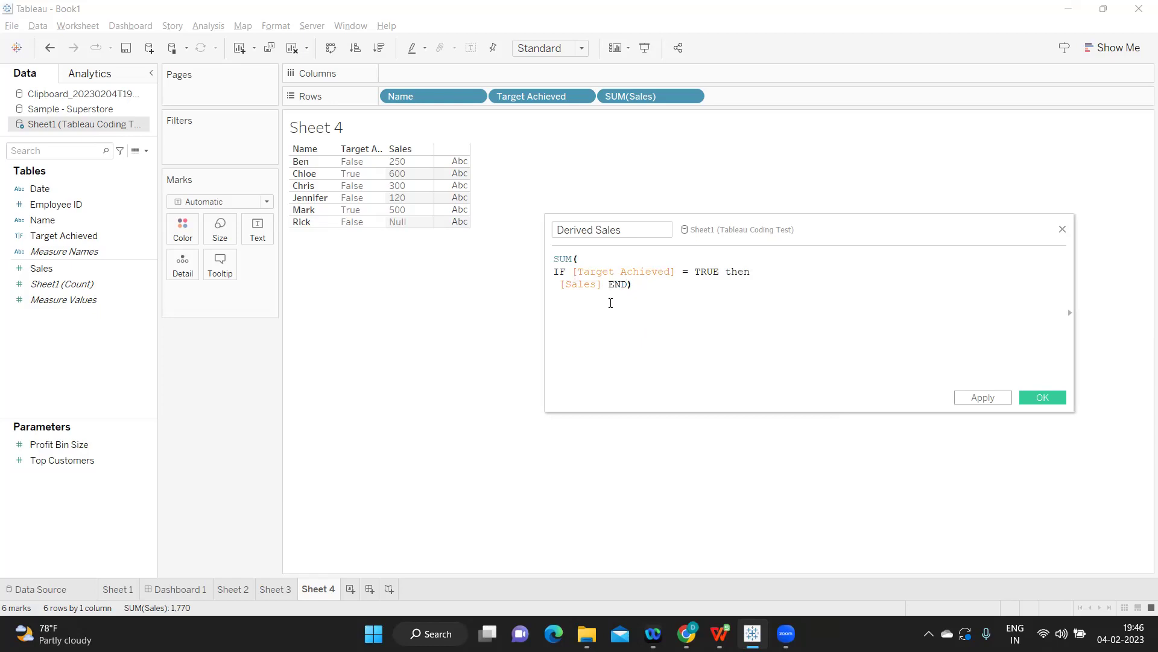
left_click(979, 397)
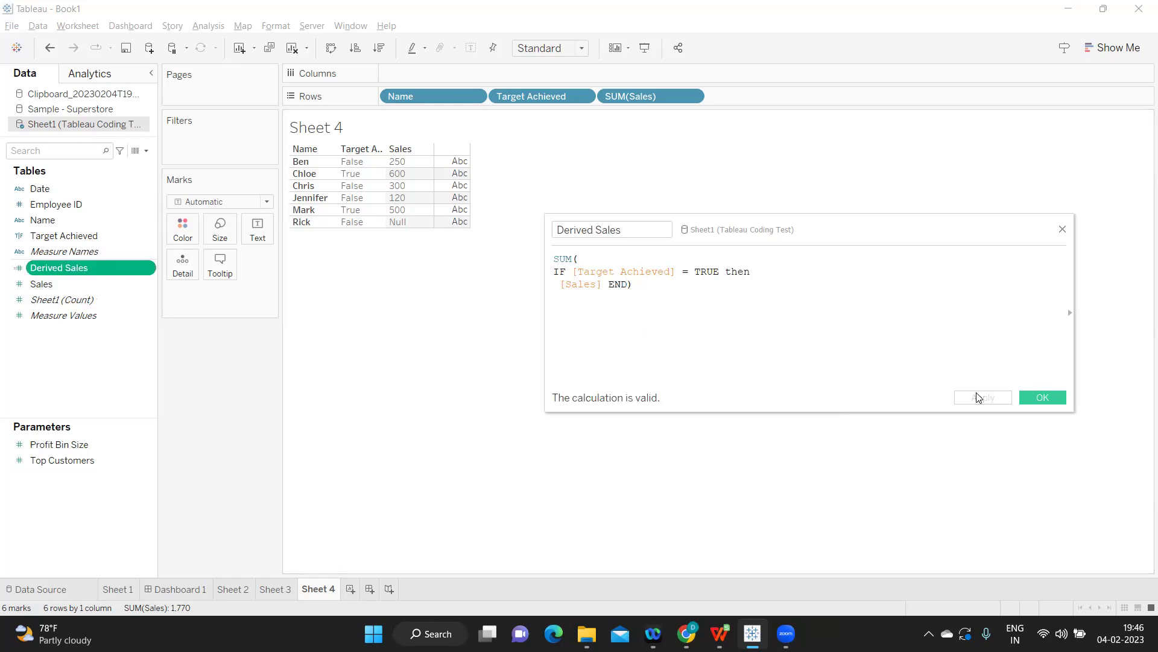
- Add Derived Sales to Marks and drop Name and Target Achieved from Rows, showing 1,770 and 1,100
left_click_drag(33, 268, 266, 236)
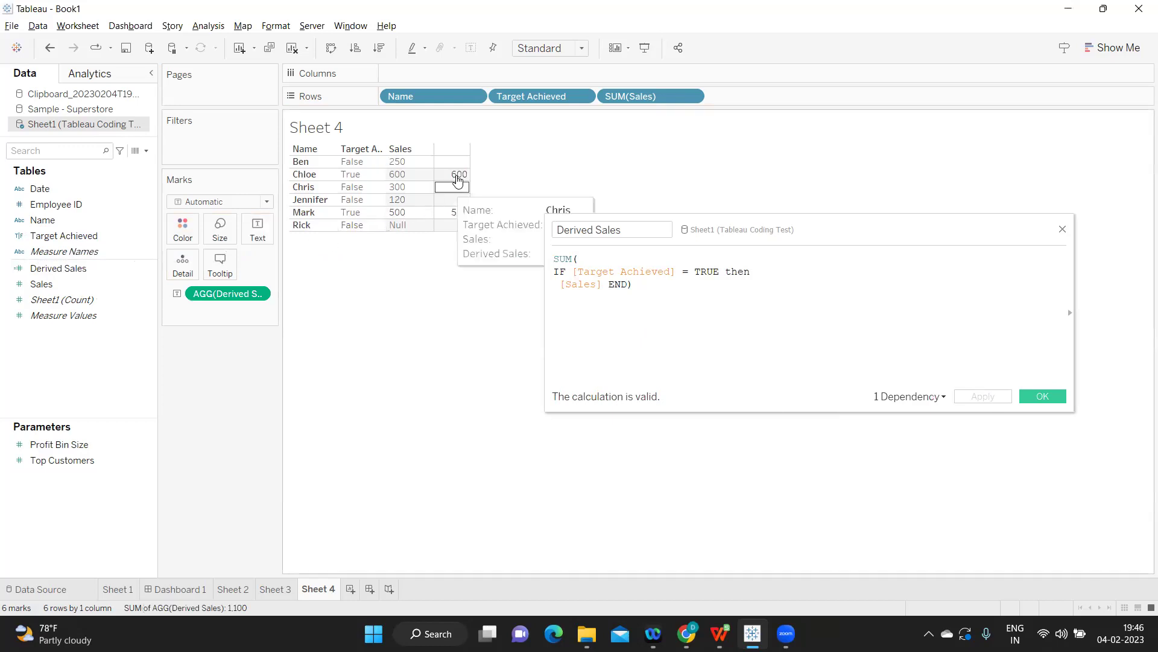
mouse_move(458, 180)
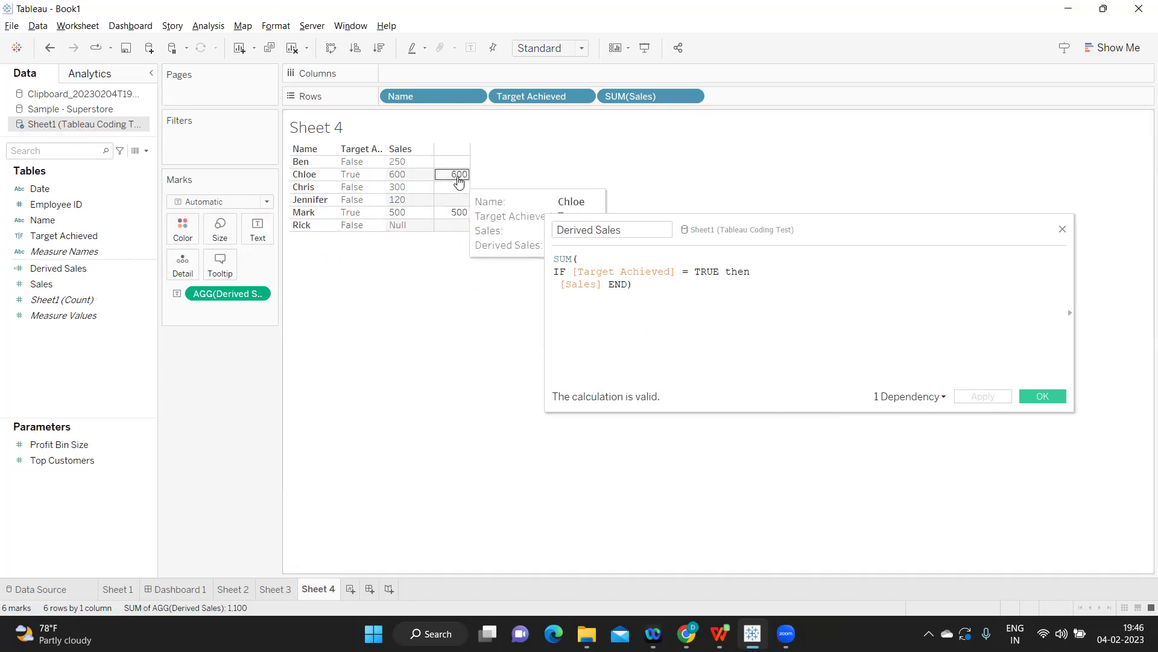
left_click_drag(413, 95, 525, 121)
left_click_drag(438, 95, 478, 225)
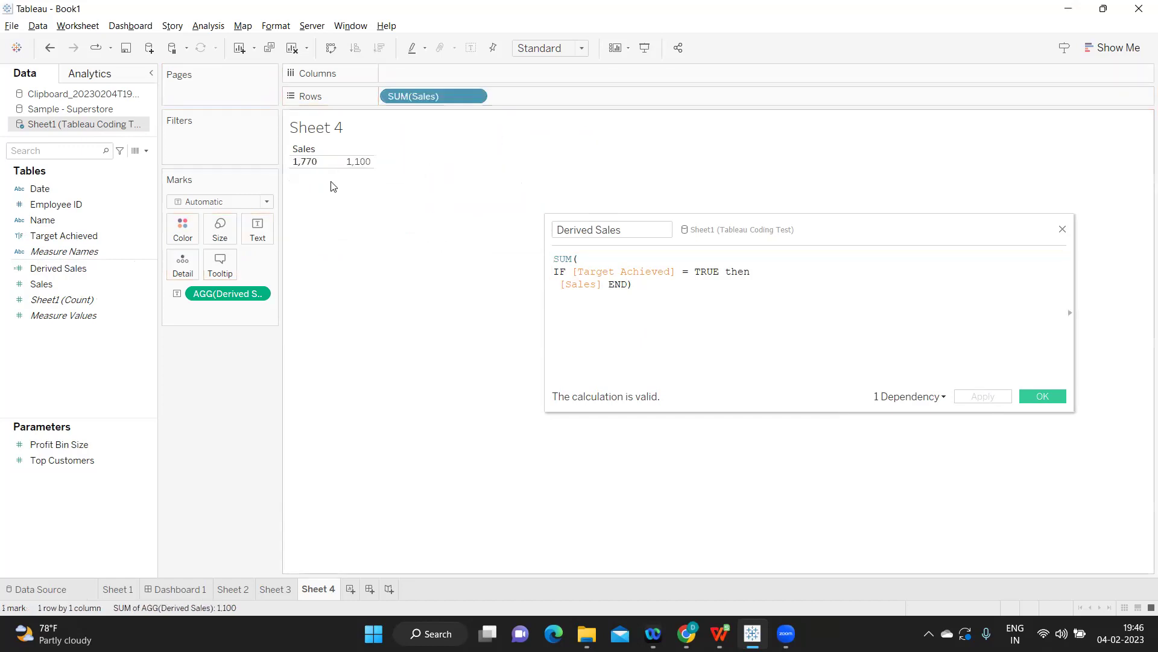
mouse_move(348, 167)
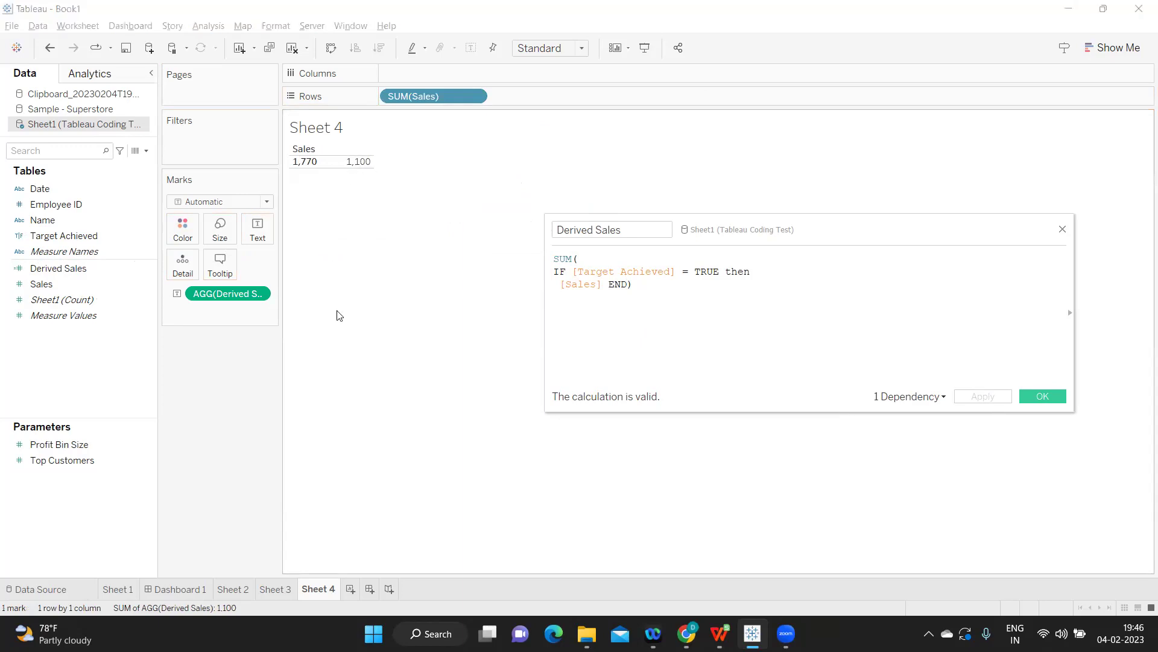
- Switch through Tableau Coding Test.xlsx to the Tableau Questions_Test (1).xlsx workbook in WPS
mouse_move(720, 634)
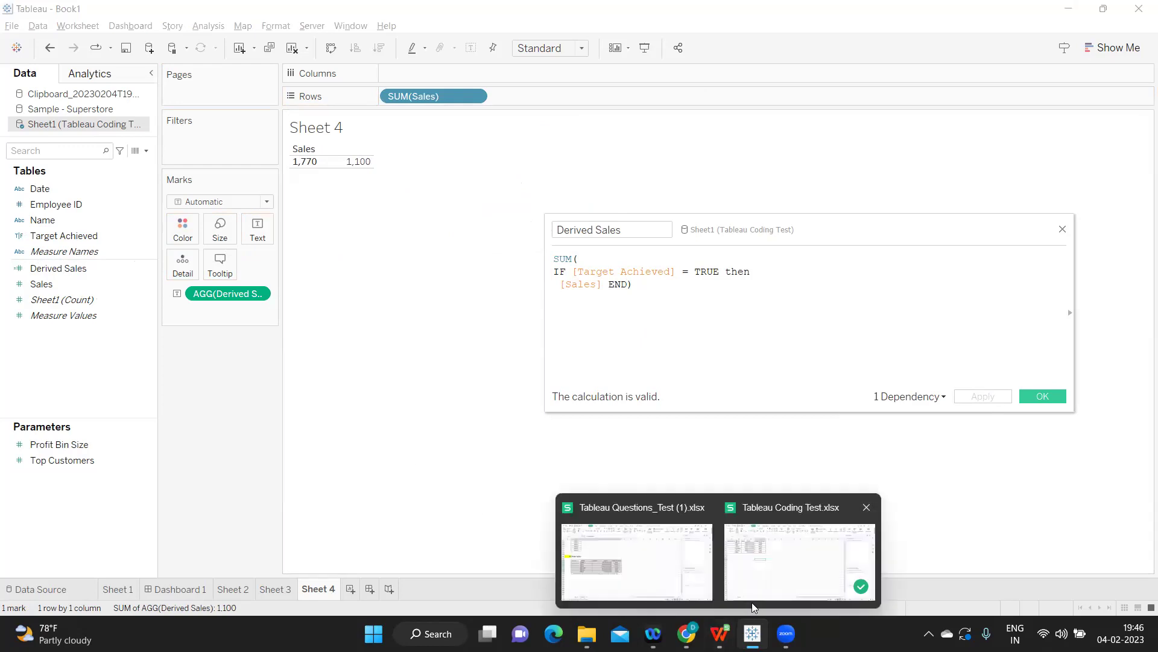
left_click(749, 564)
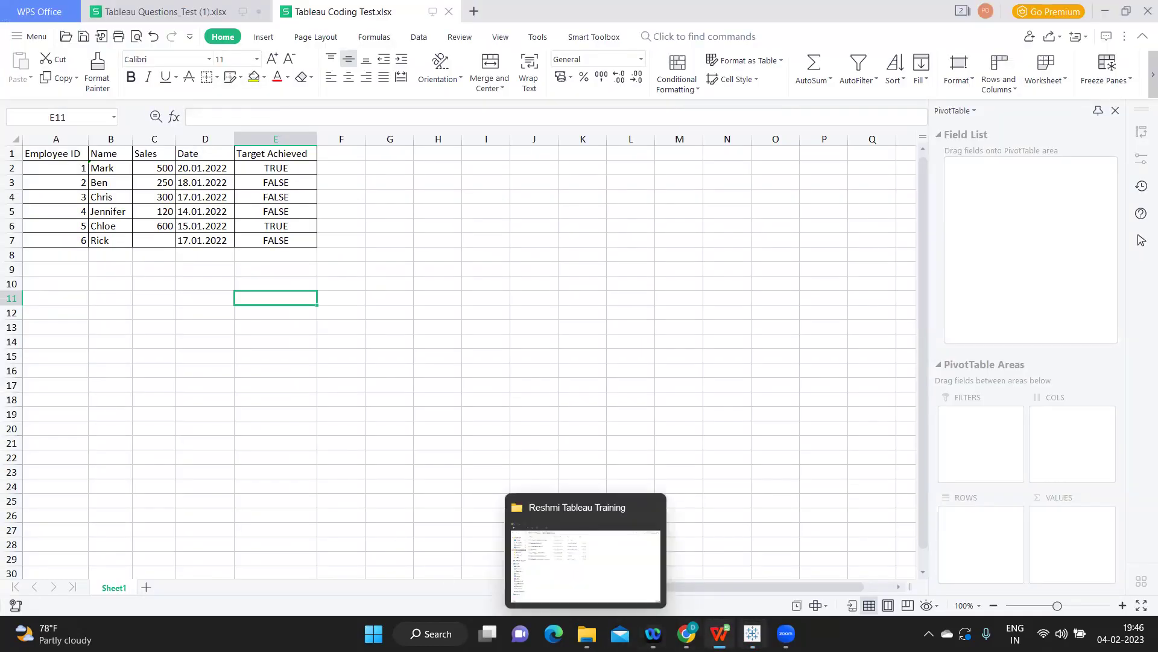
mouse_move(753, 633)
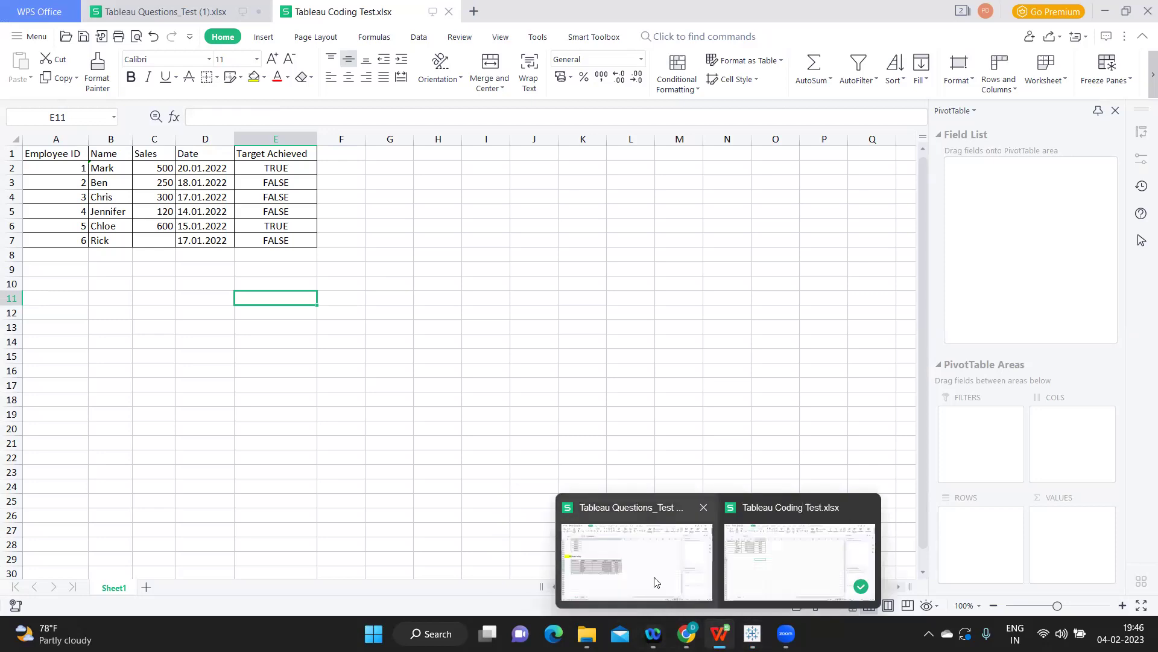
left_click(655, 578)
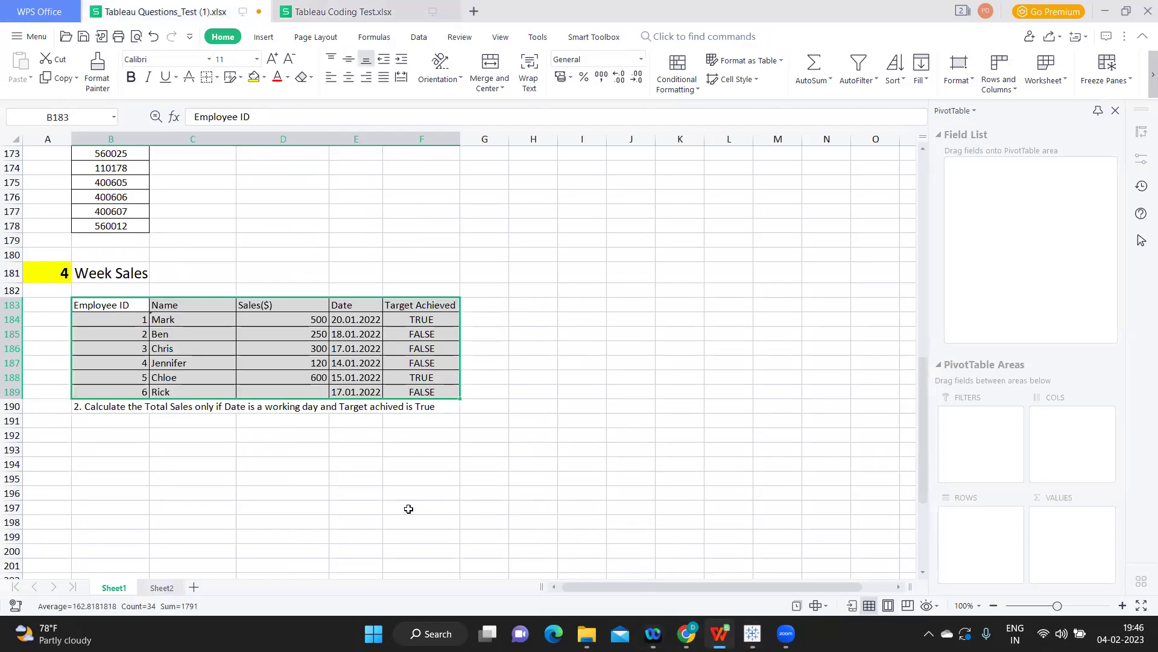